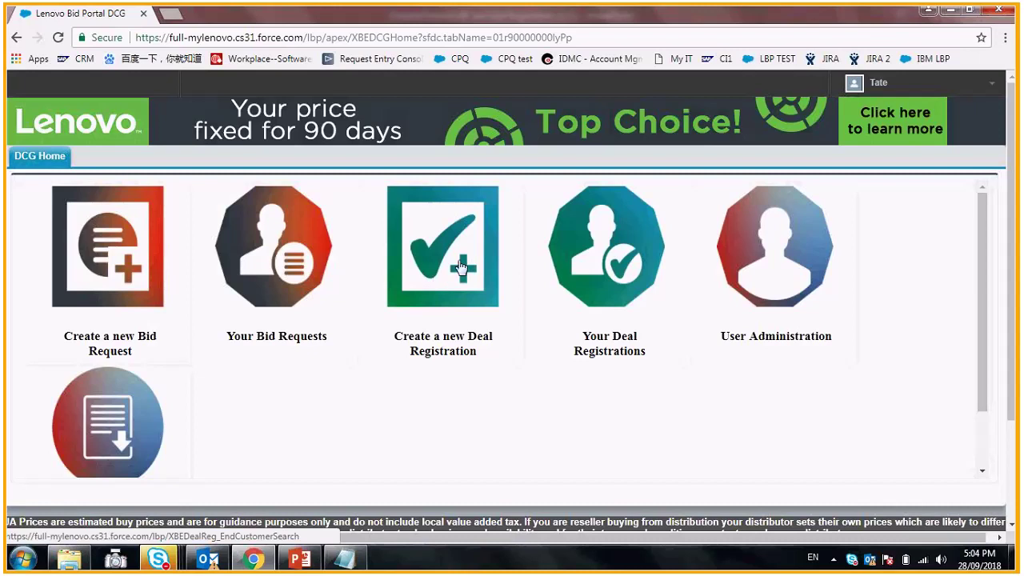
- Start a new deal registration and search end-customer accounts for 'tata'
click(453, 281)
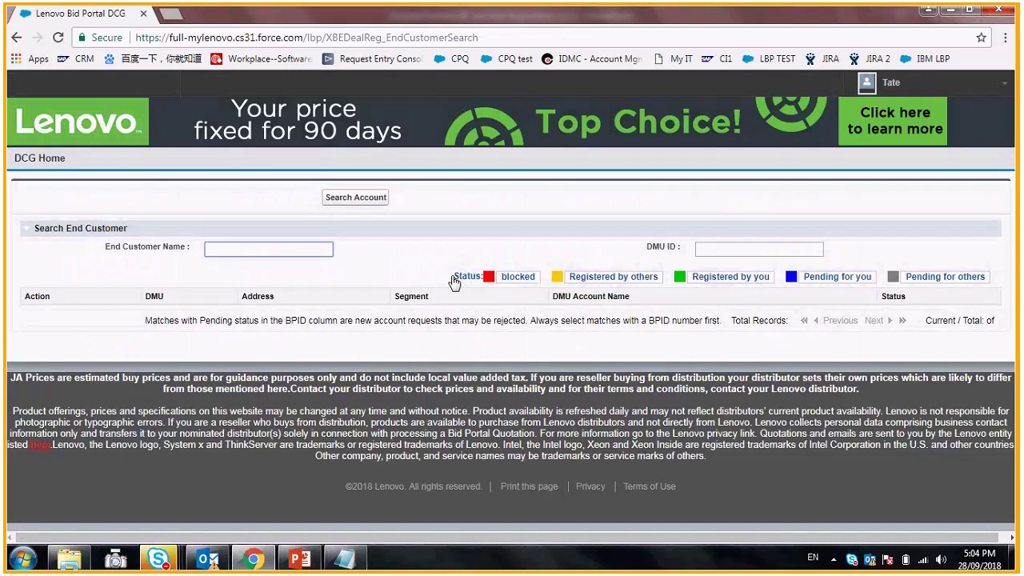
click(302, 251)
text(tata)
click(355, 200)
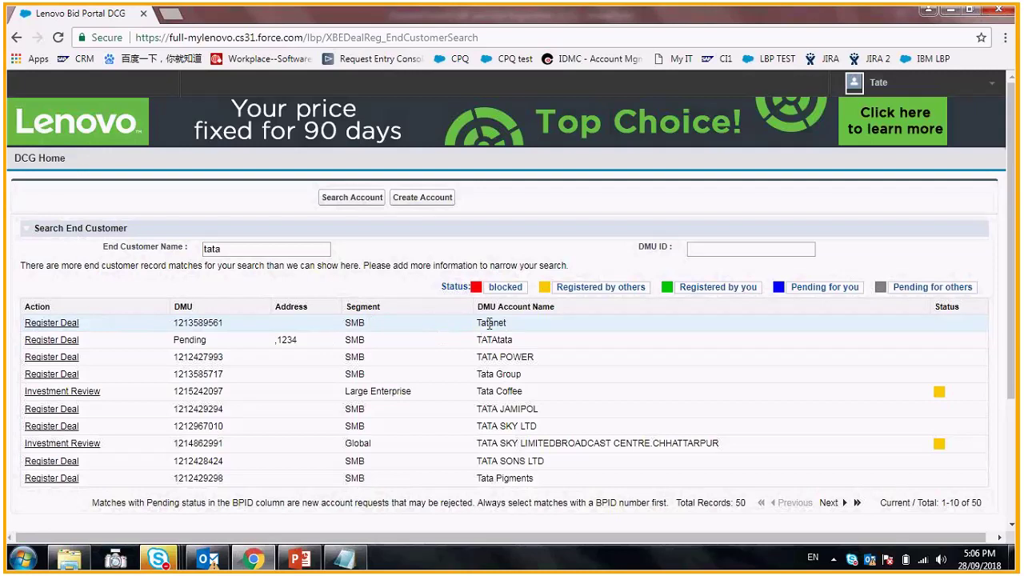
- Register a deal for end user Tata Pigments from the 'tata' search results
click(70, 327)
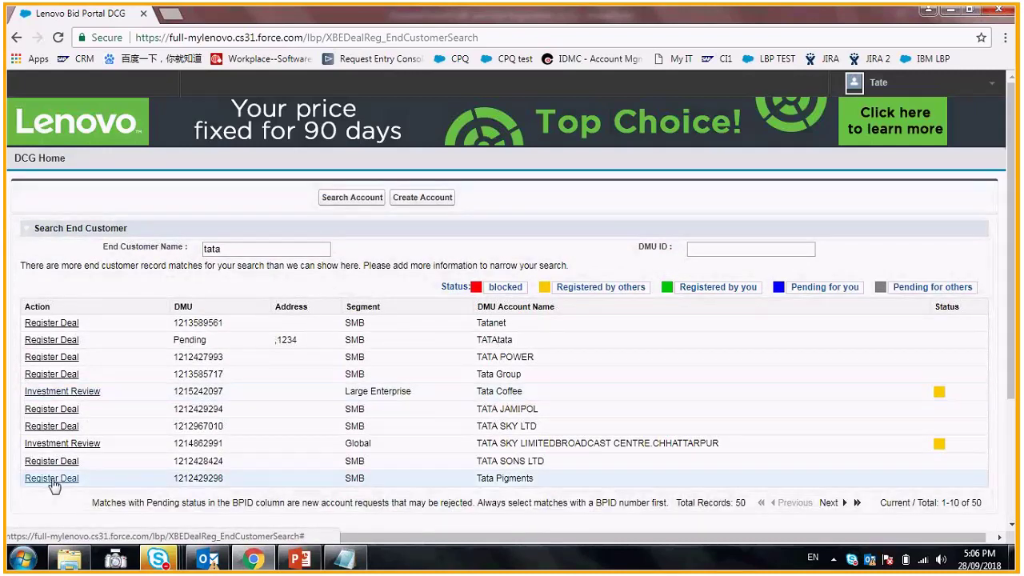
click(52, 479)
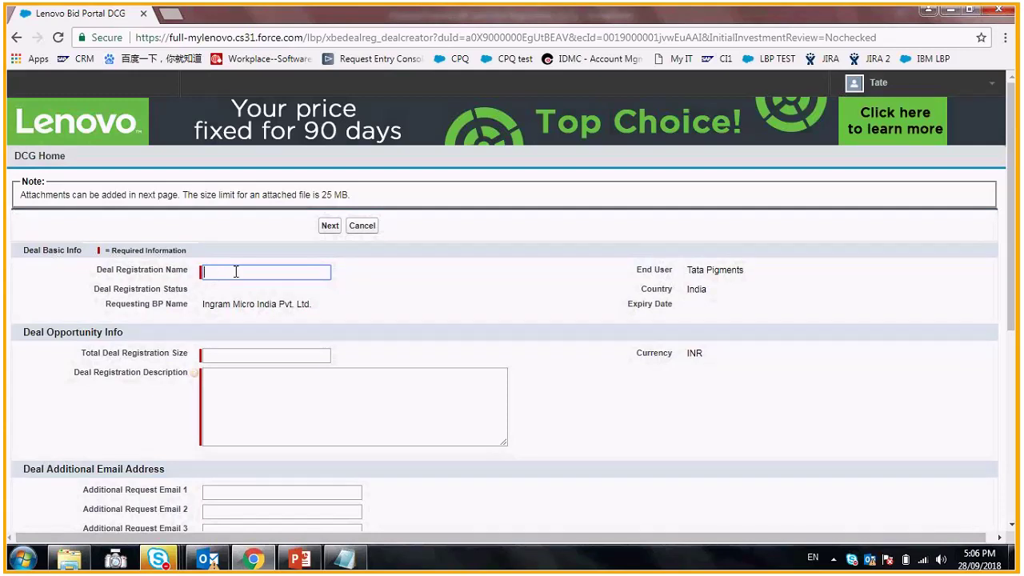
- Enter deal name 'demo', total size 1000000 and description 'for demo'
text(demo)
click(242, 291)
click(239, 356)
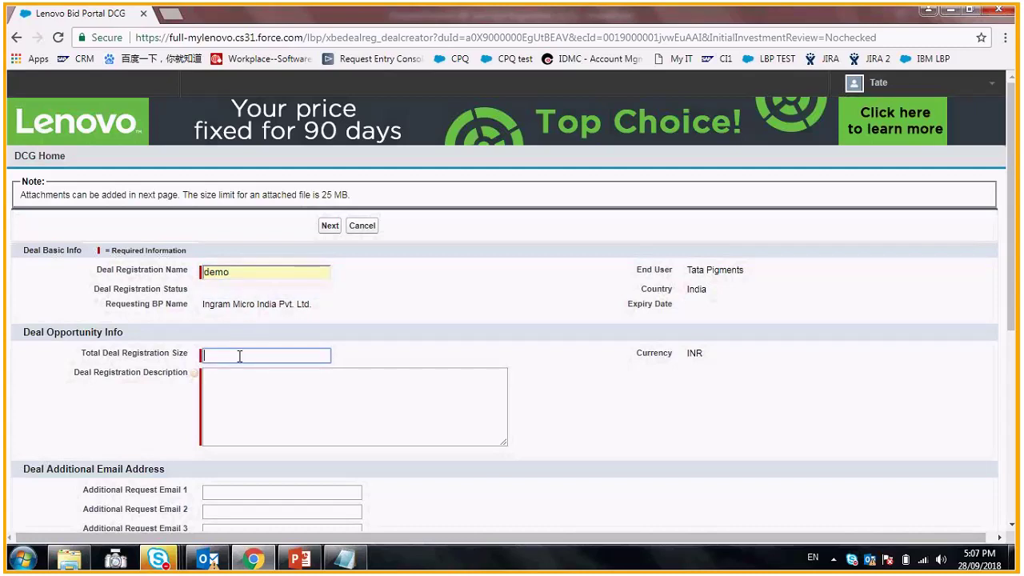
click(230, 376)
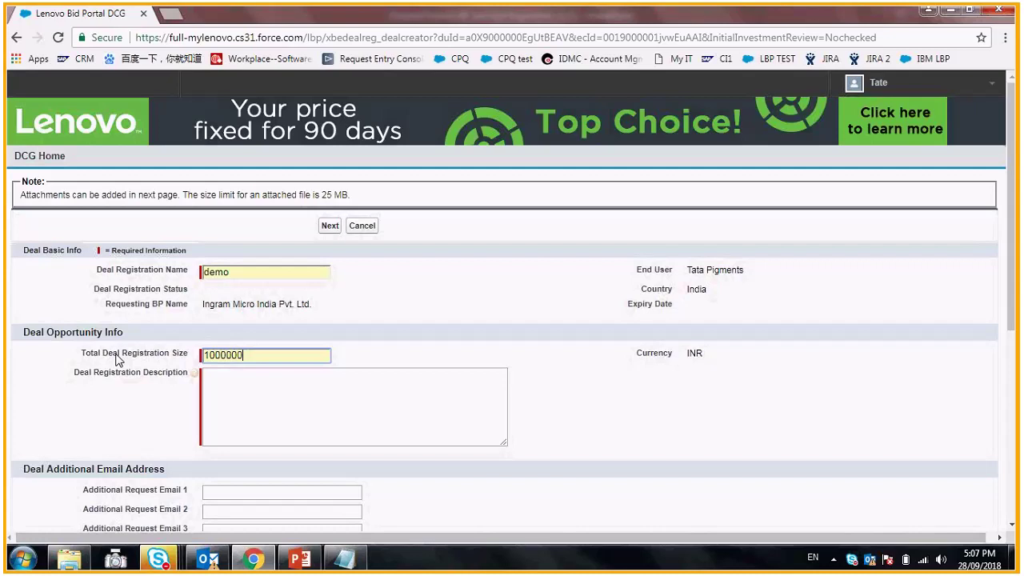
click(244, 376)
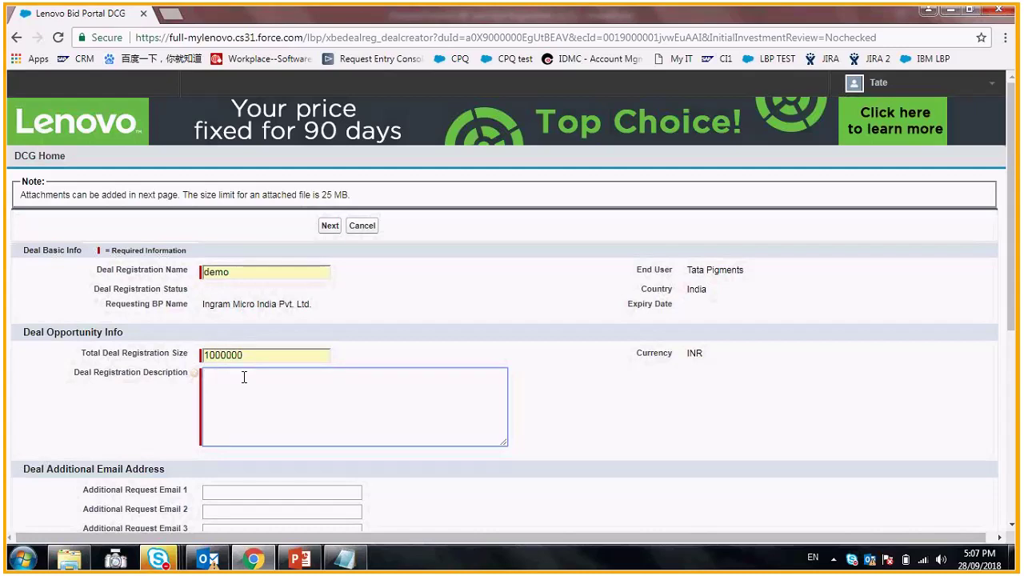
text(for demo)
scroll(240, 368, down, 2)
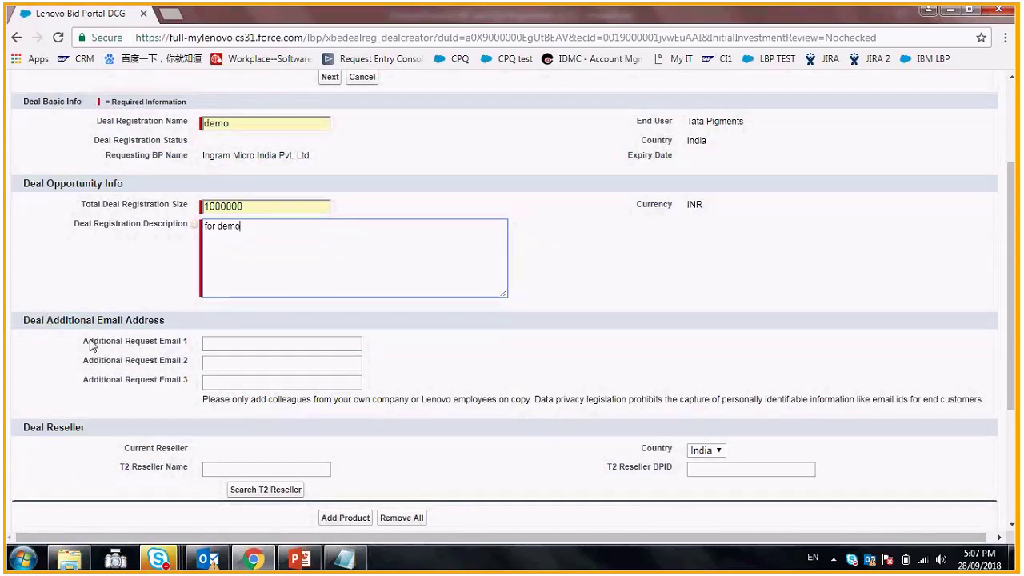
- Leave Additional Request Email 1 empty, clearing the suggested colleague address
click(225, 344)
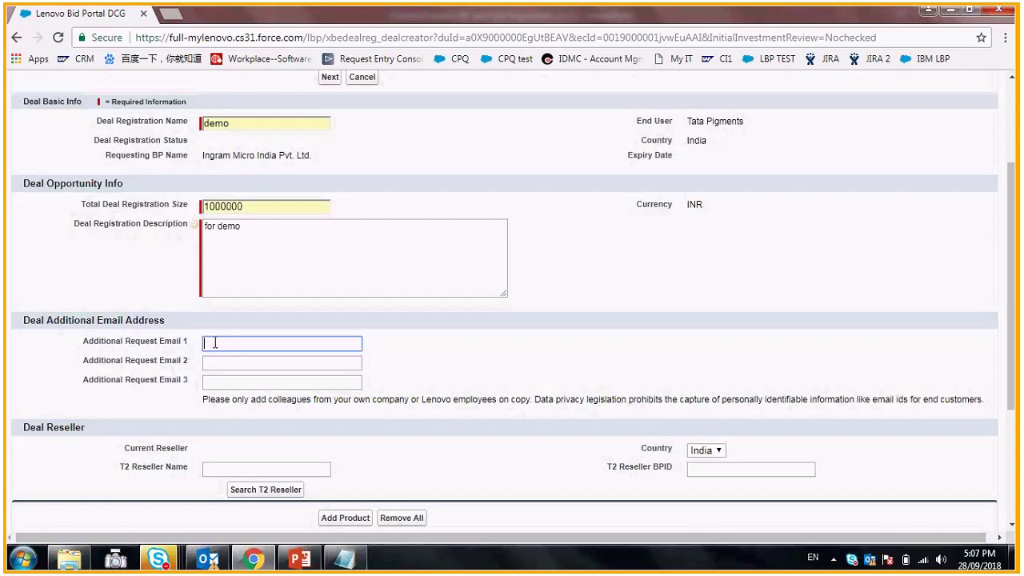
text(yu)
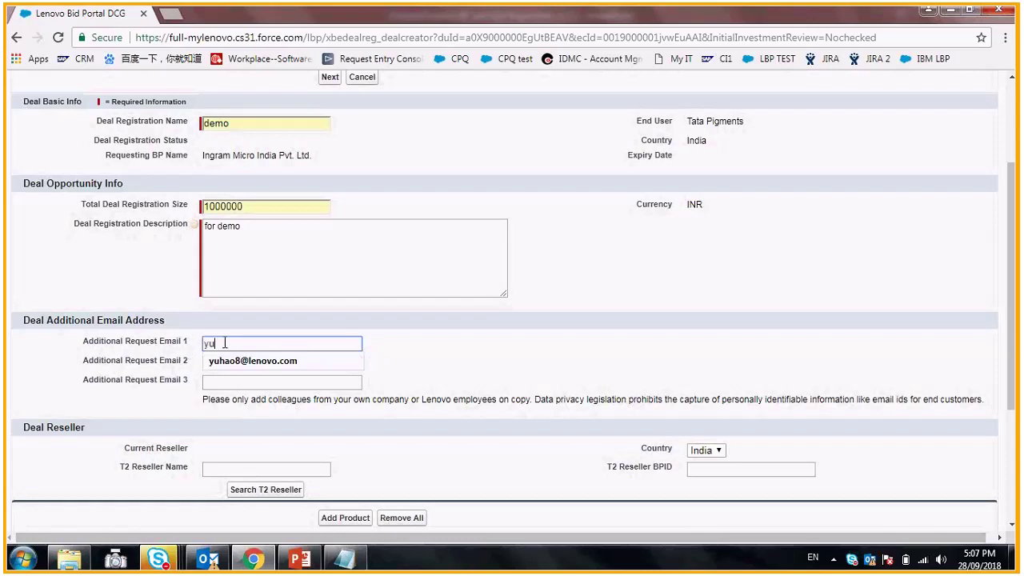
key(Down)
key(Return)
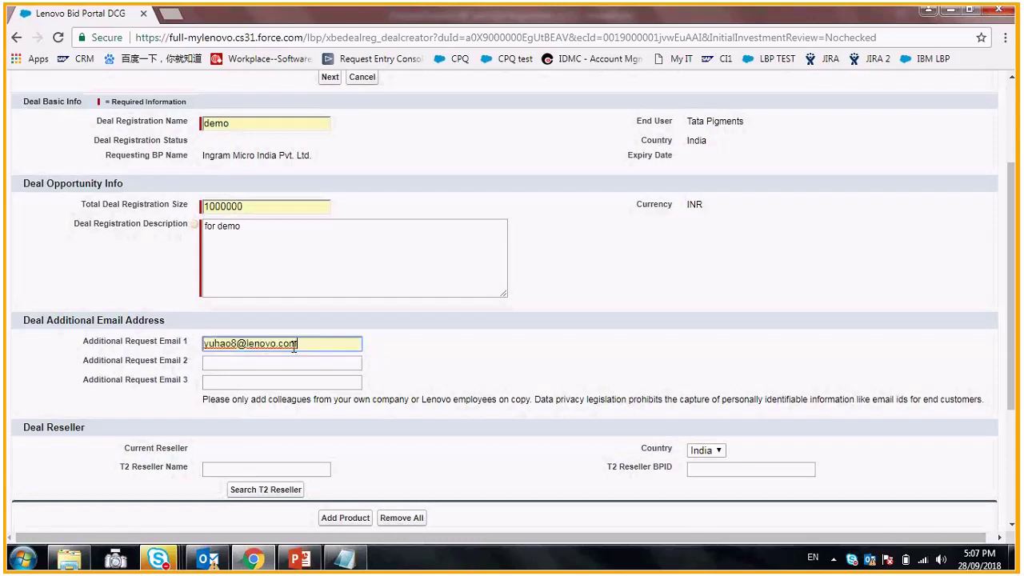
key(BackSpace)
key(BackSpace)
key(BackSpace)
key(BackSpace)
key(BackSpace)
key(BackSpace)
key(BackSpace)
key(BackSpace)
key(BackSpace)
key(BackSpace)
key(BackSpace)
key(BackSpace)
key(BackSpace)
key(BackSpace)
key(BackSpace)
key(BackSpace)
key(BackSpace)
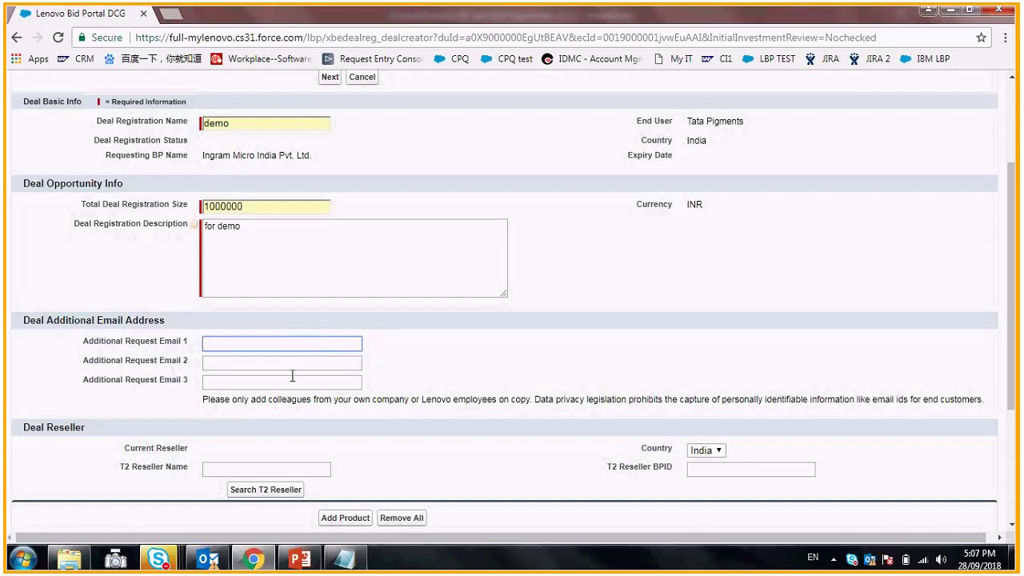
scroll(214, 391, down, 1)
click(215, 391)
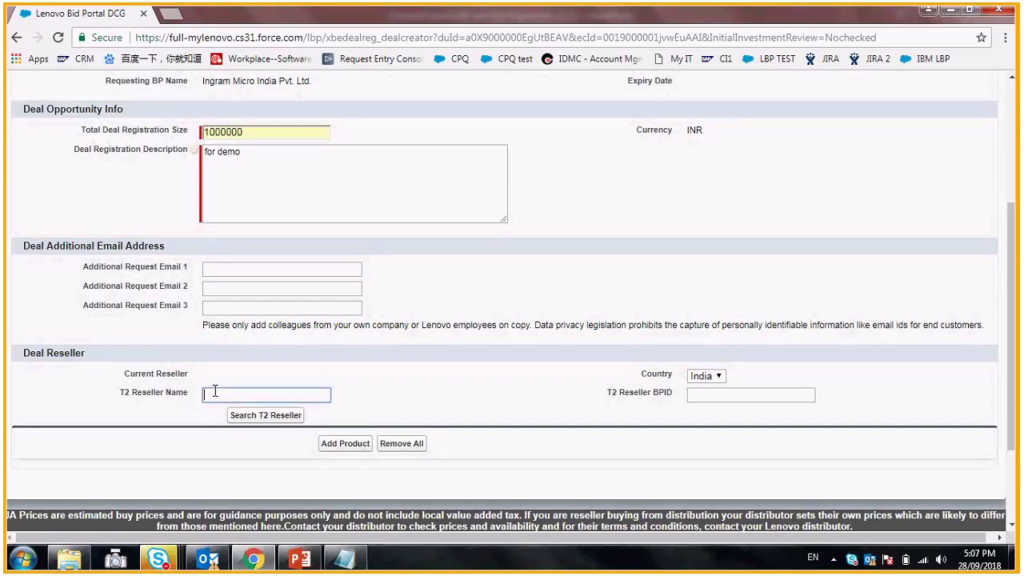
- Search resellers for 'LBP', choose LBP - T2R India as T2 reseller, then go to Add Product
click(214, 391)
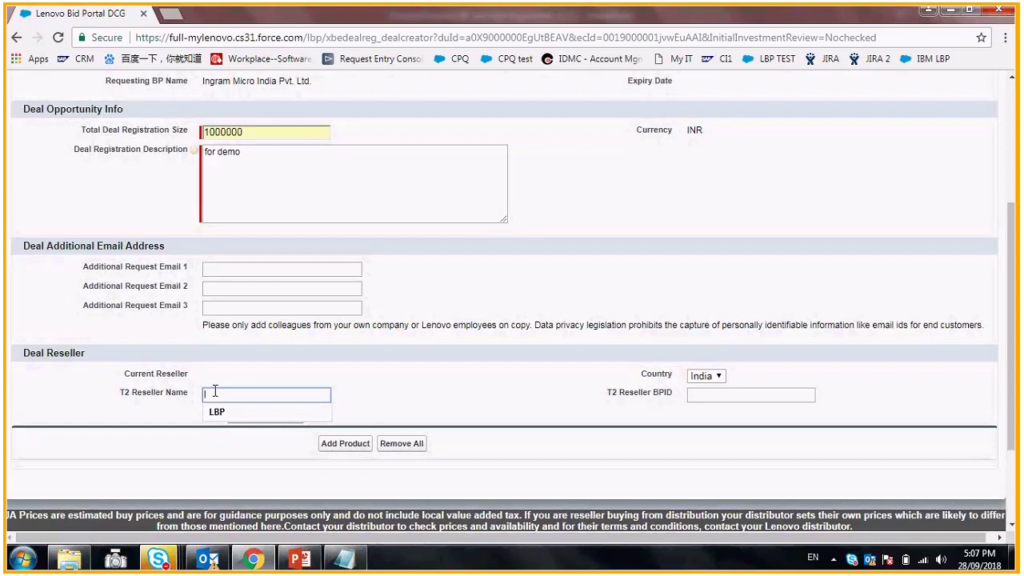
click(226, 413)
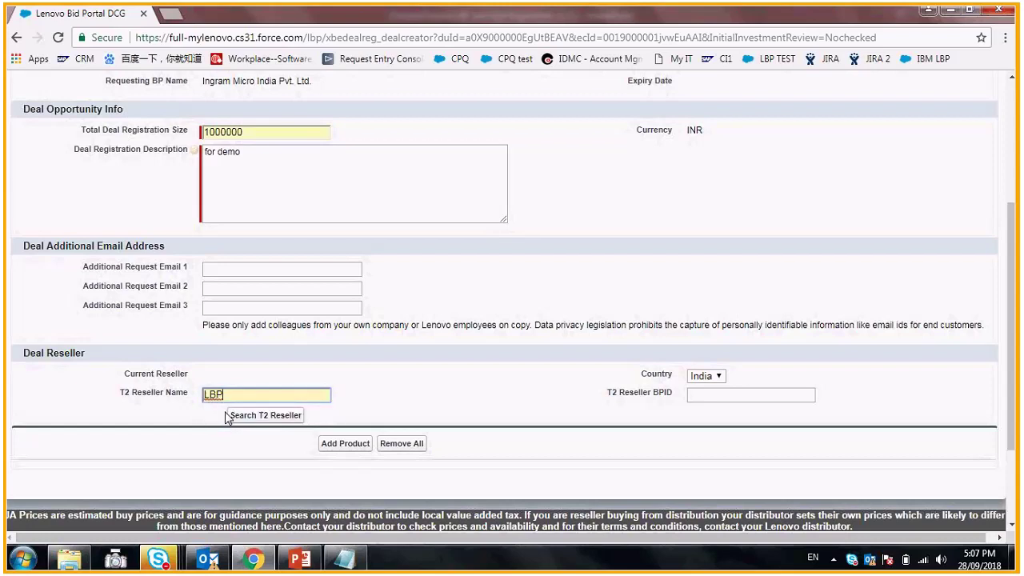
click(280, 417)
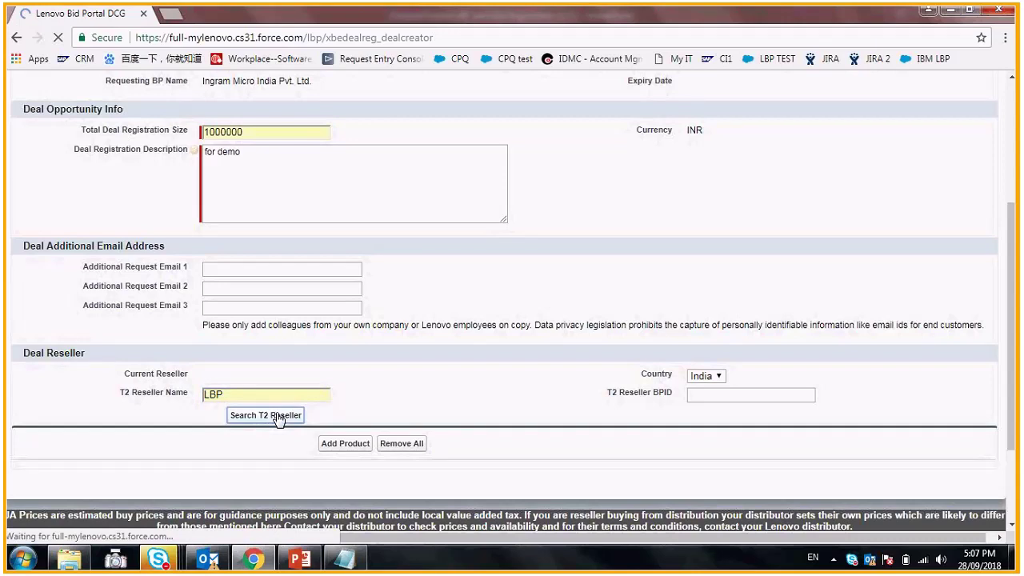
scroll(280, 412, down, 1)
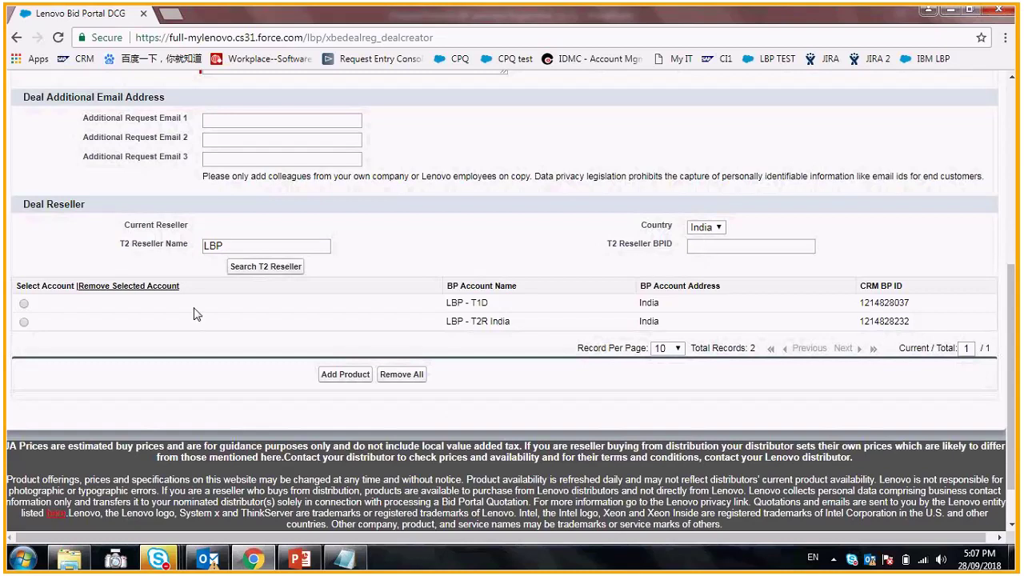
click(24, 323)
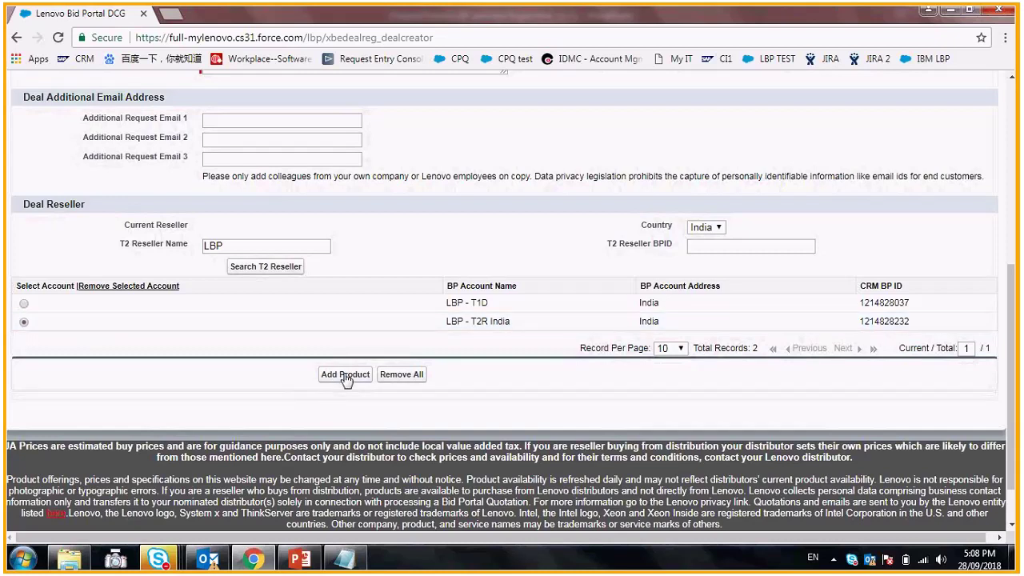
click(345, 376)
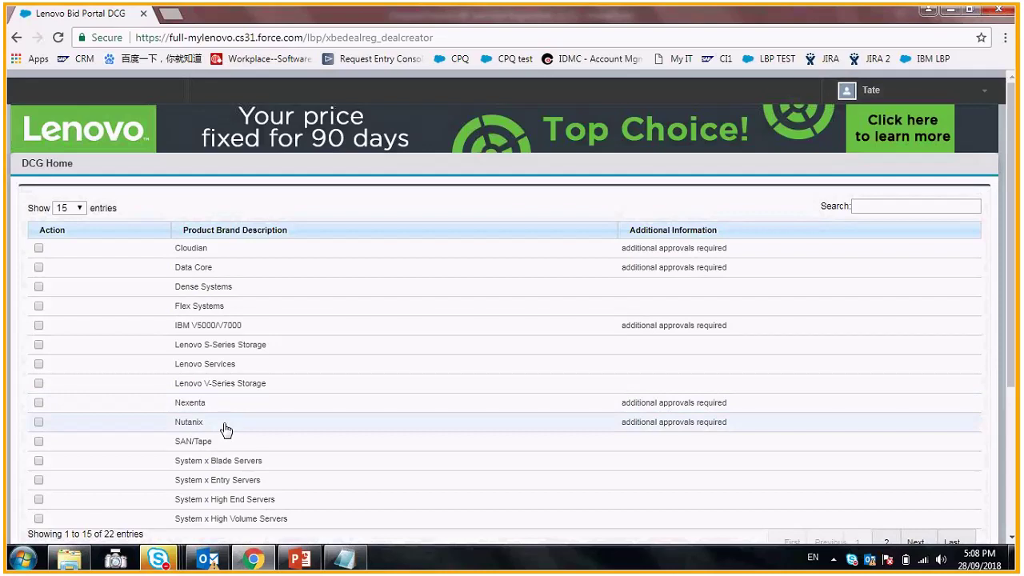
- Tick Dense Systems in the product brand list and save it to the deal
click(38, 287)
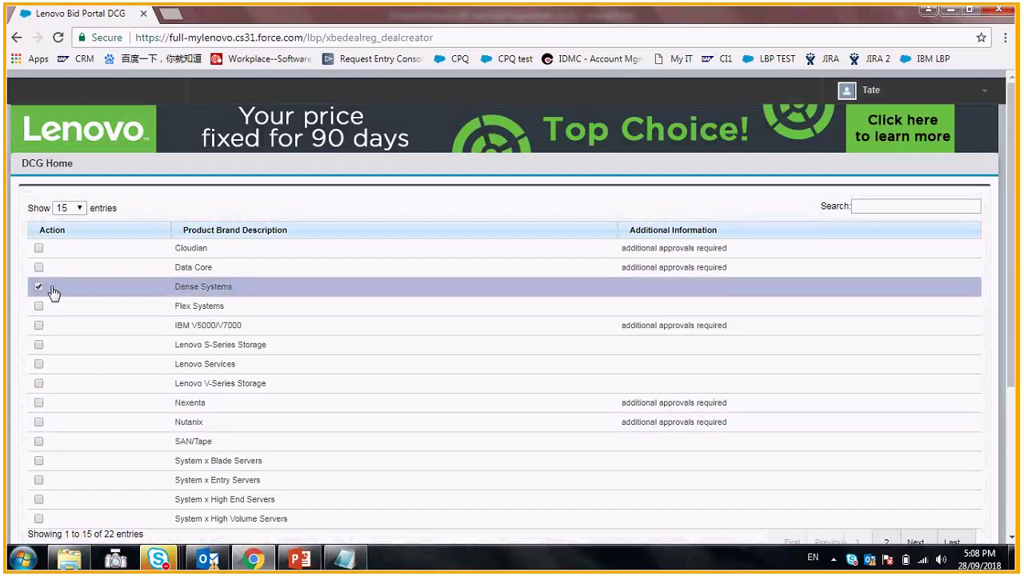
scroll(415, 333, down, 2)
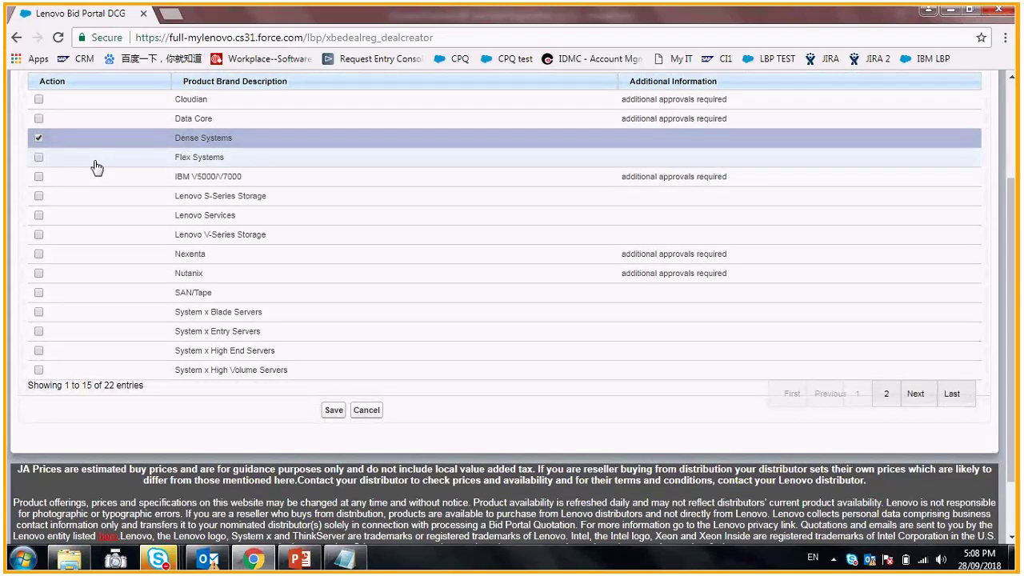
click(334, 411)
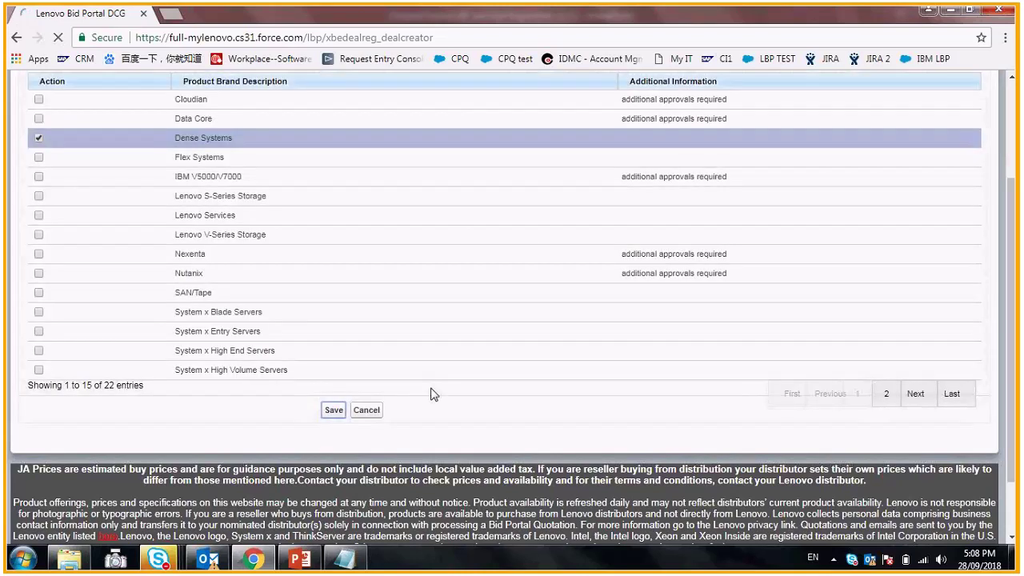
scroll(454, 367, down, 2)
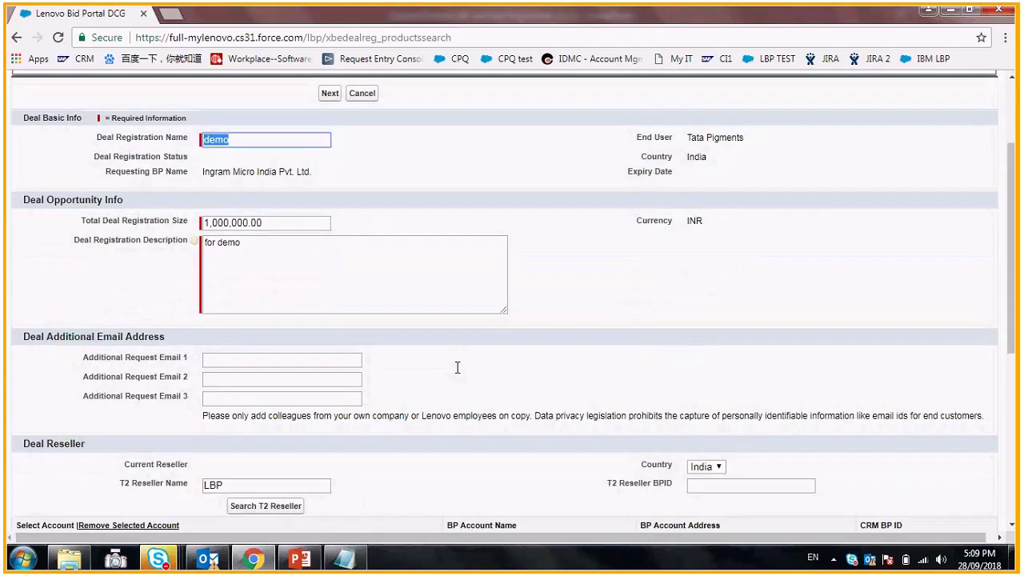
scroll(458, 367, down, 2)
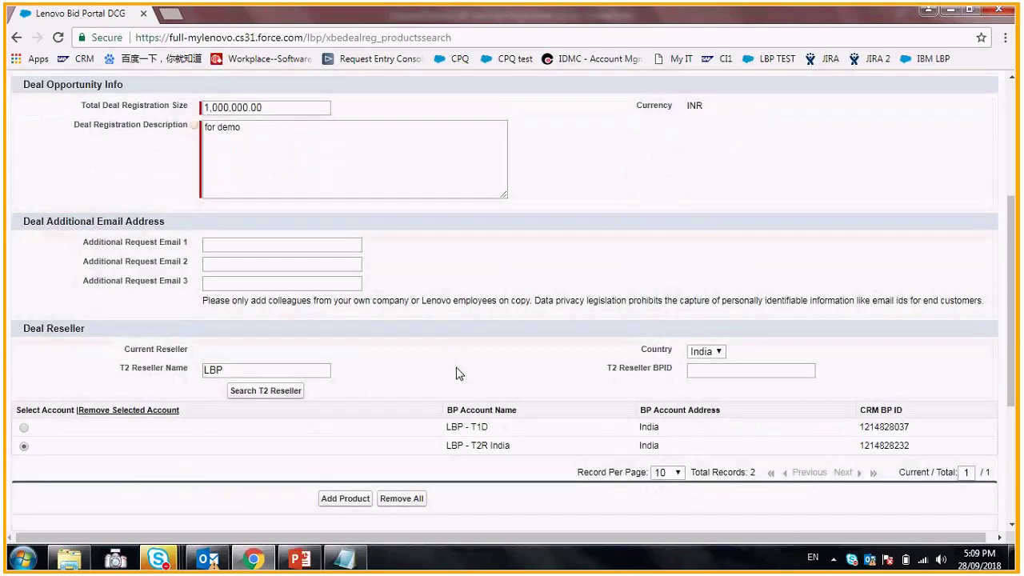
scroll(458, 374, down, 2)
scroll(387, 408, up, 4)
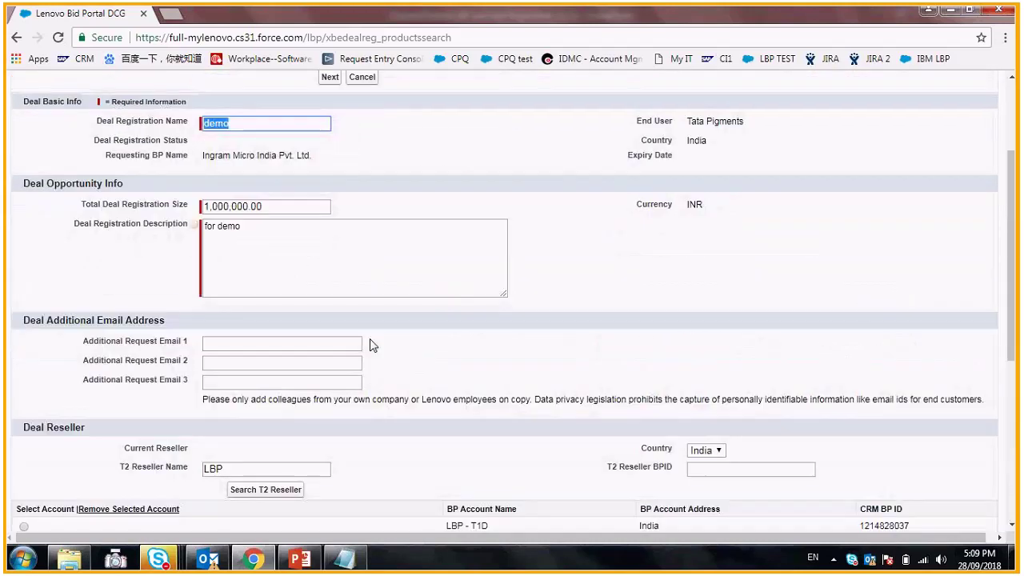
scroll(330, 215, up, 1)
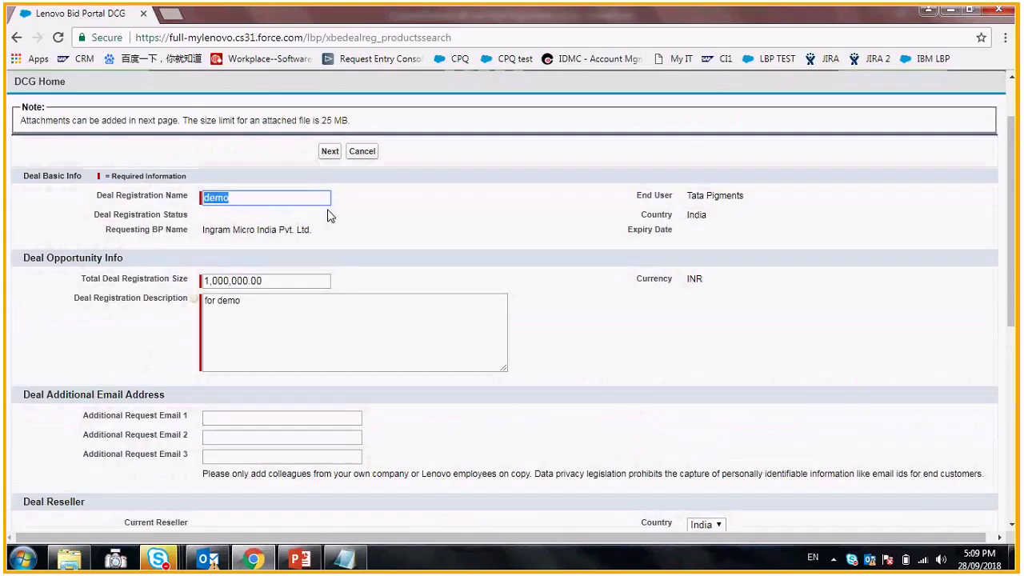
- Move on to the draft review page for deal 'demo'
click(331, 152)
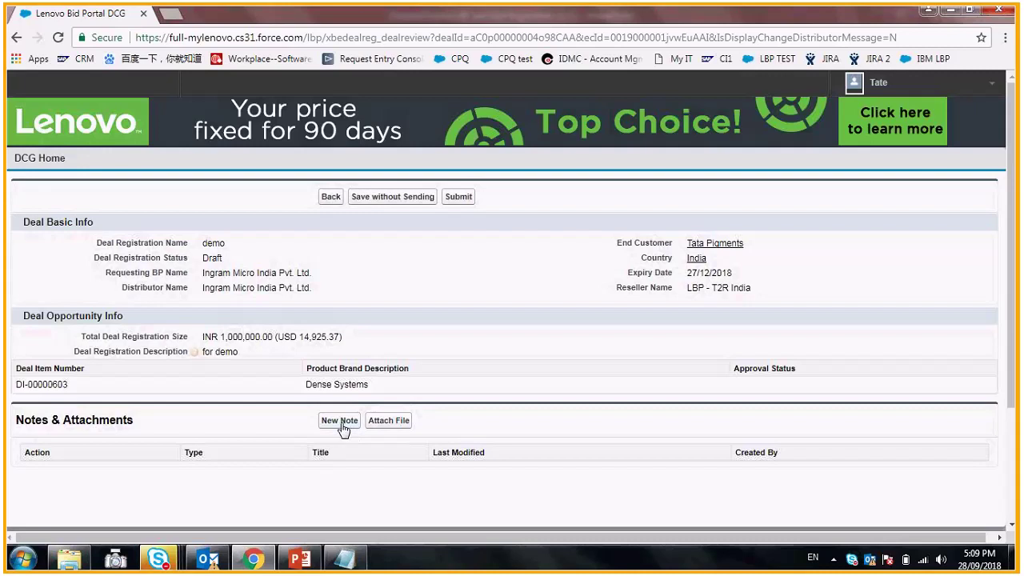
- Add a private note titled DEMO with body 'for demo' to the deal
click(341, 425)
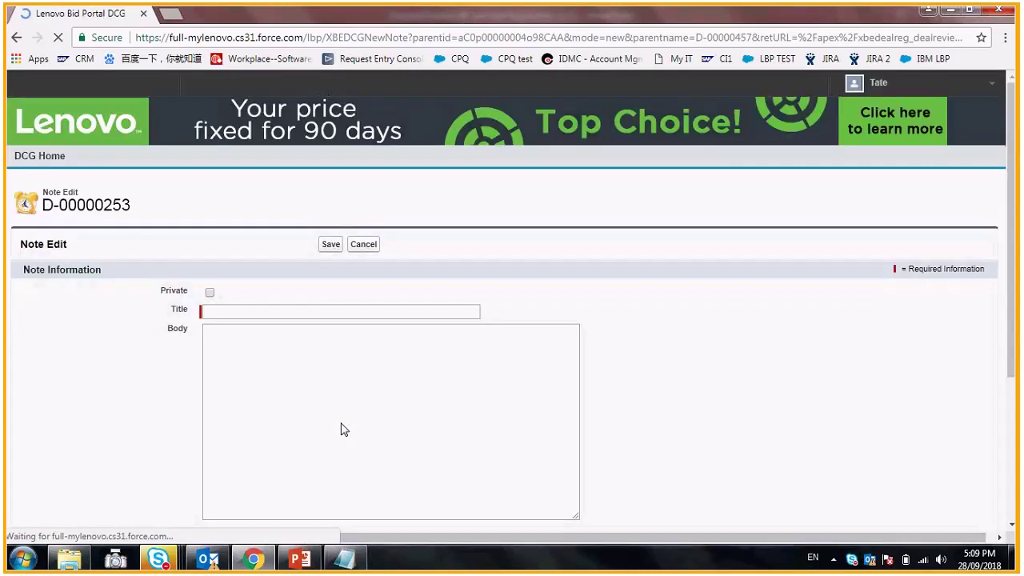
click(209, 291)
click(229, 312)
text(demo)
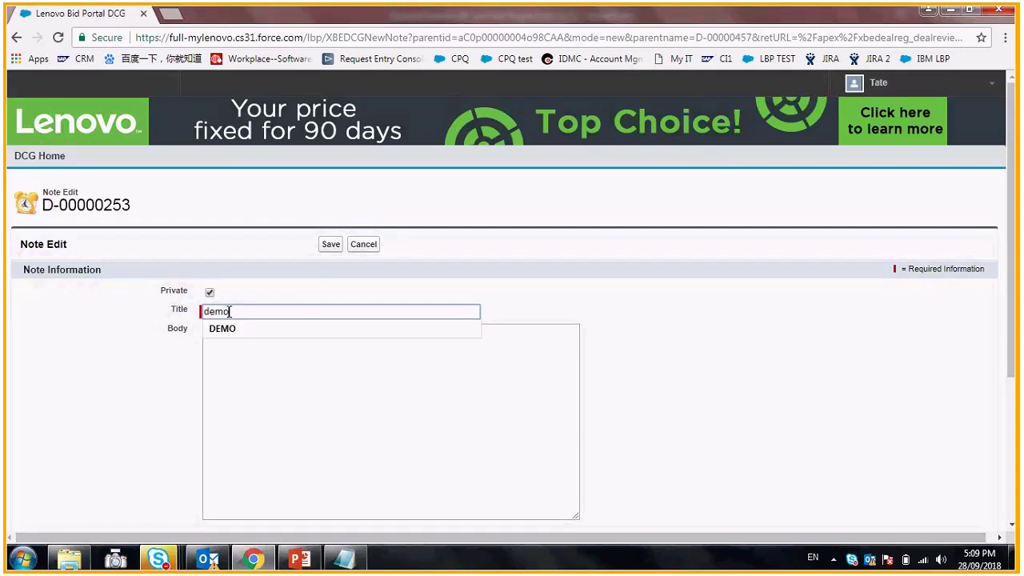
click(222, 327)
click(241, 359)
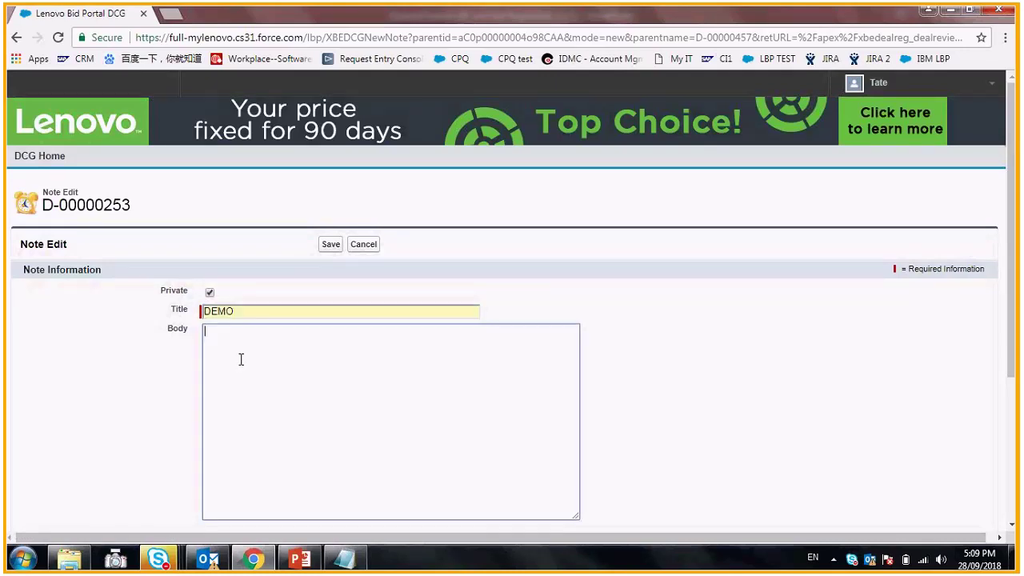
text(for demo)
click(331, 245)
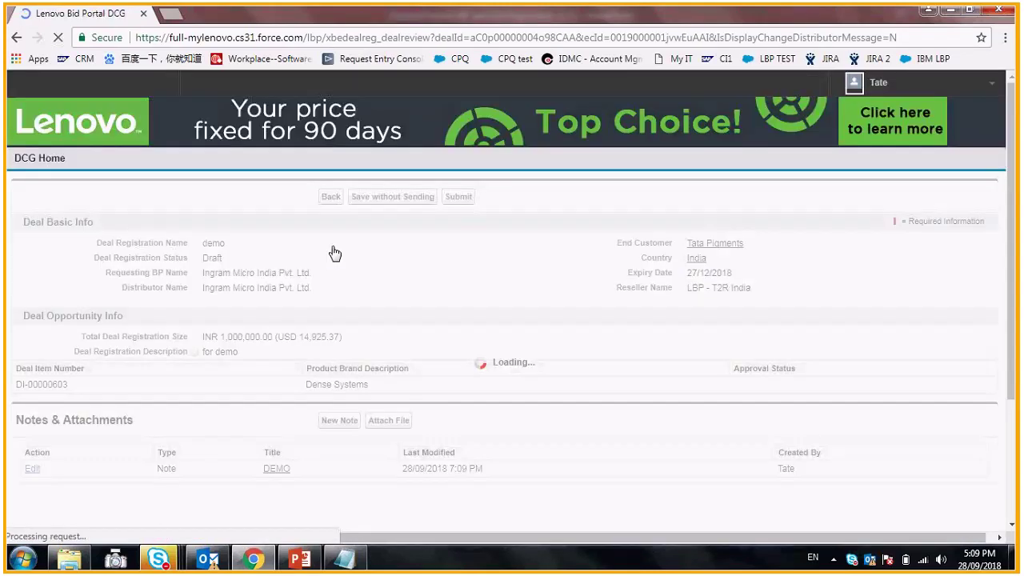
scroll(405, 331, down, 1)
- Attach Info.xlsx from the Desktop to deal D-00000457 and return to the review page
click(391, 354)
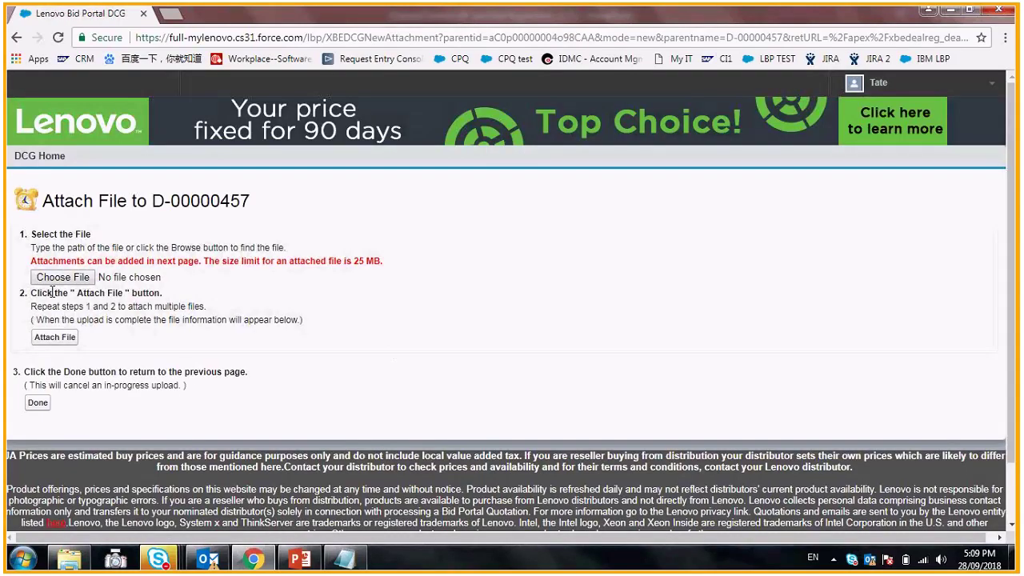
click(58, 278)
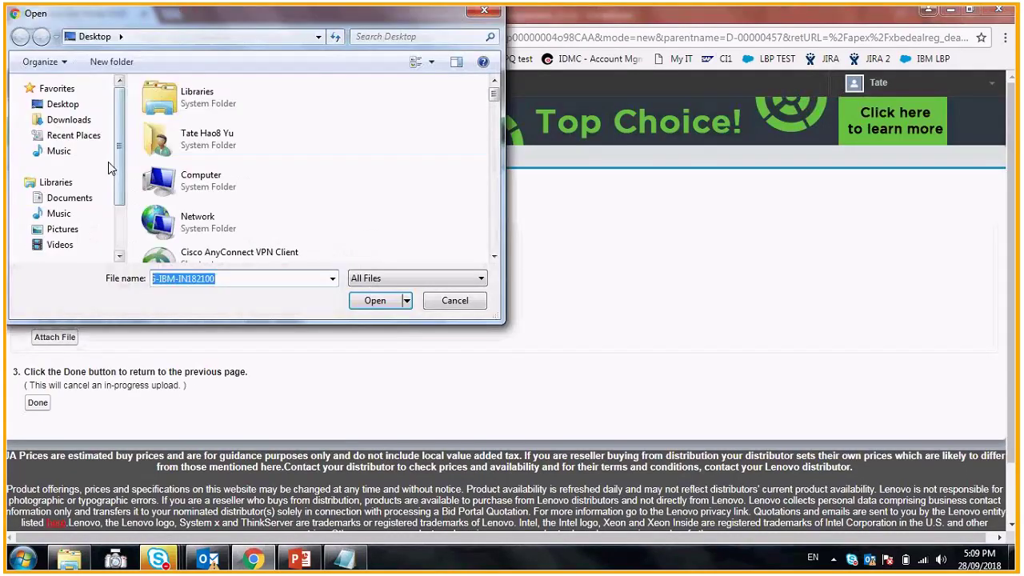
click(108, 162)
drag(495, 96, 493, 205)
double_click(240, 181)
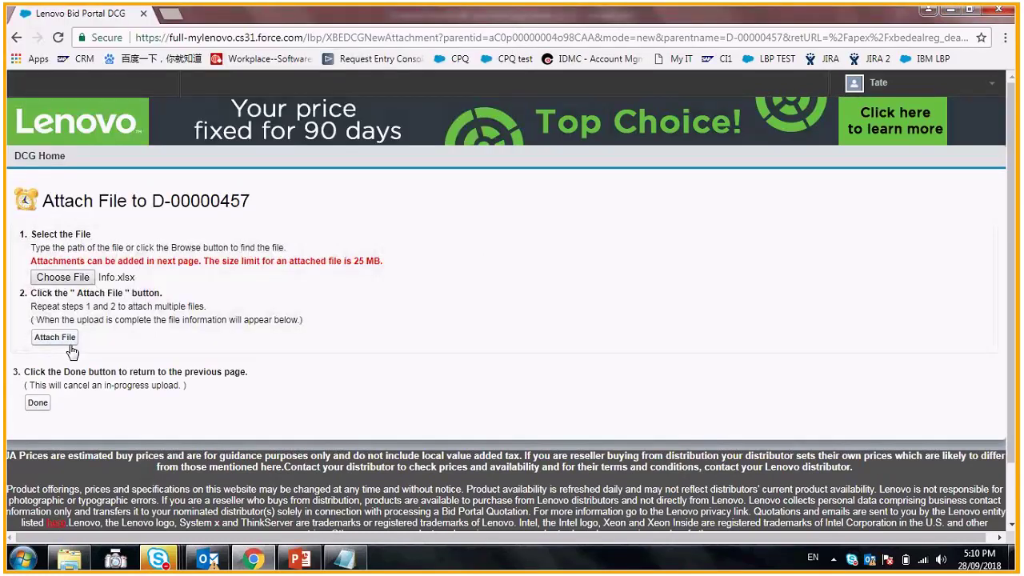
click(70, 343)
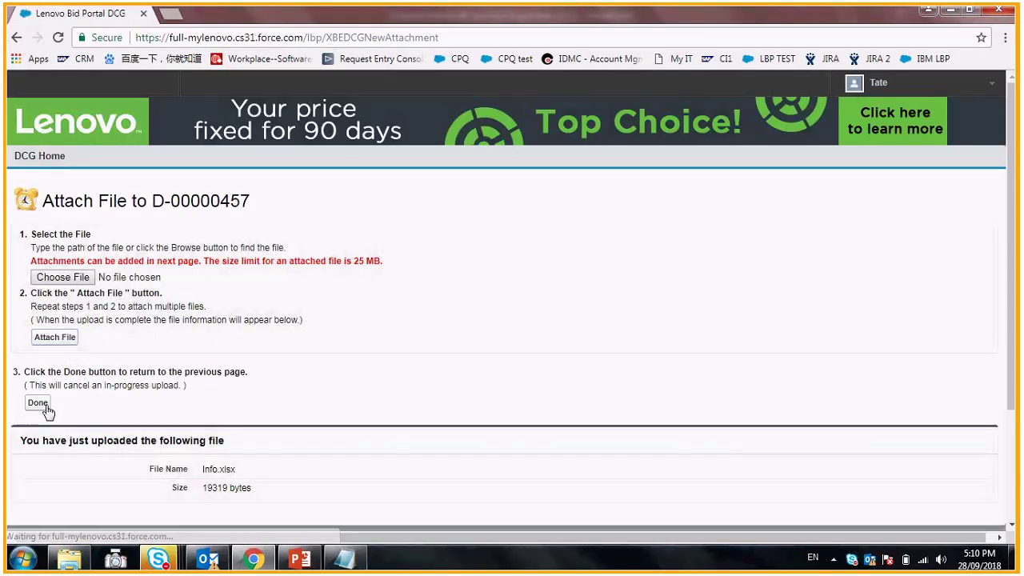
click(40, 403)
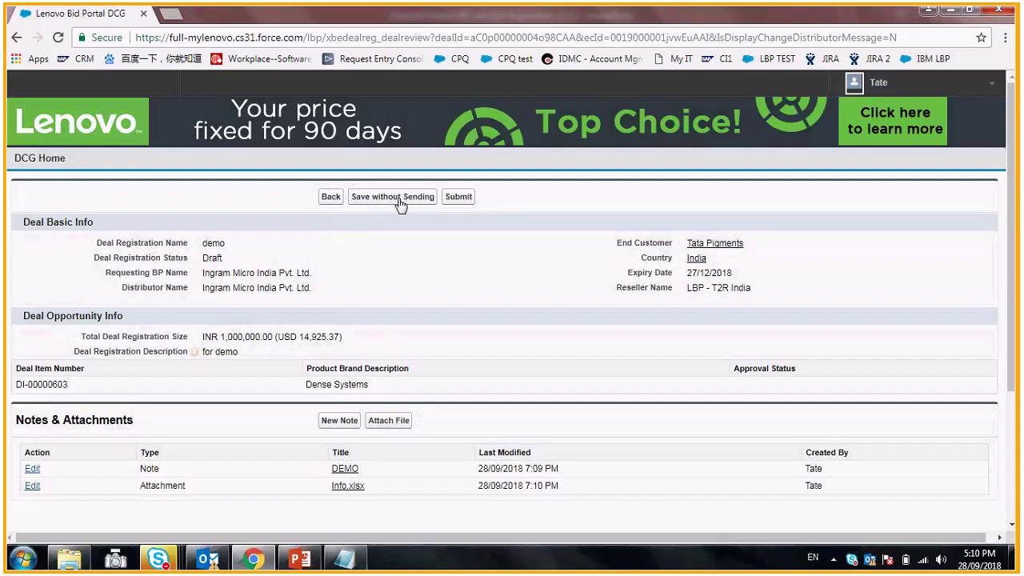
- Submit deal D-00000457 and check My Deal Registrations lists it as Submitted
click(462, 200)
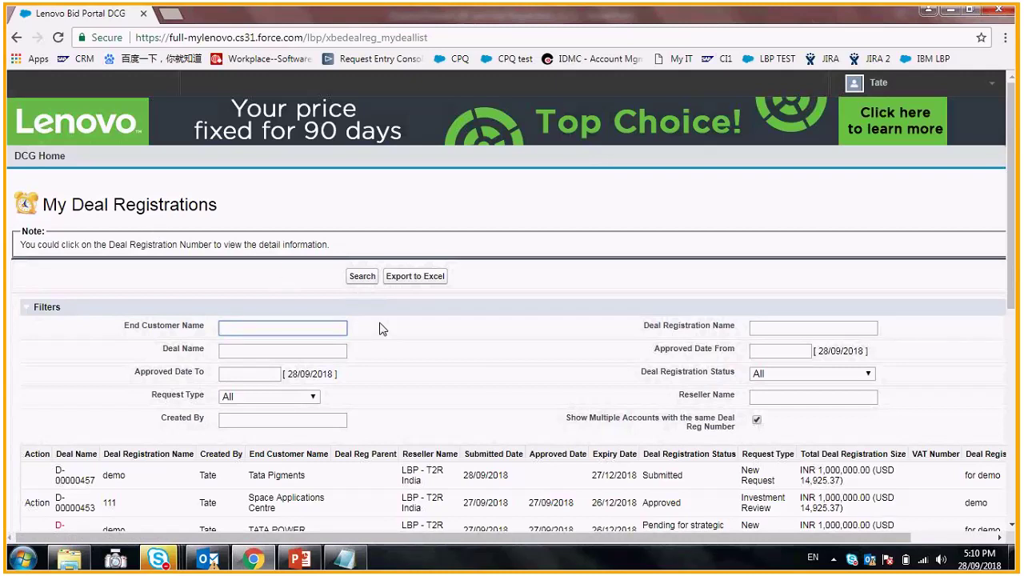
scroll(400, 330, down, 1)
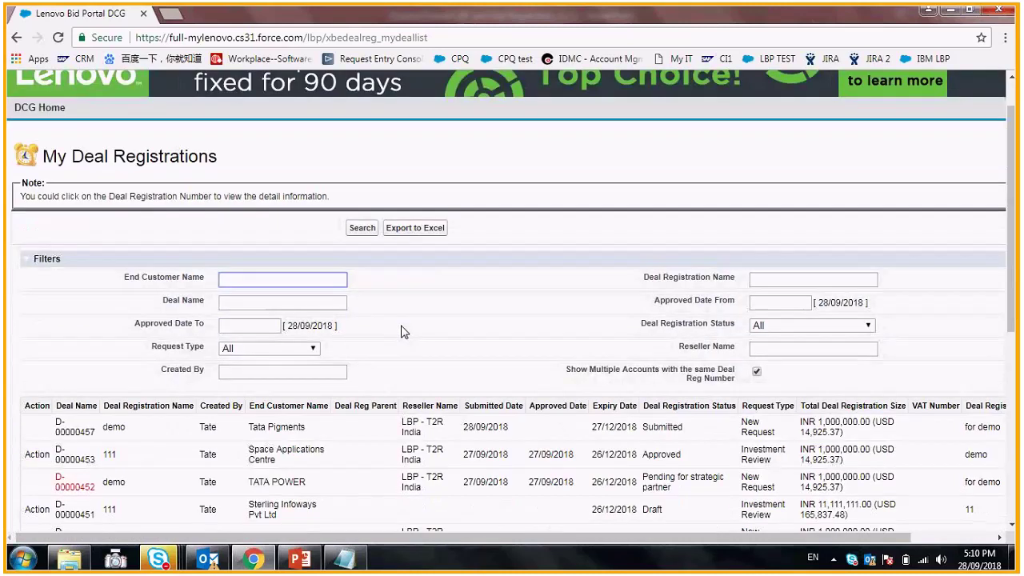
scroll(406, 331, down, 1)
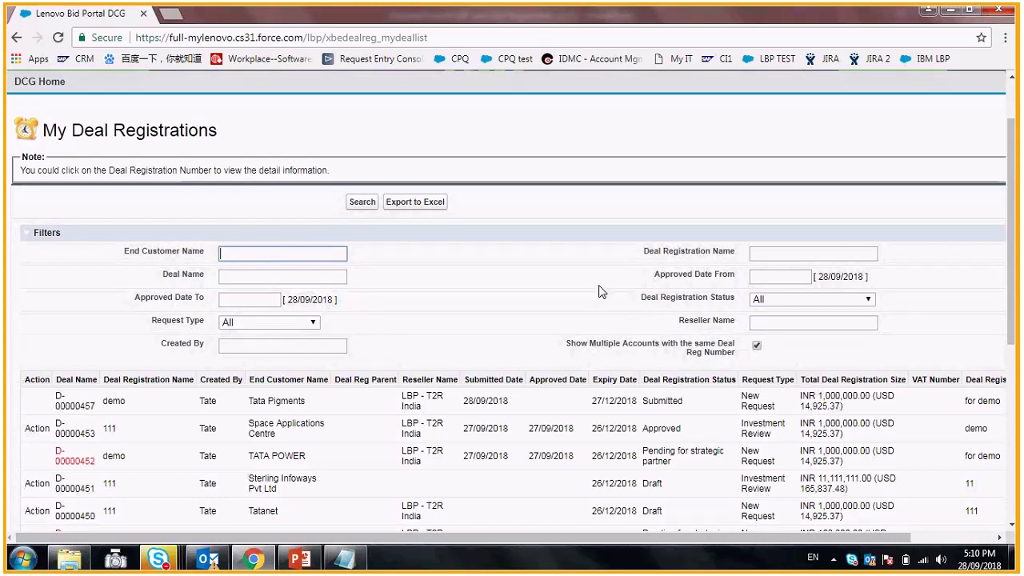
scroll(549, 303, down, 2)
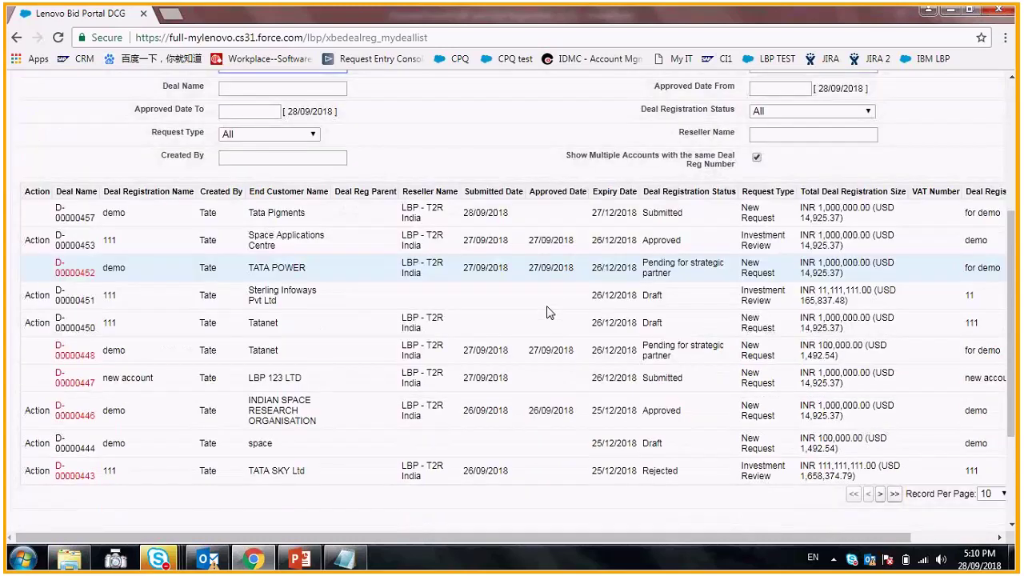
scroll(549, 312, down, 2)
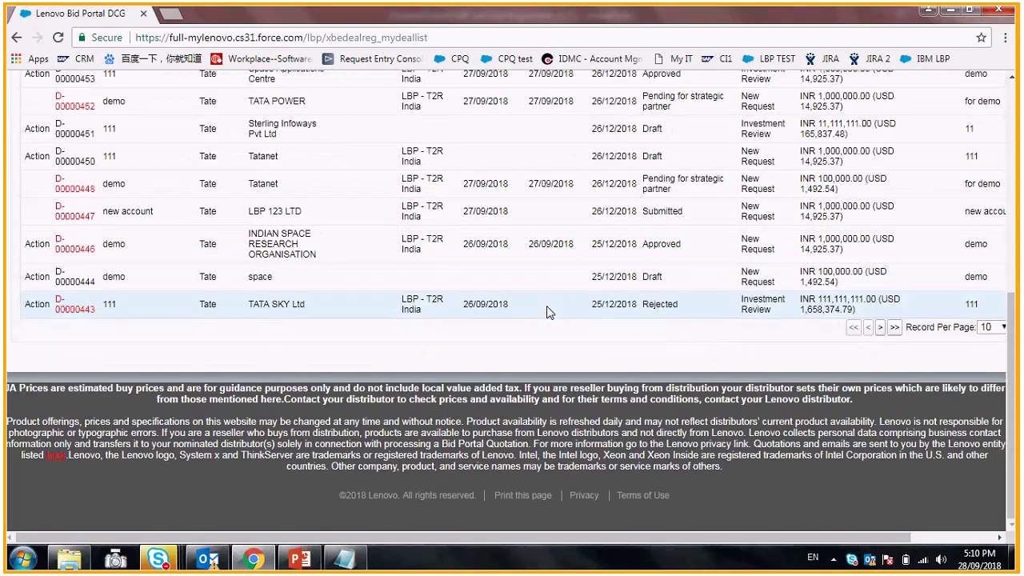
- Export the deal list and open DealExport20180928191057.xls in Excel despite the format warning
scroll(415, 281, up, 5)
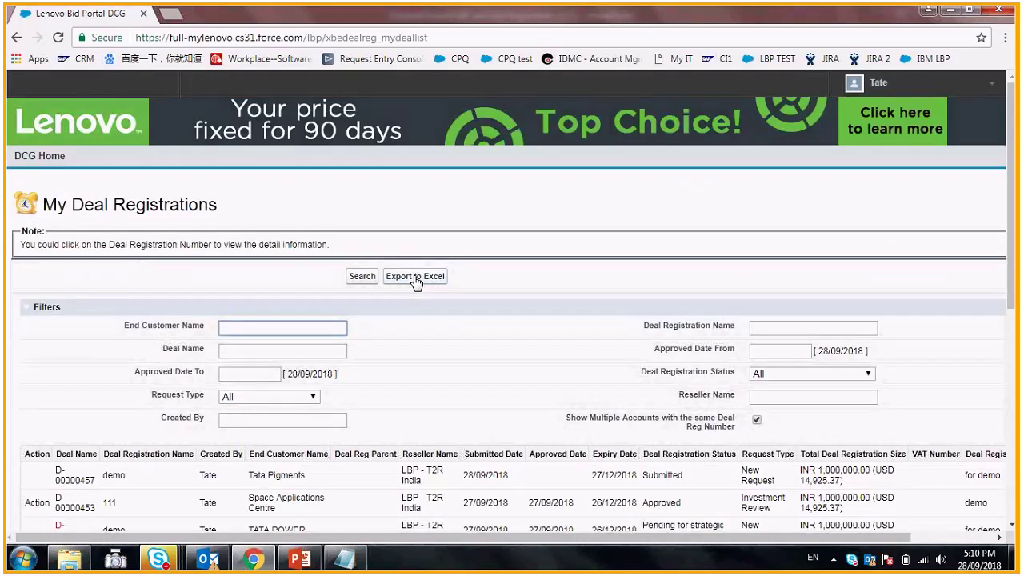
click(415, 280)
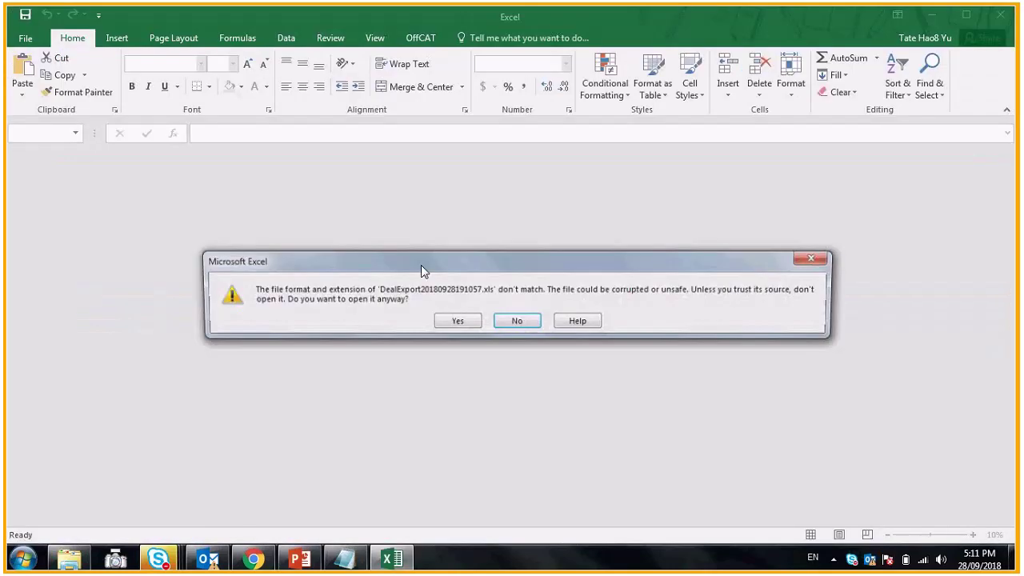
click(455, 320)
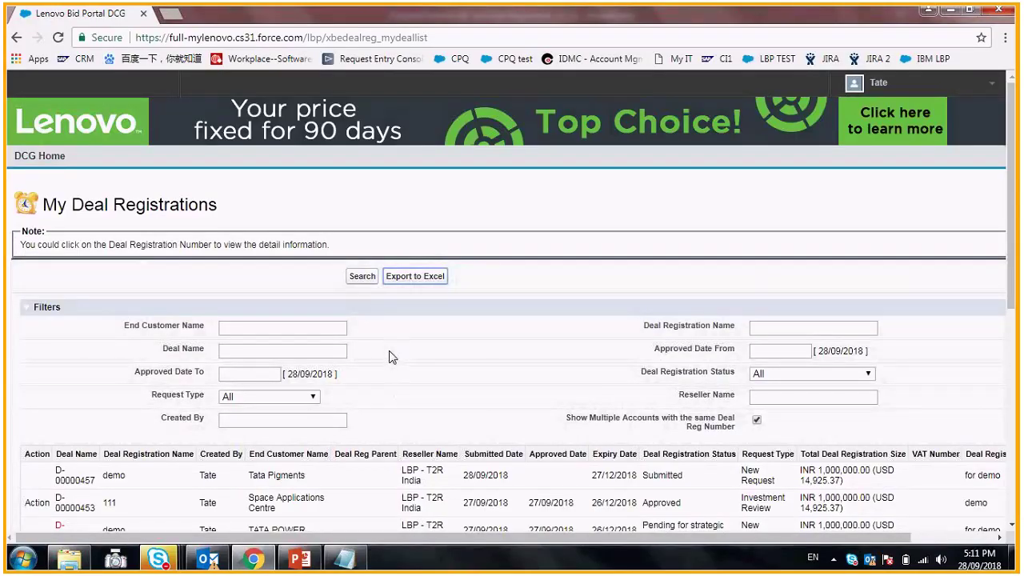
- Close Outlook and relaunch it from the desktop icon
click(212, 557)
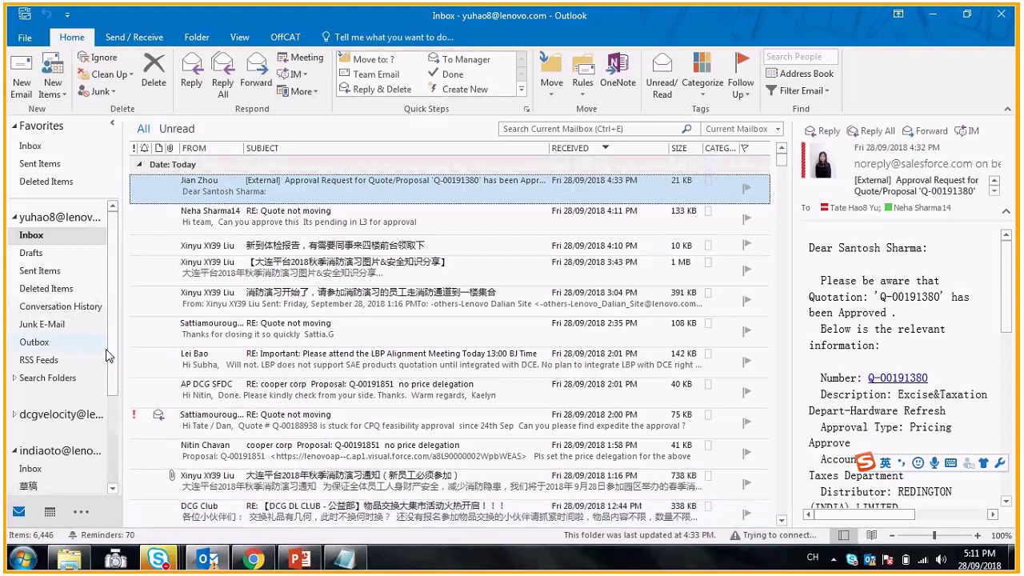
scroll(109, 356, down, 2)
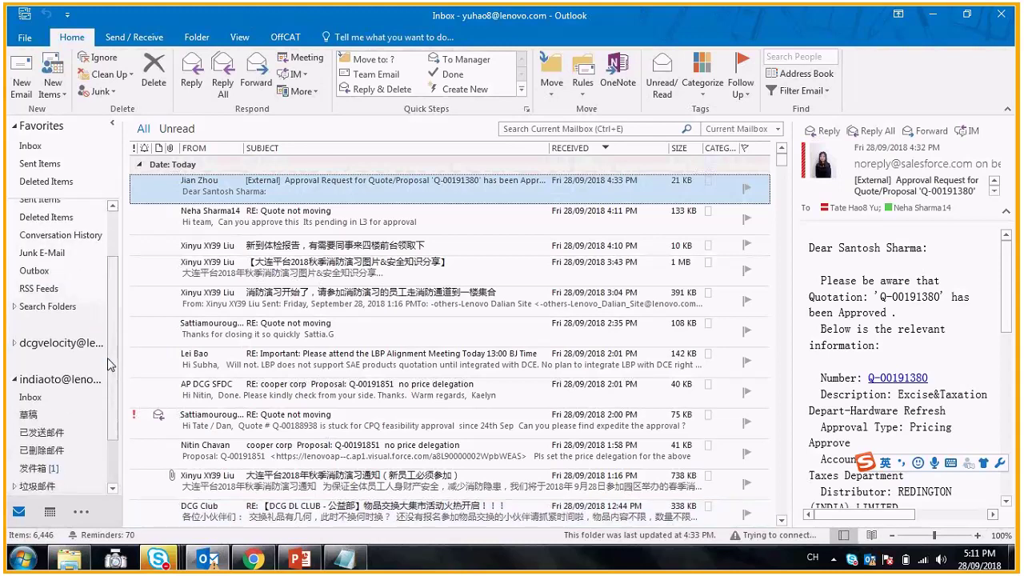
click(1006, 18)
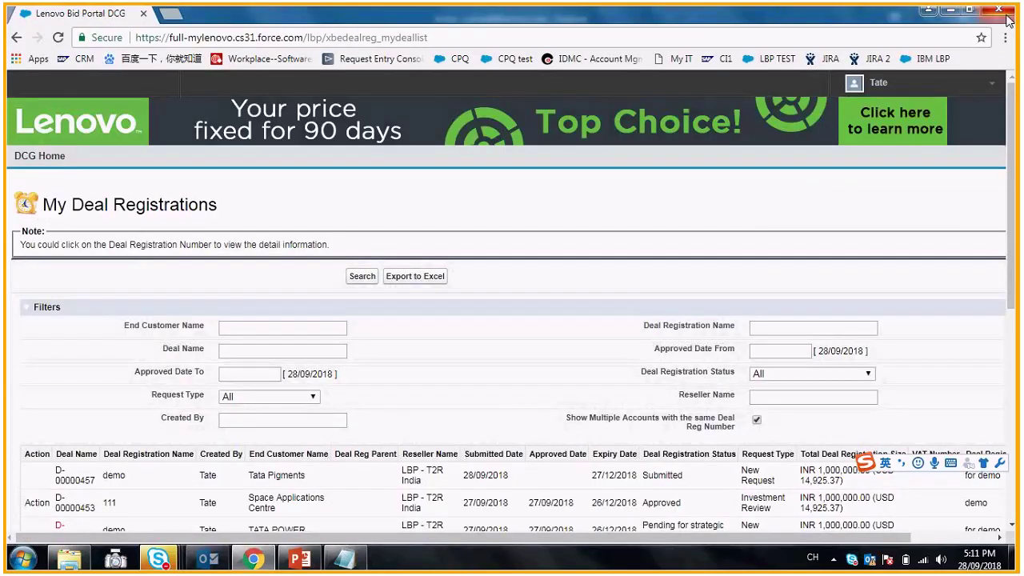
click(998, 10)
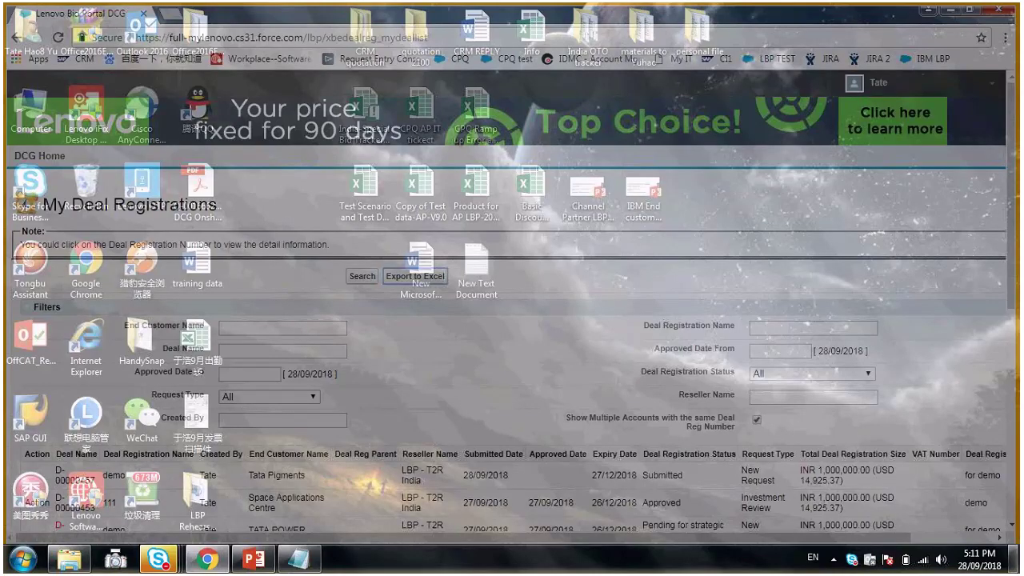
double_click(163, 47)
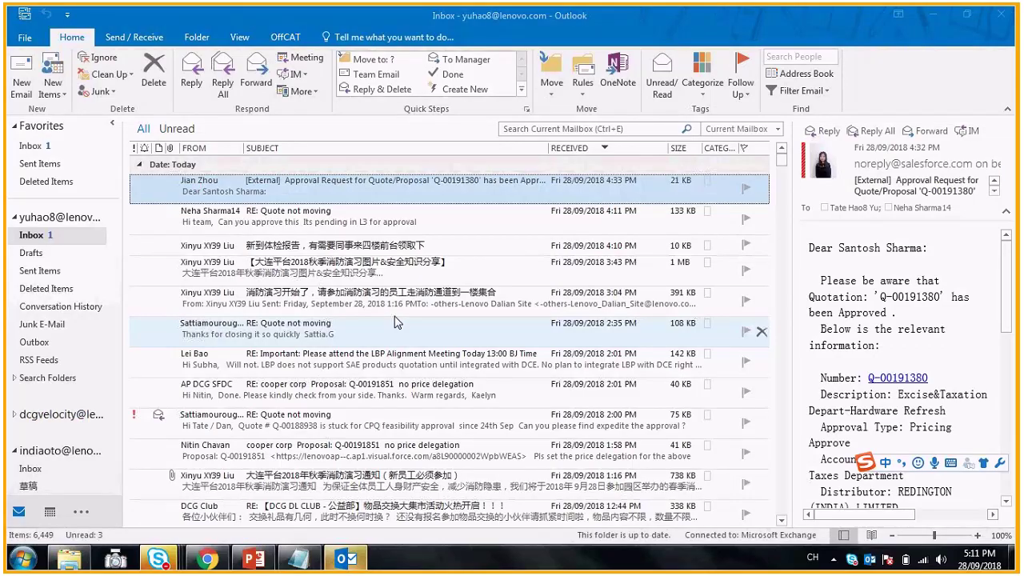
- Read the D-00000457 approval-request and submission-confirmation emails, then return to the bid portal
click(302, 195)
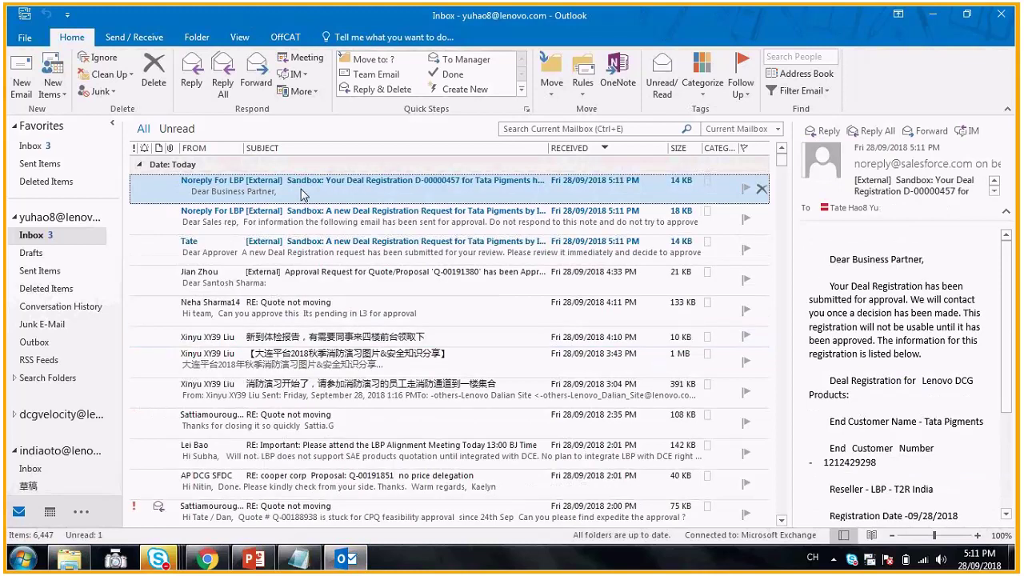
double_click(414, 245)
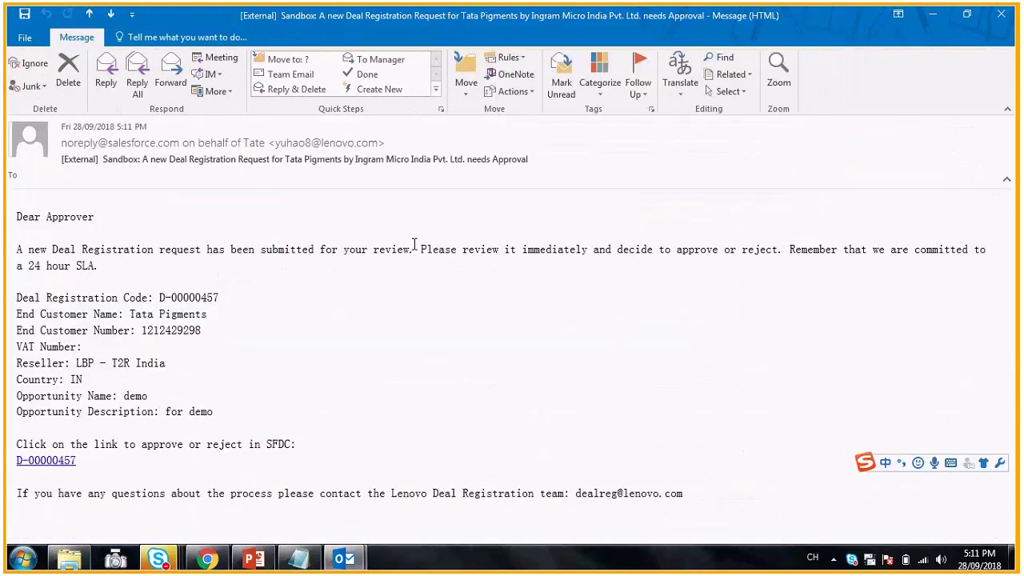
click(1000, 16)
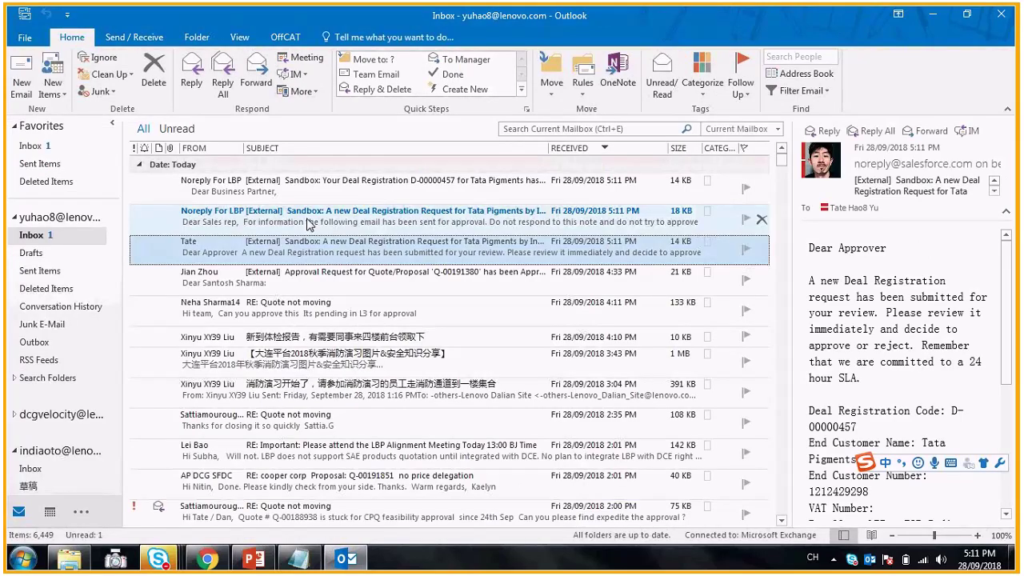
double_click(308, 185)
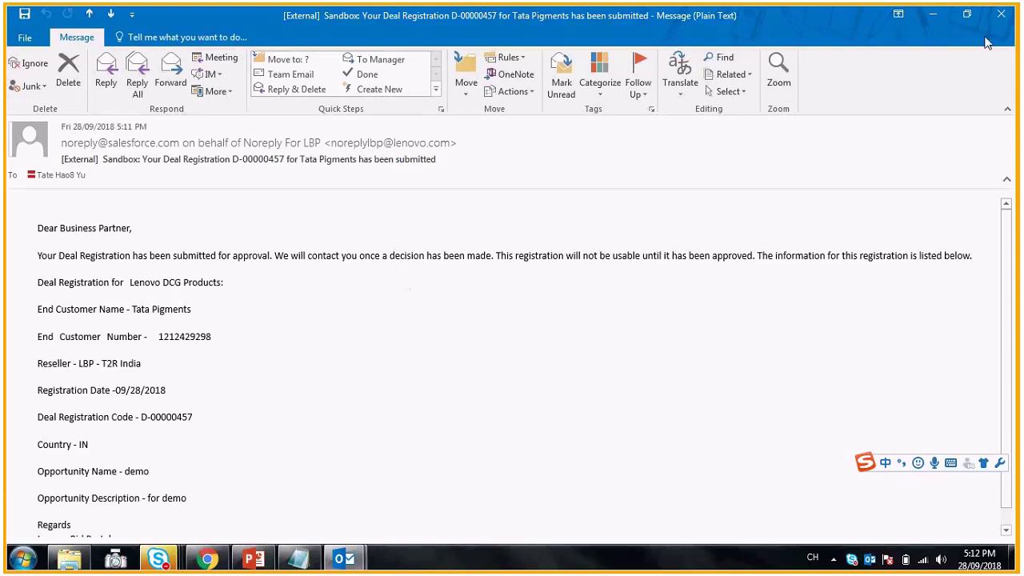
click(1000, 14)
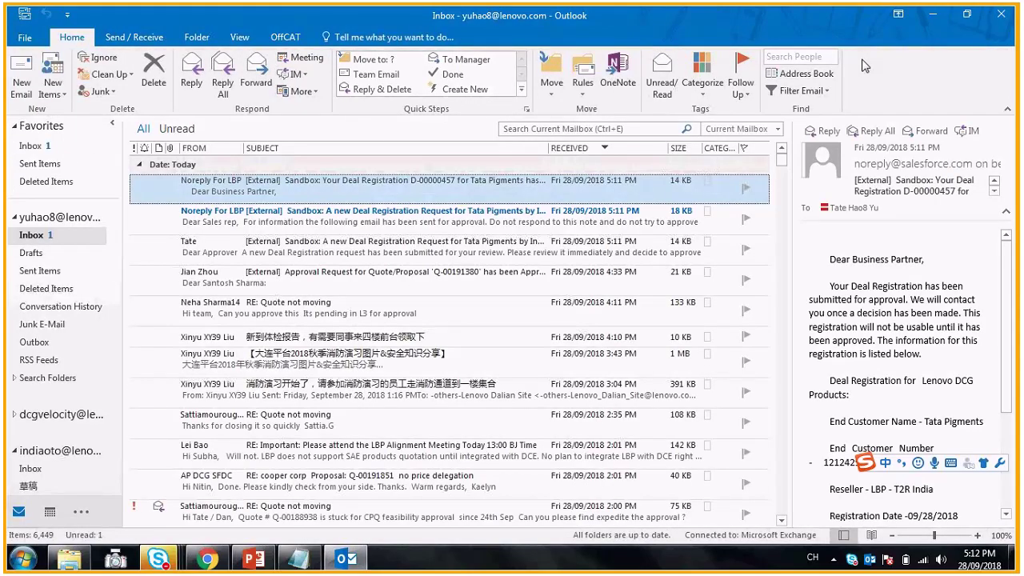
key(alt+Tab)
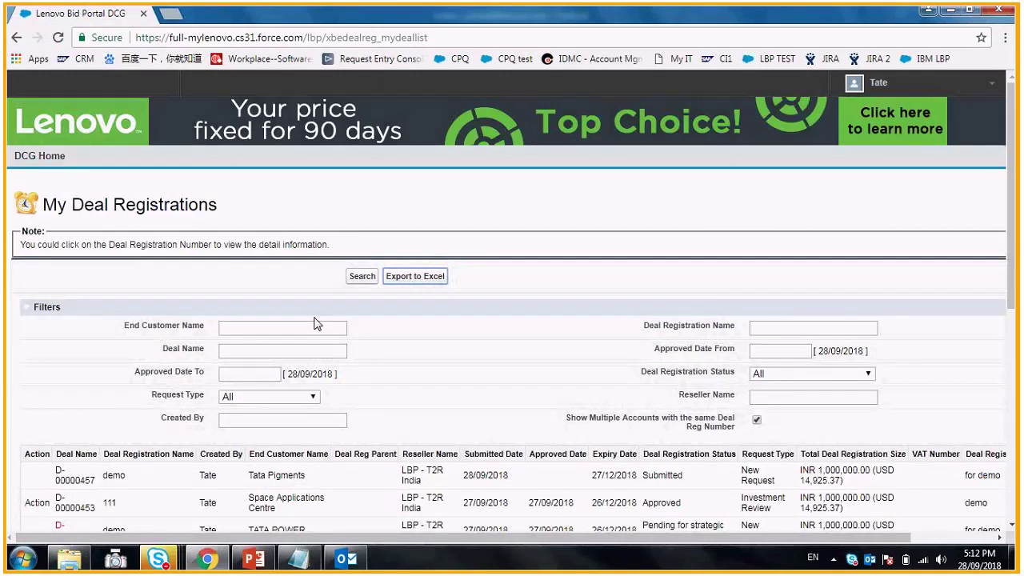
scroll(88, 412, down, 1)
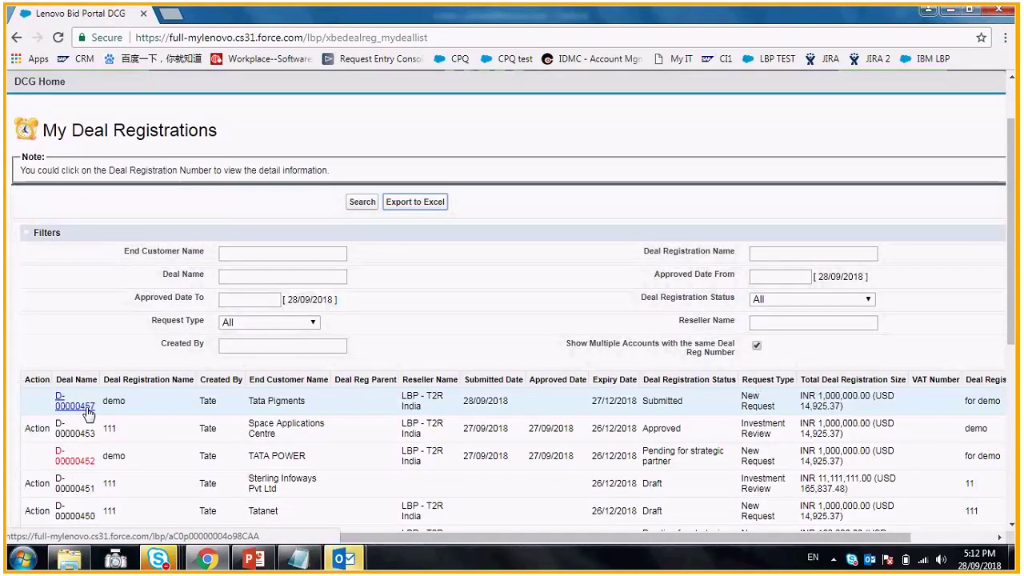
click(78, 407)
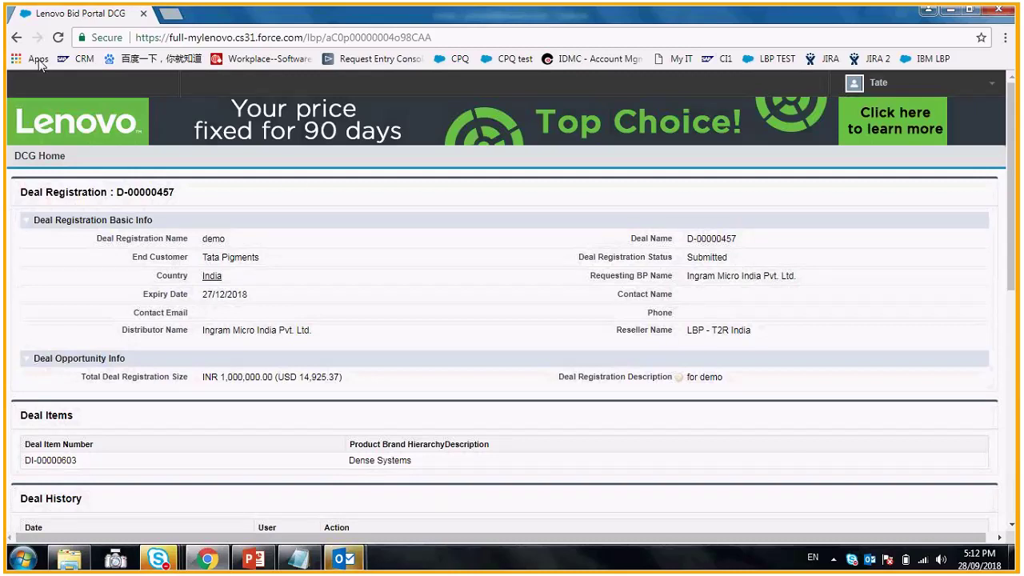
click(15, 39)
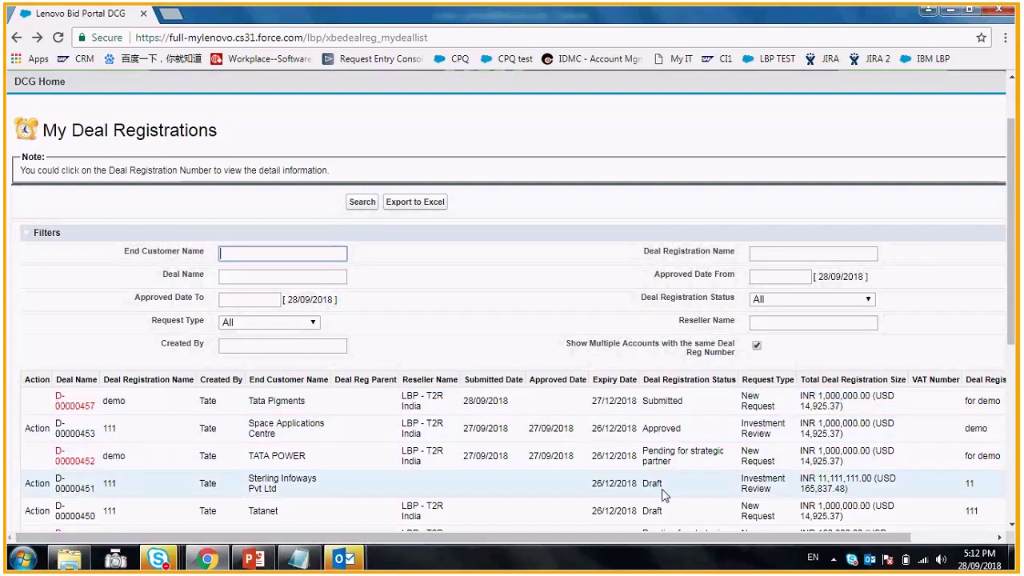
click(43, 437)
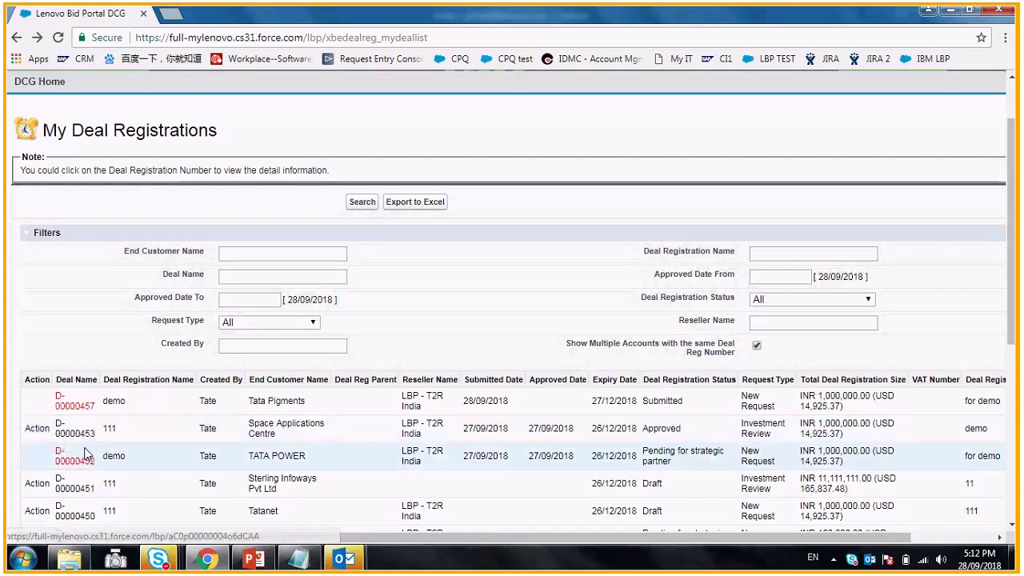
scroll(212, 450, down, 1)
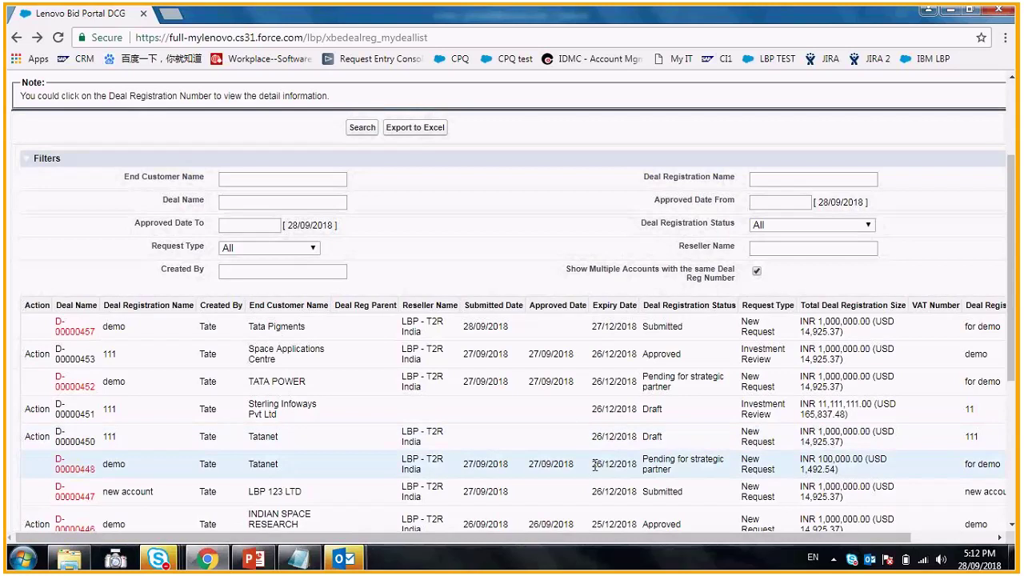
scroll(366, 247, up, 1)
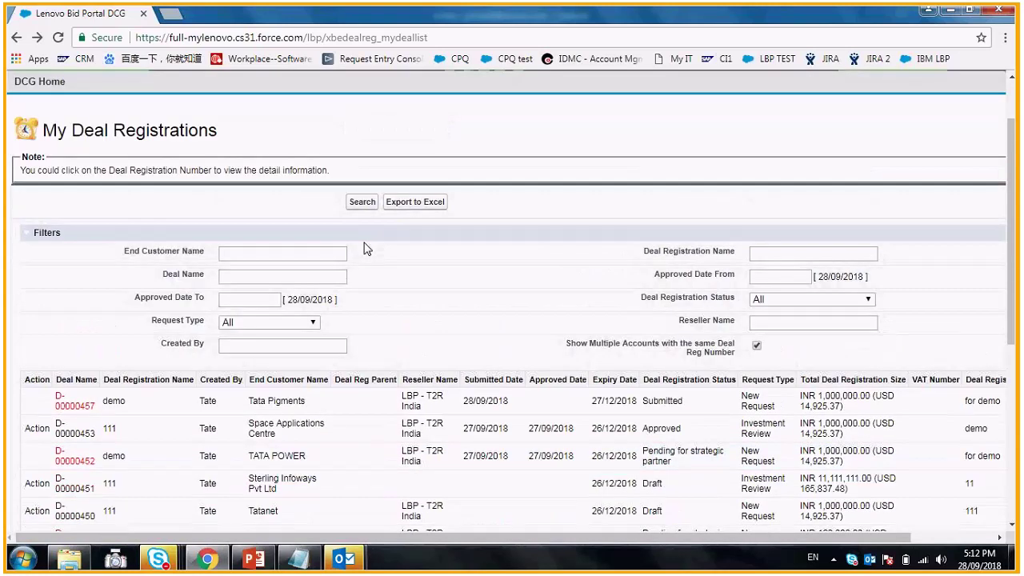
- From DCG Home, start a new deal registration and enter 'tata' as the end customer name
click(39, 81)
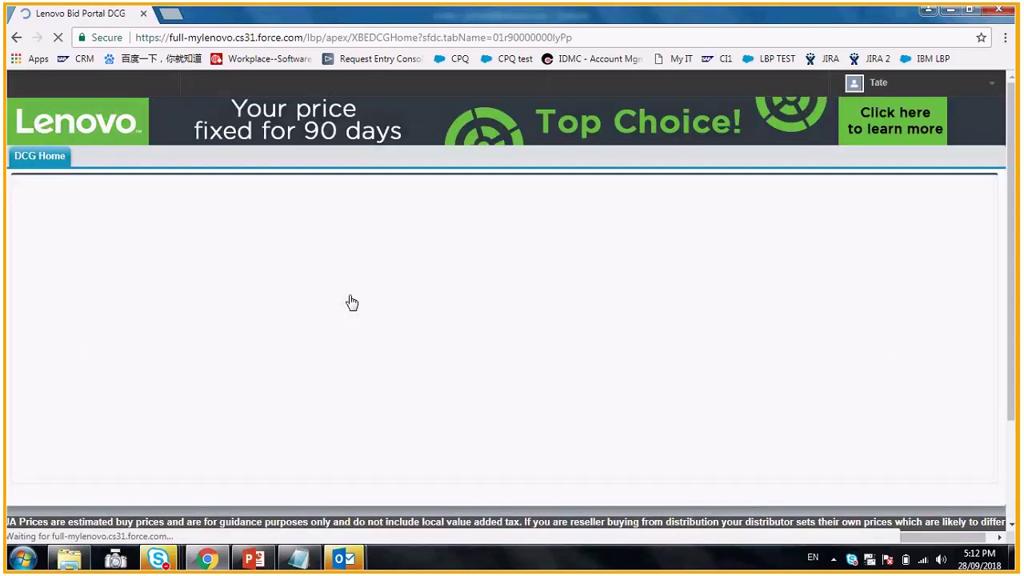
click(442, 276)
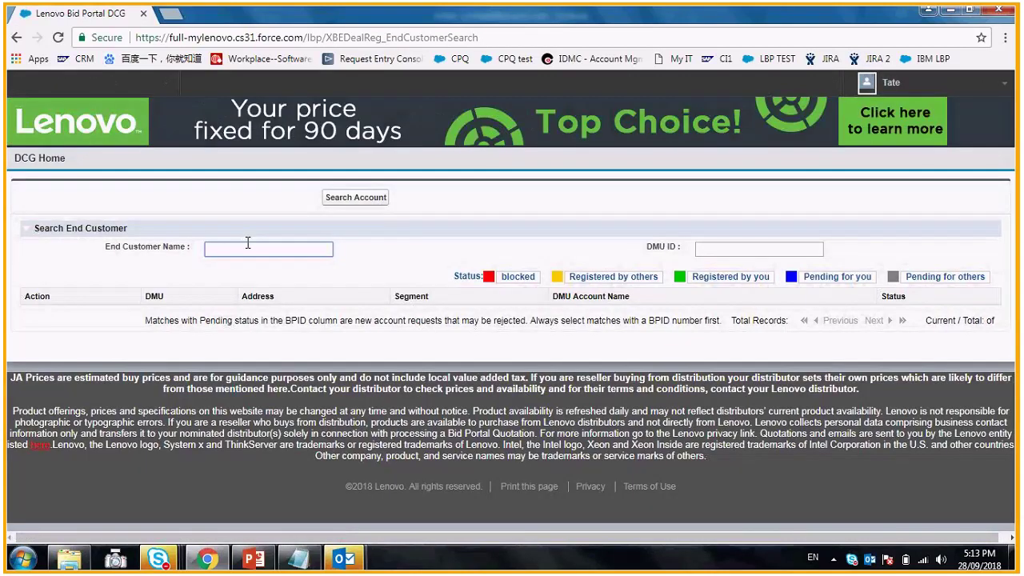
text(tata)
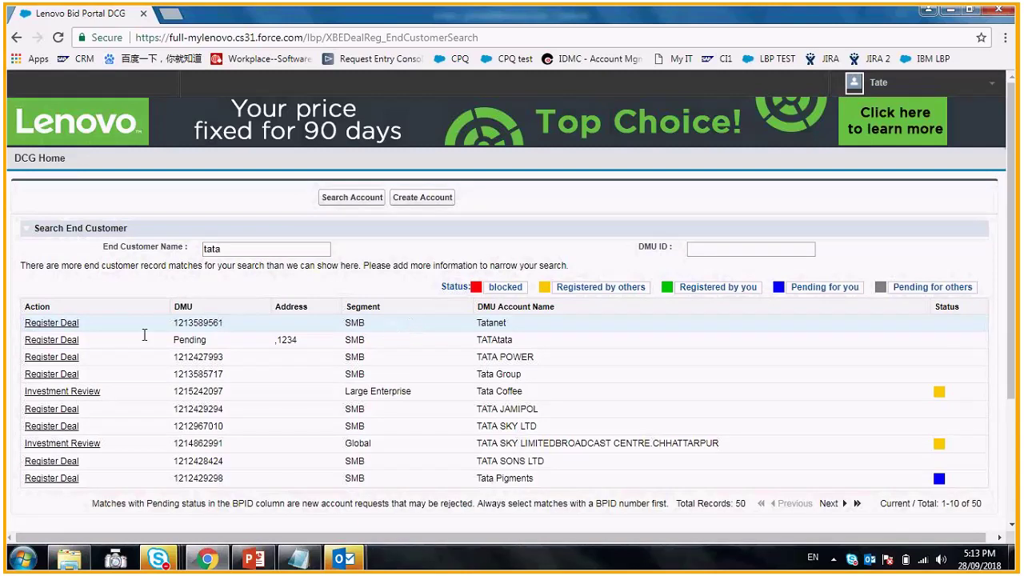
- Register a TATA SONS LTD deal named 'demo', size 1000000, description 'demo'
click(56, 468)
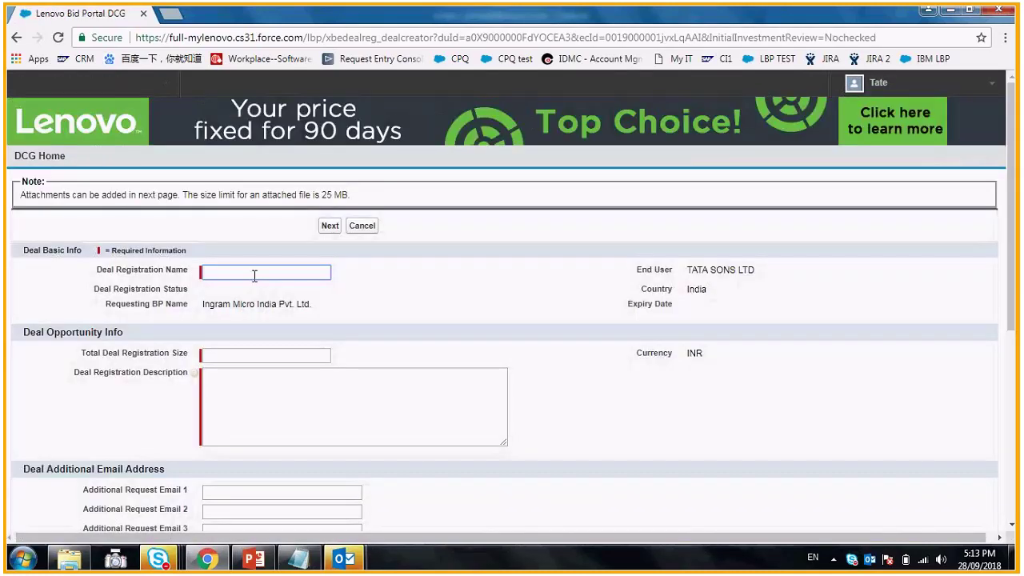
text(demo)
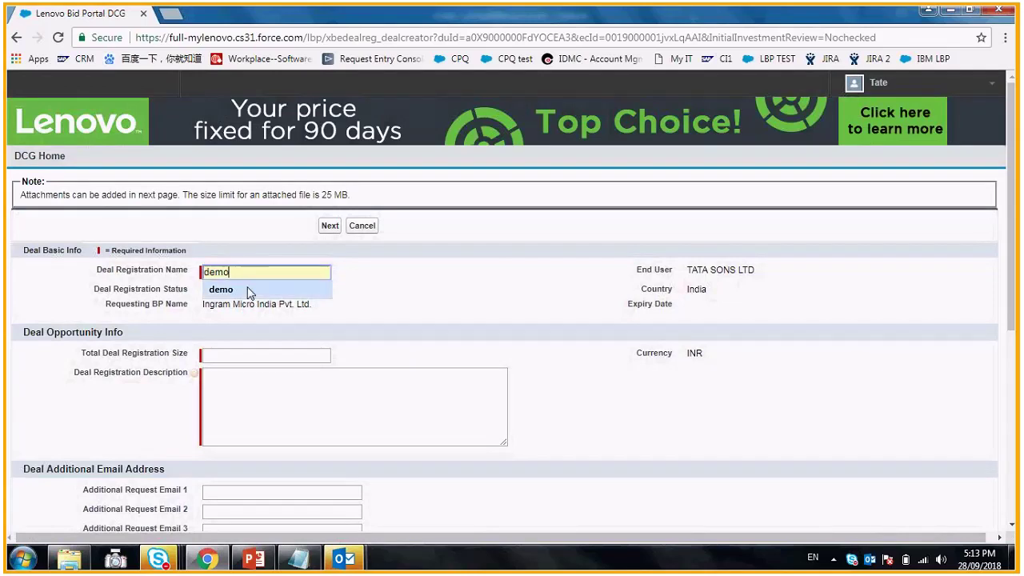
click(240, 355)
text(1000000)
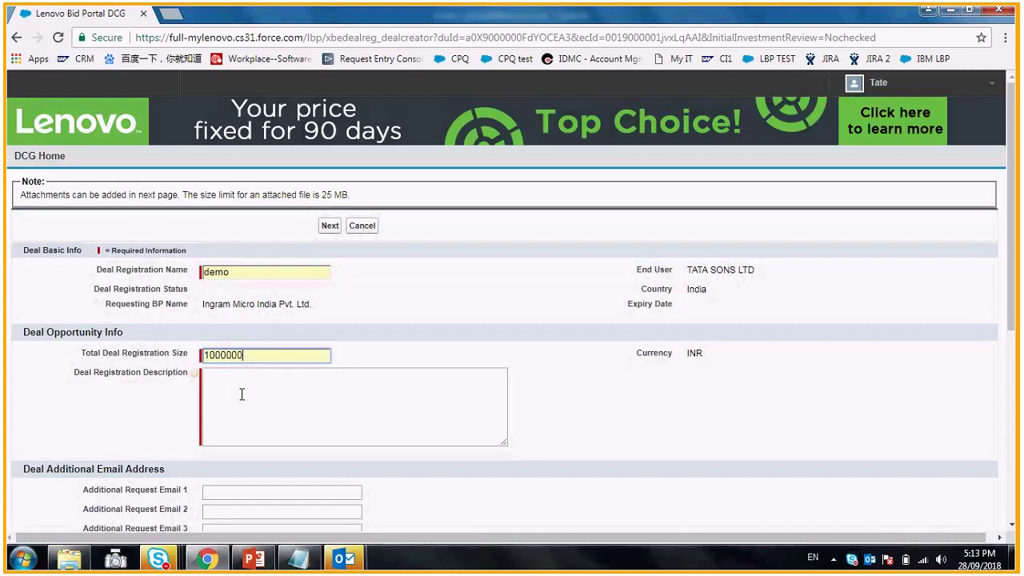
click(243, 392)
text(demo)
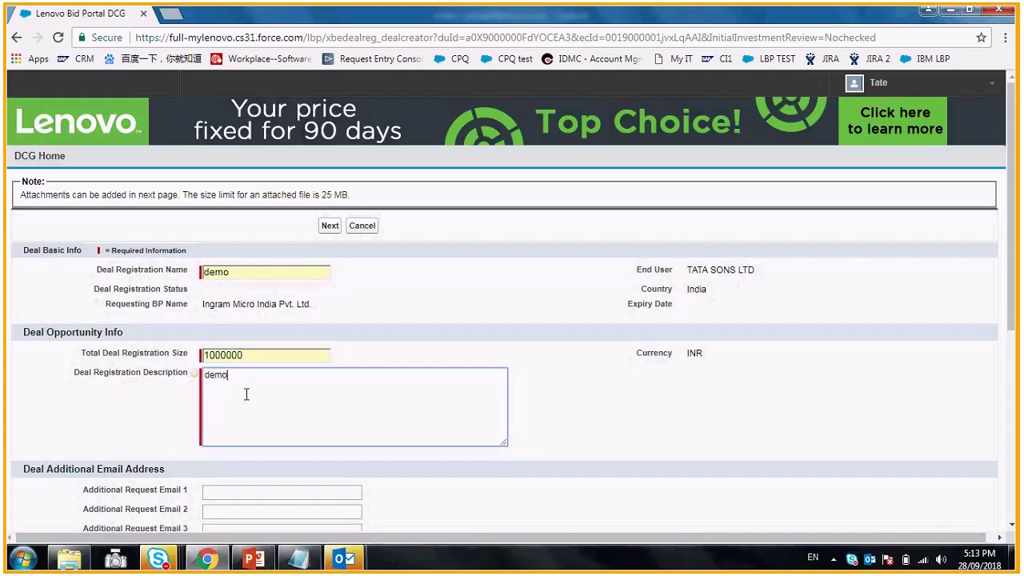
- Search T2 resellers for 'LBP' and choose LBP - T2R India
scroll(267, 387, down, 1)
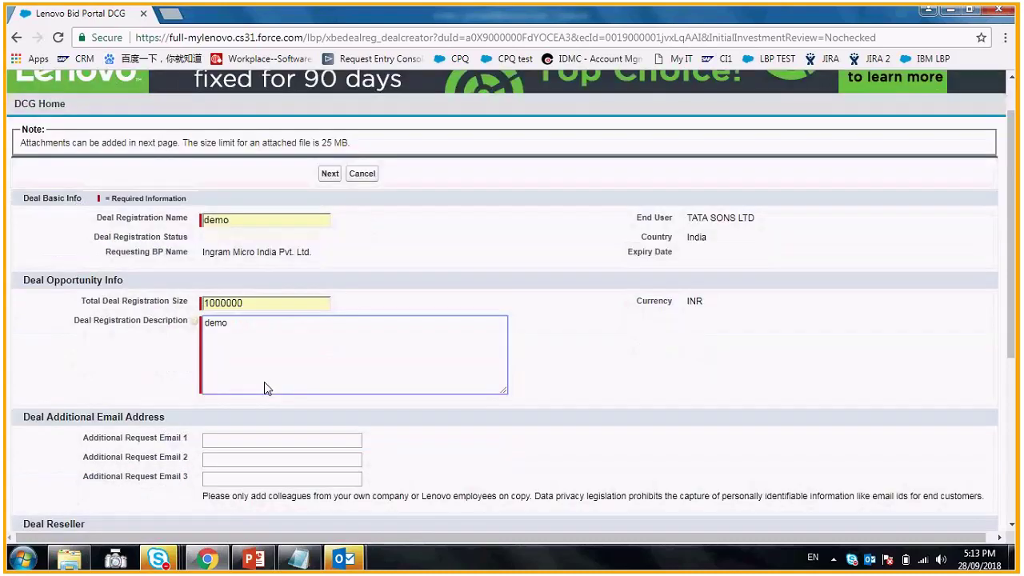
scroll(267, 388, down, 3)
click(275, 318)
text(LBP)
click(264, 341)
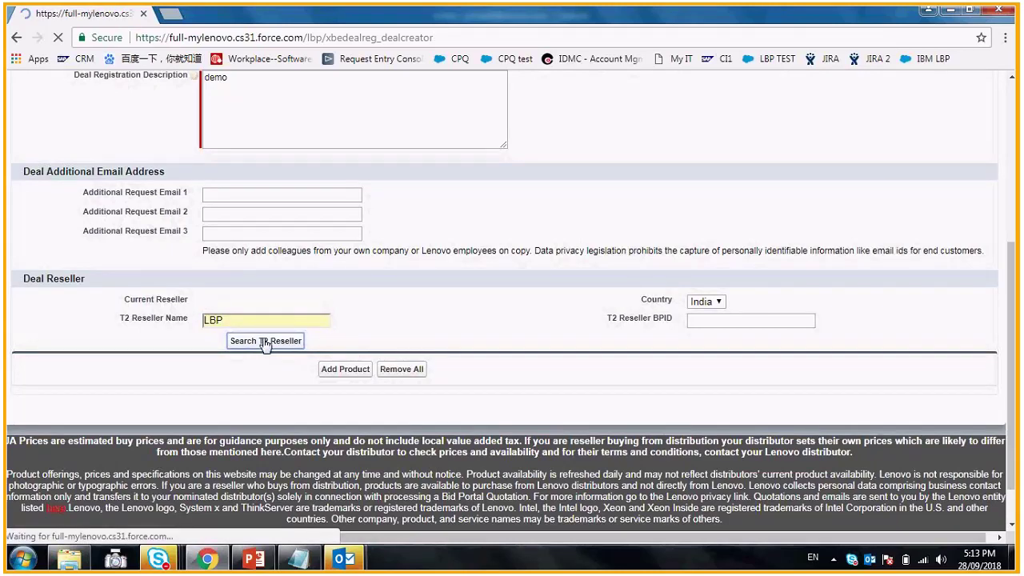
click(24, 396)
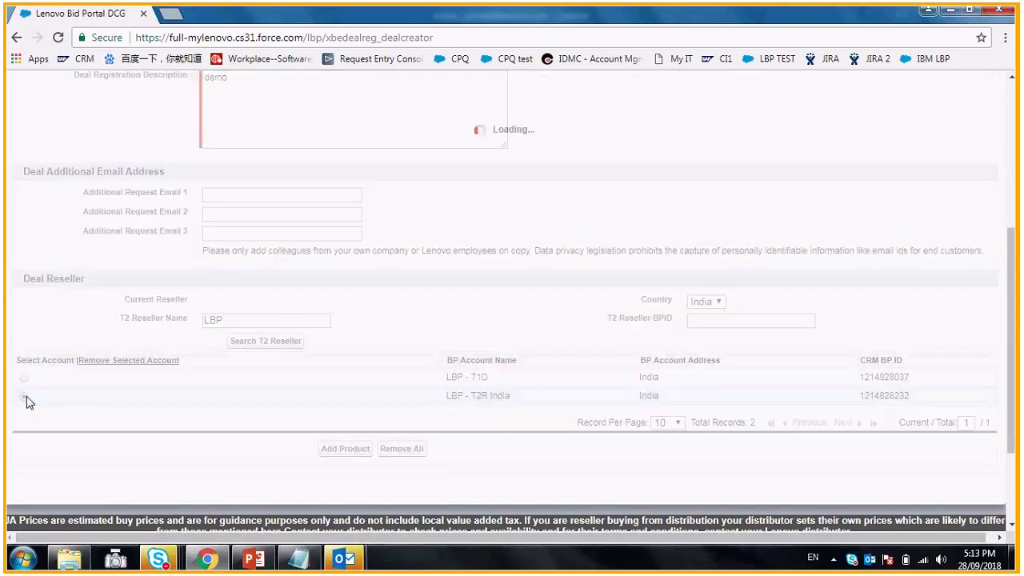
click(345, 451)
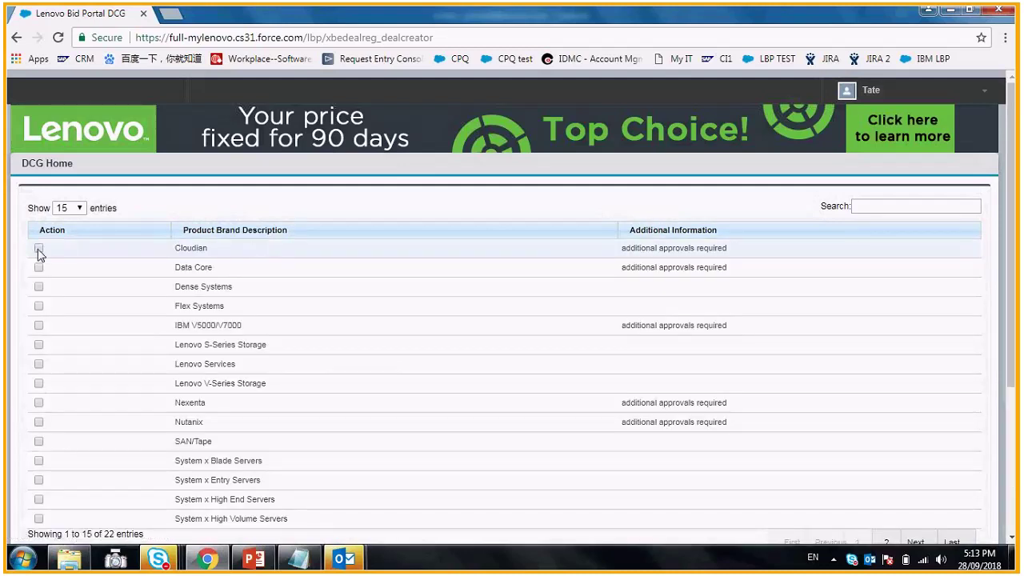
- Tick the Cloudian and Dense Systems product brands and save them
click(39, 249)
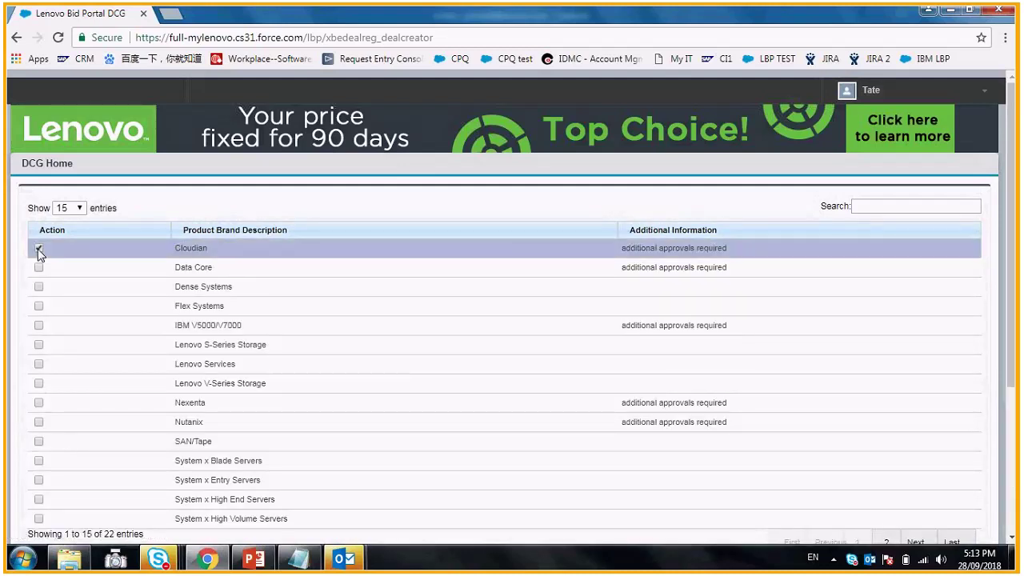
click(39, 287)
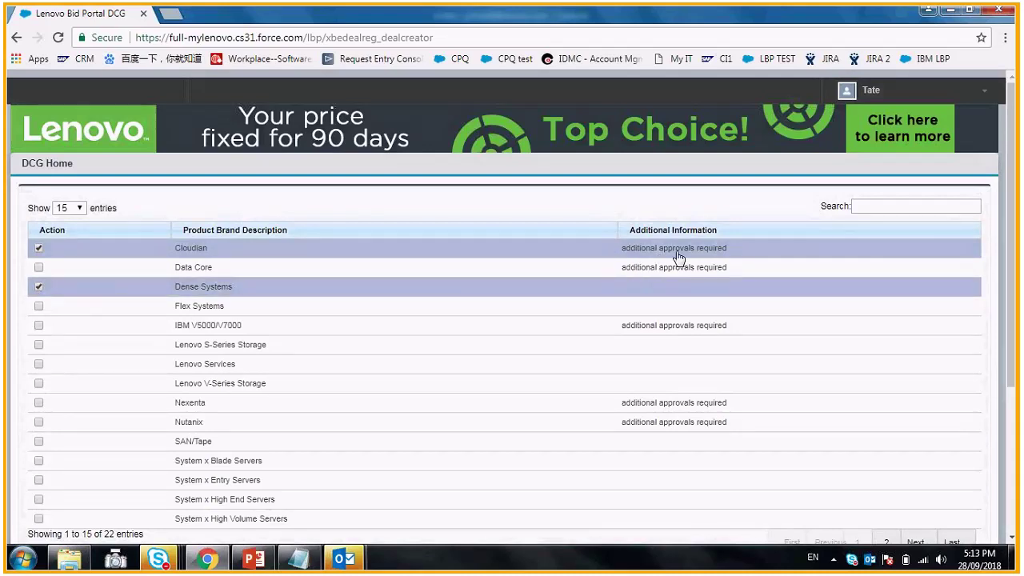
scroll(334, 335, down, 2)
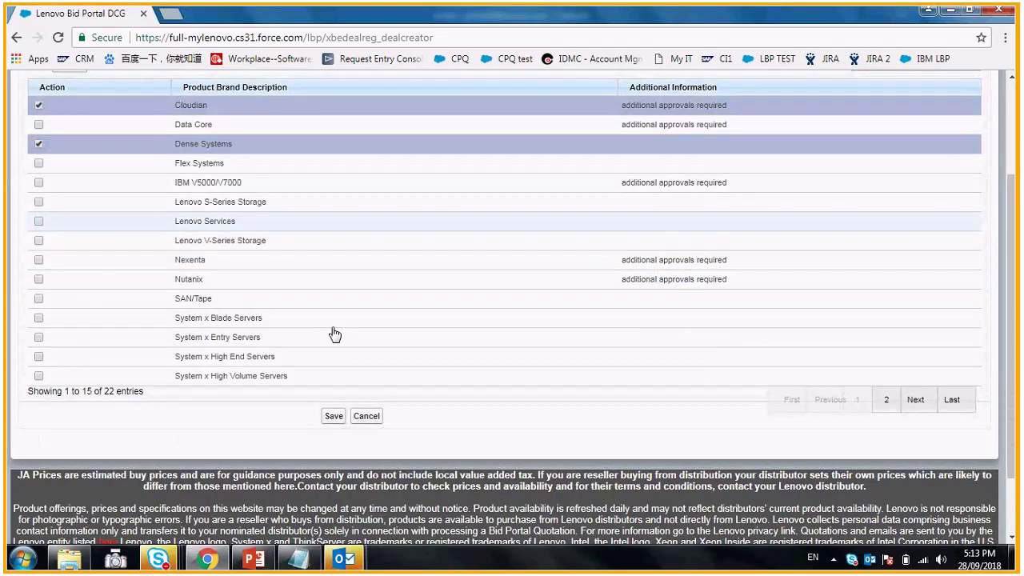
scroll(336, 384, down, 1)
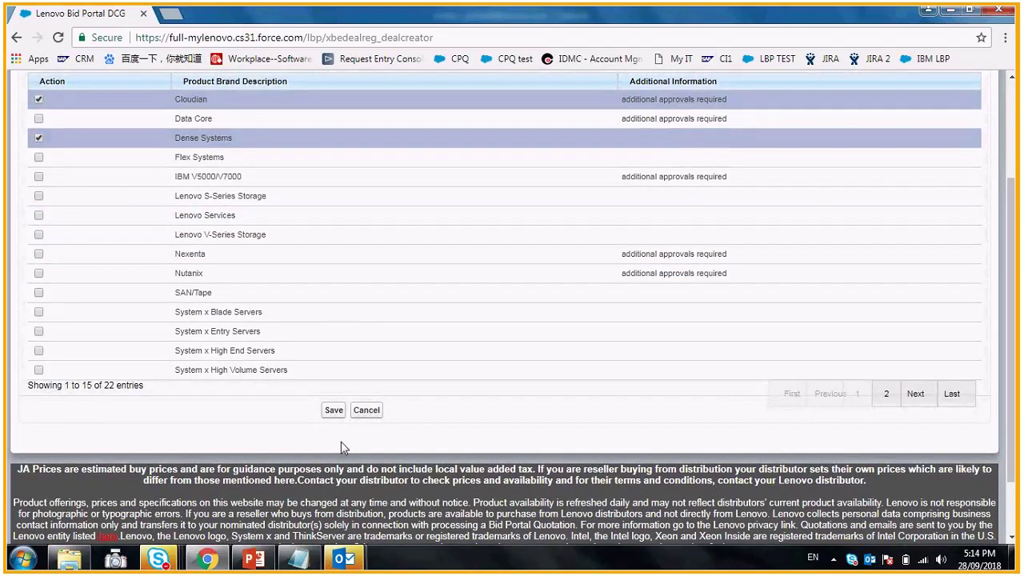
scroll(341, 446, up, 1)
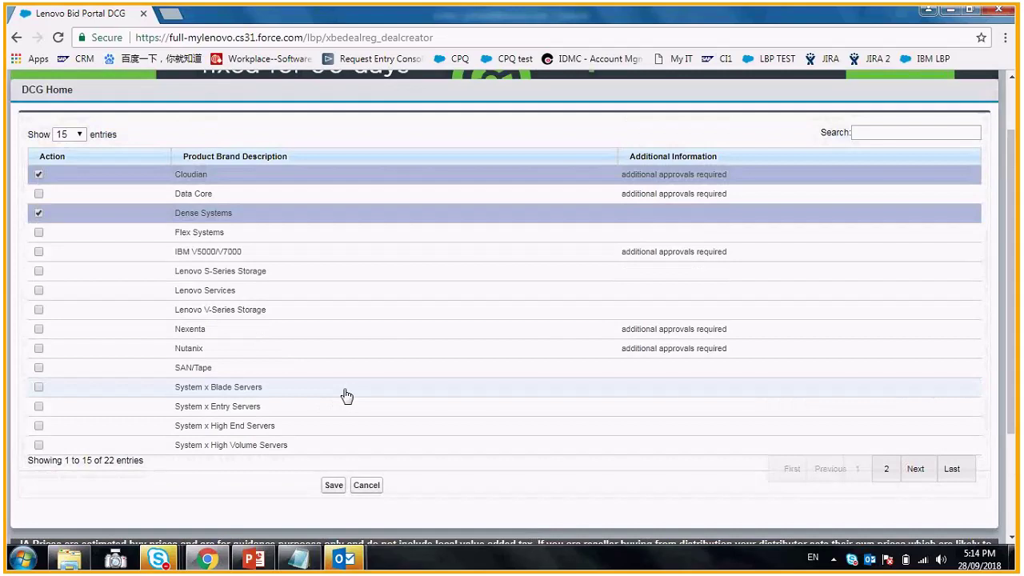
scroll(340, 404, down, 1)
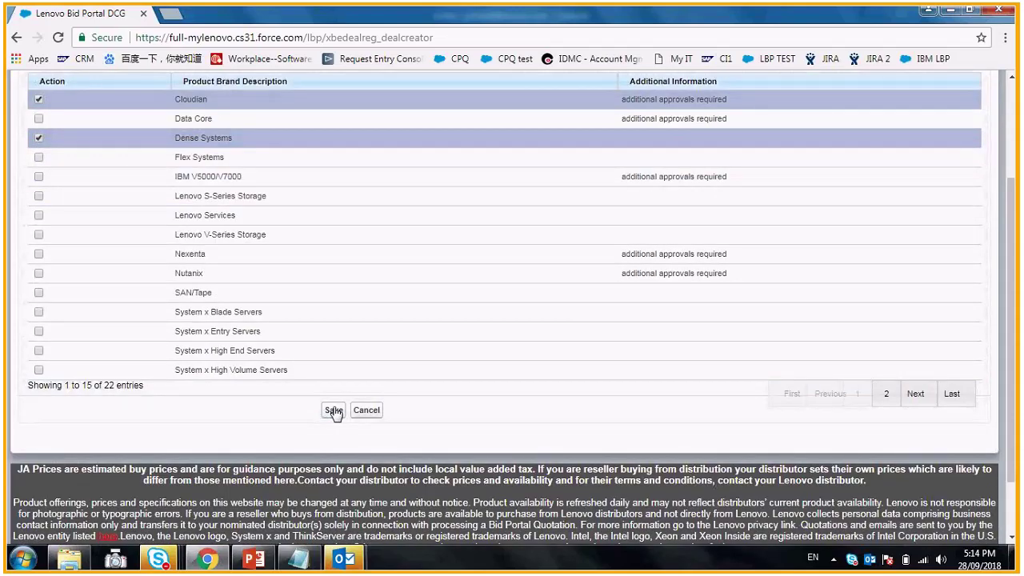
click(334, 412)
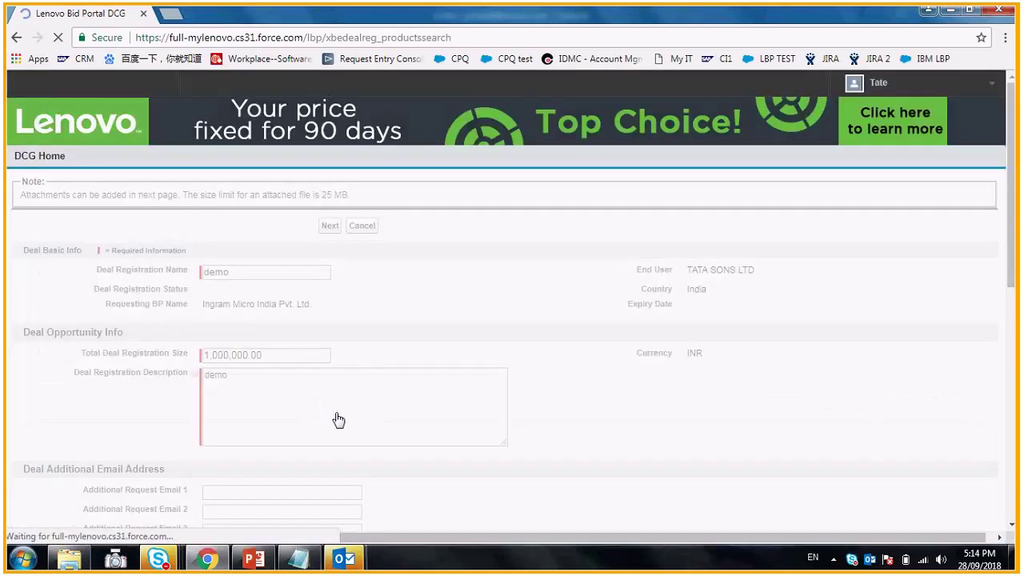
- Continue to the next step and accept the GDPR personal data notice
click(330, 226)
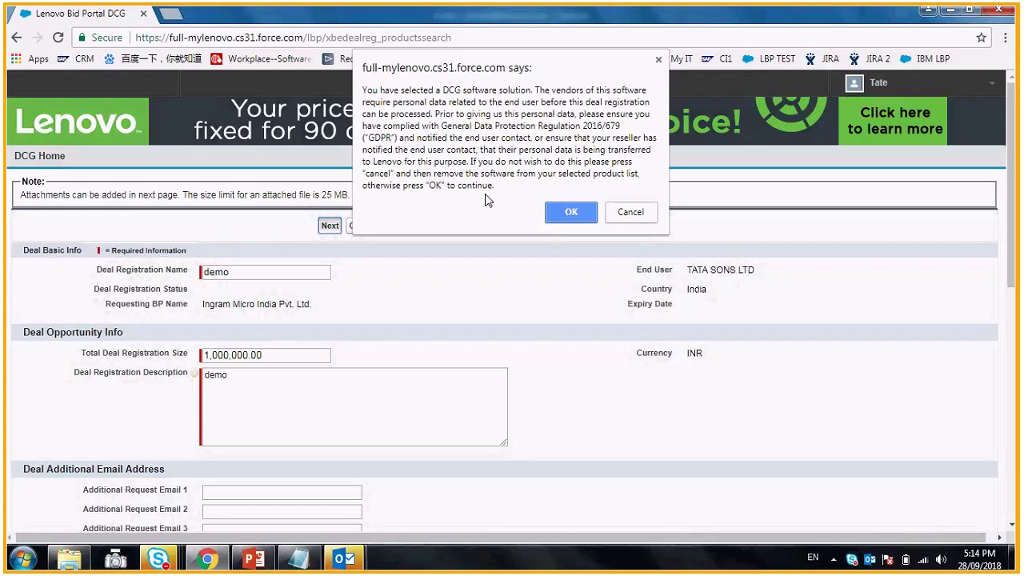
click(571, 220)
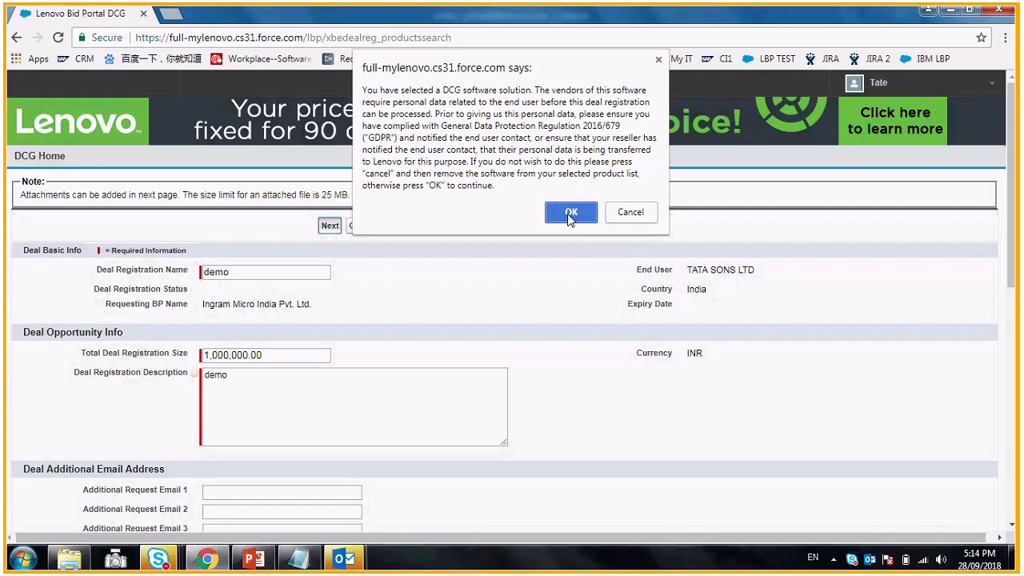
click(570, 214)
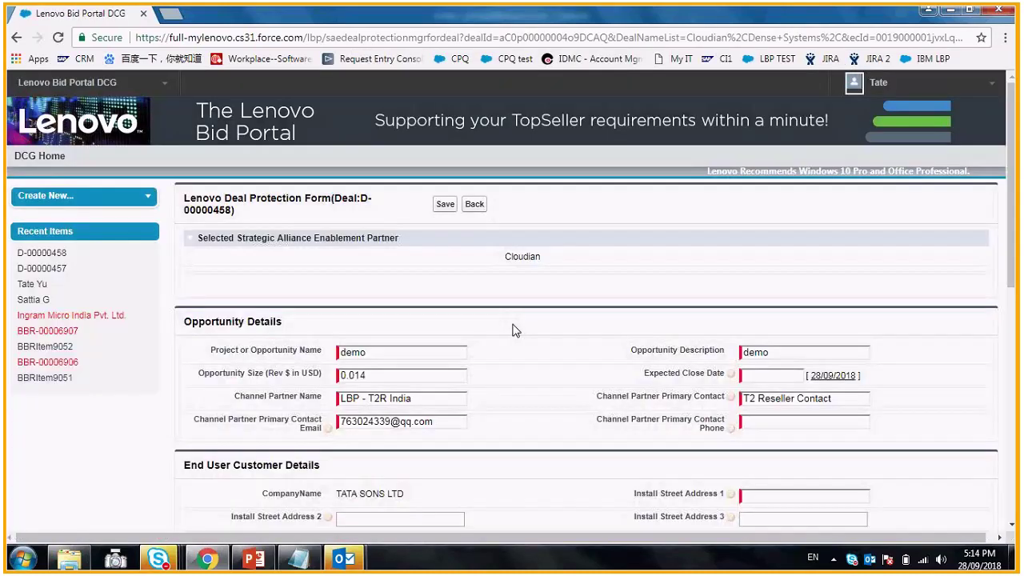
scroll(515, 331, down, 1)
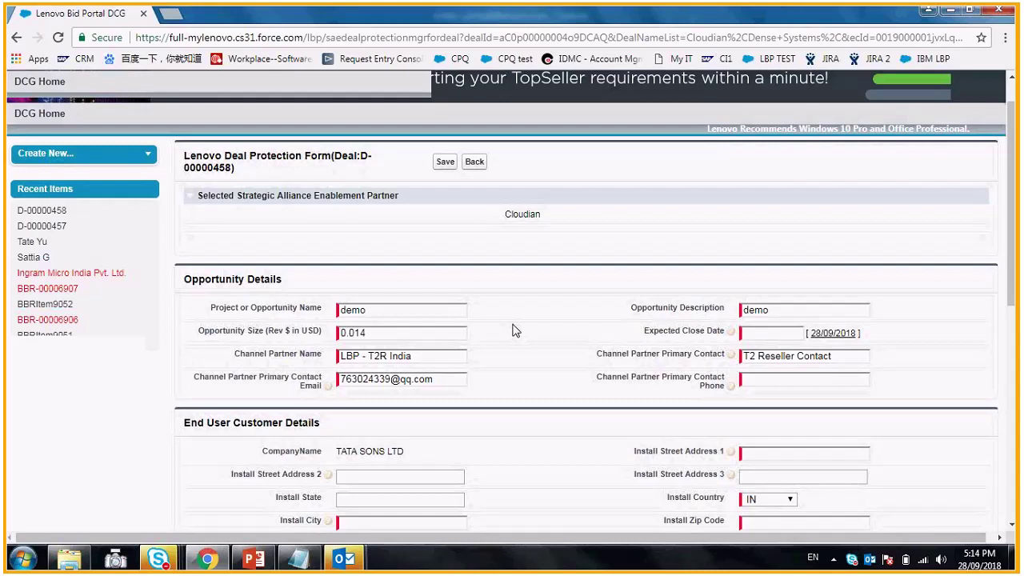
- Set expected close date 30/09/2018 and channel partner contact phone 12345678
scroll(393, 277, down, 1)
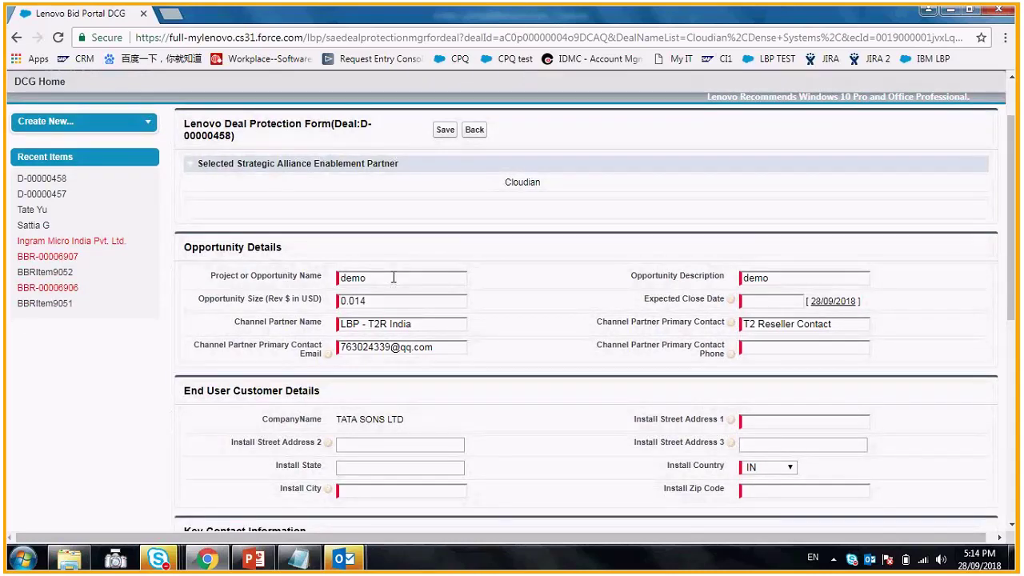
click(766, 303)
click(760, 412)
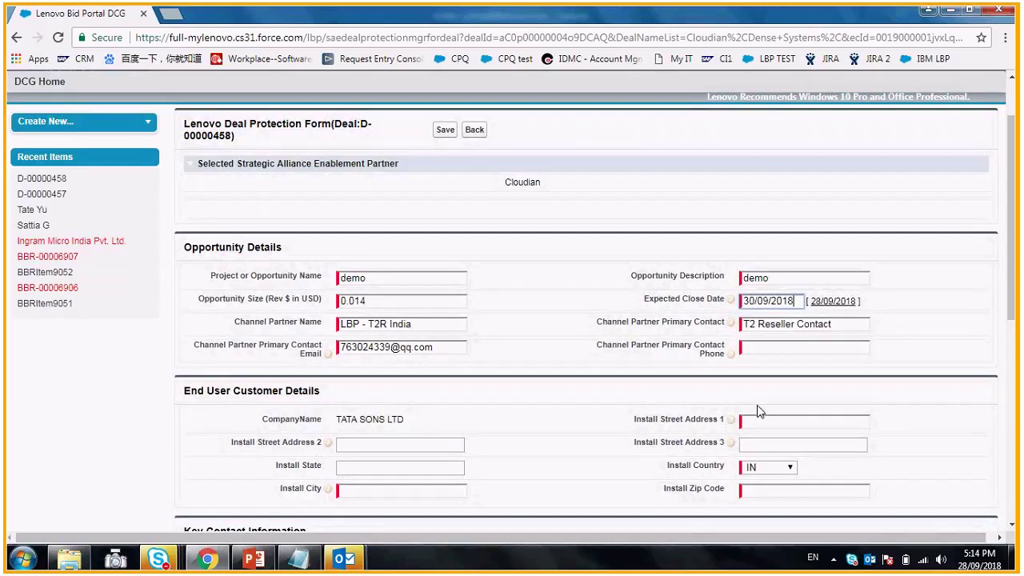
click(763, 349)
text(12345678)
scroll(366, 293, down, 2)
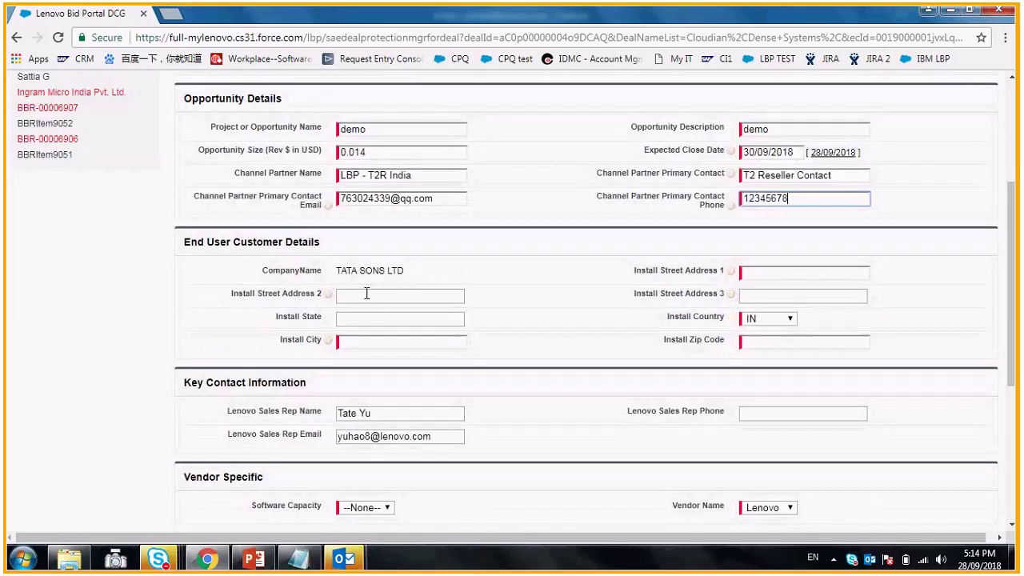
- Fill the install address: state and city 12345678, zip code 1234
click(367, 294)
text(12345678)
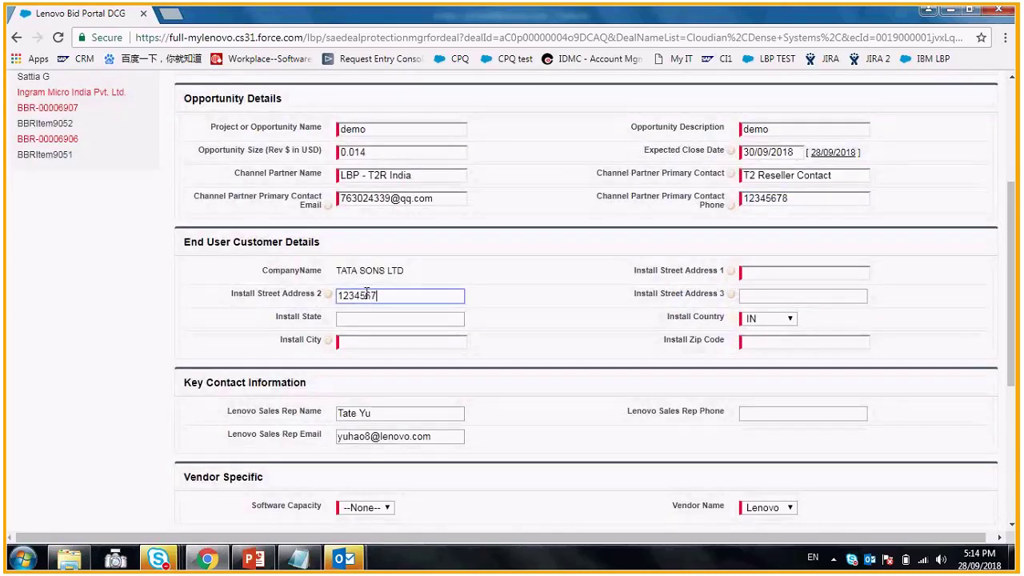
click(373, 318)
text(1234)
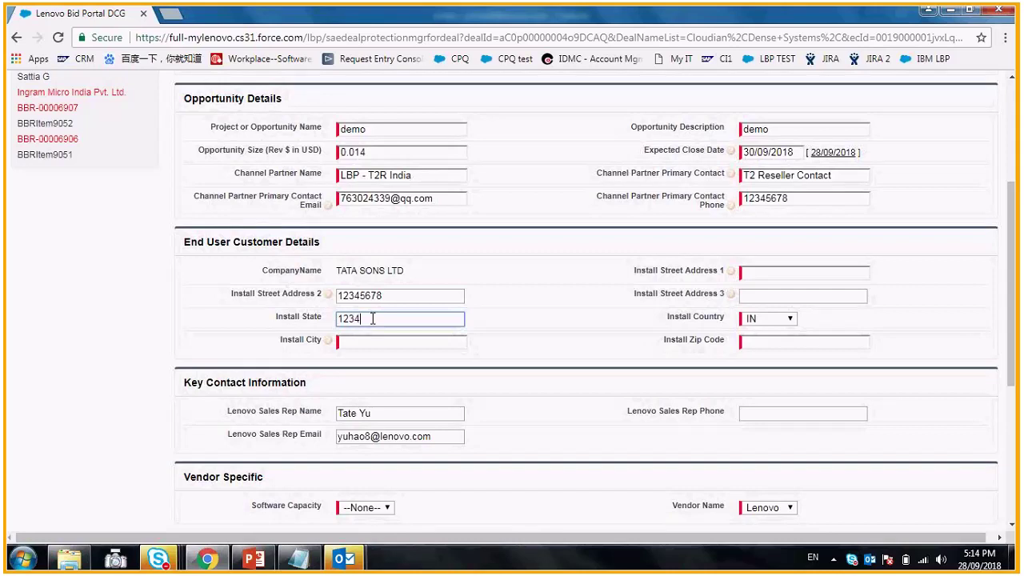
text(5678)
click(383, 342)
text(12345678)
click(778, 275)
text(12345678)
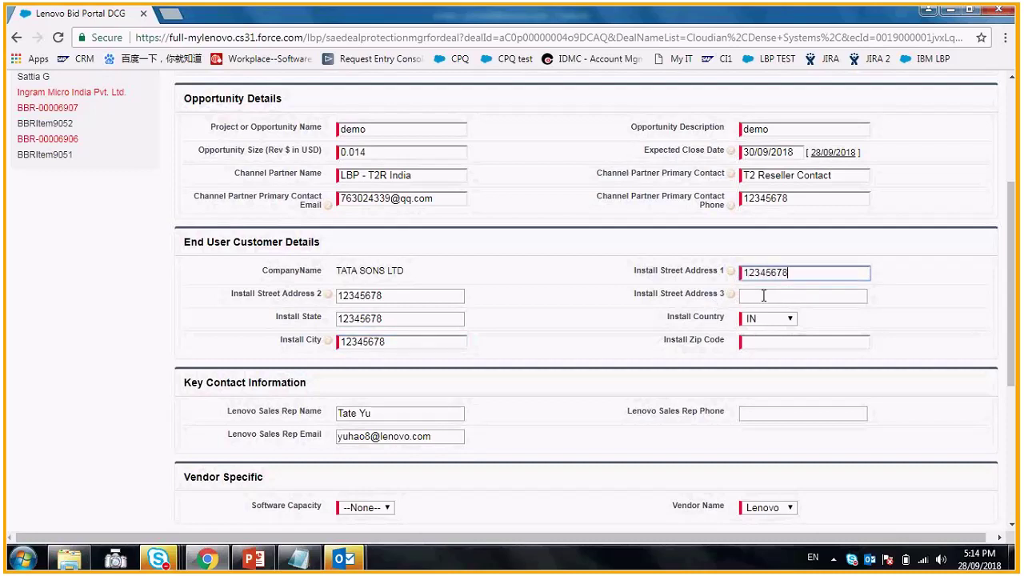
click(764, 343)
text(1234)
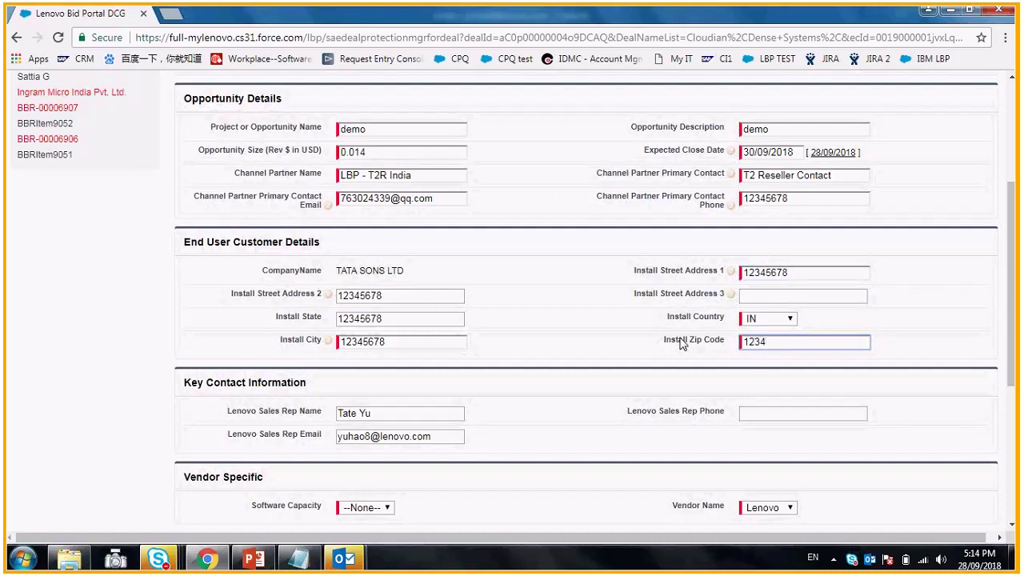
scroll(681, 343, down, 1)
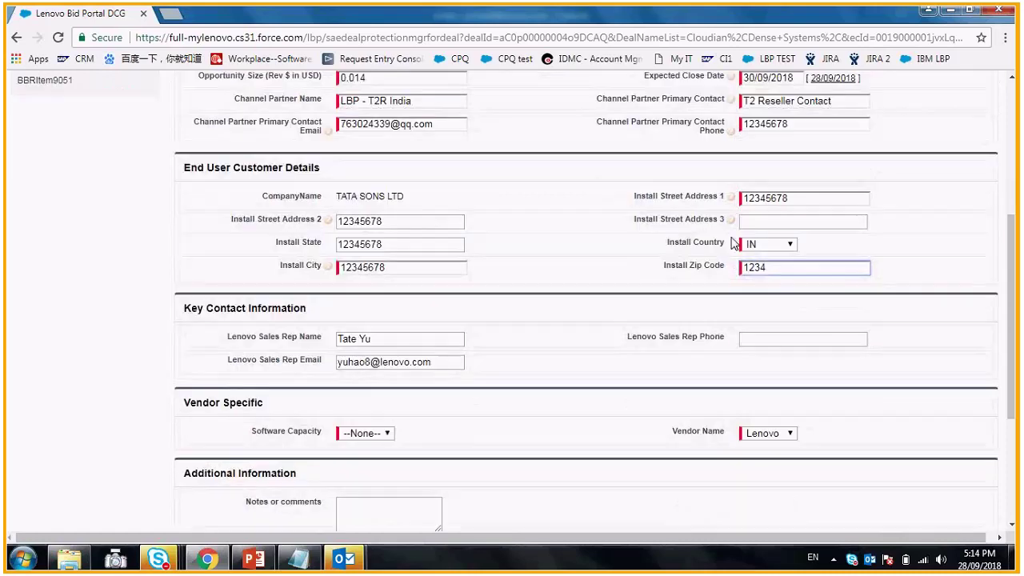
scroll(623, 271, down, 1)
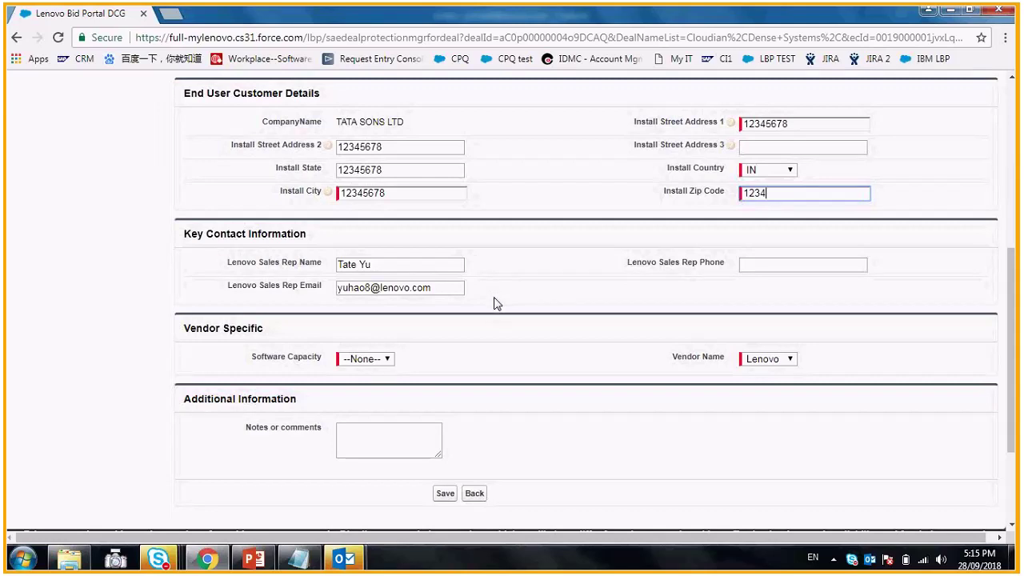
- Set software capacity to 4TB and save the deal protection form
click(771, 265)
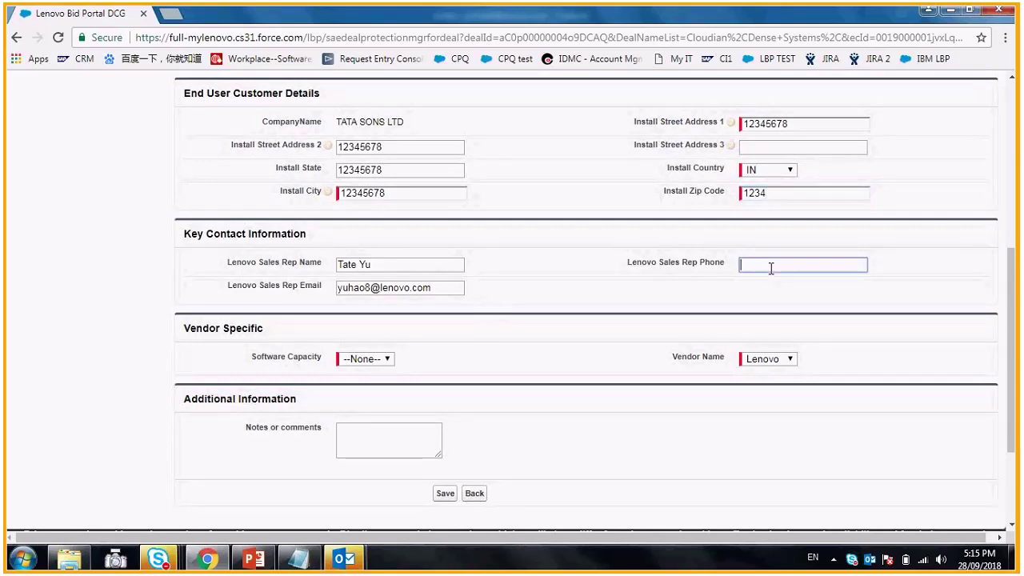
click(366, 359)
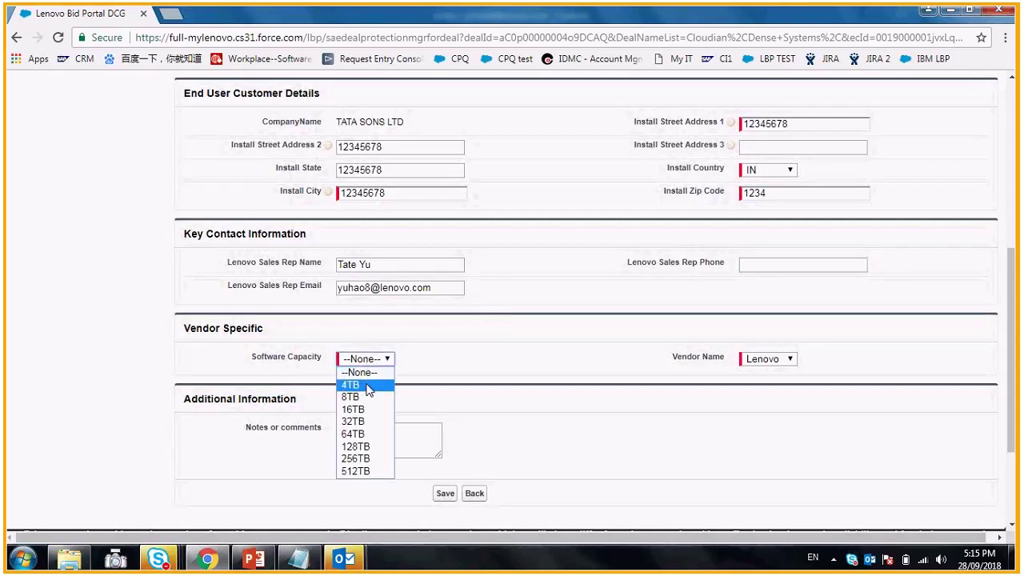
click(369, 391)
click(445, 493)
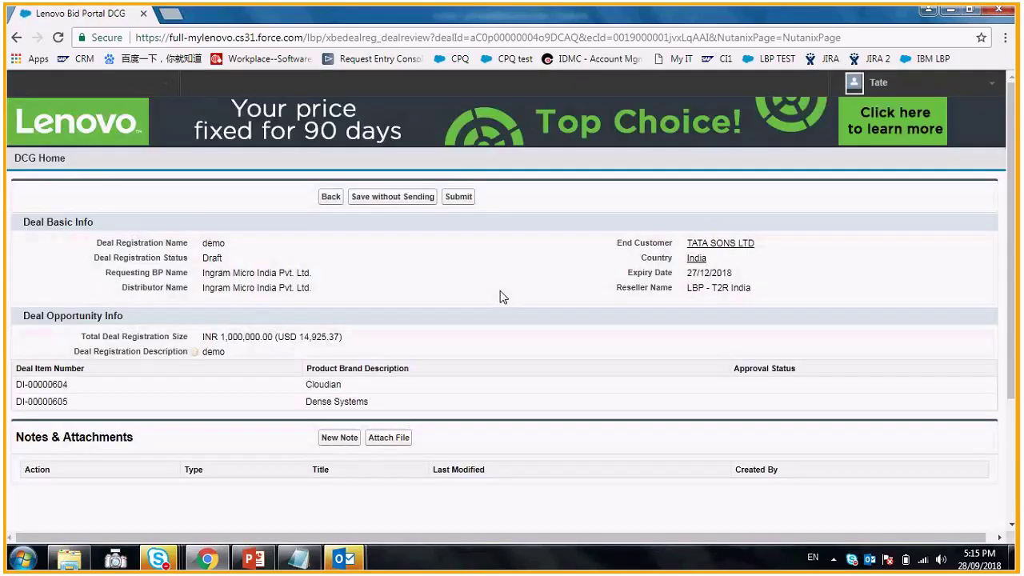
- Submit the TATA SONS LTD demo deal D-00000458 from its review page
click(460, 199)
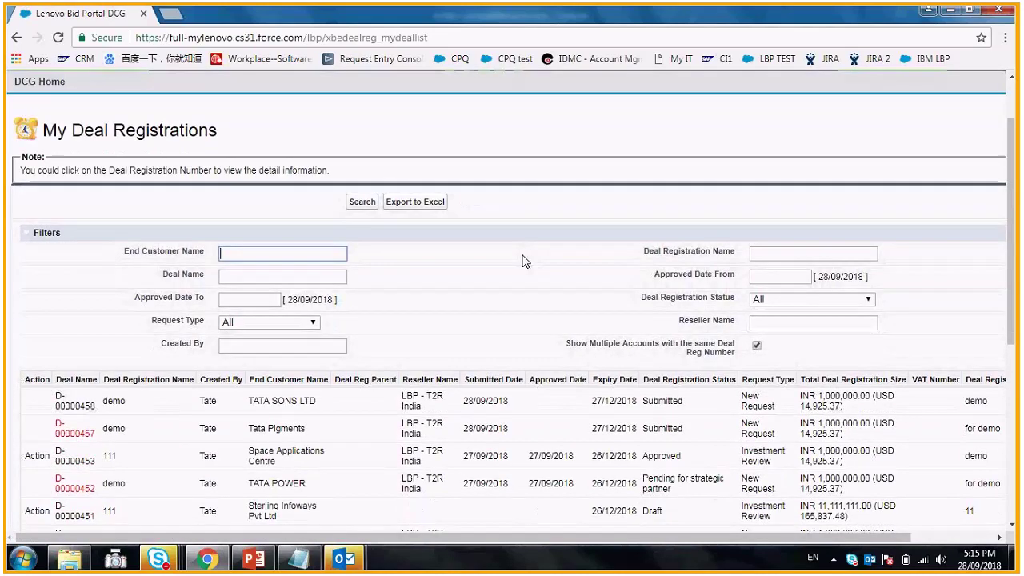
- View D-00000458's details, dismiss the Outlook reminders, and return to DCG Home
click(72, 410)
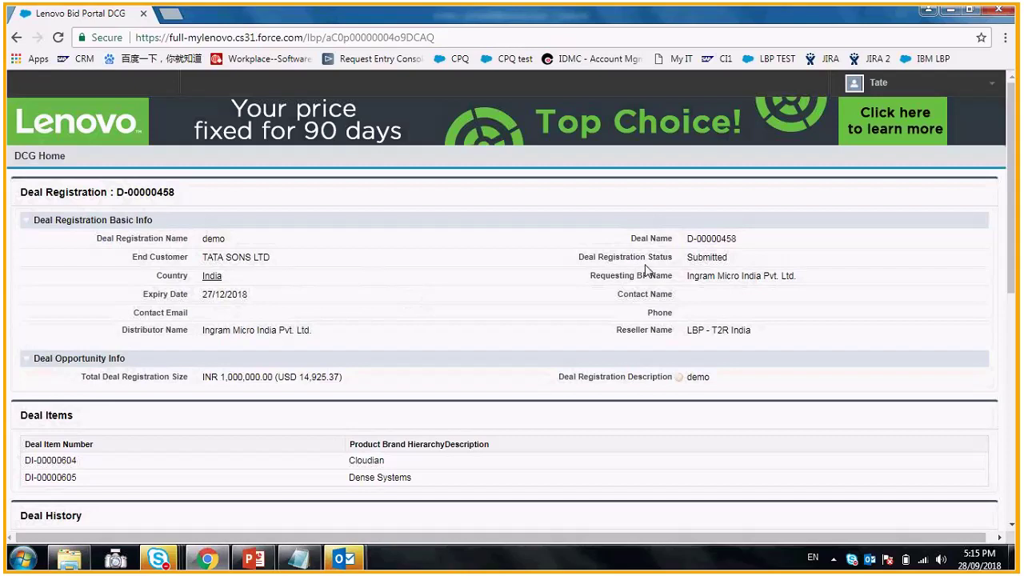
mouse_move(343, 560)
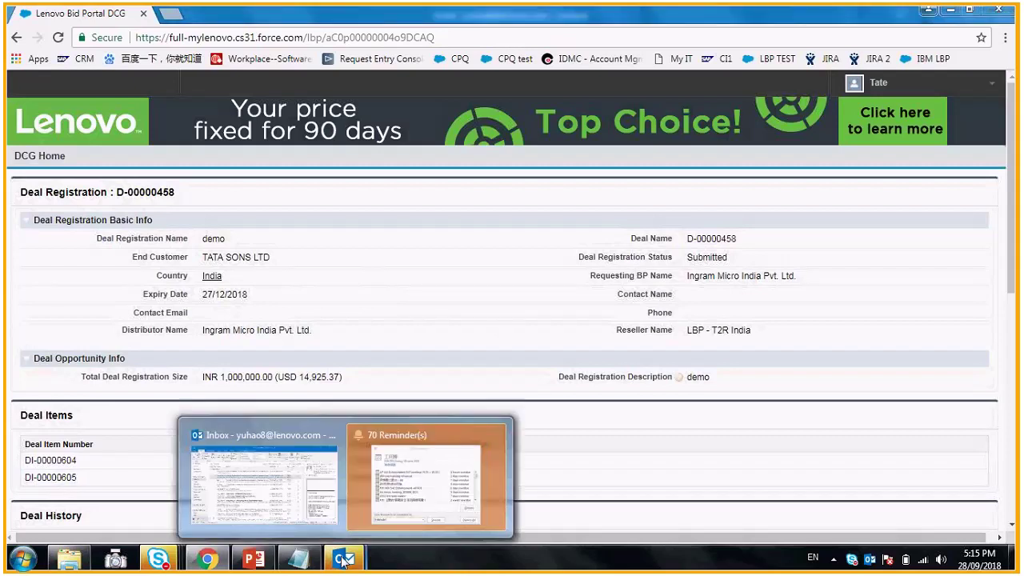
click(426, 480)
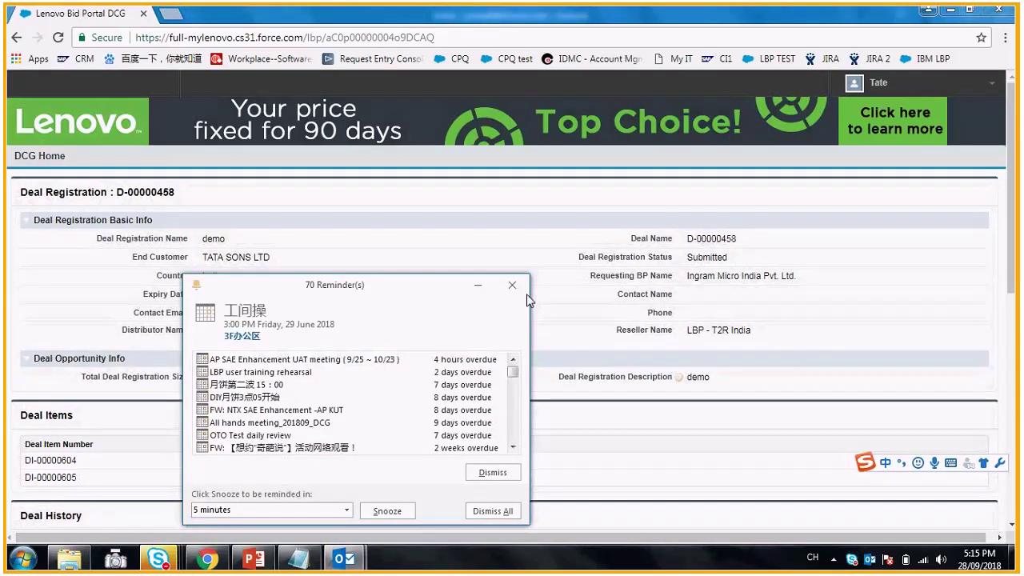
click(512, 285)
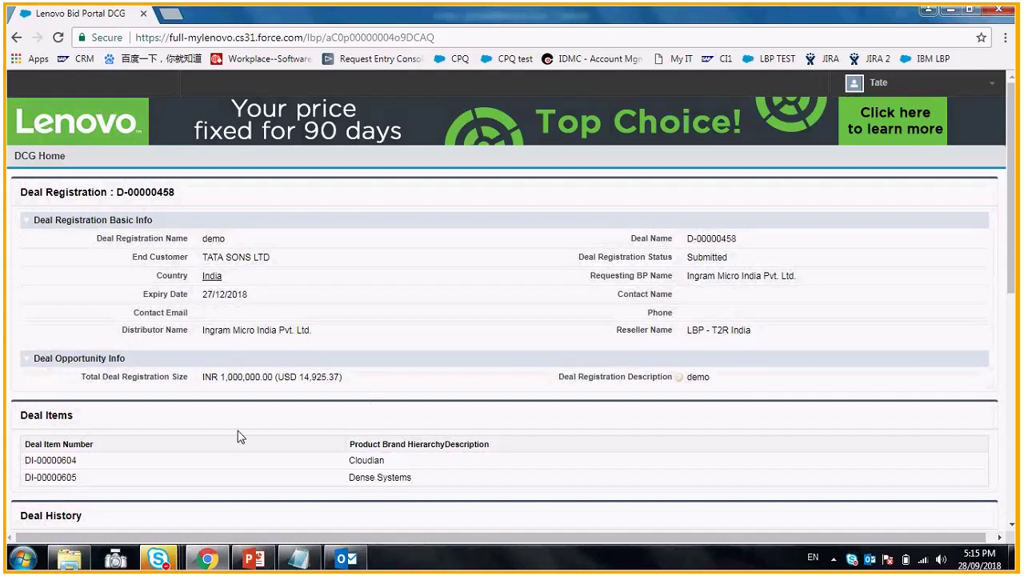
click(38, 157)
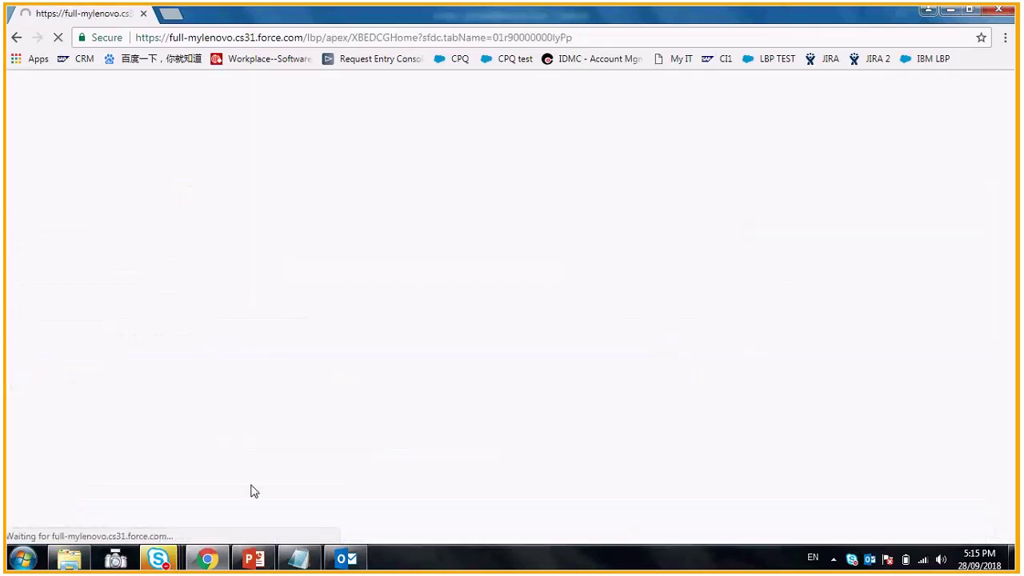
click(346, 559)
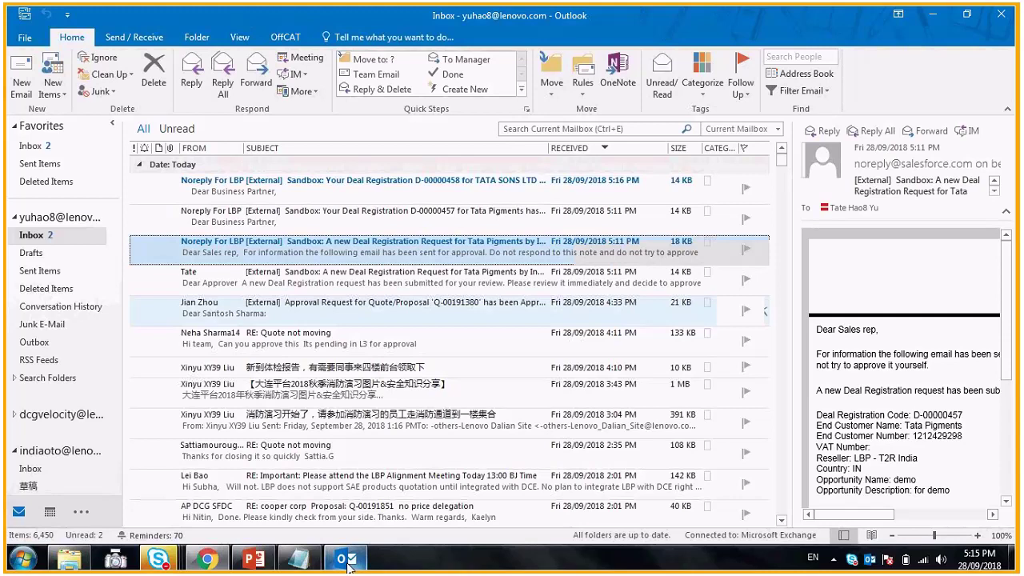
click(199, 230)
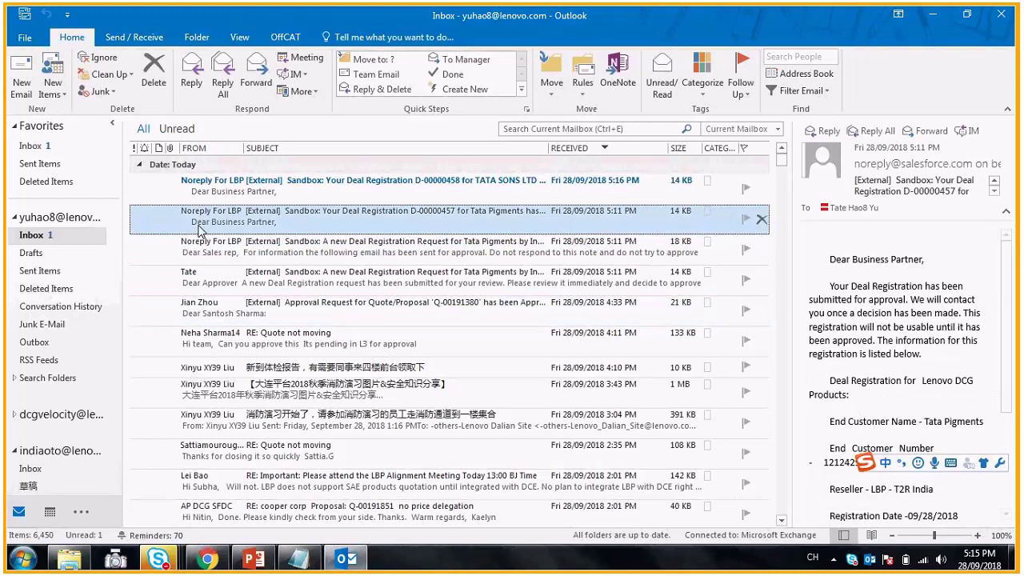
key(alt+Tab)
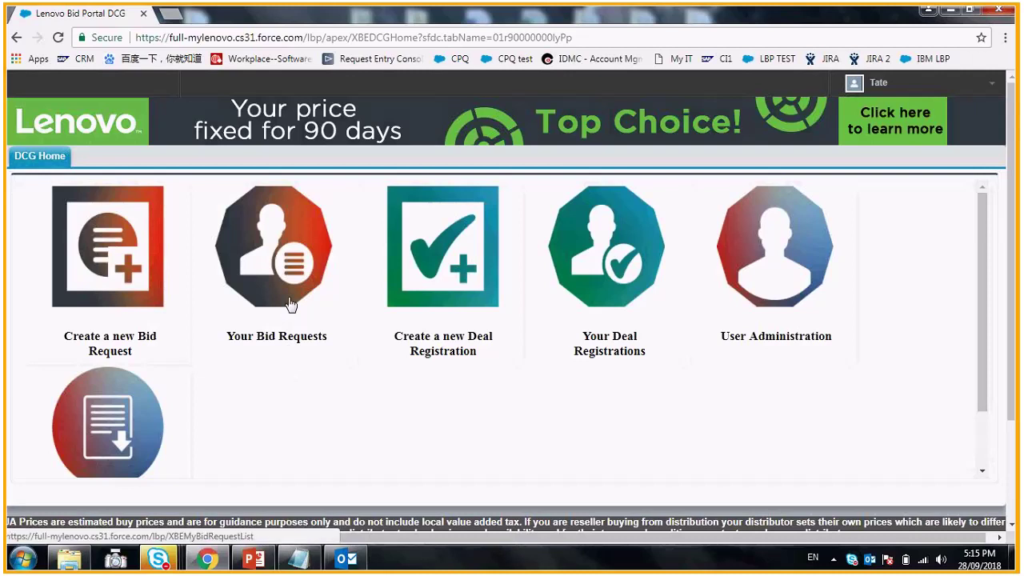
- Begin a new deal registration and search end customers named 'tata'
click(456, 275)
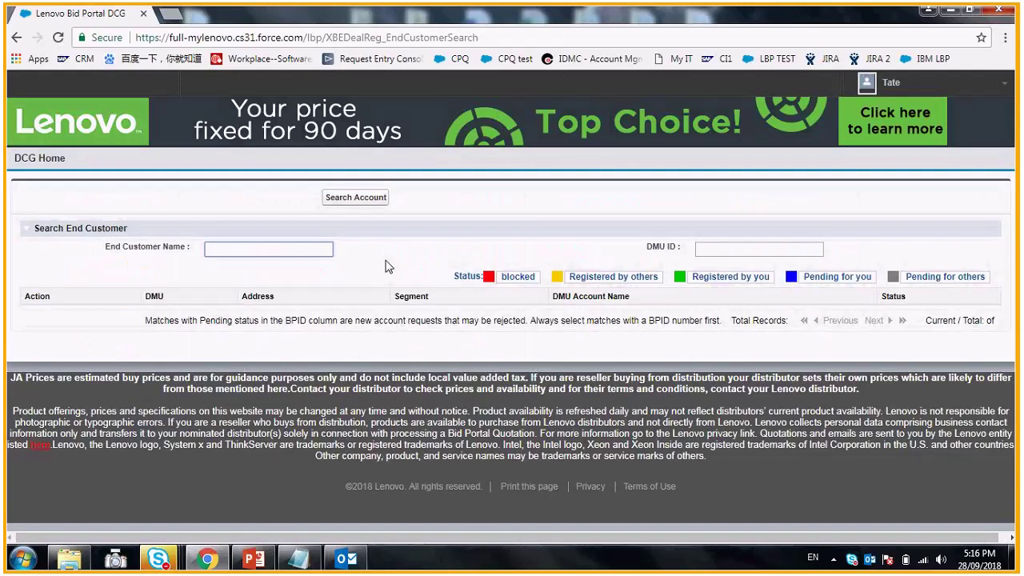
click(282, 249)
text(tata)
key(Return)
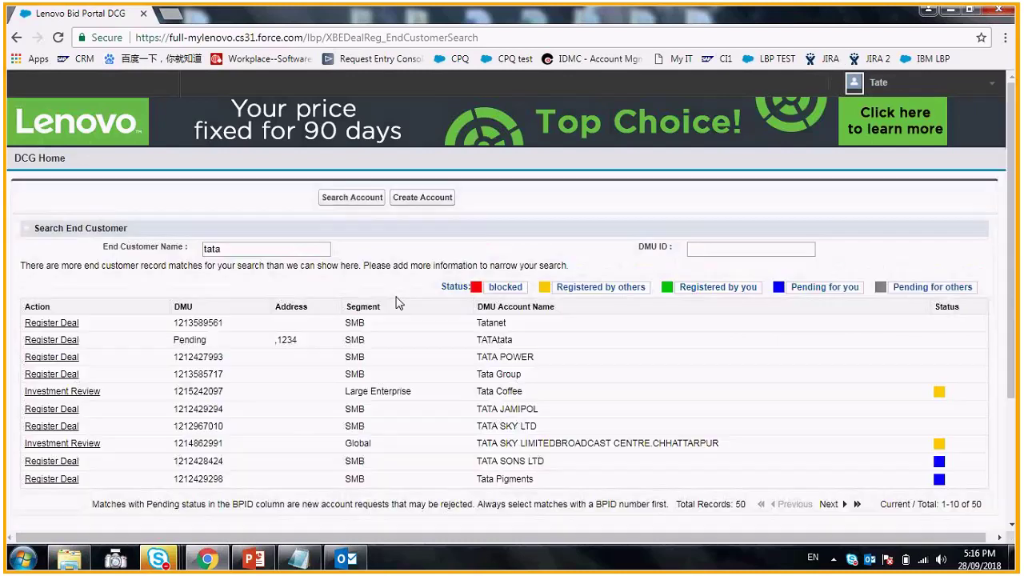
scroll(558, 376, down, 1)
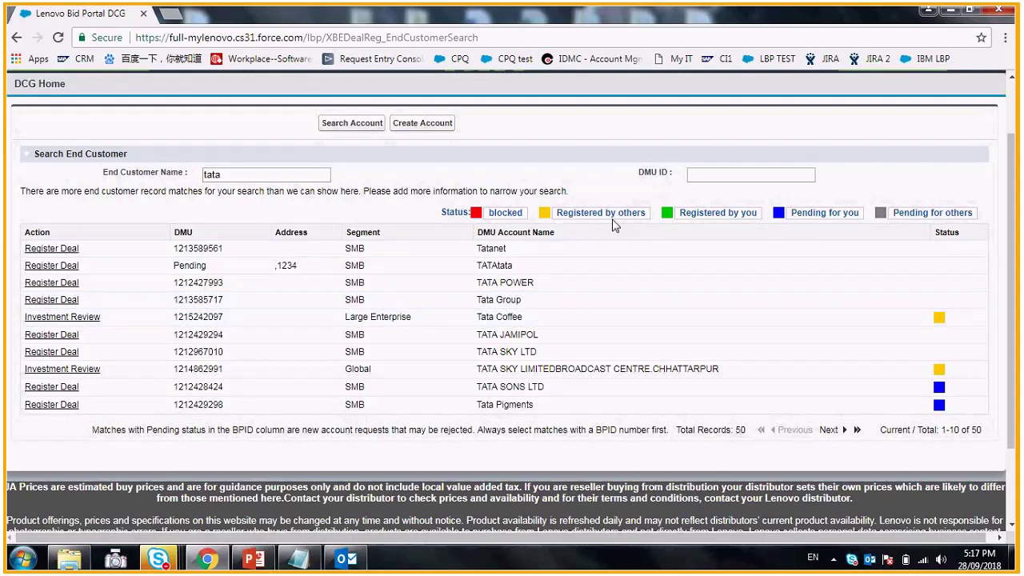
- Request an investment review for Tata Coffee: name 'demo', size 1000000, description 'demo'
click(75, 319)
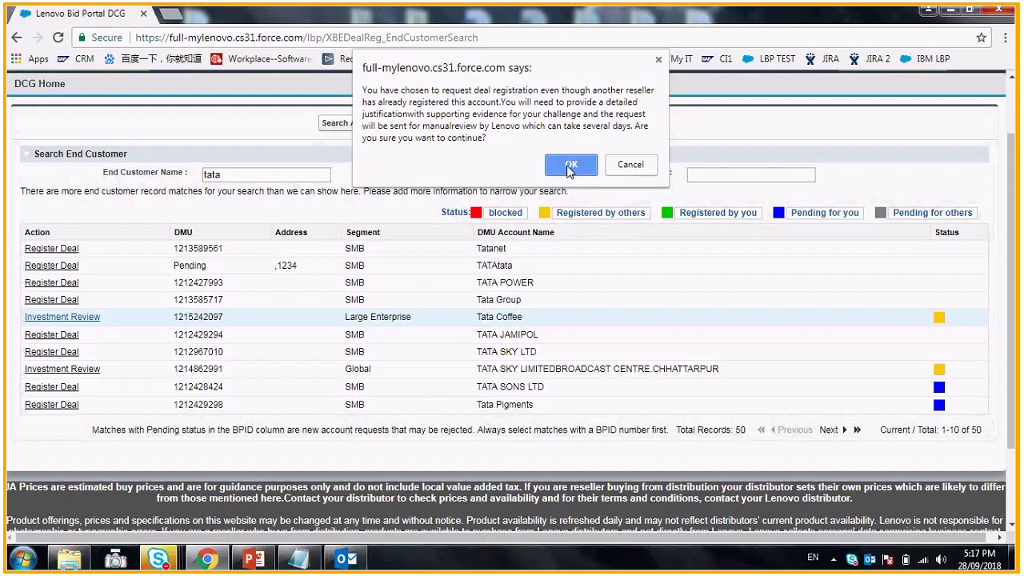
click(569, 167)
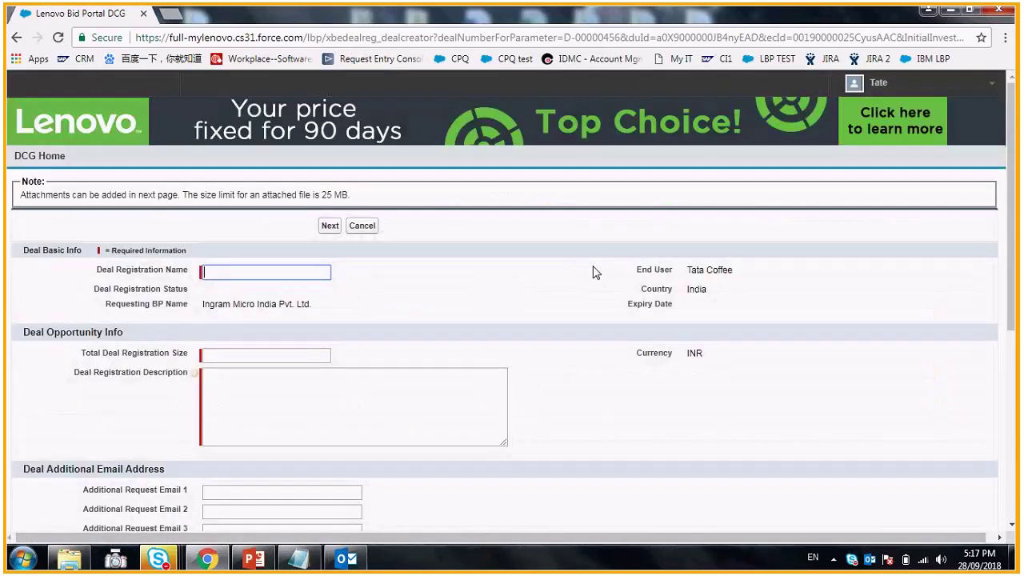
text(dem)
click(220, 289)
click(234, 358)
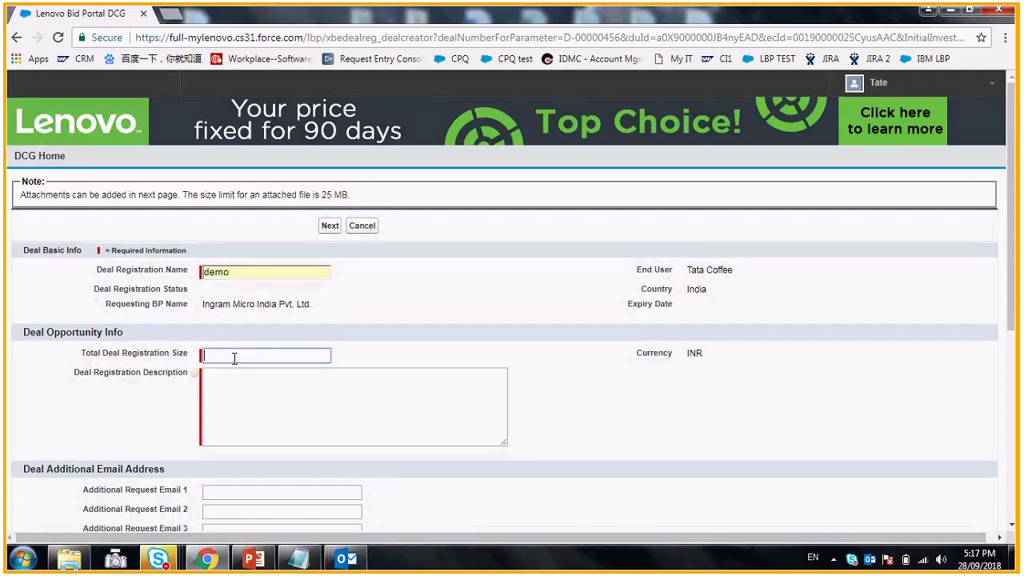
text(1000000)
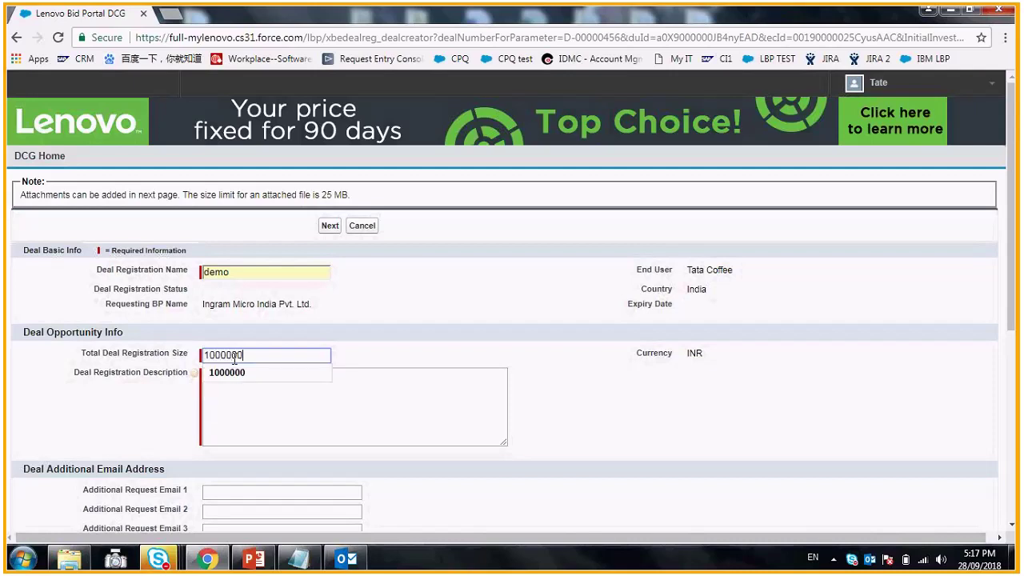
click(240, 373)
click(252, 397)
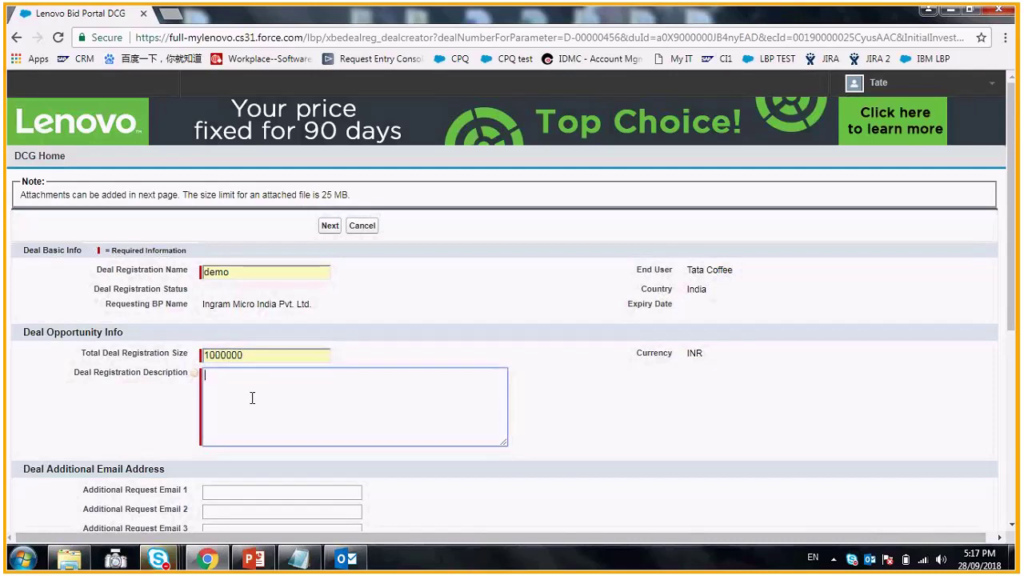
text(demo)
- Look up T2 reseller 'LBP' and select LBP - T2R India for the deal
scroll(283, 391, down, 2)
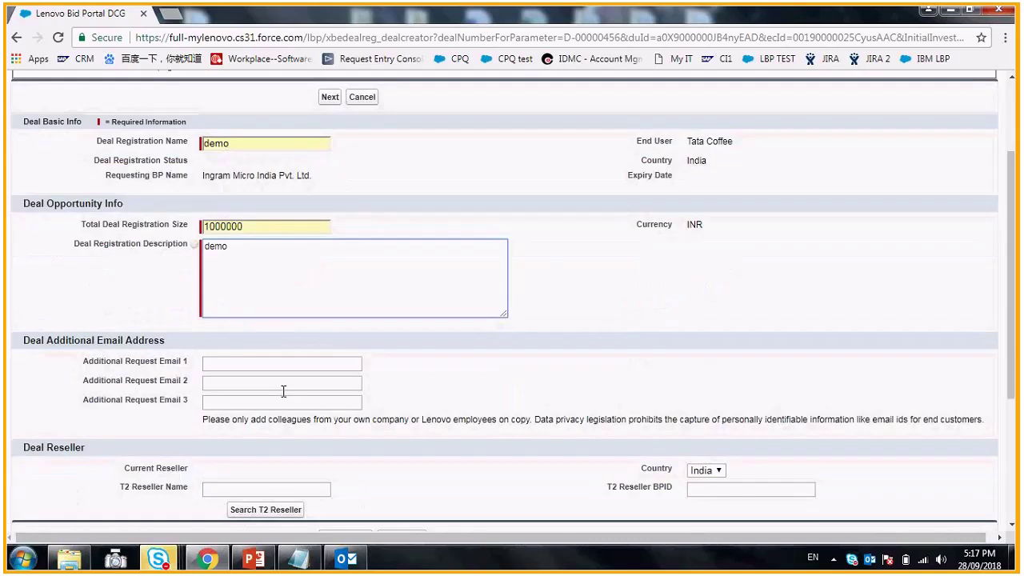
scroll(284, 391, down, 2)
click(257, 395)
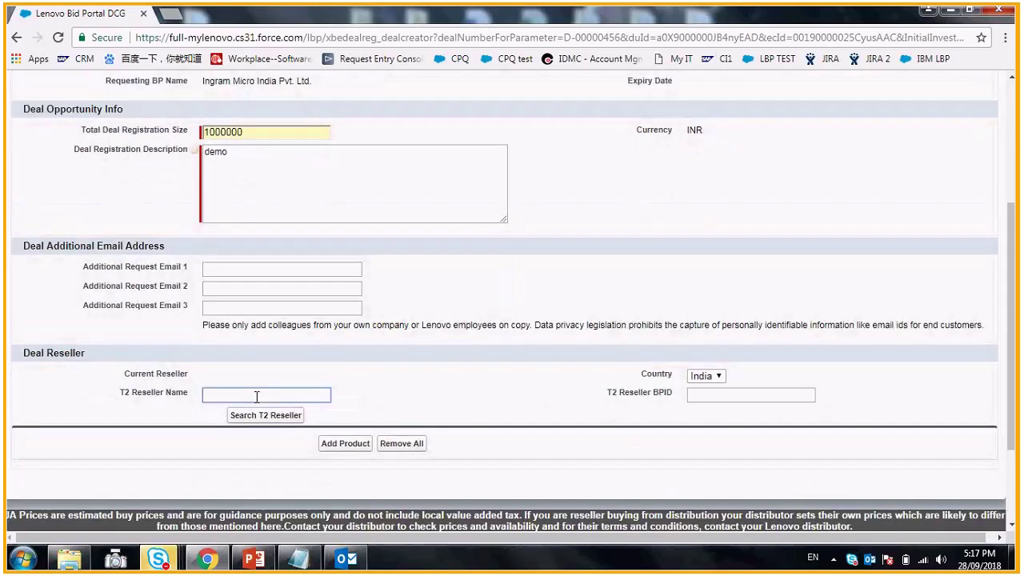
text(LBP)
click(244, 415)
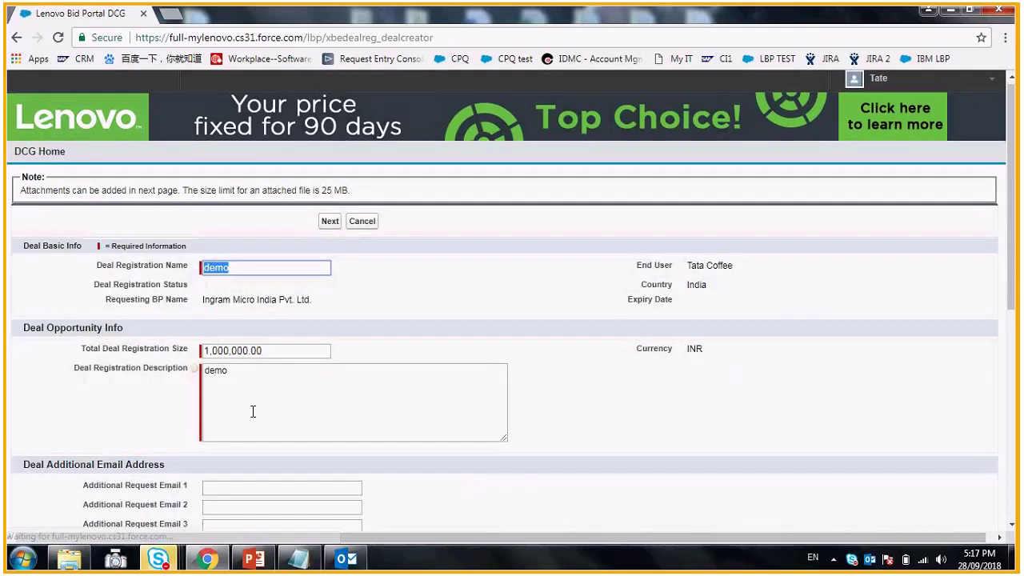
scroll(253, 411, down, 5)
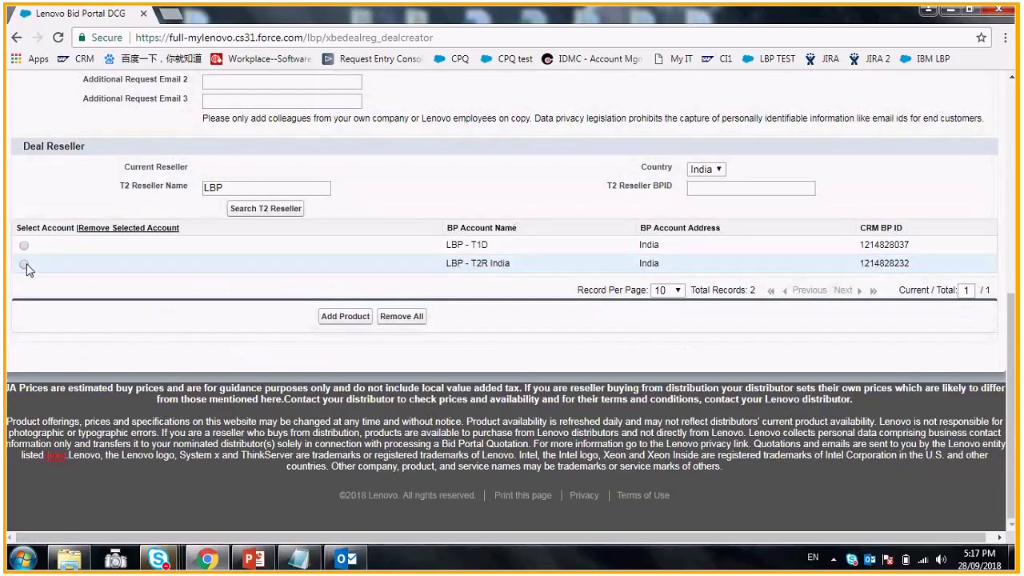
click(24, 264)
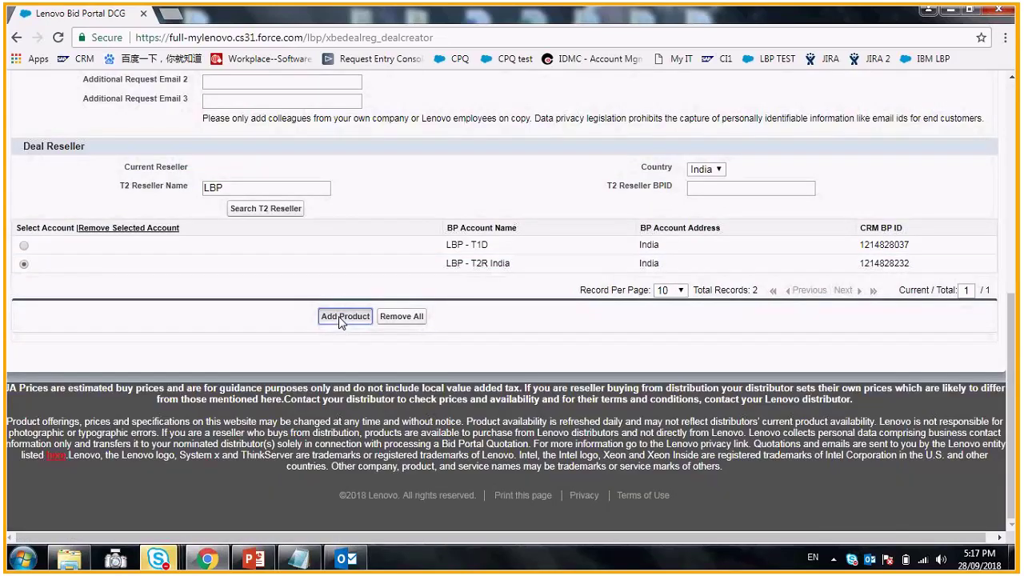
click(344, 317)
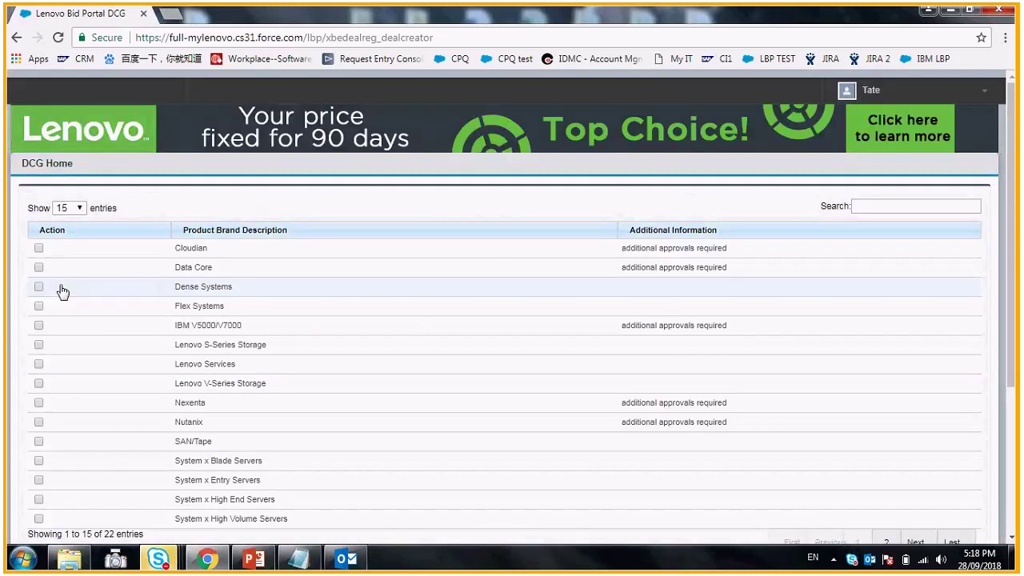
- Select Dense Systems as the Tata Coffee deal's product brand and submit the registration
click(62, 291)
scroll(400, 331, down, 2)
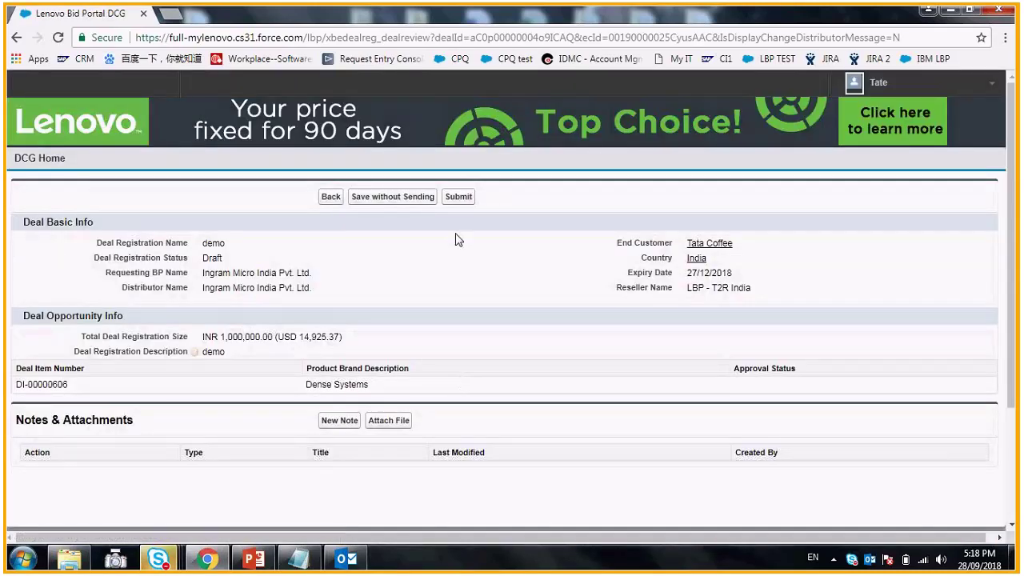
click(458, 200)
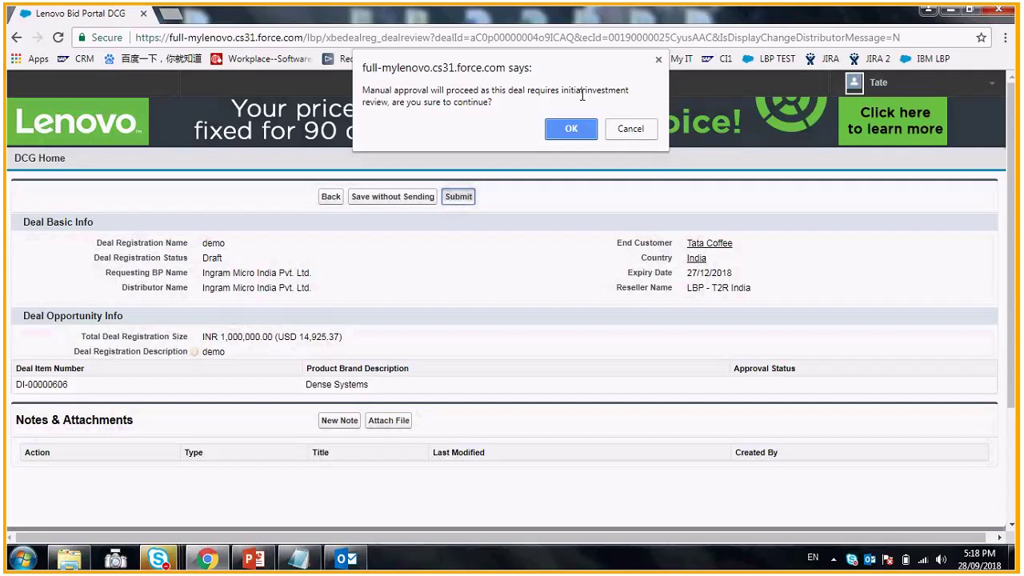
- Accept manual approval, answer all three investment review questions with '111', and submit D-00000459
click(571, 129)
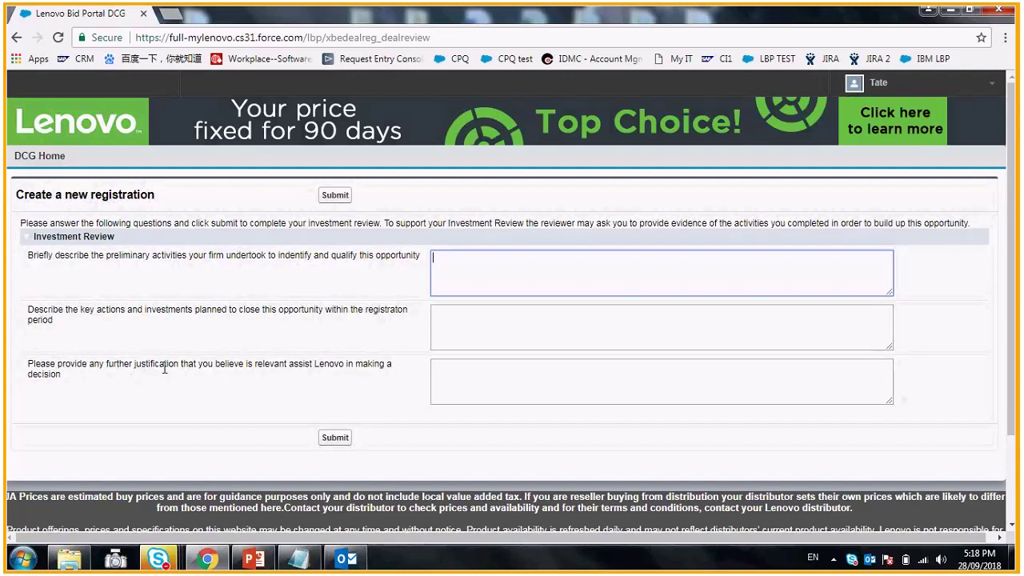
text(111)
click(461, 330)
text(111)
click(455, 377)
text(1)
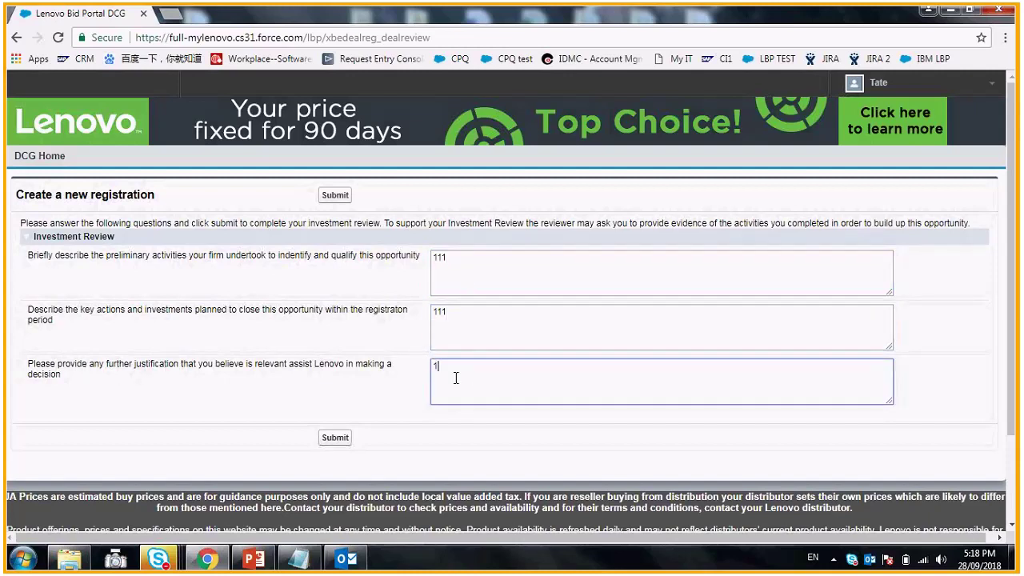
text(11)
click(335, 439)
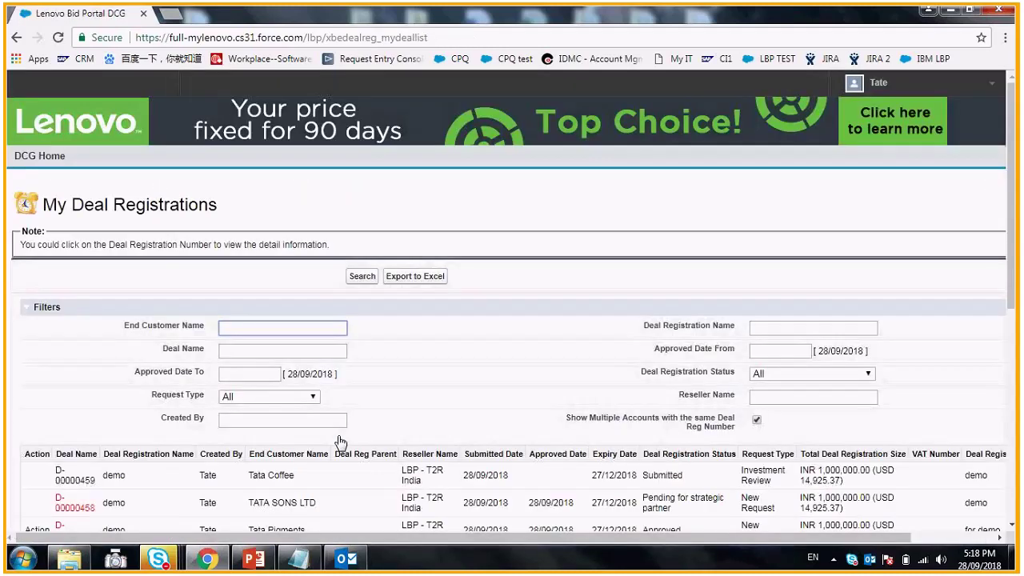
- View approved deal D-00000457 for Tata Pigments, then bring up the Outlook inbox
scroll(340, 442, down, 1)
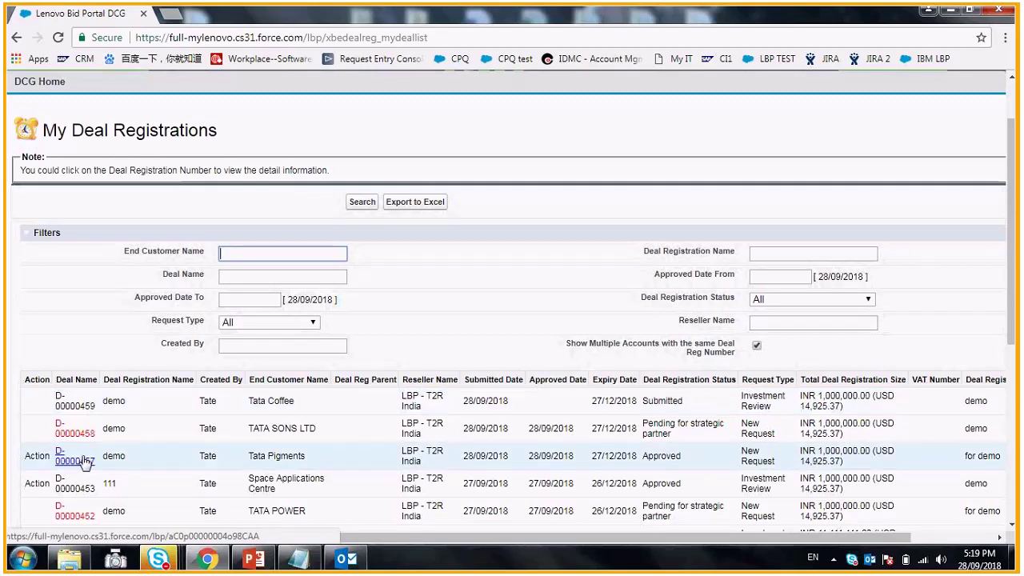
click(74, 457)
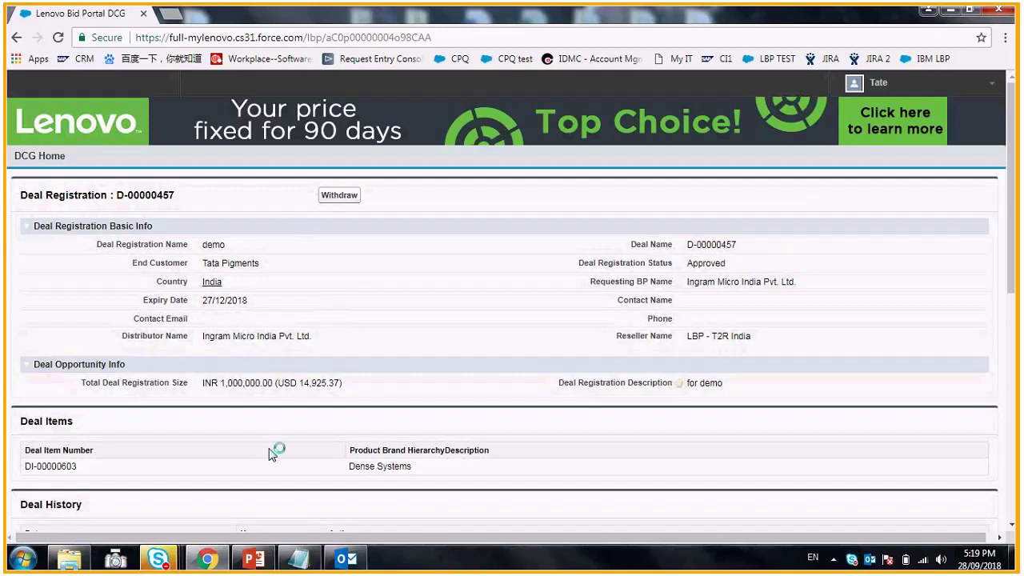
click(347, 559)
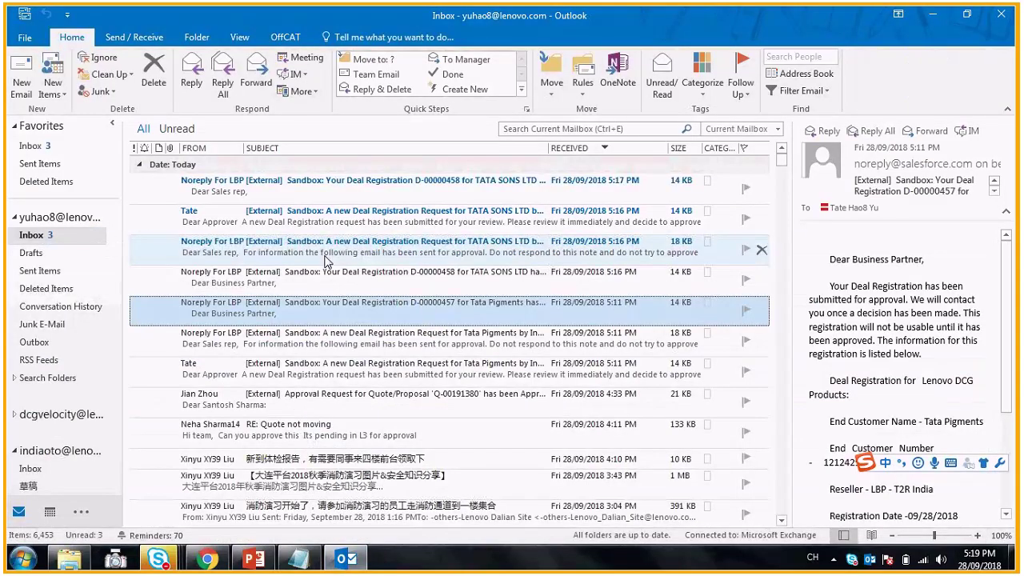
- Preview the inbox emails and open the D-00000457 Tata Pigments approval email in full
click(325, 258)
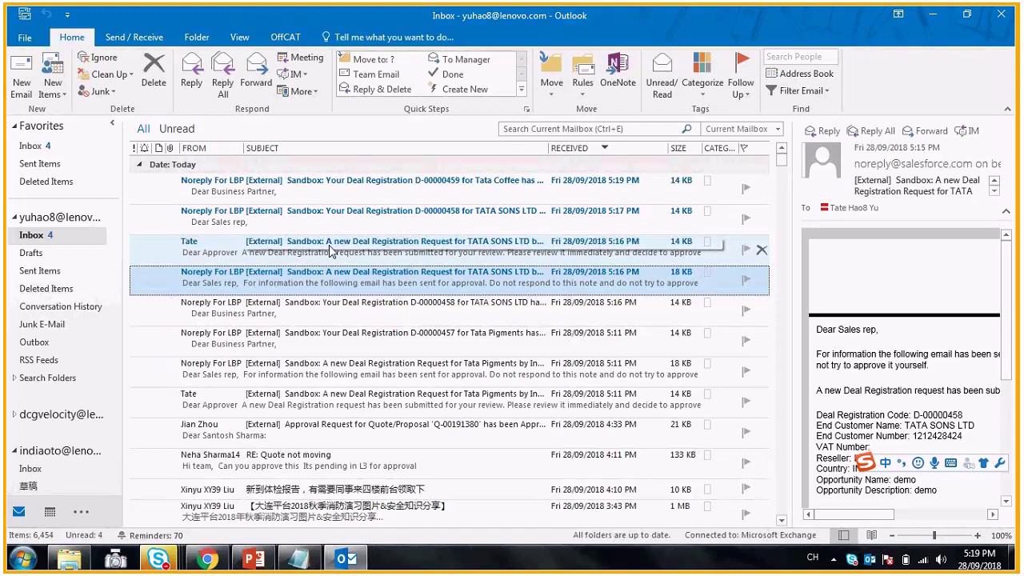
click(230, 192)
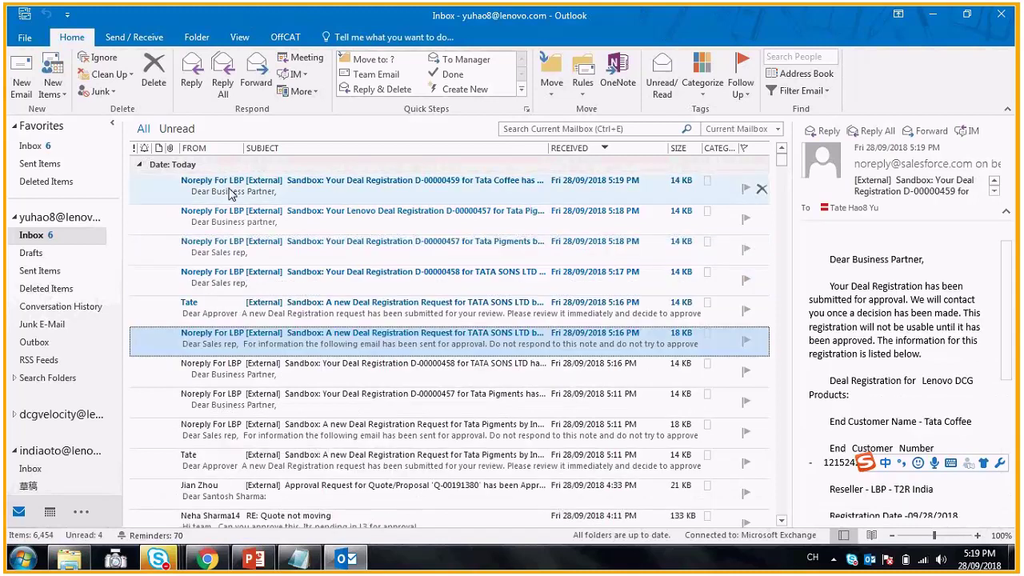
click(286, 227)
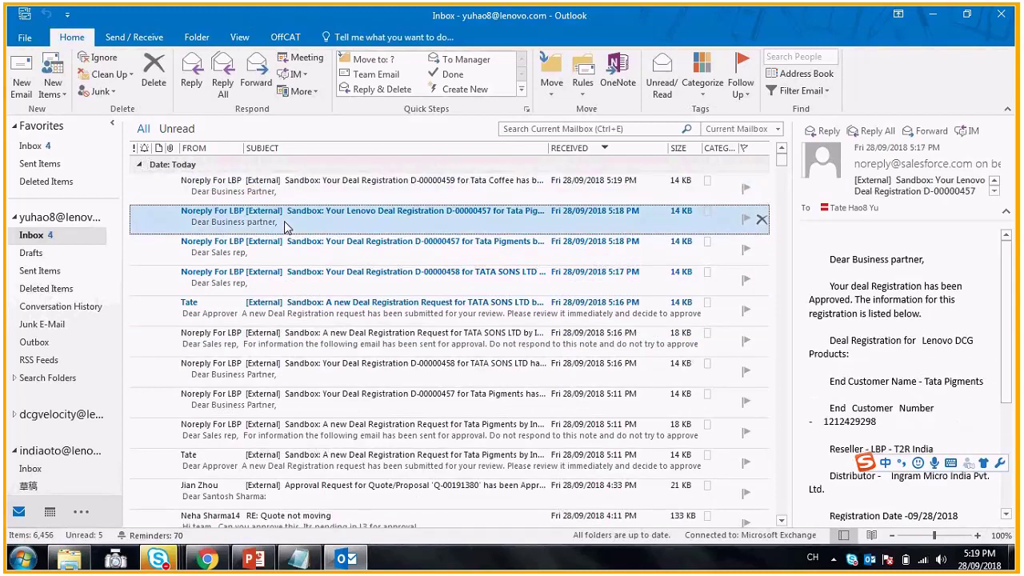
double_click(284, 224)
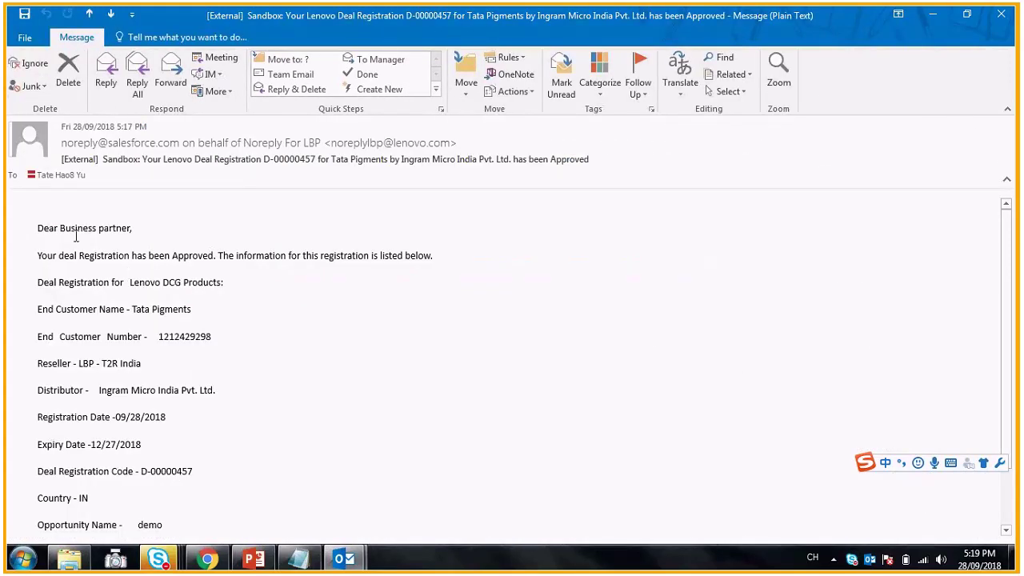
- Read through the approval email, close its window, and return to the bid portal in Chrome
scroll(302, 331, down, 1)
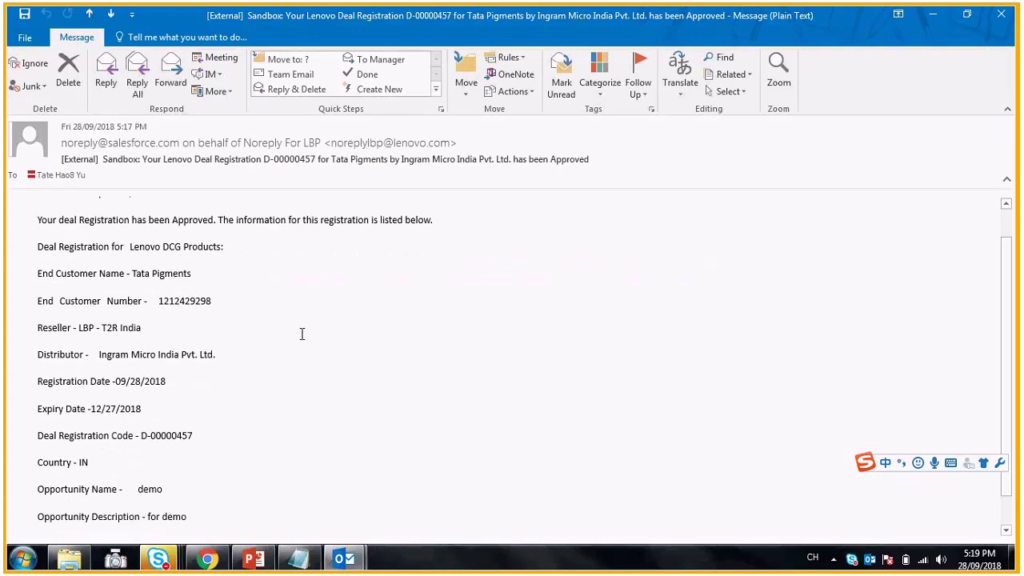
scroll(302, 333, down, 1)
scroll(301, 335, up, 1)
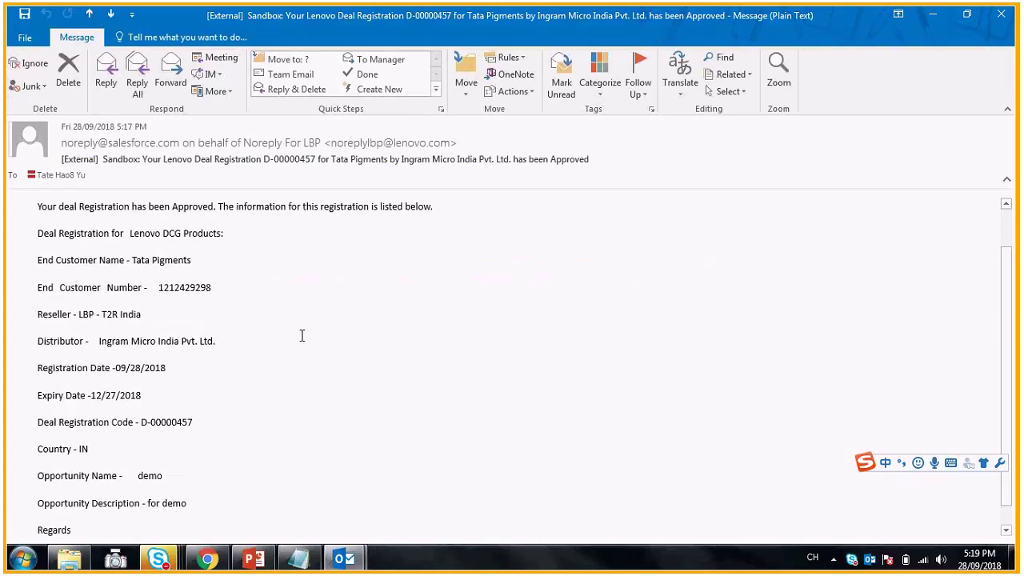
scroll(302, 335, up, 2)
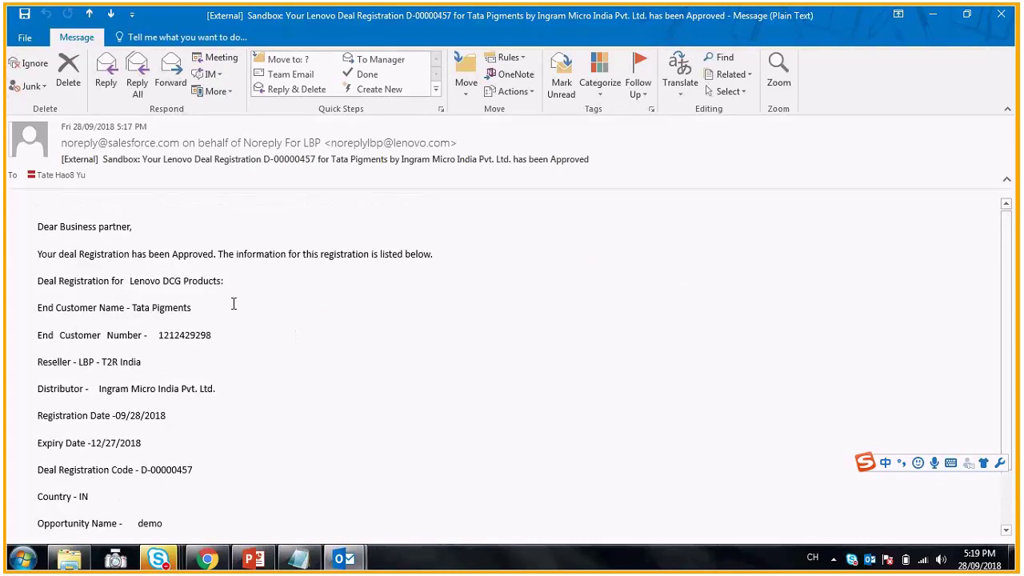
click(1004, 16)
click(996, 17)
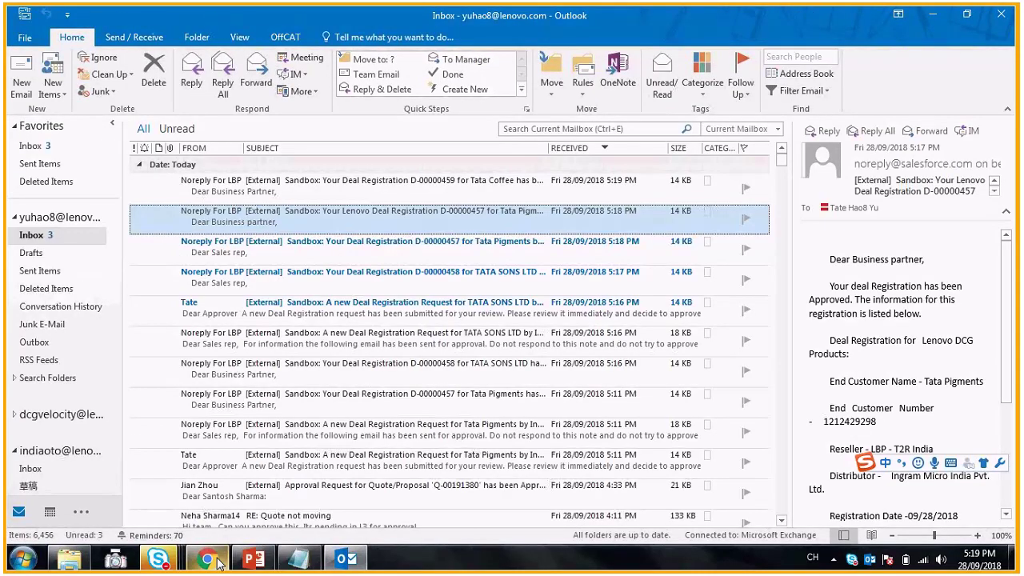
click(218, 561)
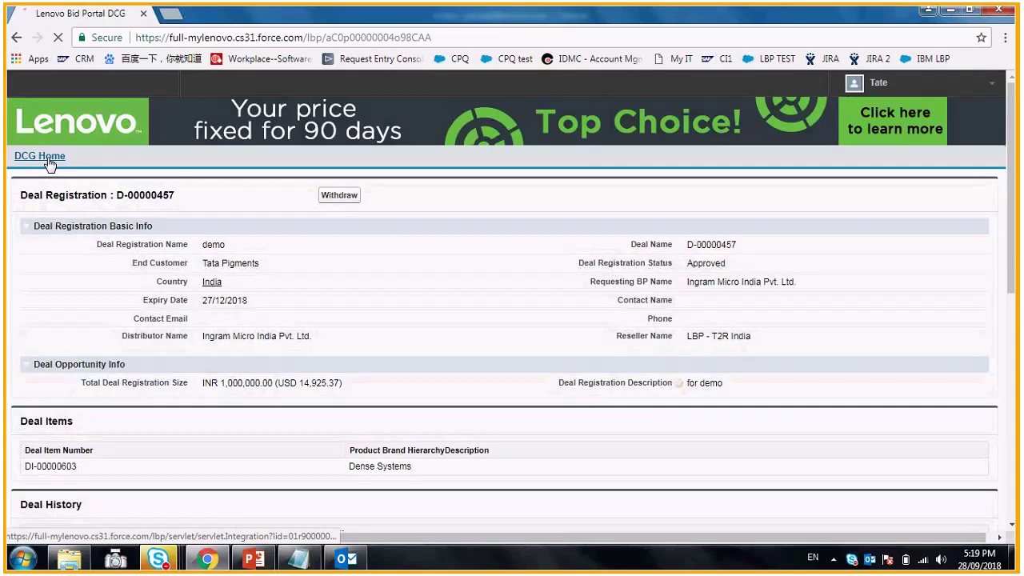
- Check deal D-00000458 in Your Deal Registrations, pending for strategic partner, then return to DCG Home
click(389, 299)
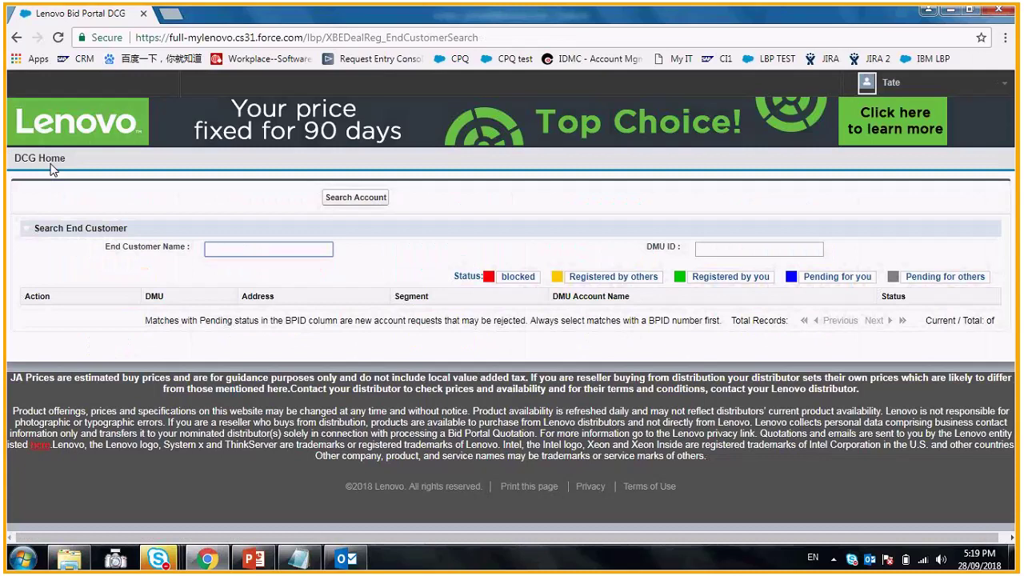
click(50, 164)
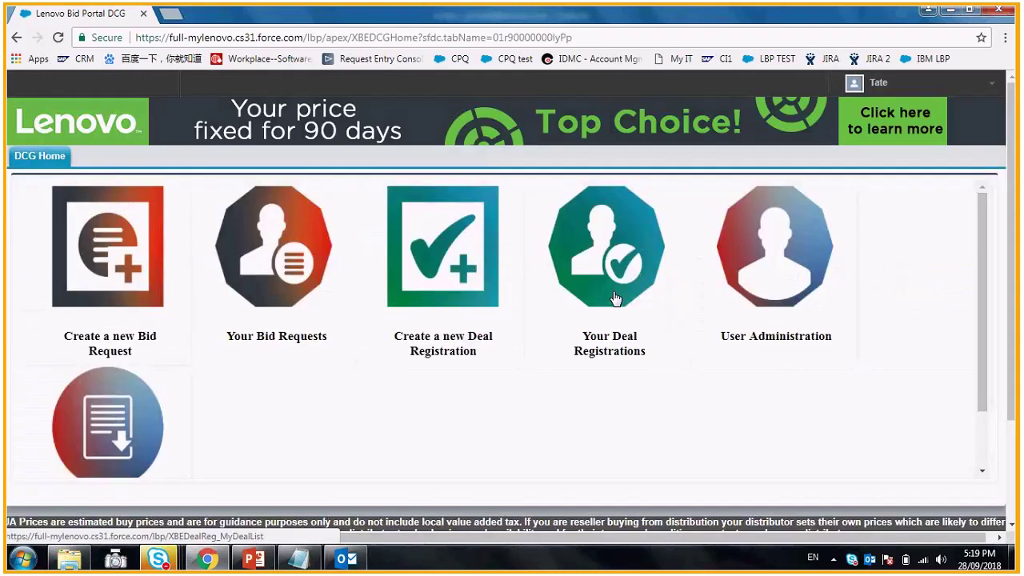
click(614, 298)
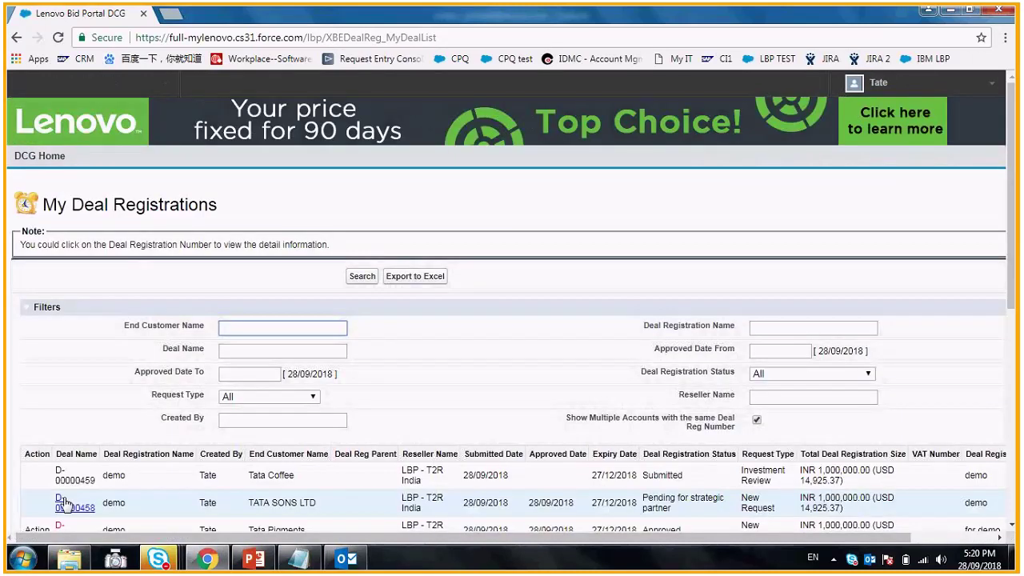
click(66, 502)
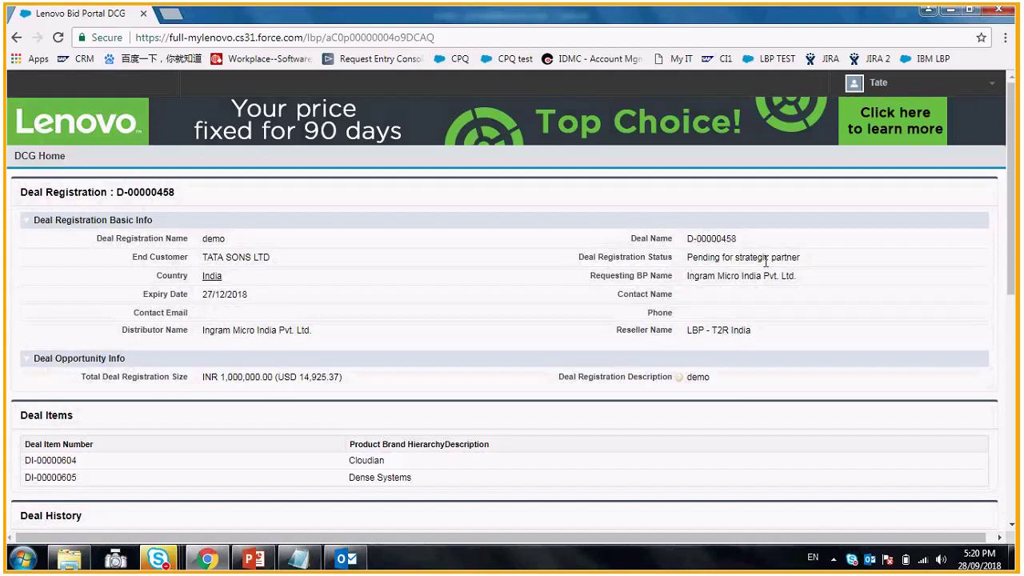
click(36, 157)
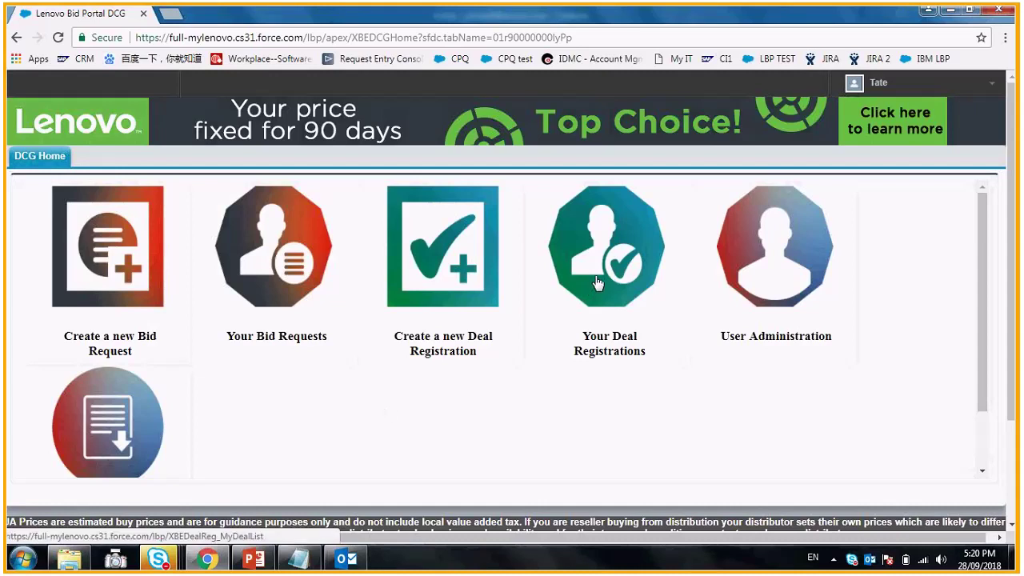
- Start a new deal registration and search end-customer accounts for 'tata', returning 50 matches
click(456, 263)
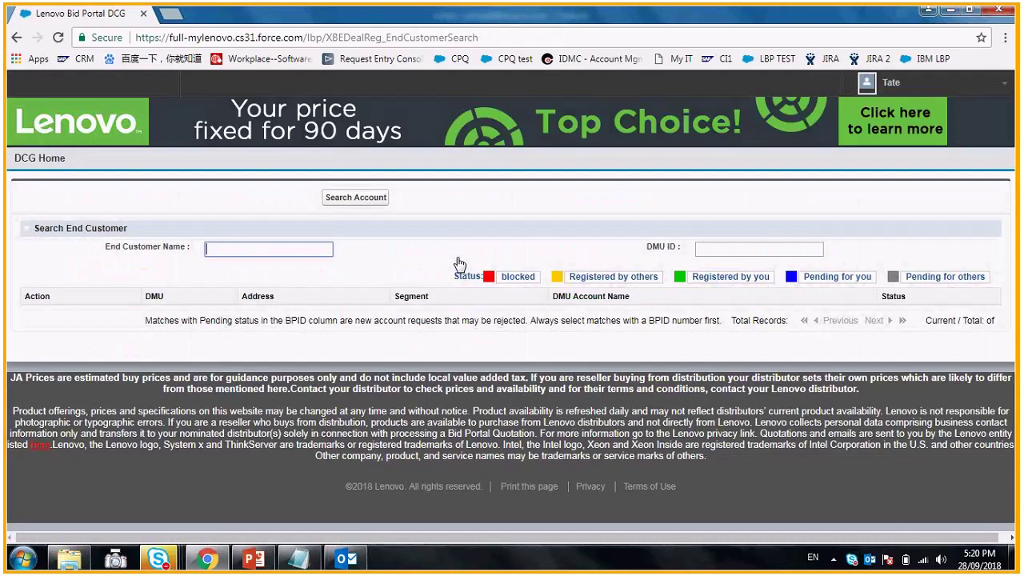
text(tata)
click(329, 203)
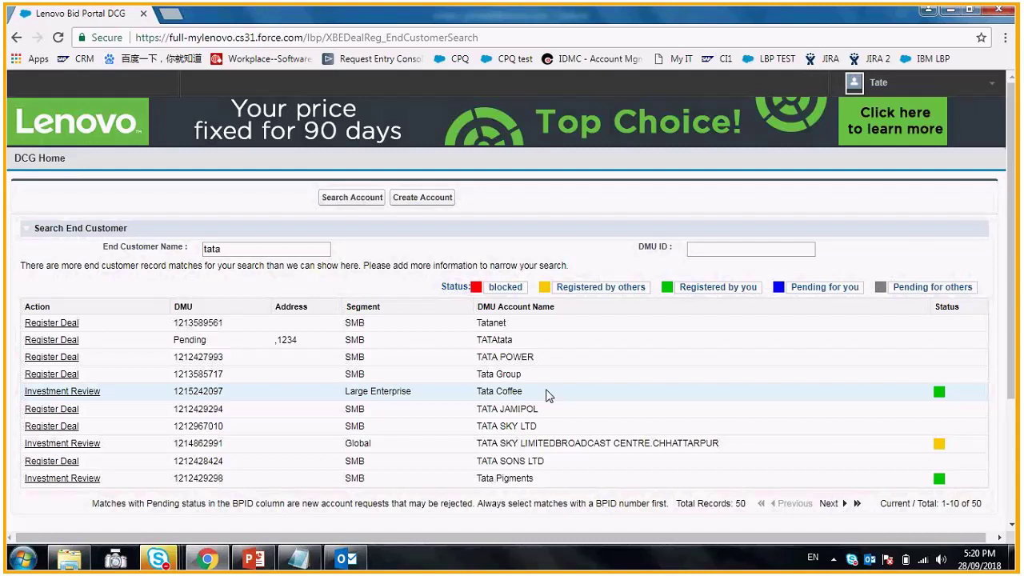
click(421, 200)
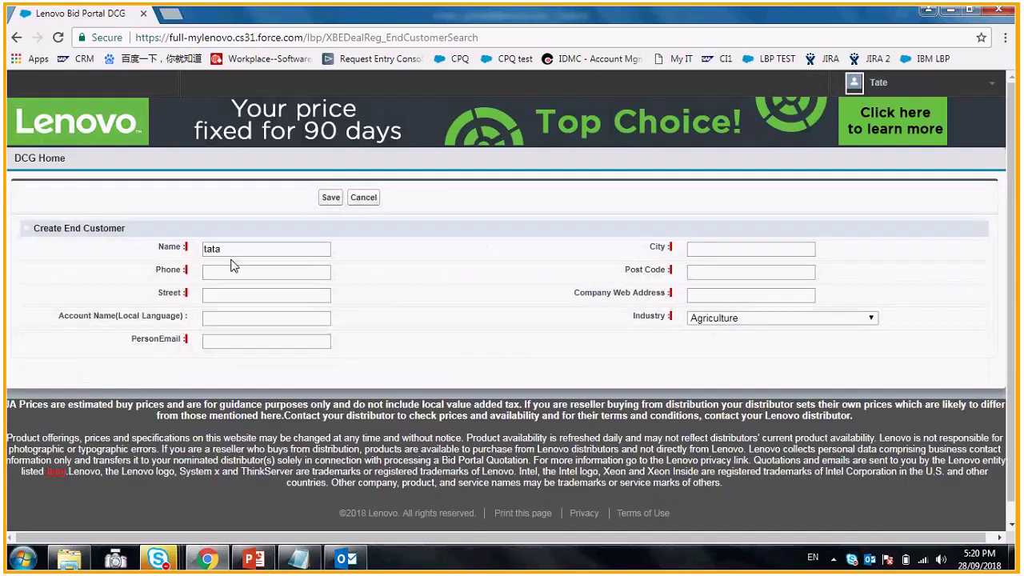
click(229, 272)
text(1234)
click(229, 295)
text(1234)
click(229, 342)
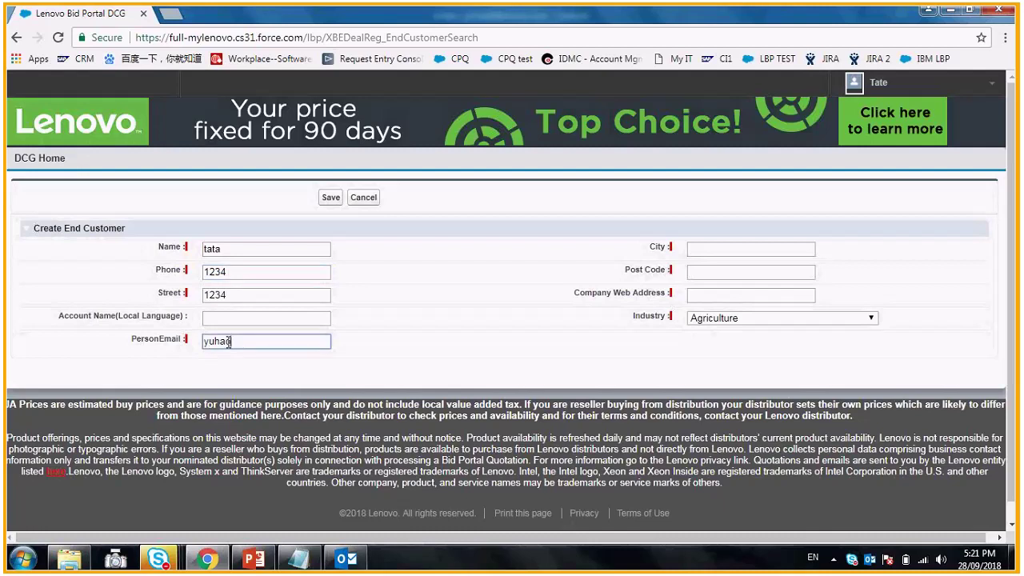
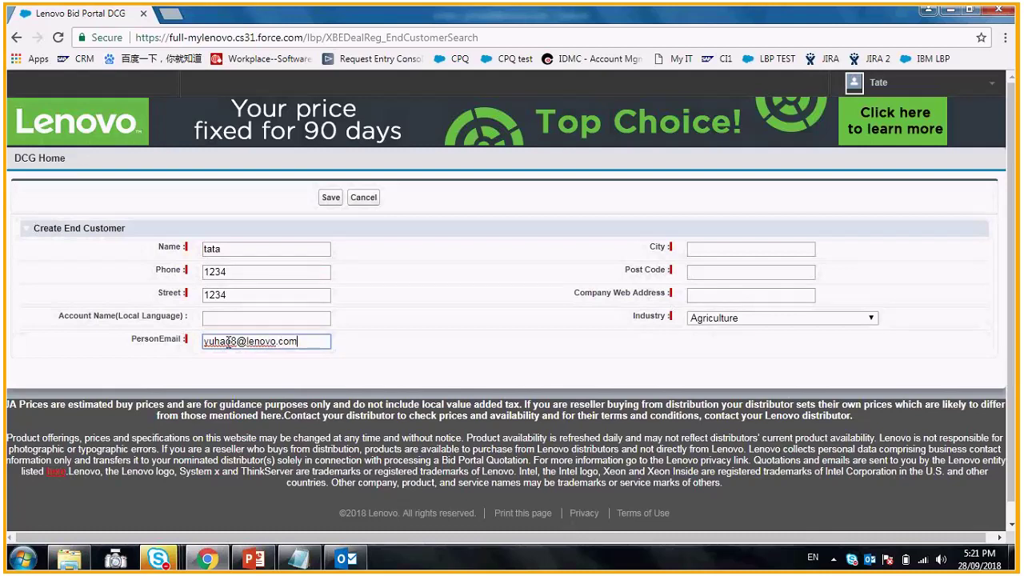
click(750, 249)
text(1234)
click(696, 272)
text(1234)
click(705, 297)
text(www.le)
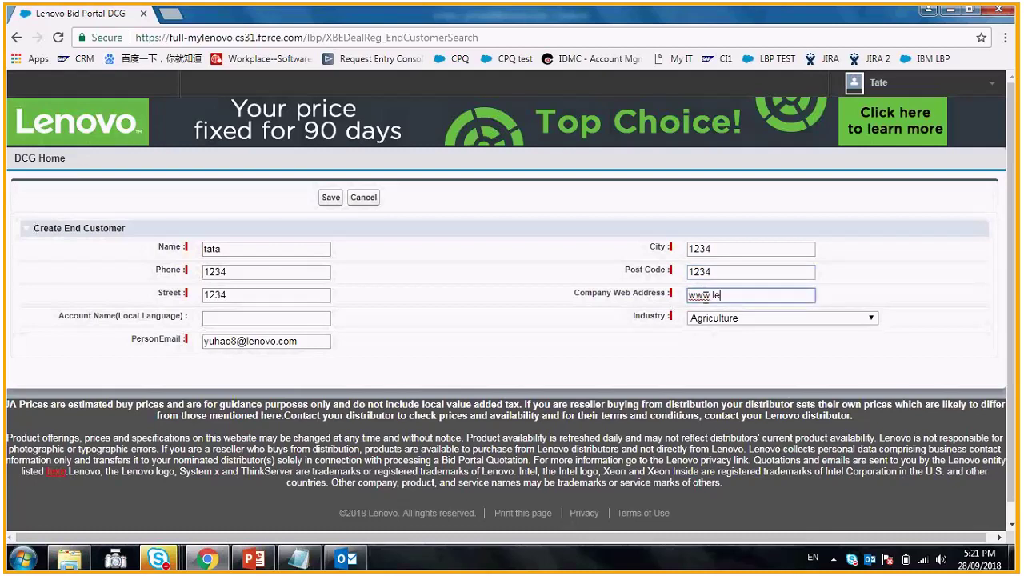
text(novo.com)
- Save the account, rename it to 'LBP DUMMY ACCOUNT', save again, and confirm adding it
click(334, 200)
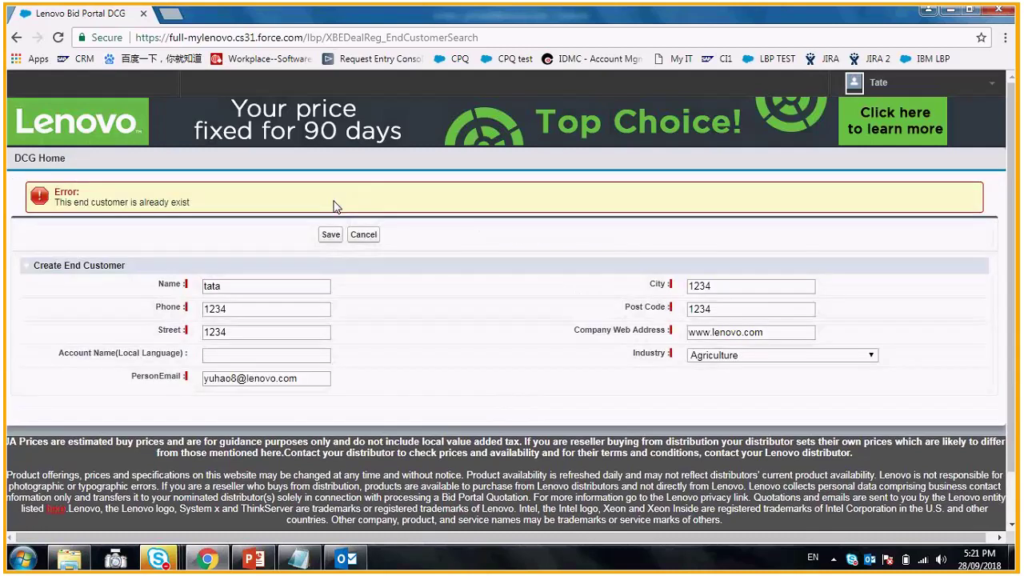
click(262, 286)
key(BackSpace)
key(BackSpace)
key(BackSpace)
key(BackSpace)
text(LBP DU)
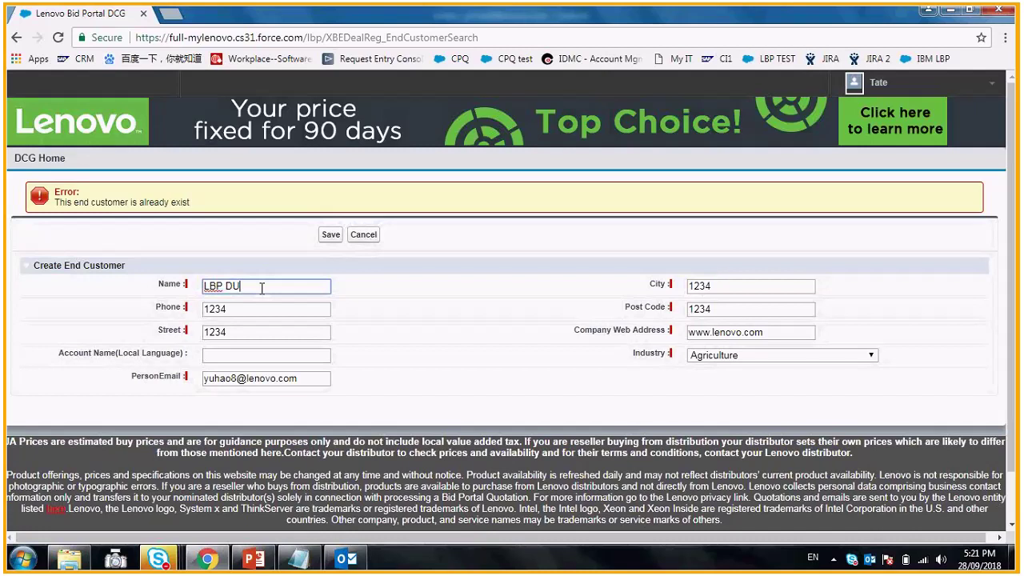
text(MMYTACOU)
key(BackSpace)
key(BackSpace)
text(COUNT)
click(330, 235)
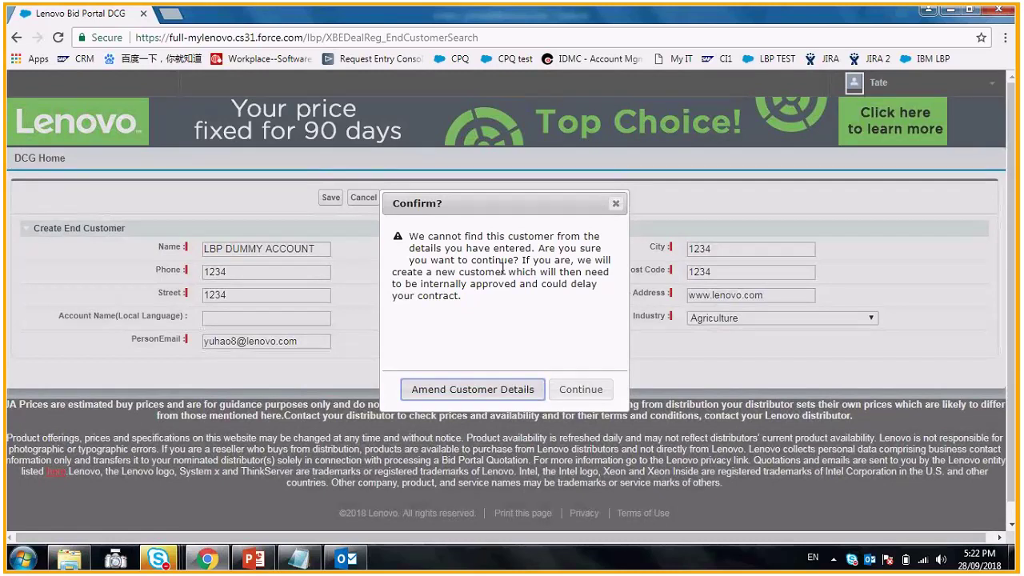
click(573, 389)
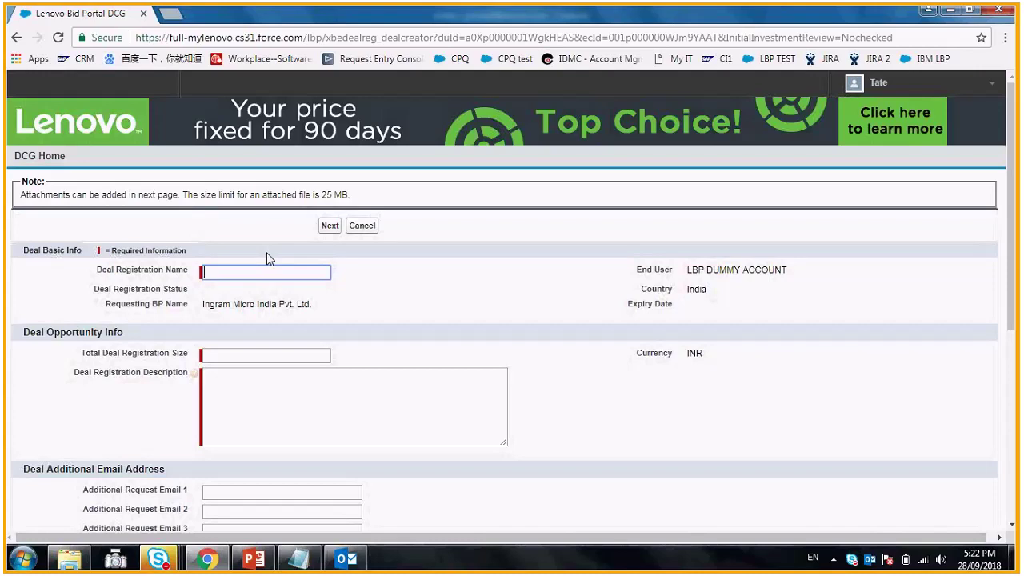
- Leave the blank LBP DUMMY ACCOUNT deal form unfilled and go back to DCG Home
click(51, 158)
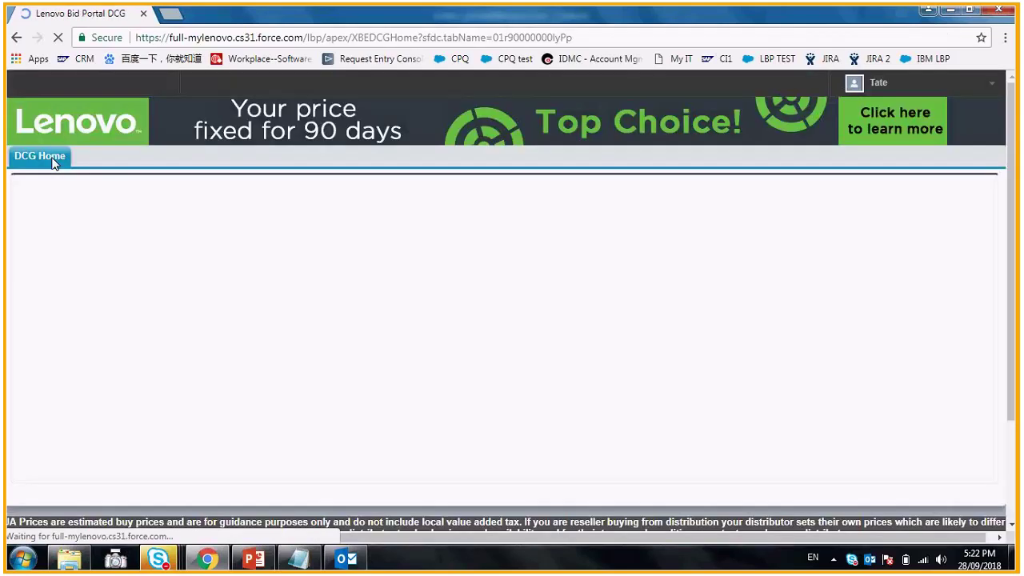
- Search end customers for 'LBP DUMMY', confirming LBP DUMMY ACCOUNT shows as Pending, then return to DCG Home
click(438, 290)
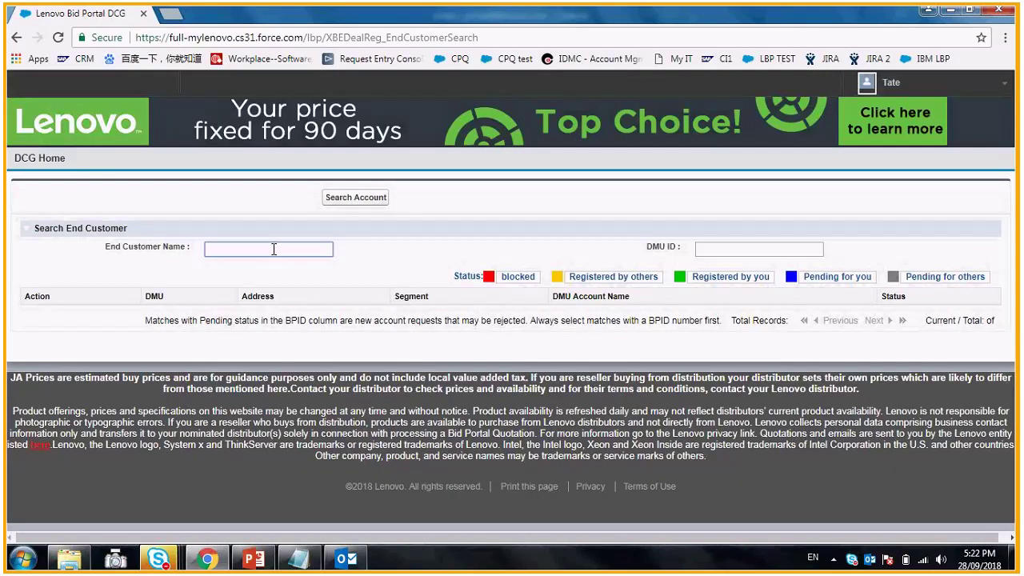
text(LBP DUMMY)
click(365, 203)
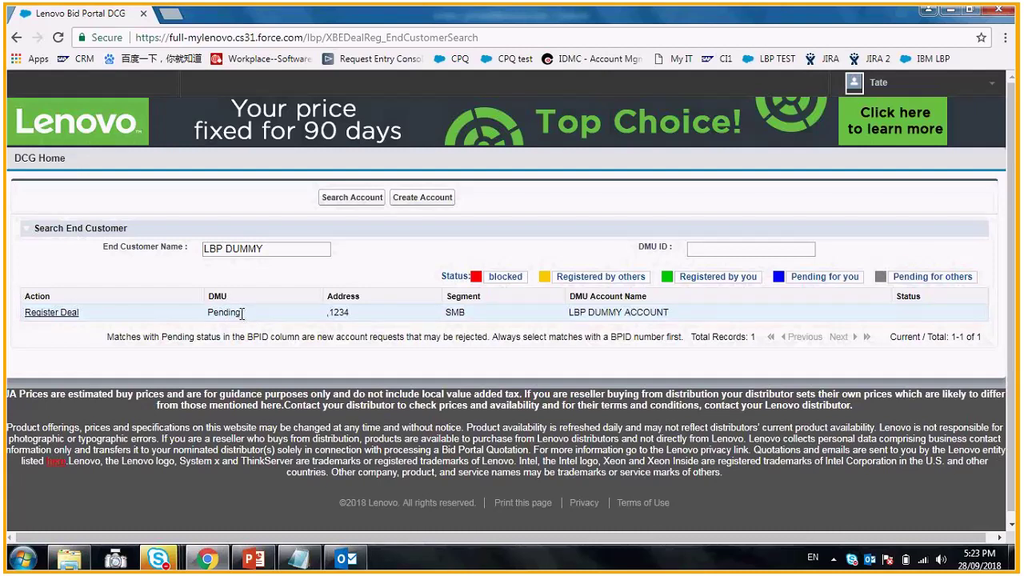
click(49, 160)
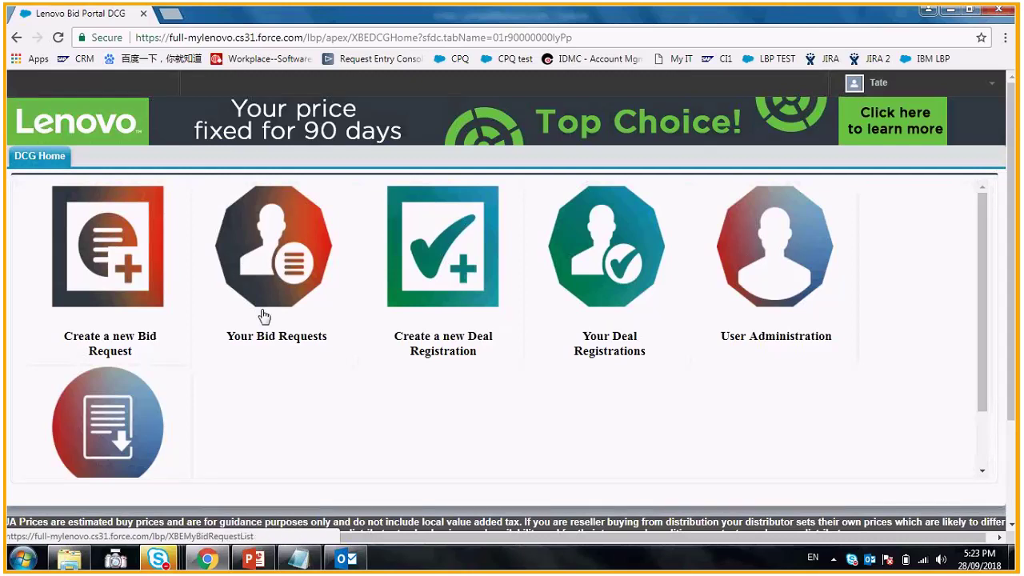
- Start a new bid request, open the product configurator, then go back to the empty INR 0.00 cart
click(136, 276)
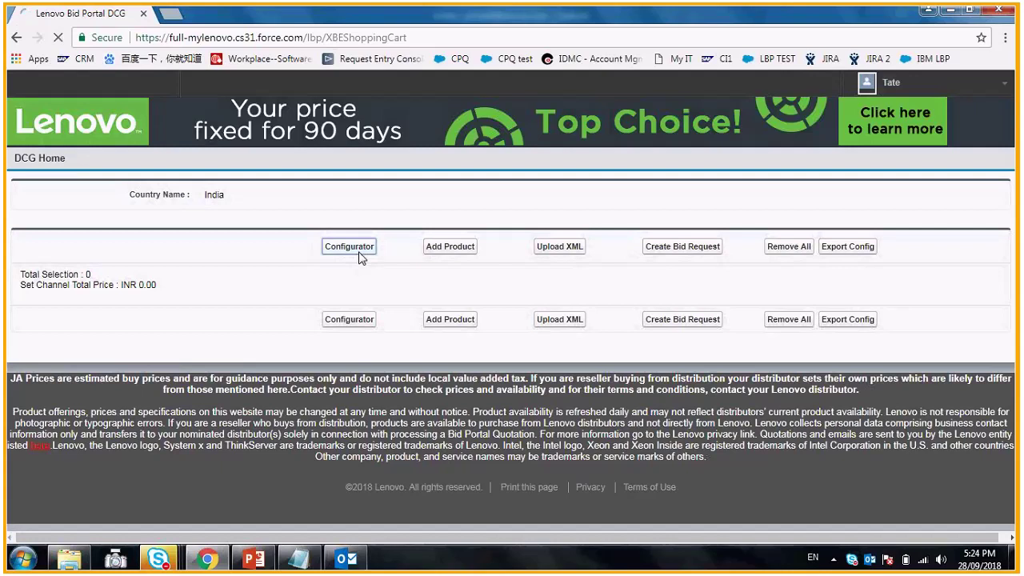
click(361, 257)
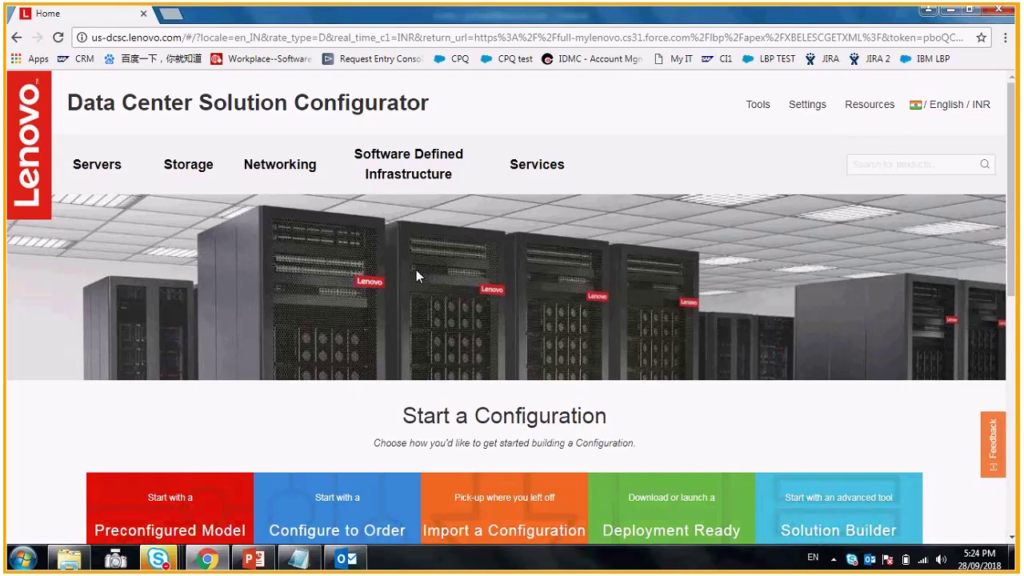
click(16, 38)
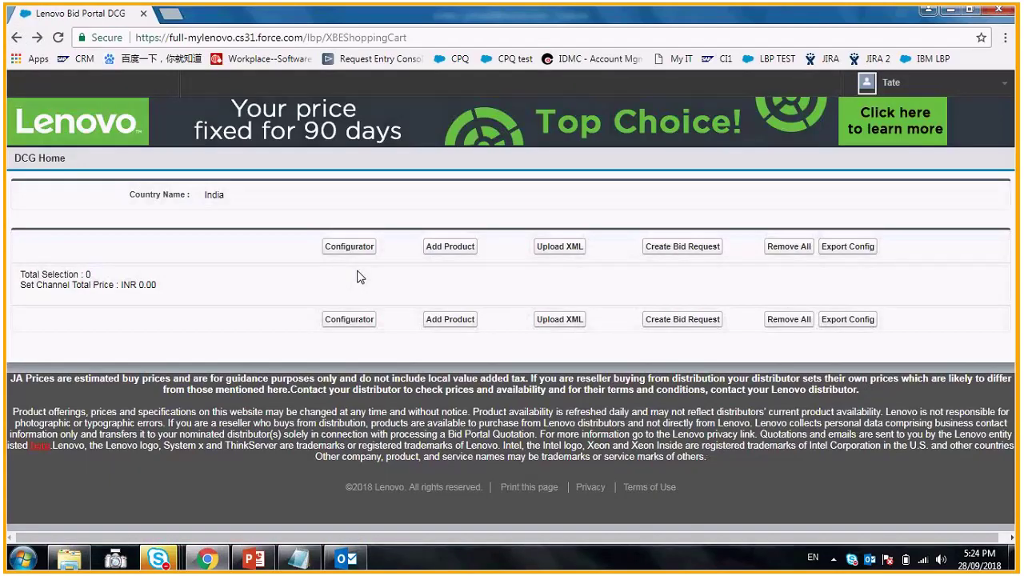
- Add part 00MP540, the 5m Mellanox EDR IB optical cable, to the cart at quantity 1 (INR 76,300.65)
click(454, 249)
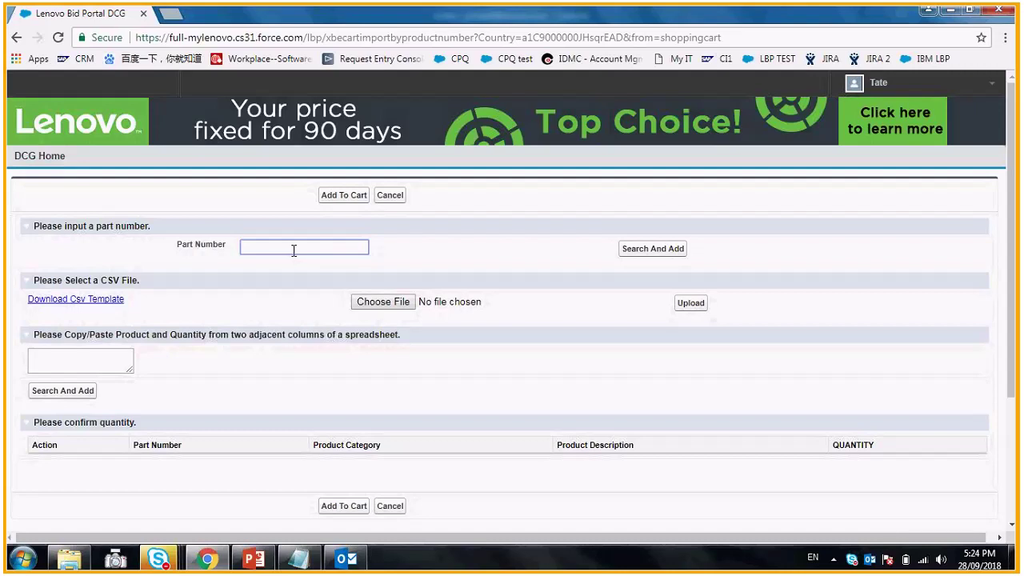
text(00)
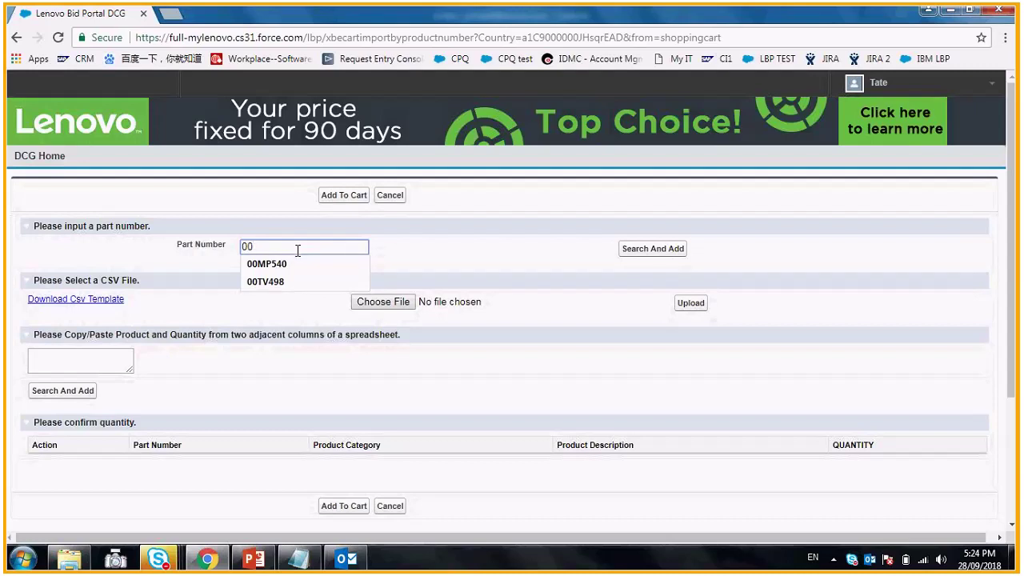
click(302, 264)
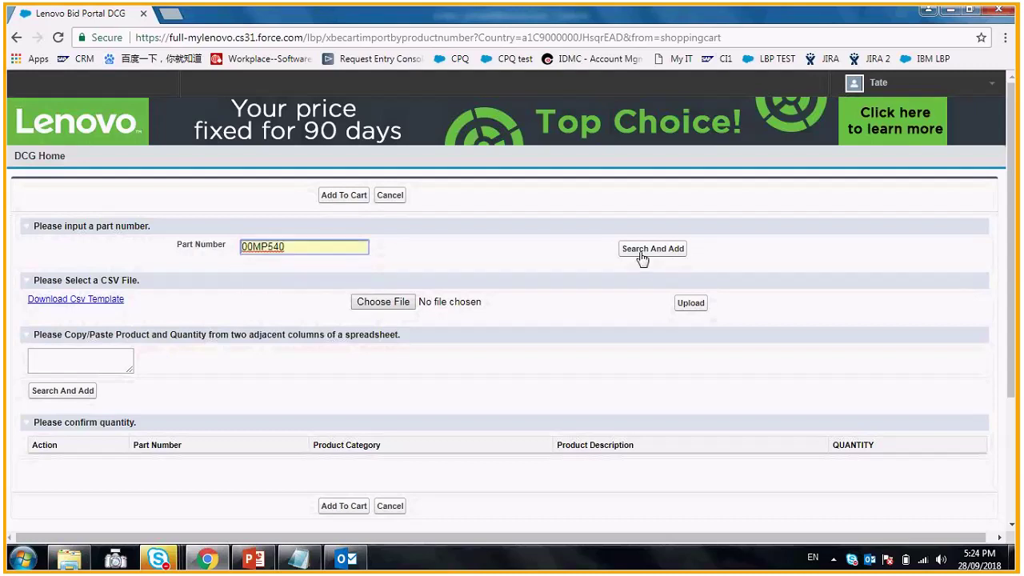
click(649, 256)
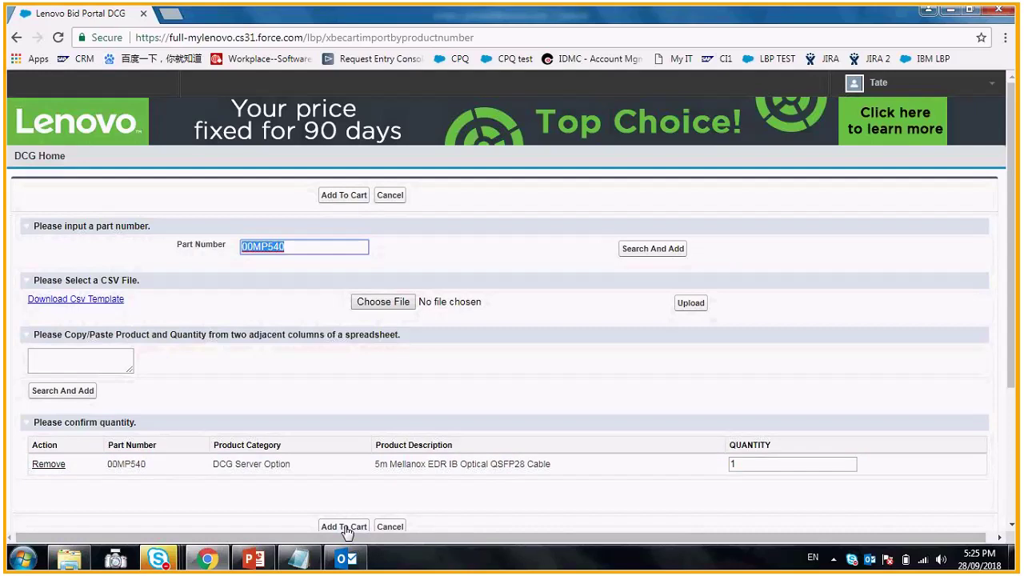
click(344, 527)
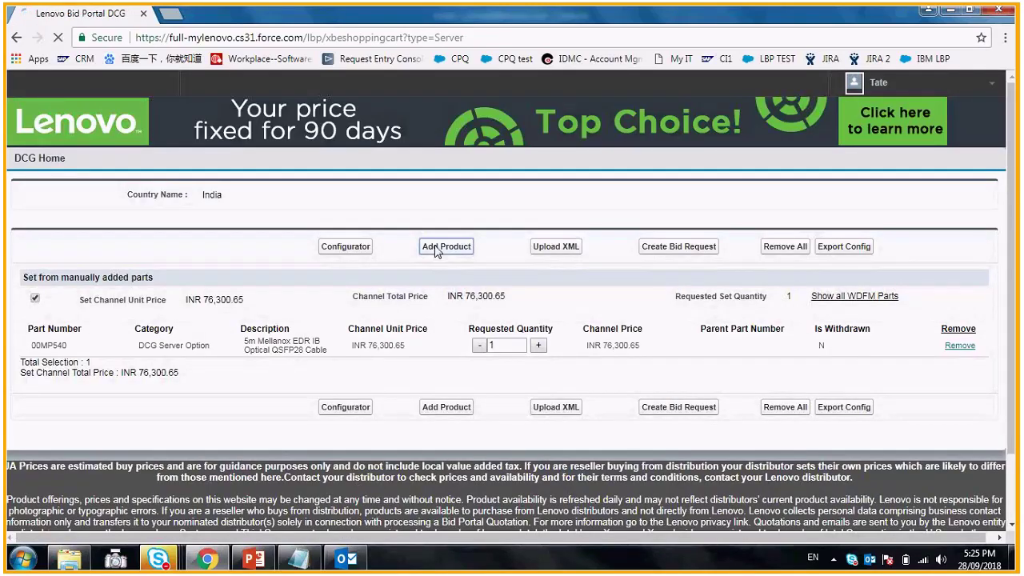
- Download the CSV product template (export 2018-09-28_192533) and widen its PRODUCT and QUANTITY columns in Excel
click(437, 247)
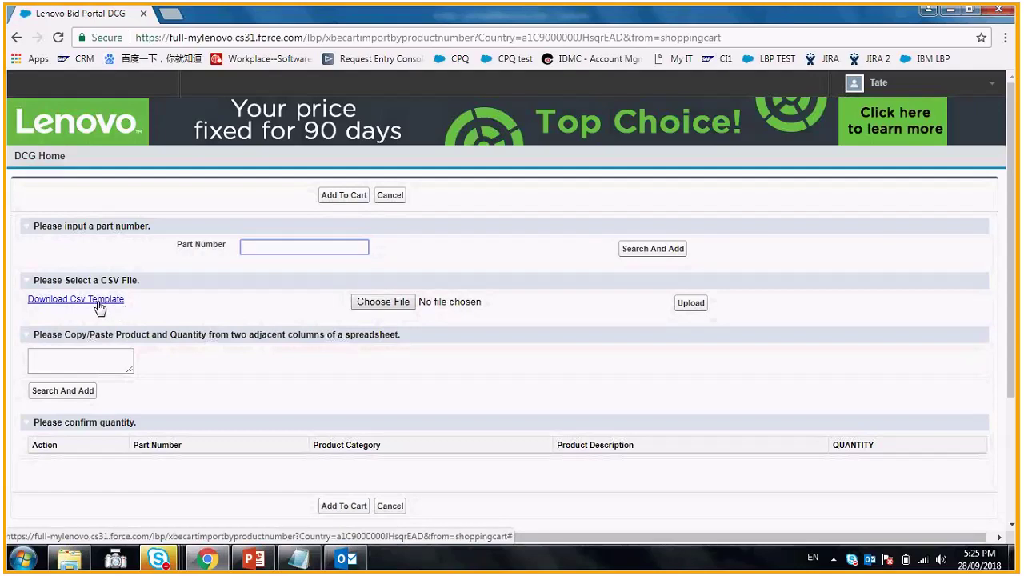
click(103, 303)
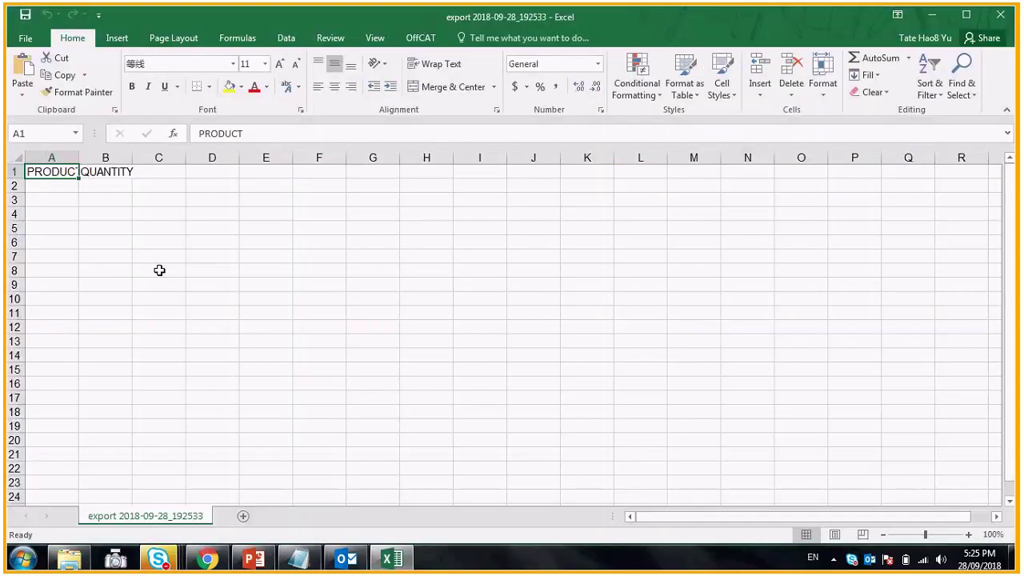
drag(78, 157, 173, 157)
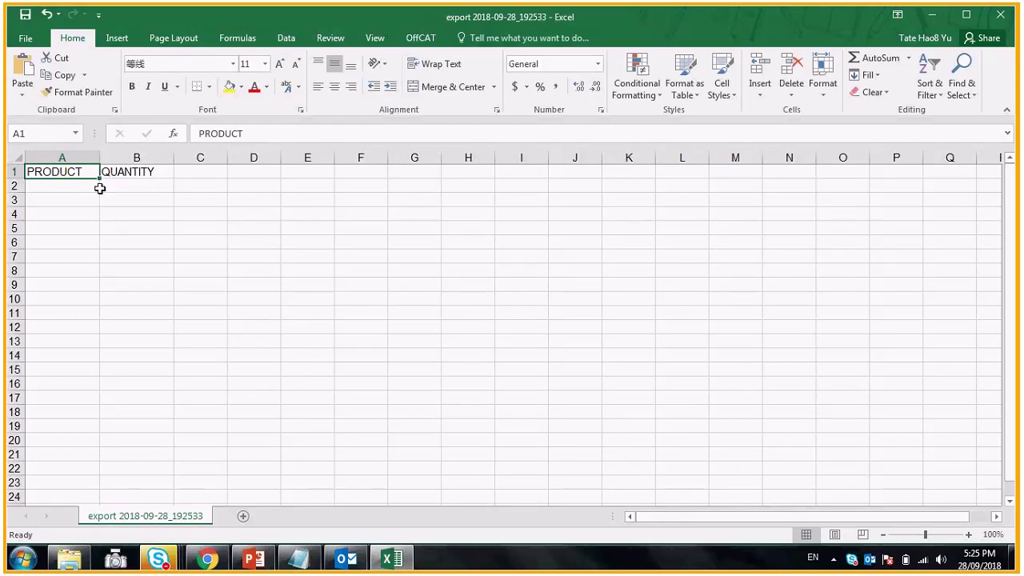
- Paste the Notepad part list (90Y9430, 8871T15, 00MP540, 00TV498, quantity 1 each) into Excel from A2
click(309, 560)
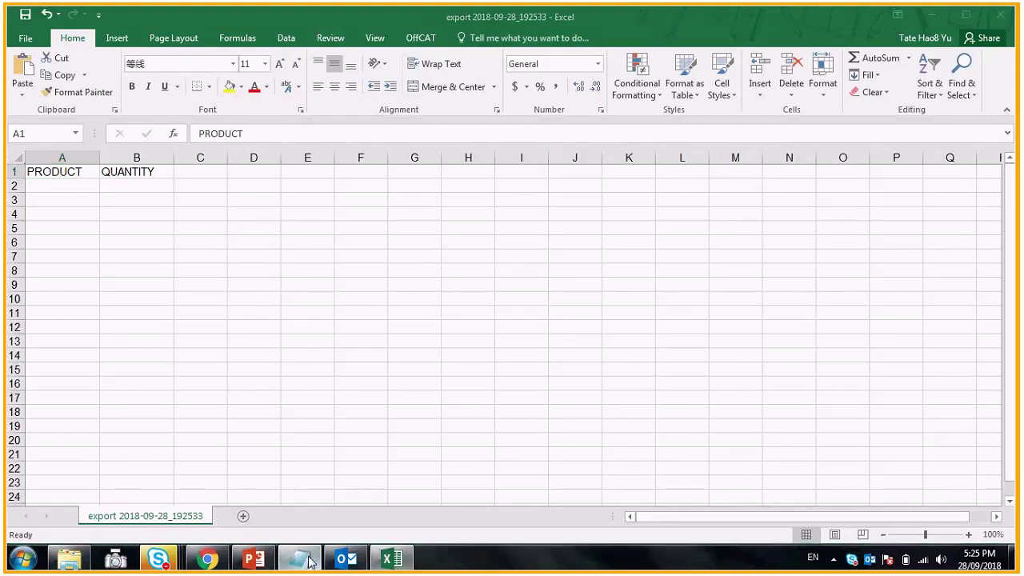
drag(137, 158, 219, 197)
key(ctrl+c)
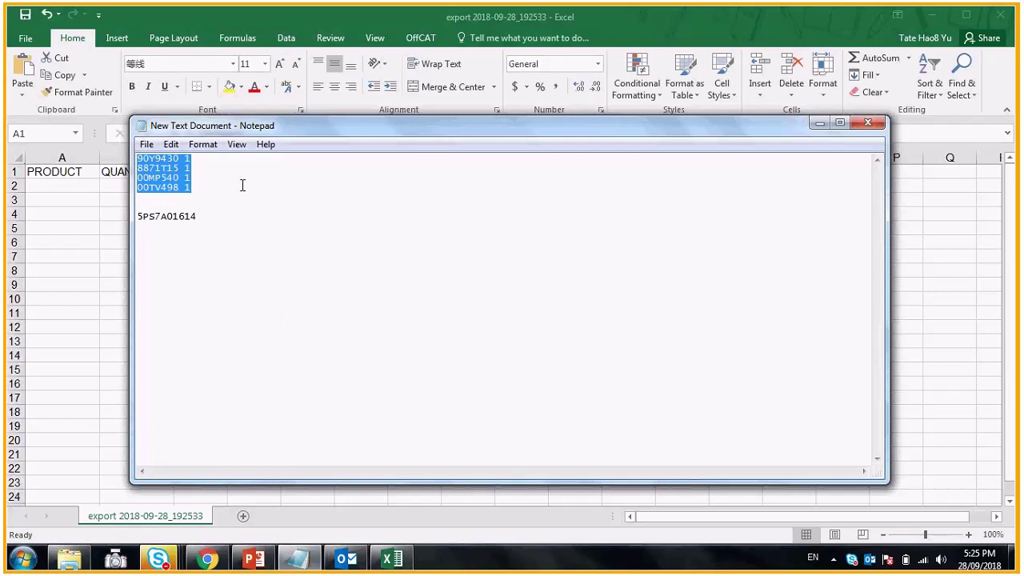
key(alt+Tab)
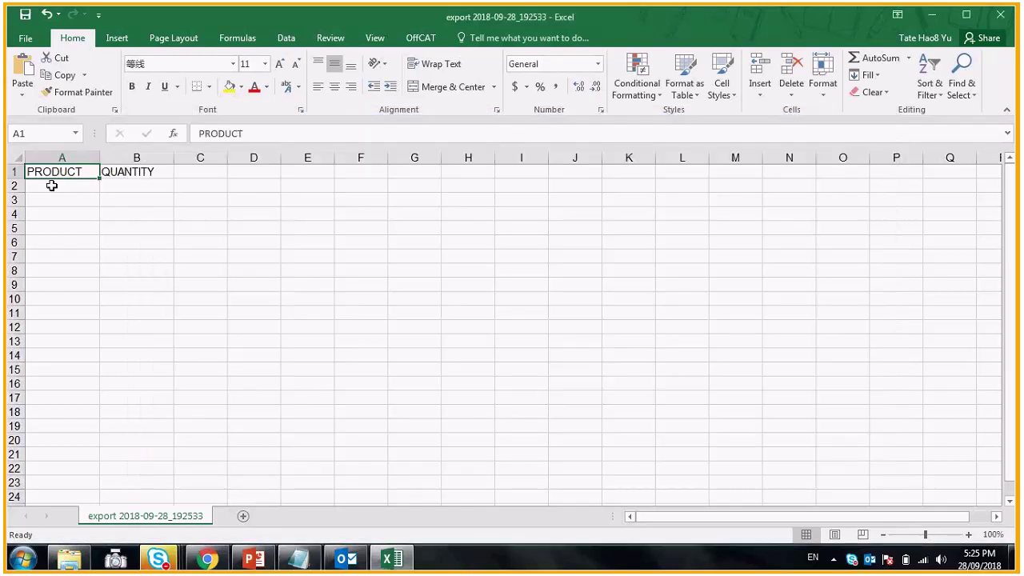
click(52, 186)
key(ctrl+v)
click(232, 252)
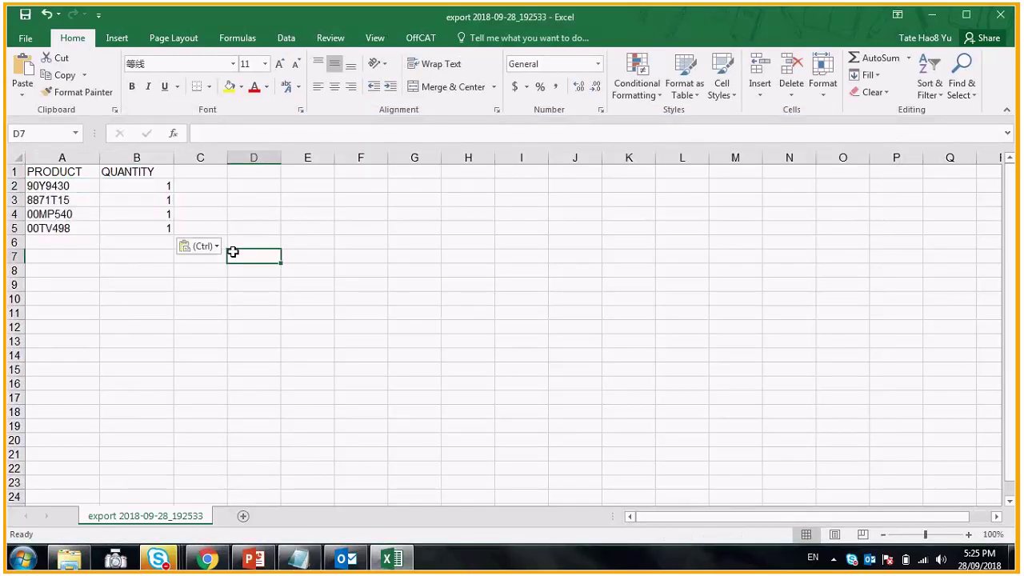
- Save the sheet to the Desktop as DEMO PN in CSV (Comma delimited) format
click(24, 44)
click(48, 187)
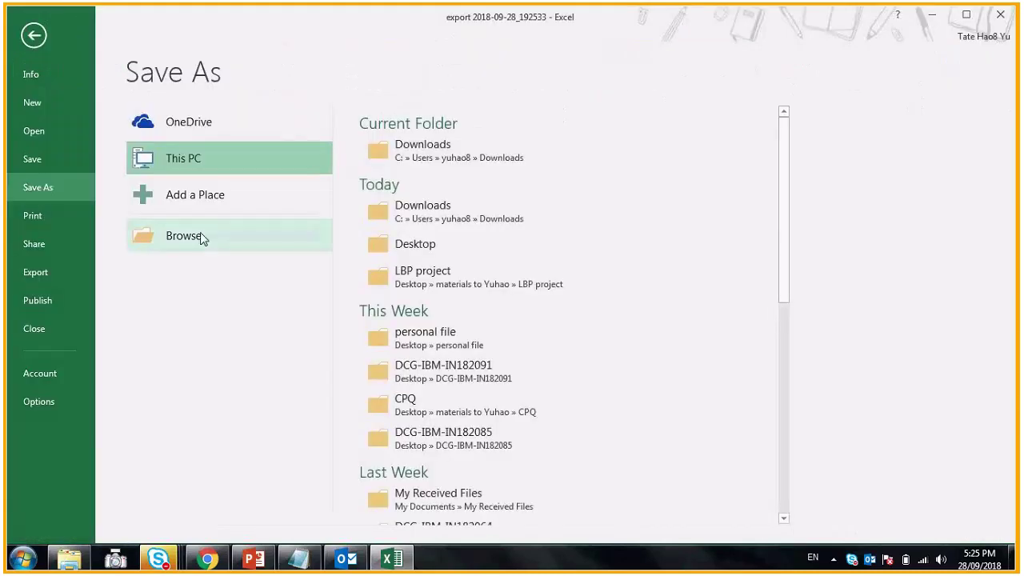
click(220, 250)
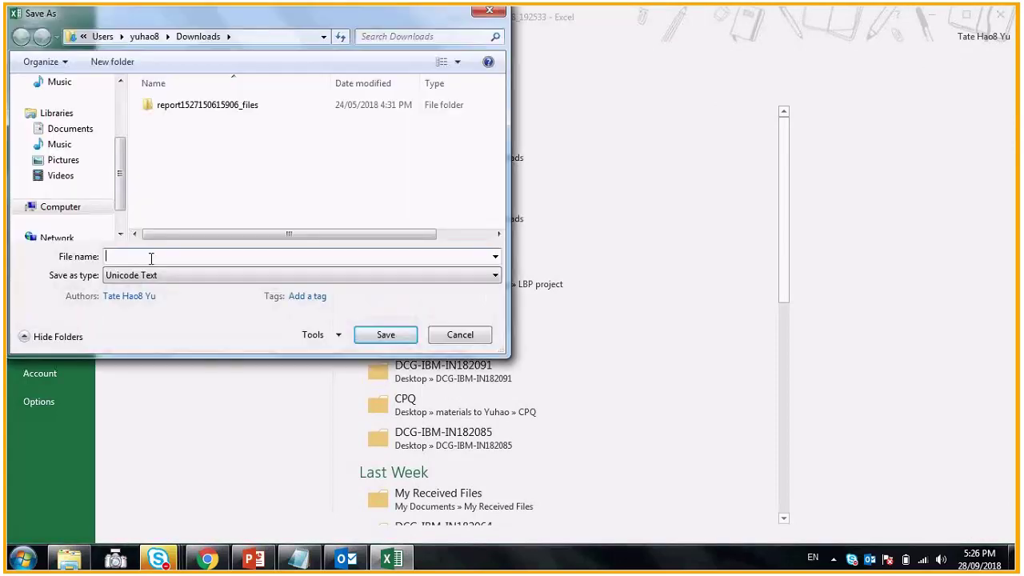
text(DEMO PN)
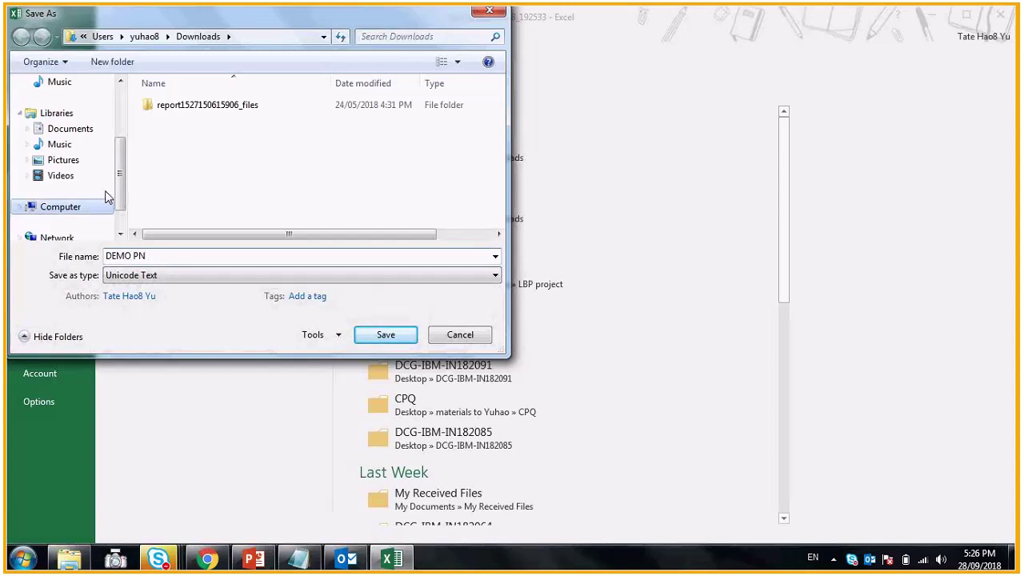
scroll(108, 197, up, 2)
click(69, 136)
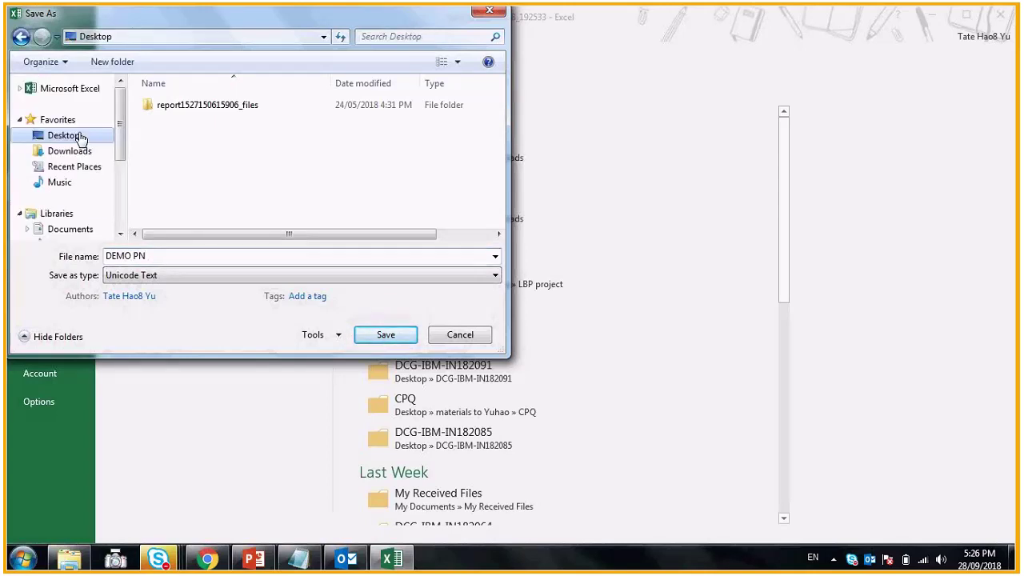
click(416, 276)
click(160, 446)
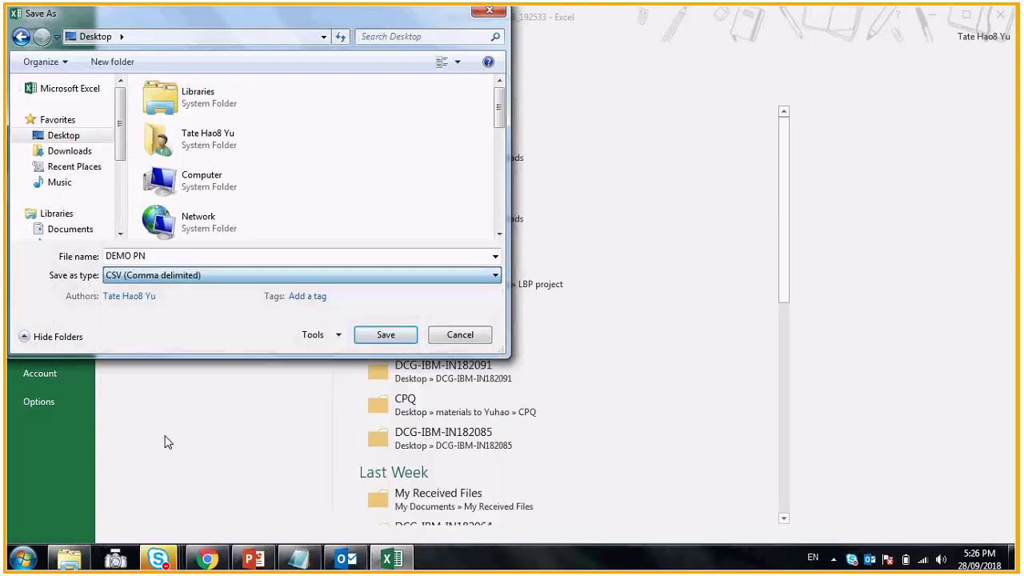
click(383, 335)
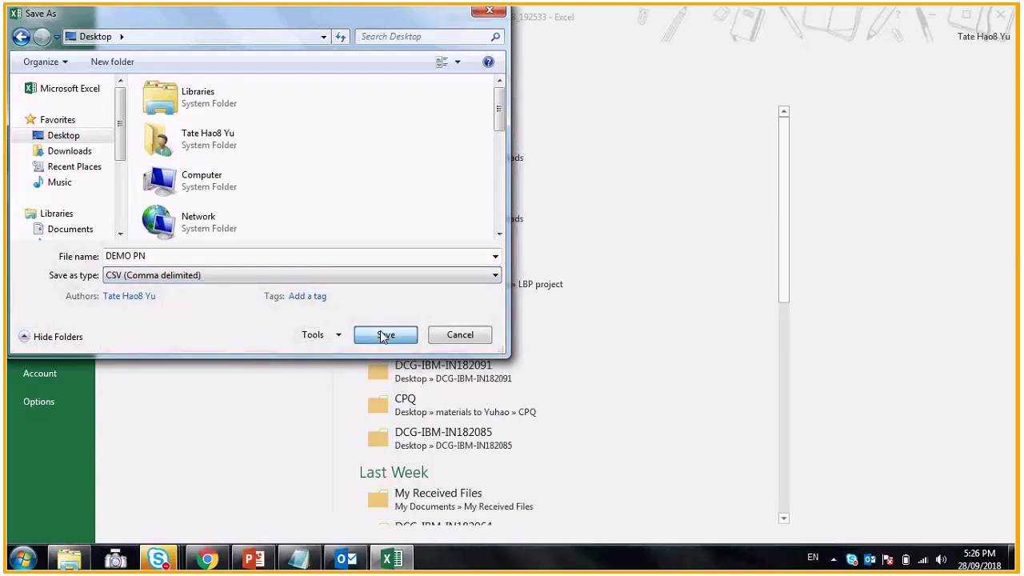
key(Return)
- Close the workbook without saving again and exit Excel
key(ctrl+w)
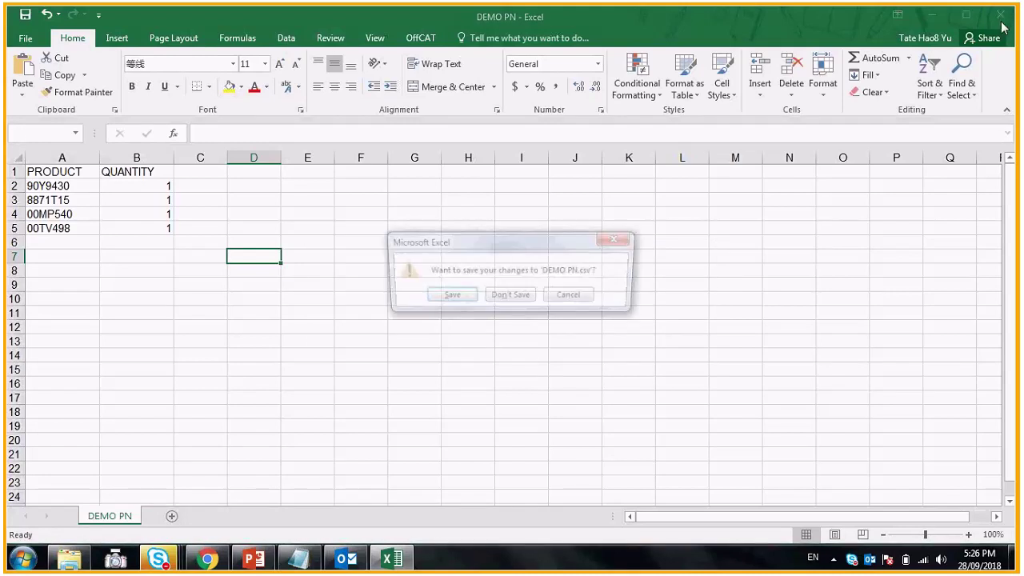
click(529, 294)
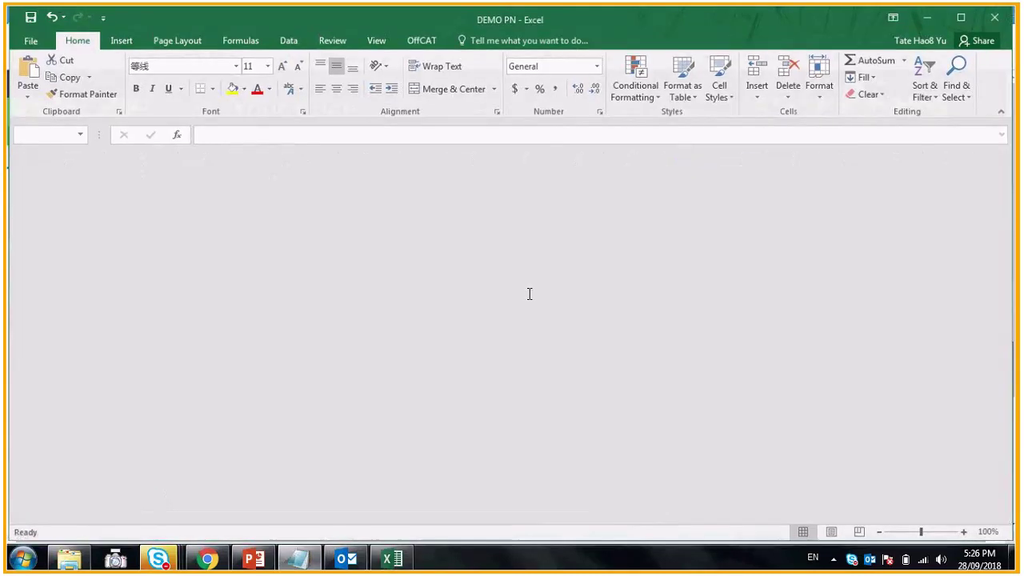
key(alt+F4)
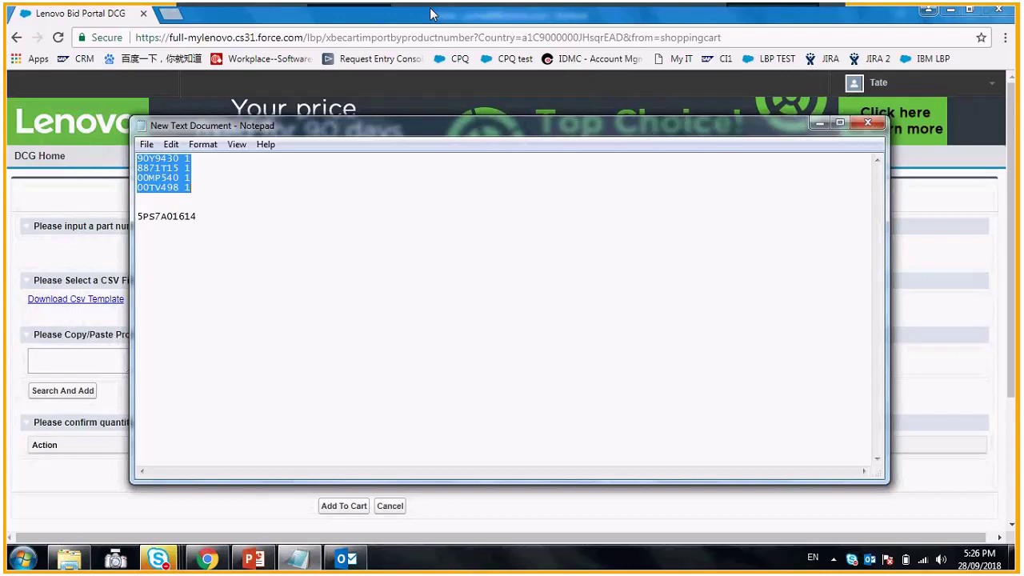
- Upload DEMO PN.csv and add its four parts to the cart, bringing 00MP540 to quantity 2
click(431, 13)
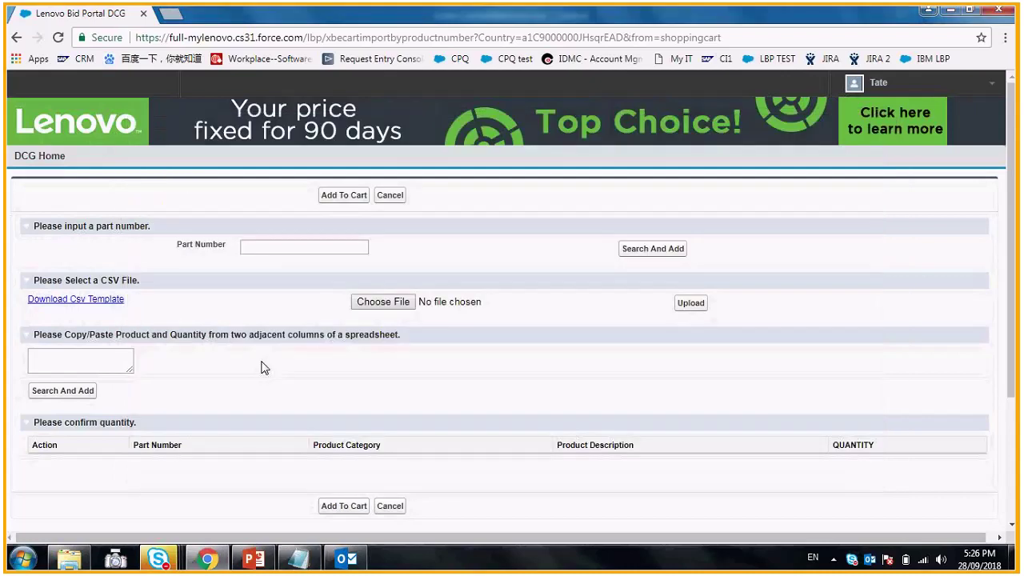
click(377, 304)
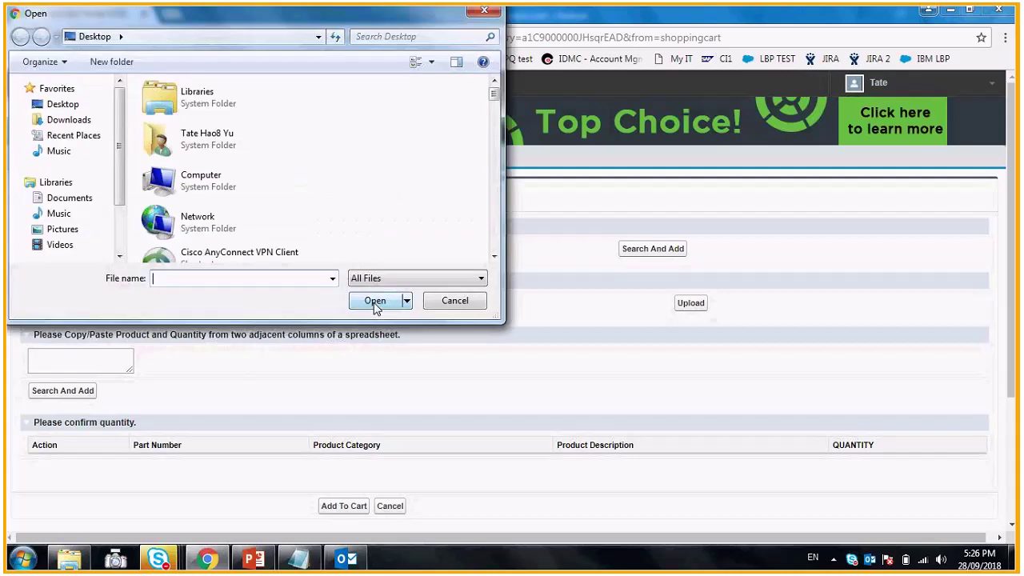
drag(493, 91, 499, 205)
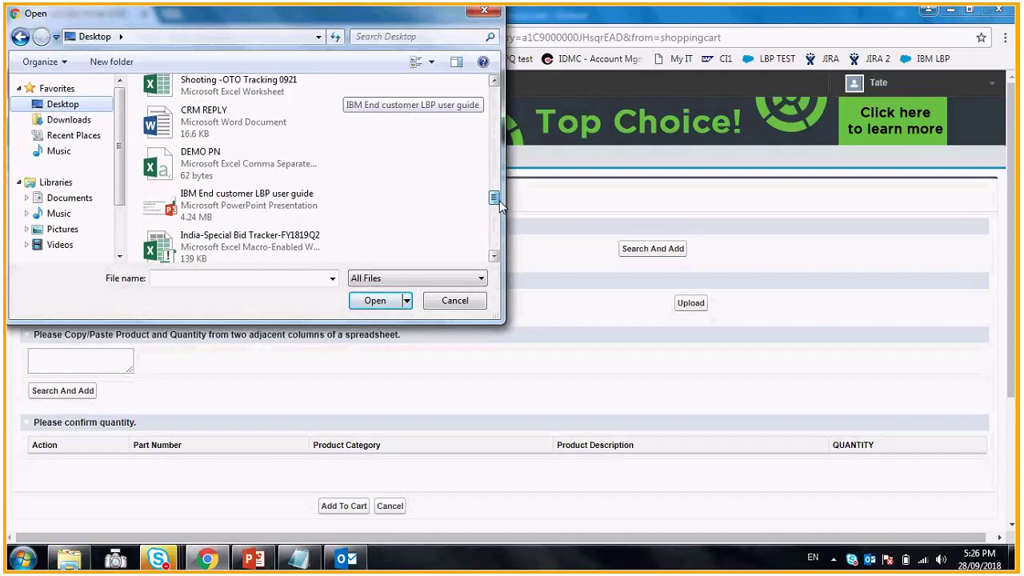
double_click(200, 156)
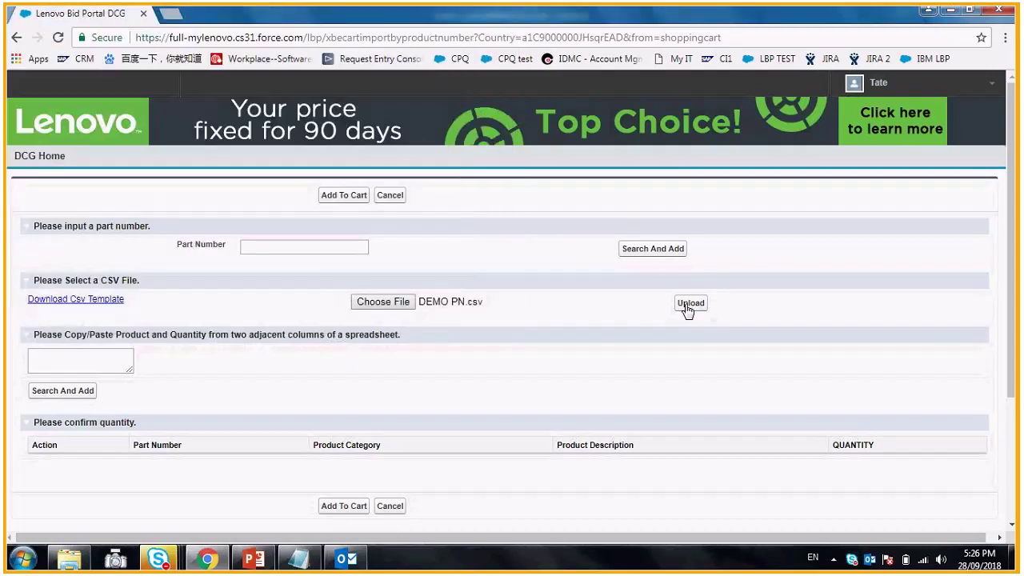
click(688, 307)
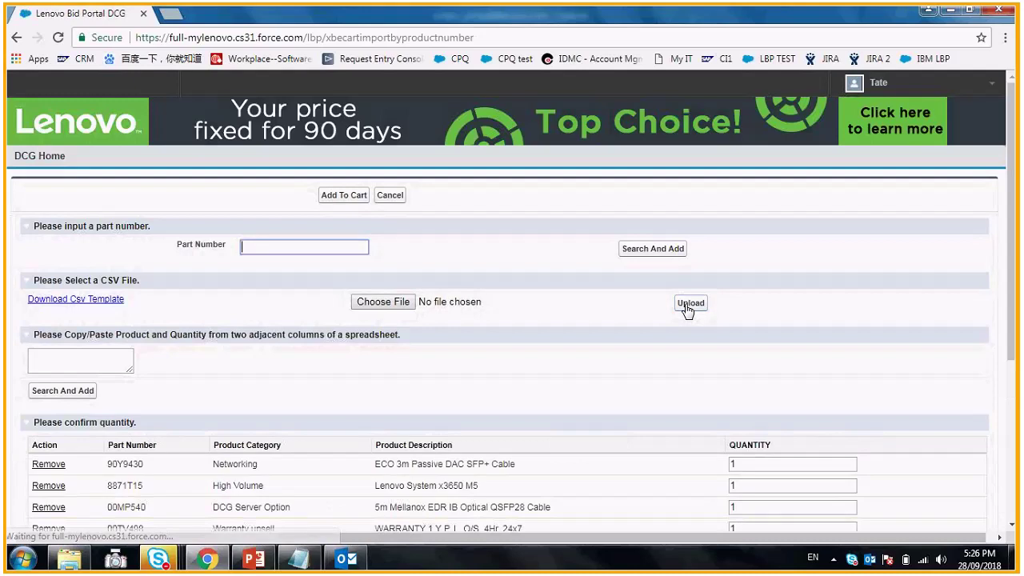
scroll(476, 354, down, 1)
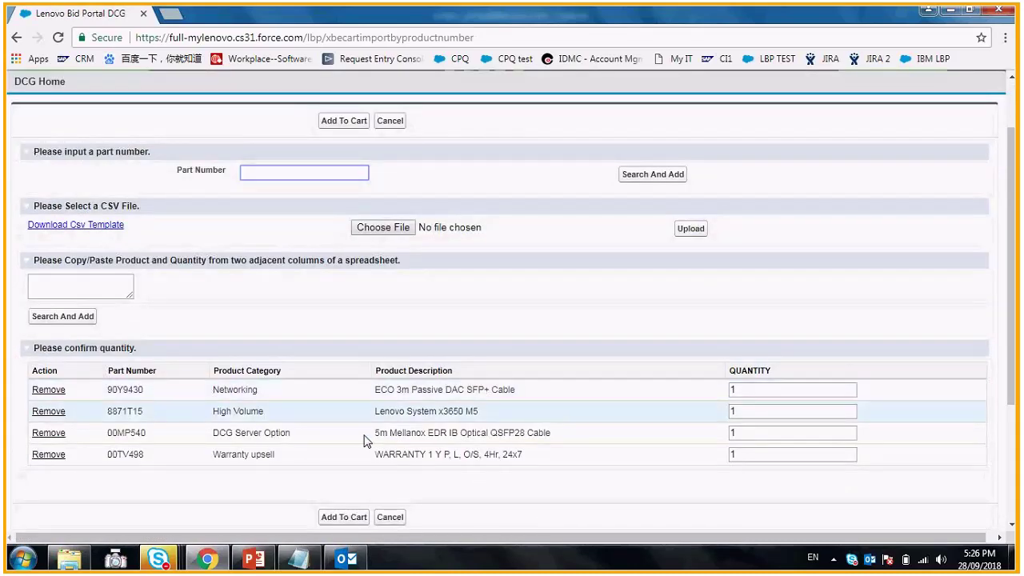
click(348, 523)
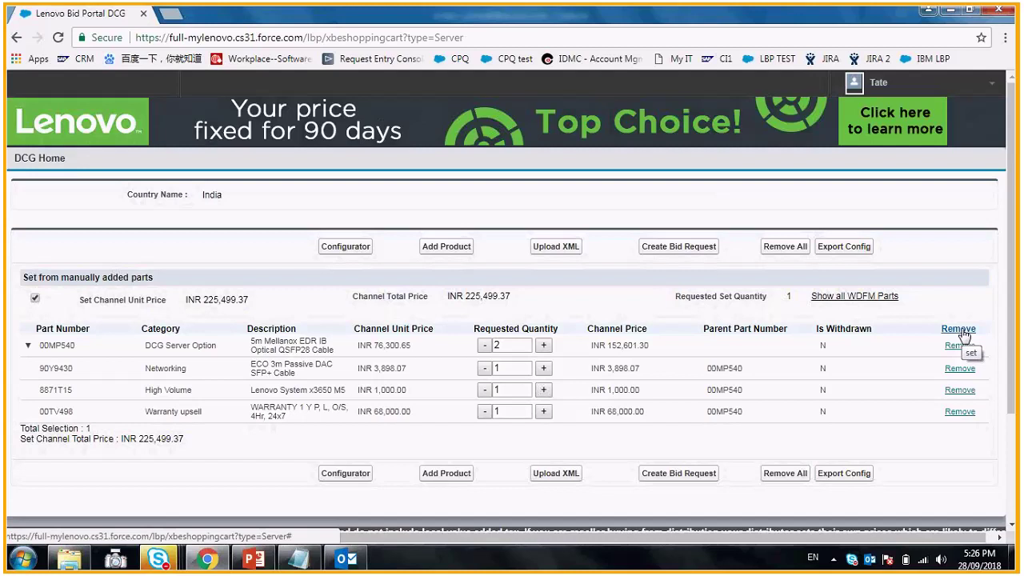
- Delete the existing cart set and copy the four part lines from Notepad
click(961, 331)
click(509, 367)
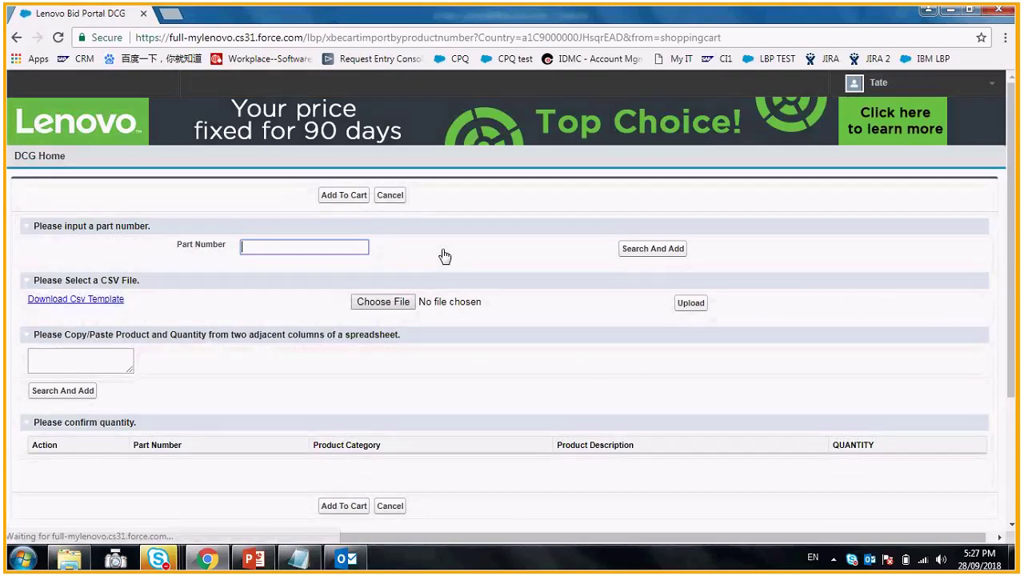
click(87, 356)
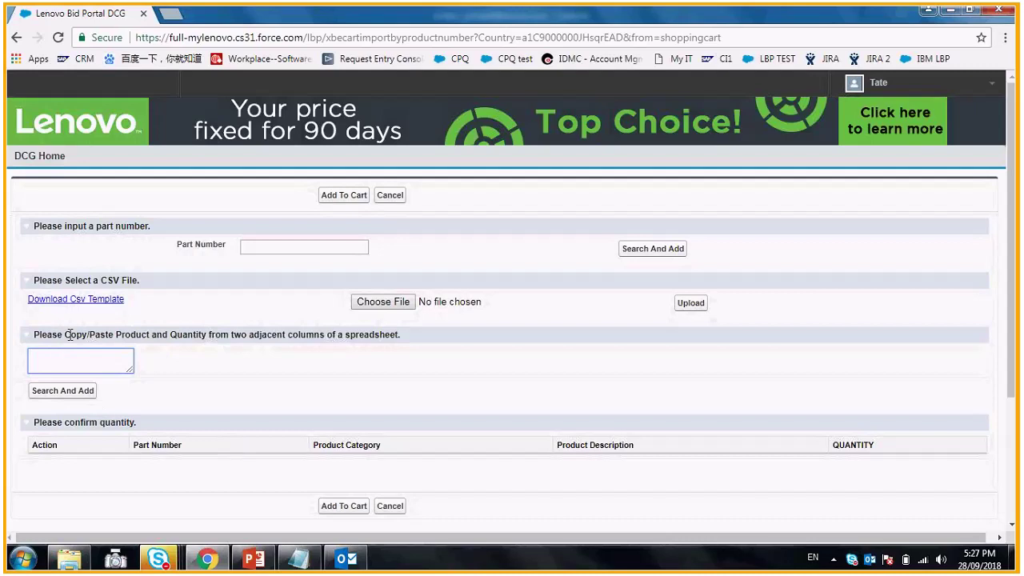
click(297, 558)
mouse_move(183, 200)
mouse_down()
mouse_move(138, 168)
mouse_move(195, 200)
mouse_up()
key(ctrl+c)
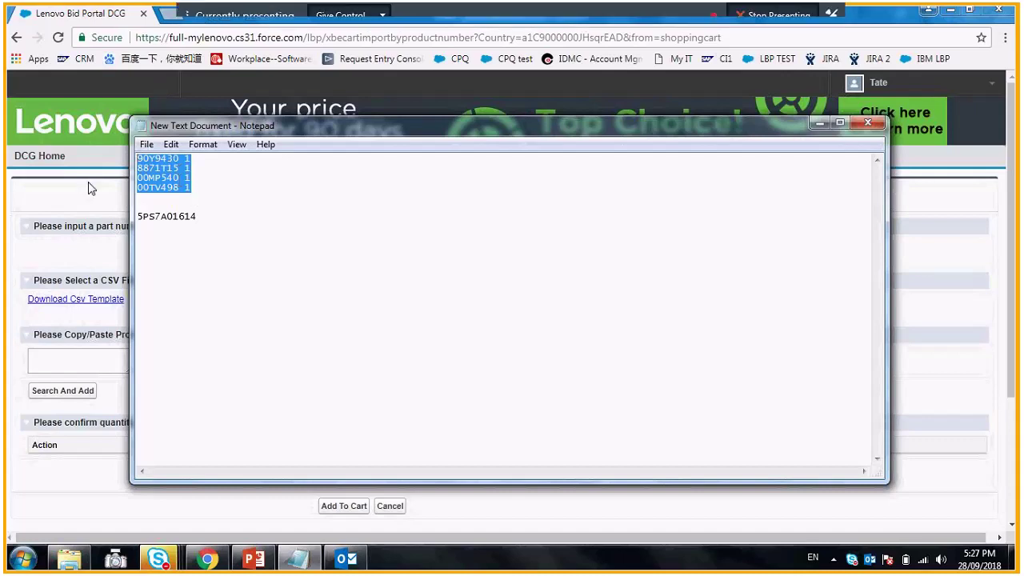
- Paste the parts into the copy/paste box and add all four to the cart at quantity 1
click(90, 188)
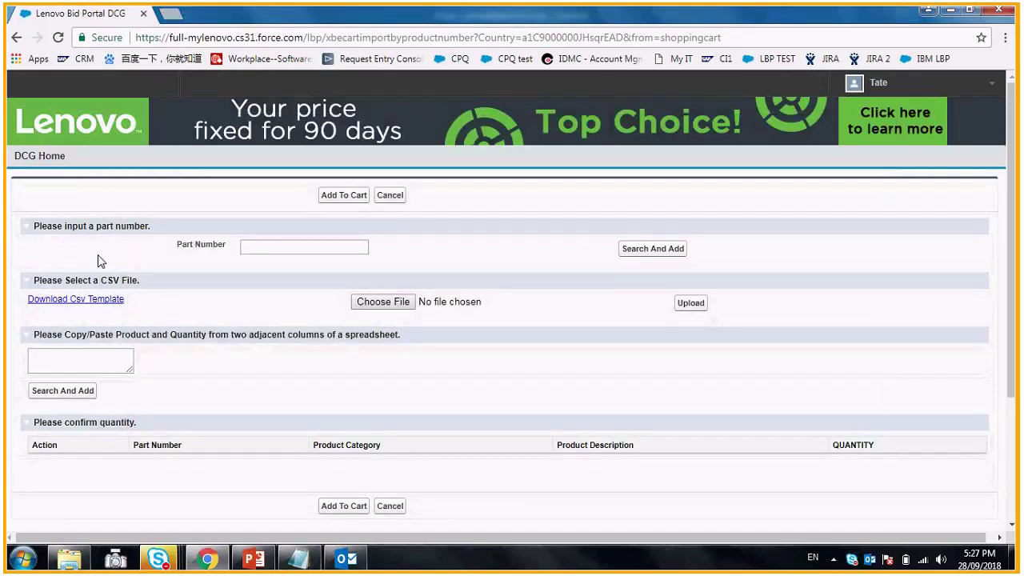
click(80, 360)
key(ctrl+v)
click(76, 400)
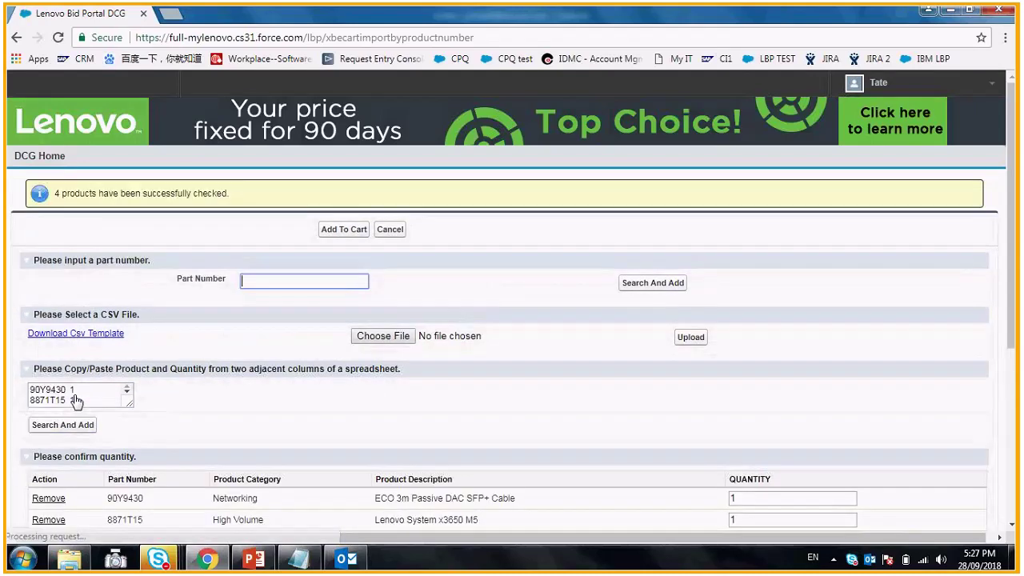
scroll(170, 371, down, 1)
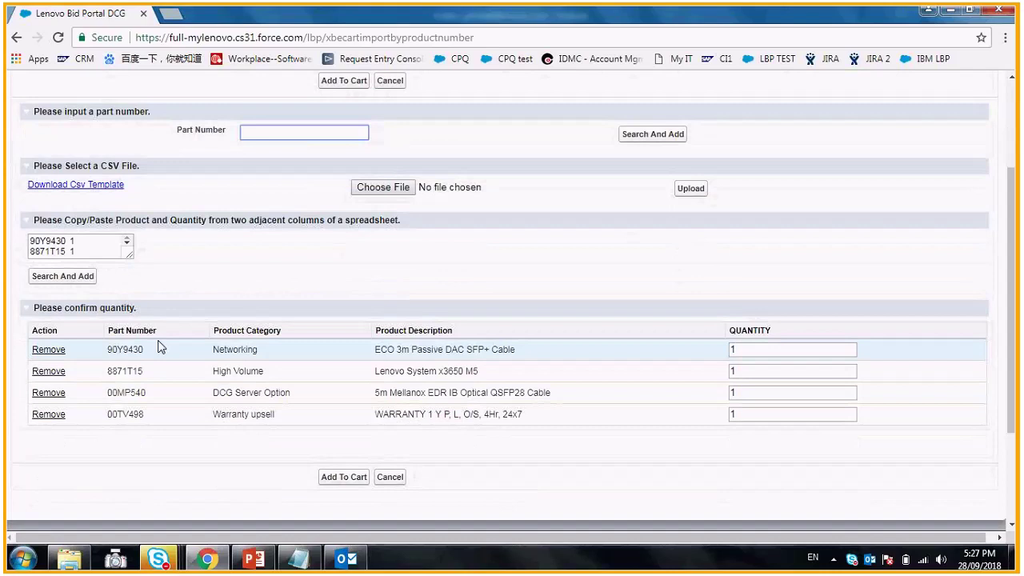
click(347, 480)
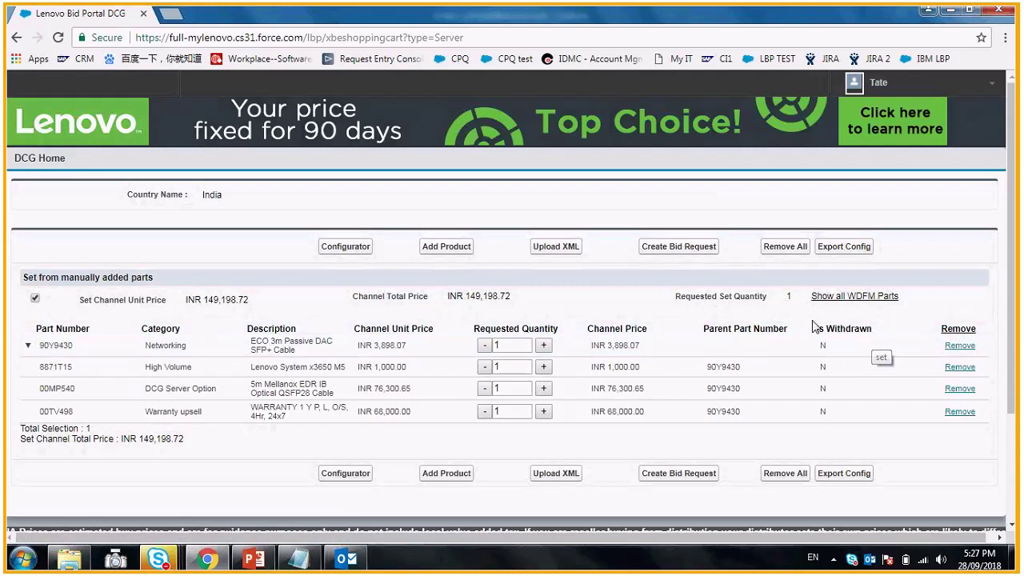
click(455, 253)
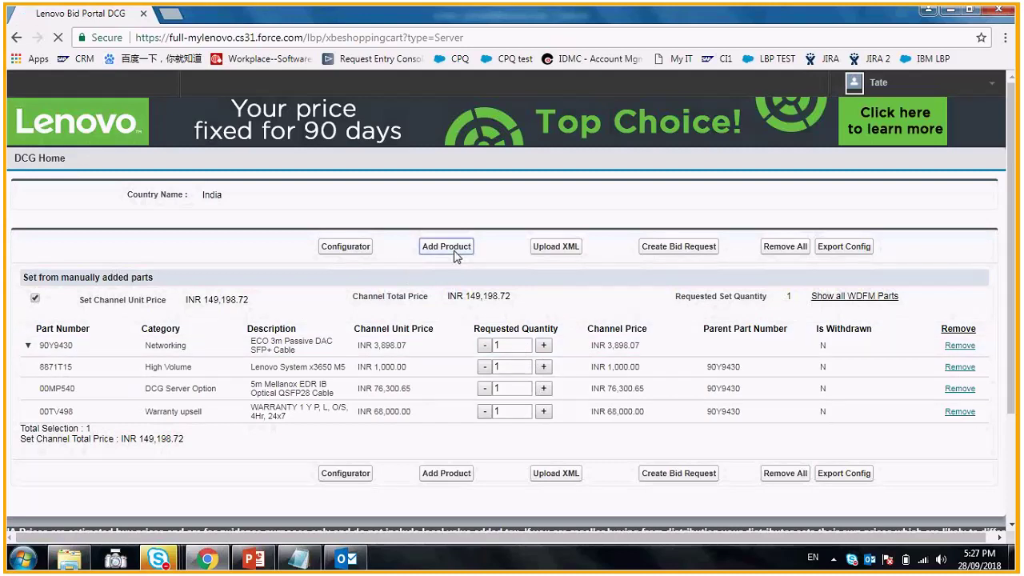
- Copy 5PS7A01614 from Notepad and add it to the cart, raising the total to INR 177,247.02
click(303, 552)
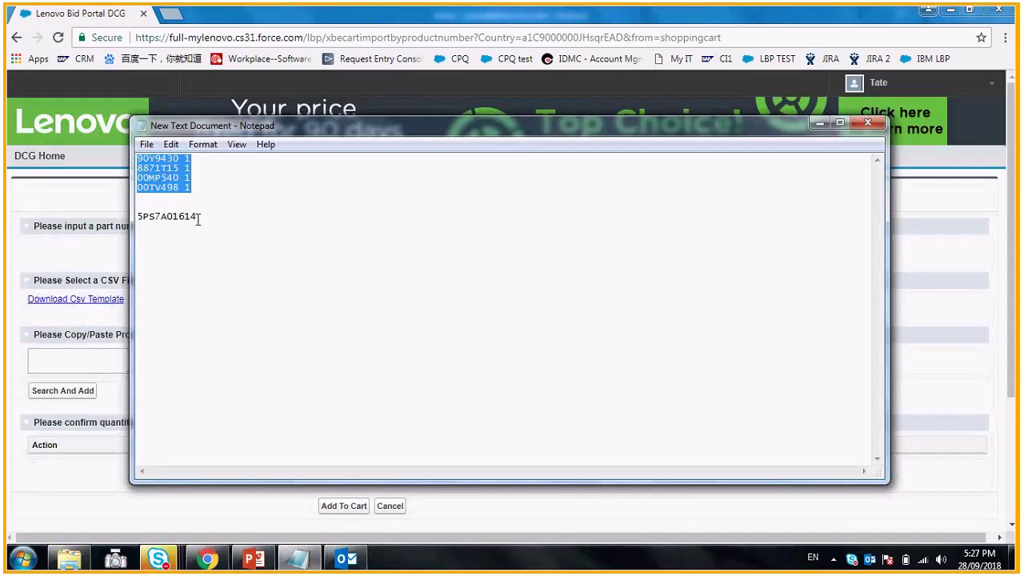
double_click(184, 216)
key(ctrl+c)
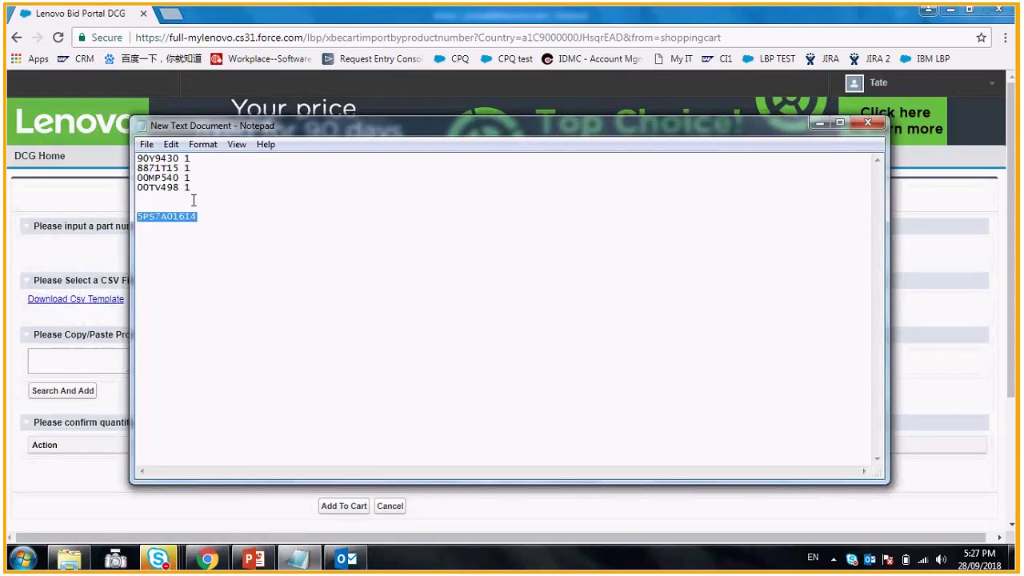
click(309, 24)
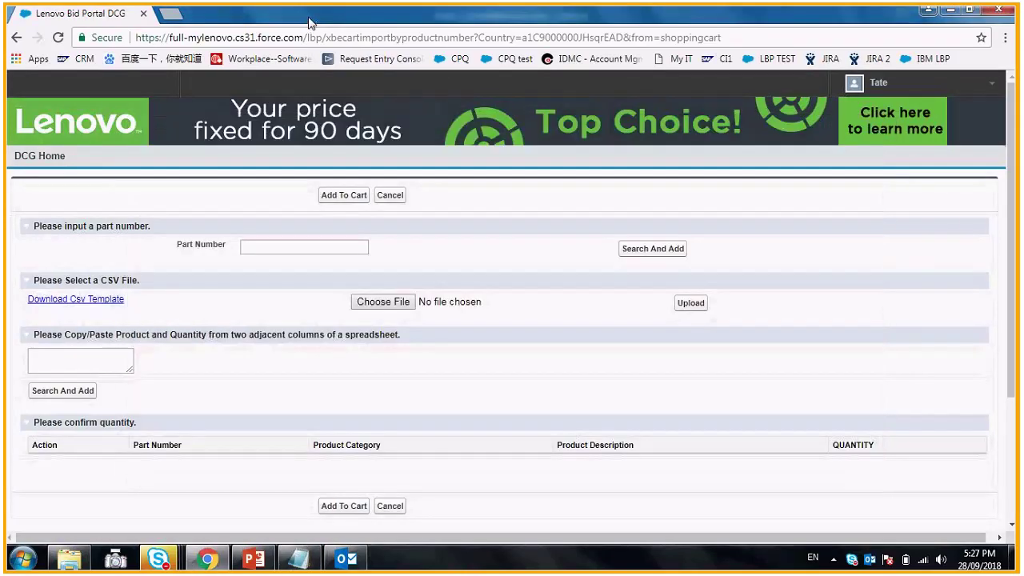
click(309, 247)
key(ctrl+v)
click(644, 249)
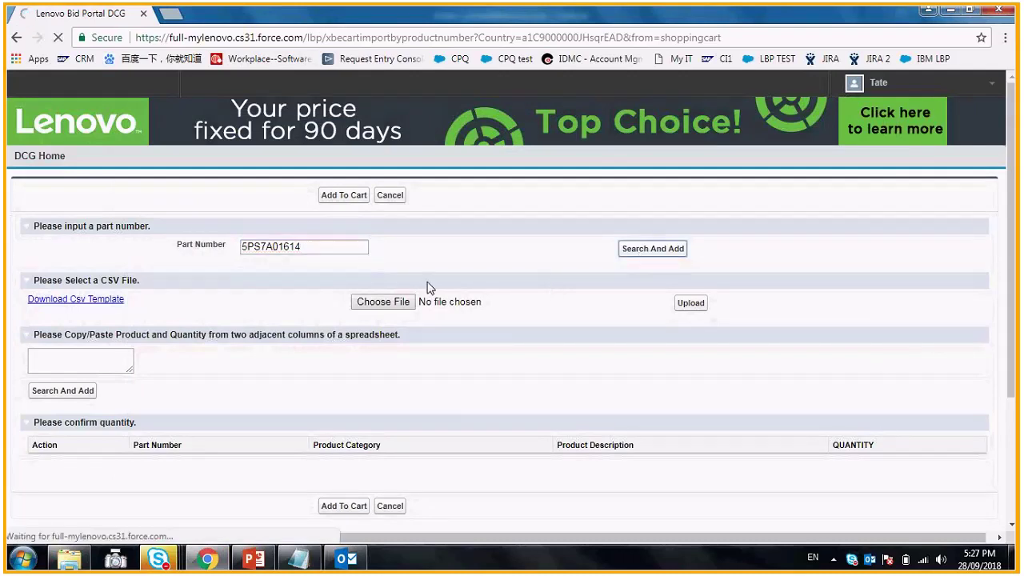
scroll(367, 479, down, 1)
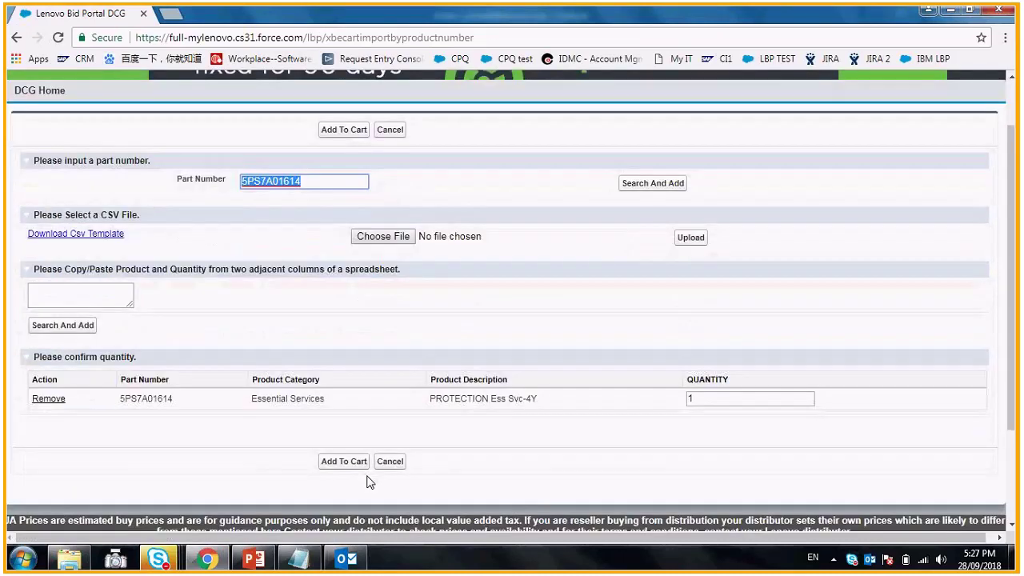
click(340, 460)
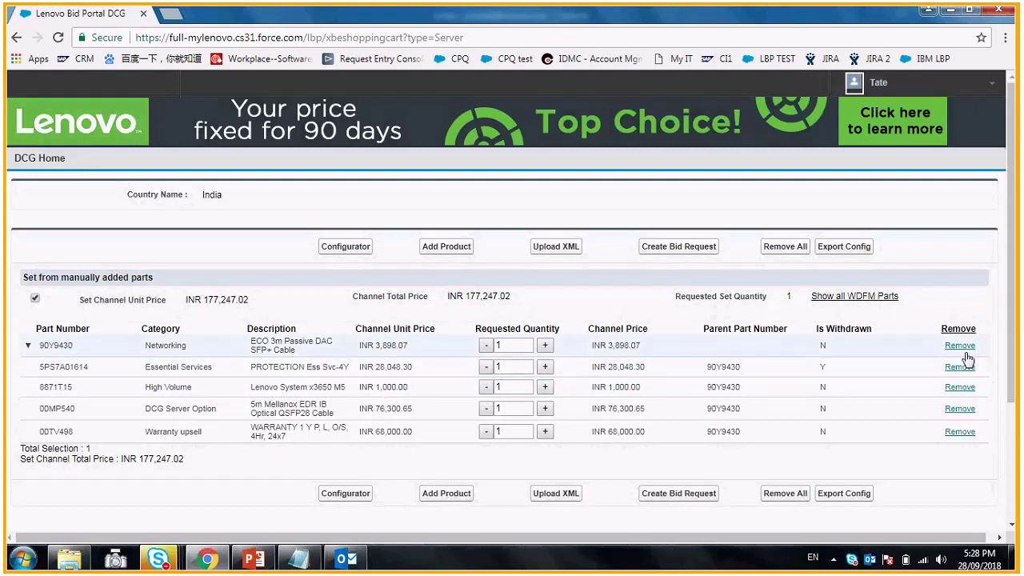
- Remove 90Y9430, 8871T15, 00MP540 and 00TV498 from the cart, leaving only 5PS7A01614
click(669, 257)
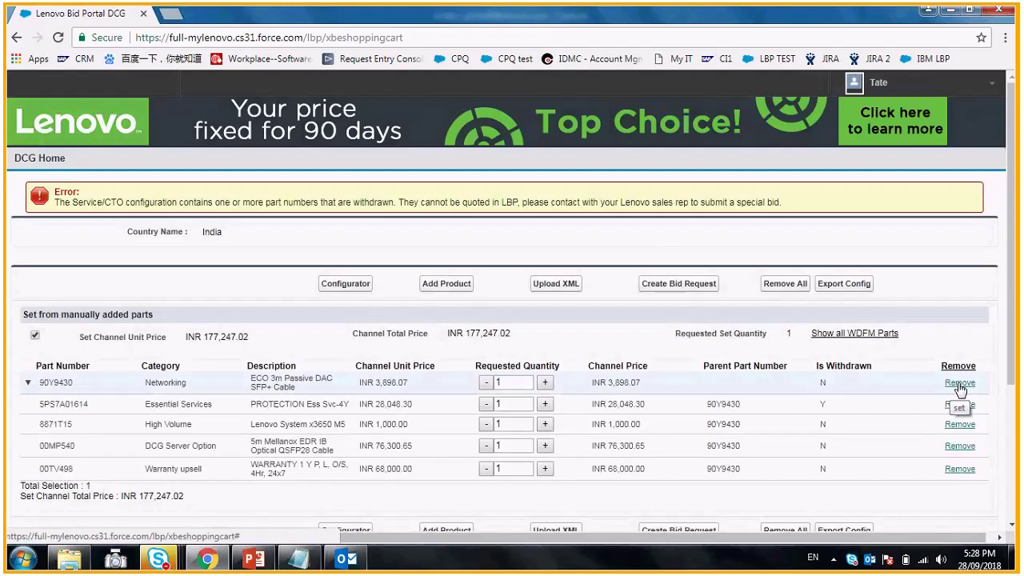
click(959, 384)
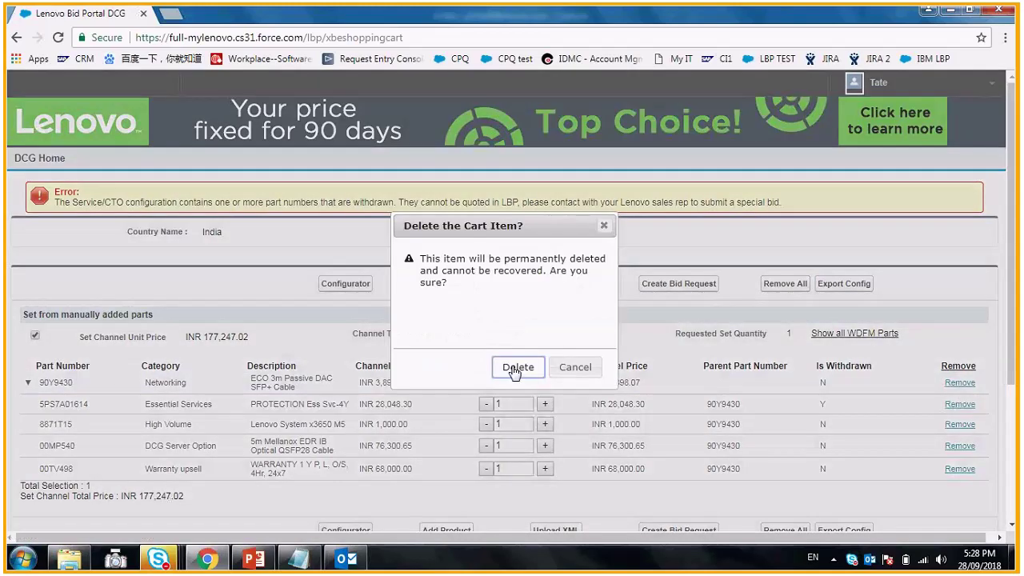
click(517, 367)
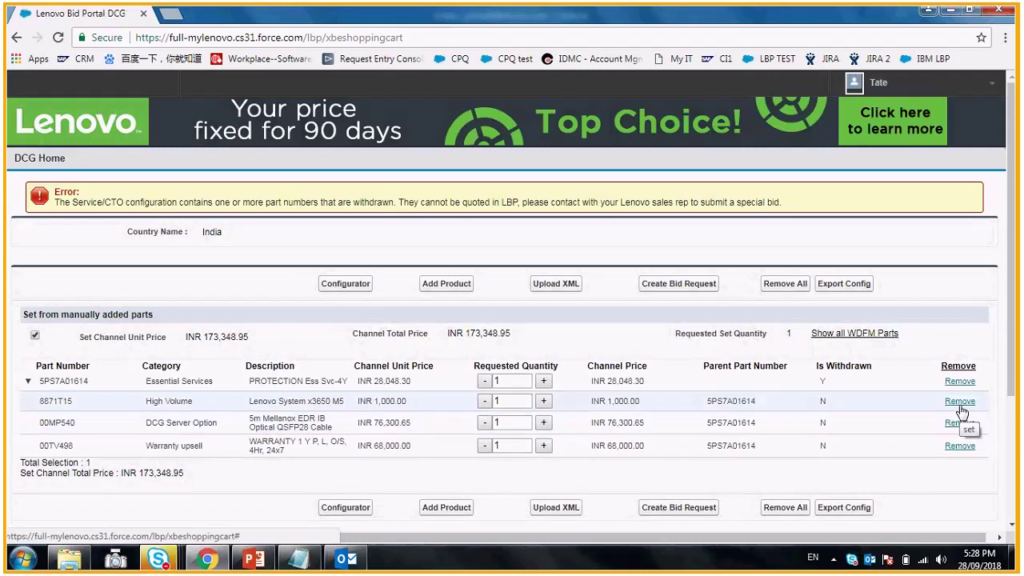
click(960, 403)
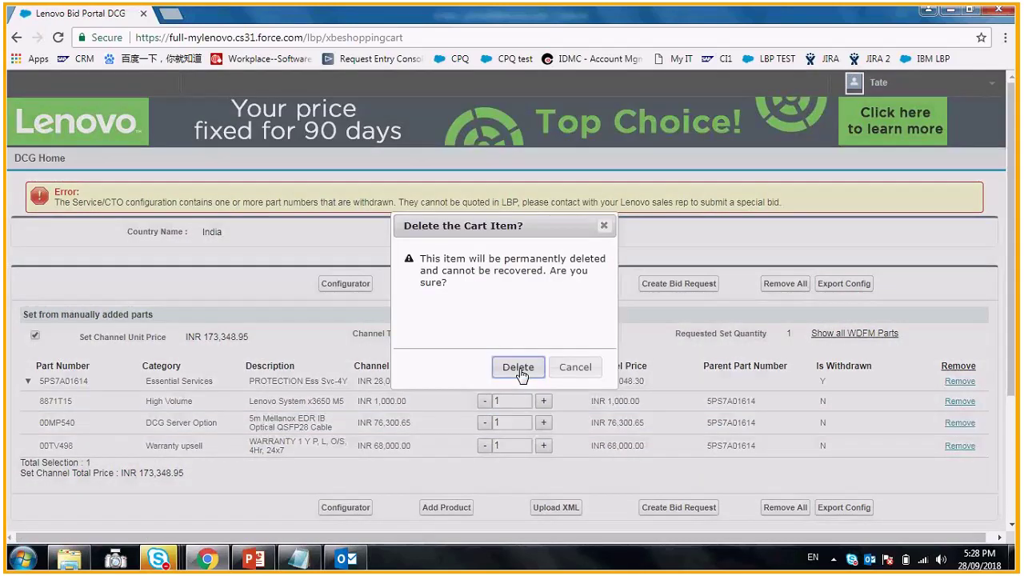
click(519, 368)
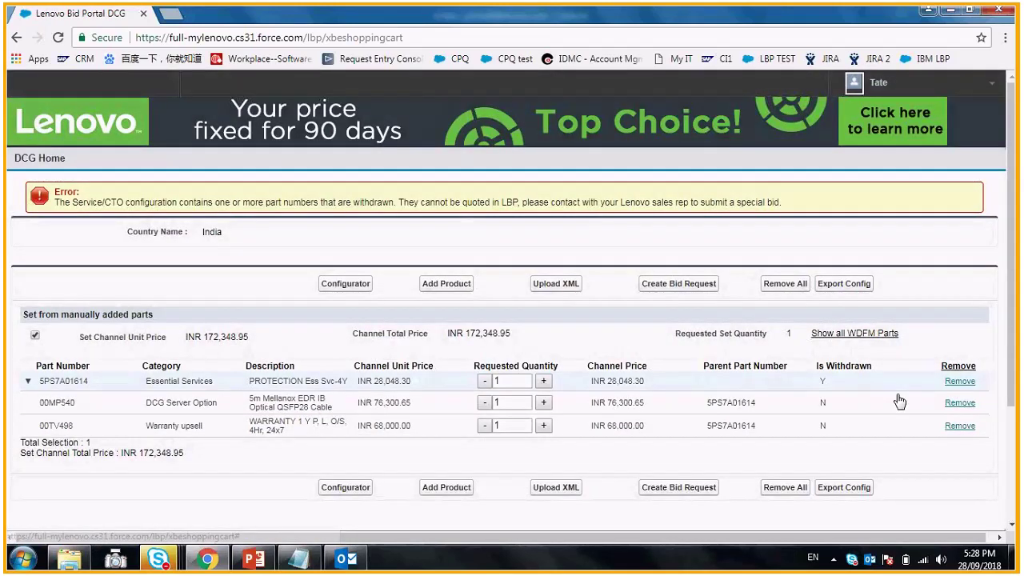
click(960, 403)
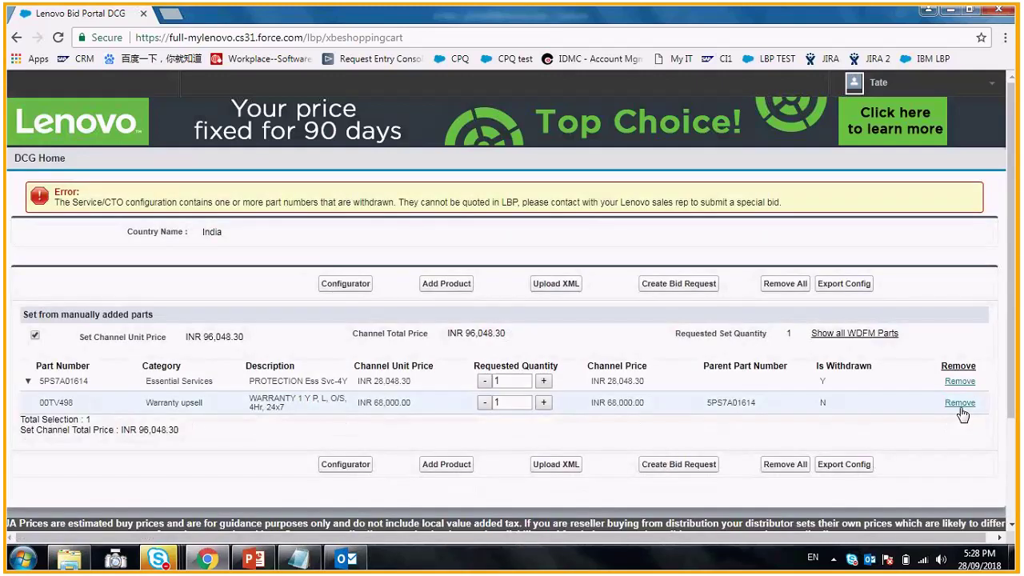
click(960, 403)
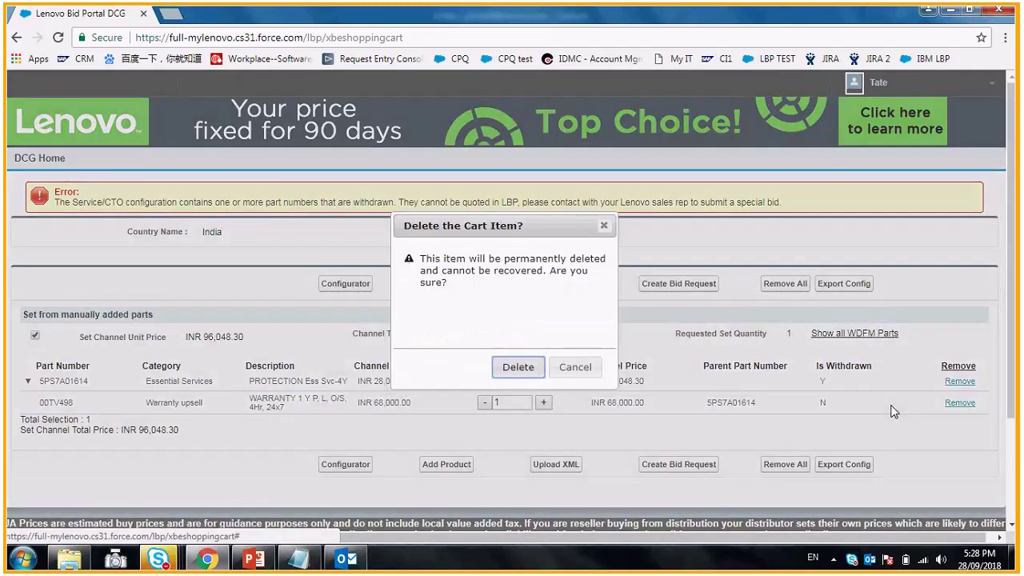
click(518, 367)
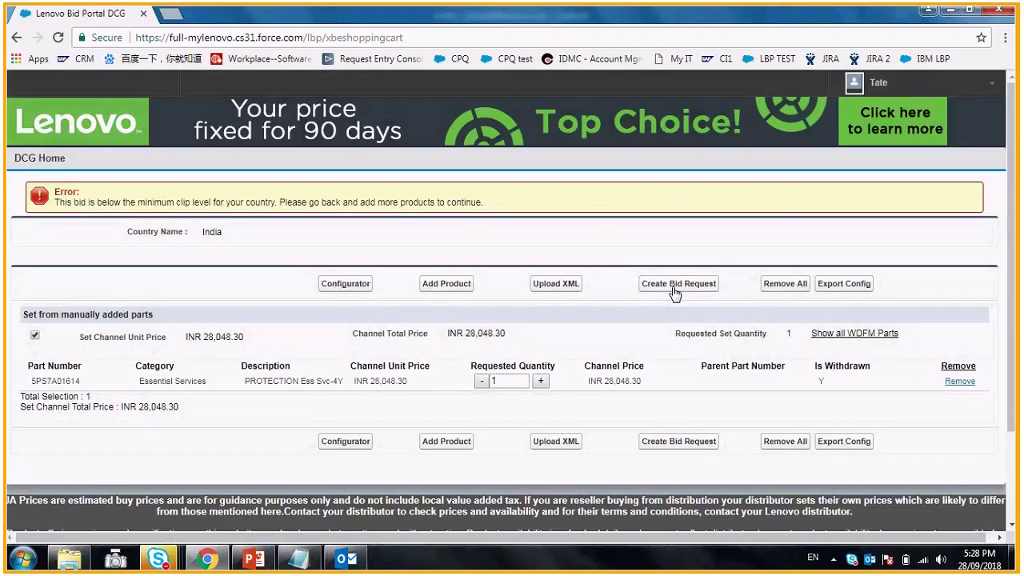
click(516, 381)
- Set the 5PS7A01614 quantity to 10000, then 1000, trying Create Bid Request after each
text(0000)
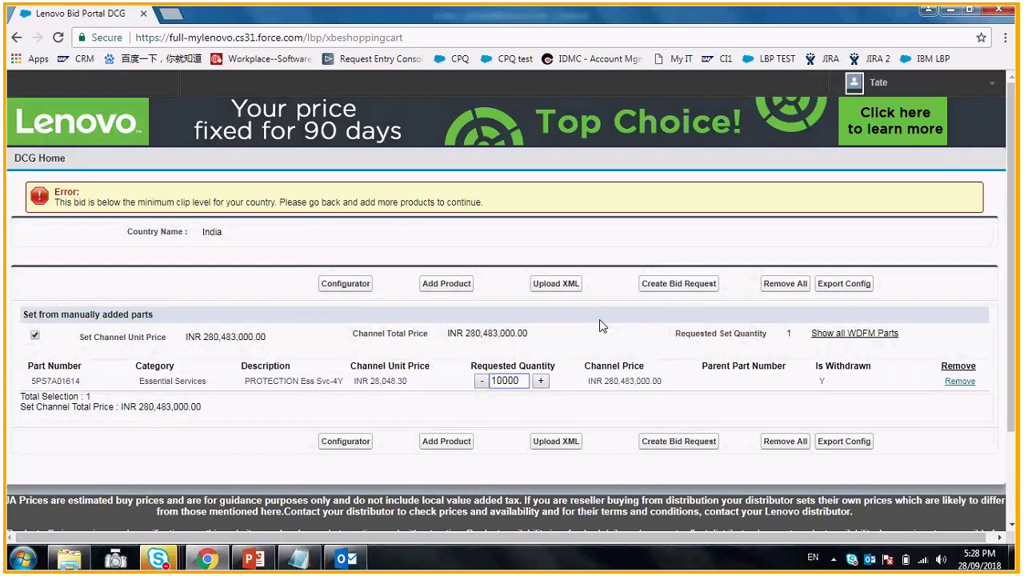
click(678, 284)
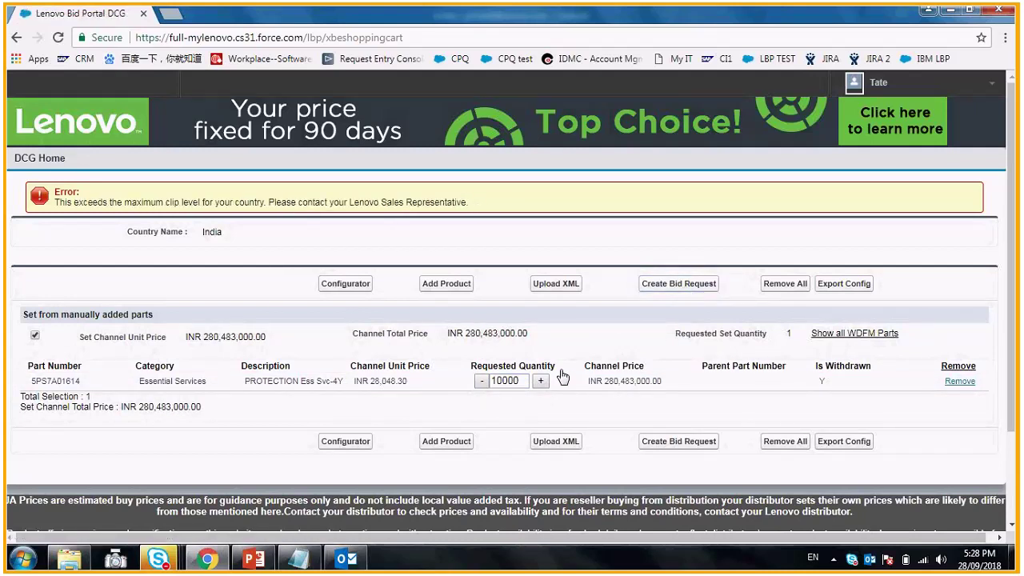
click(526, 382)
key(BackSpace)
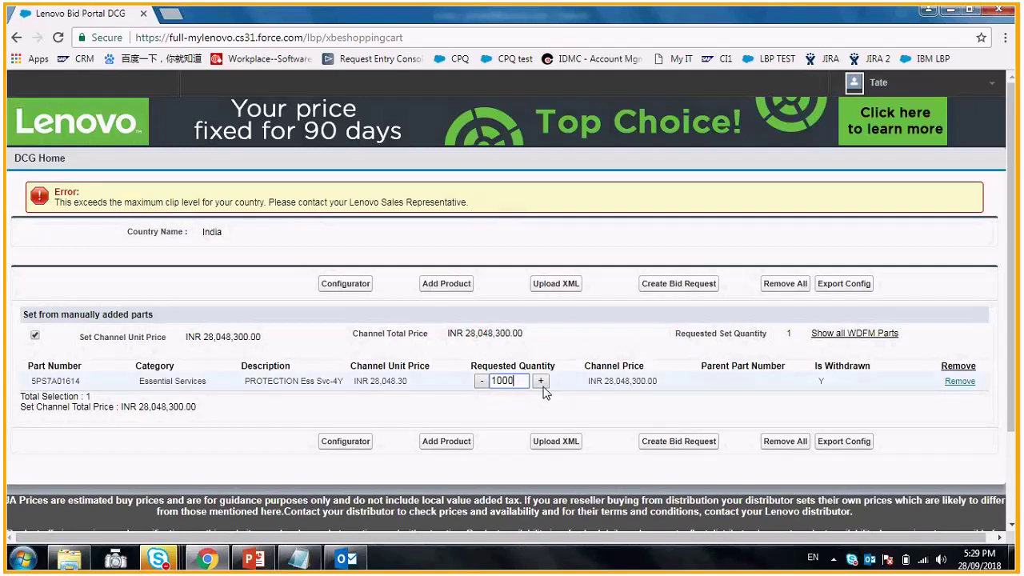
click(679, 285)
- Re-enter the quantity as 1000 and retry creating the bid request
click(490, 381)
text(1)
click(526, 380)
key(BackSpace)
key(BackSpace)
key(BackSpace)
key(BackSpace)
text(00)
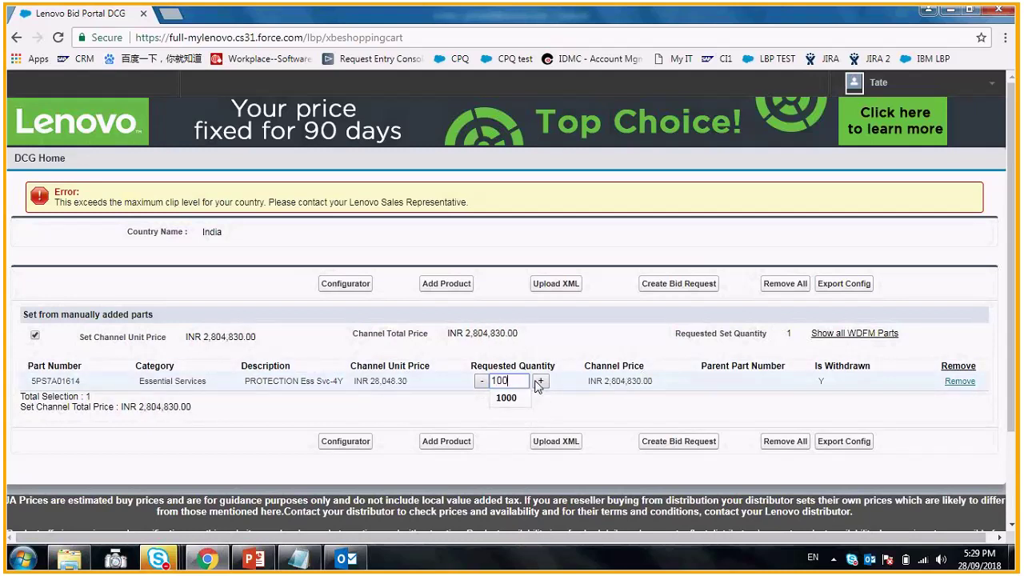
click(676, 289)
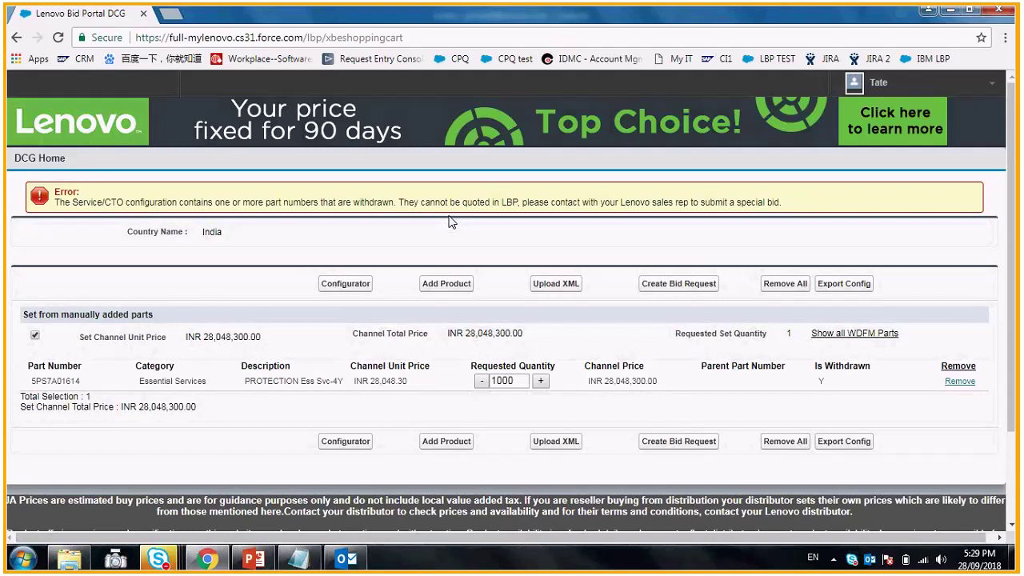
- Swap 5PS7A01614 for part 00MP540 (INR 76,300.65) in the cart and open the bid request form
click(960, 382)
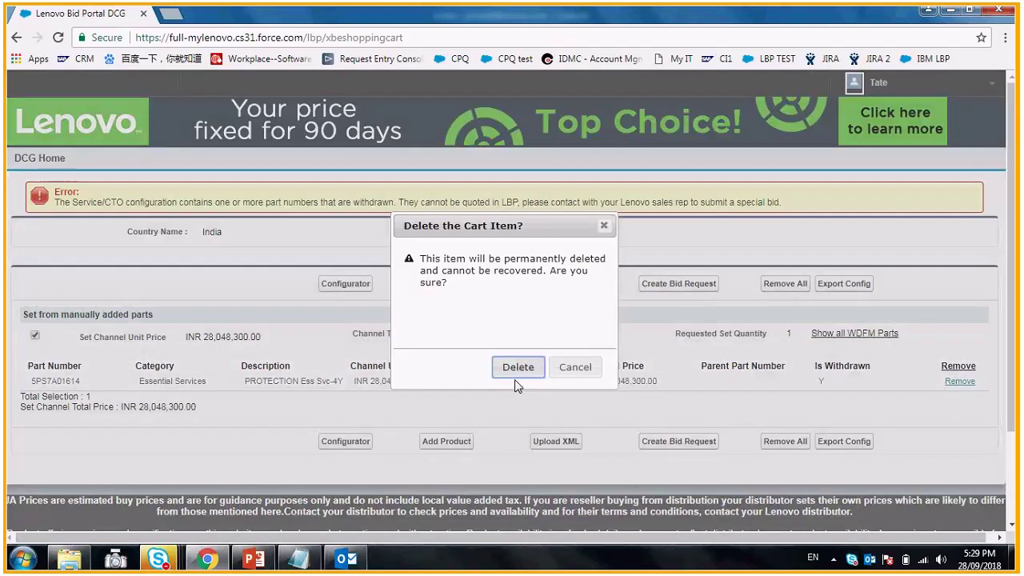
click(516, 370)
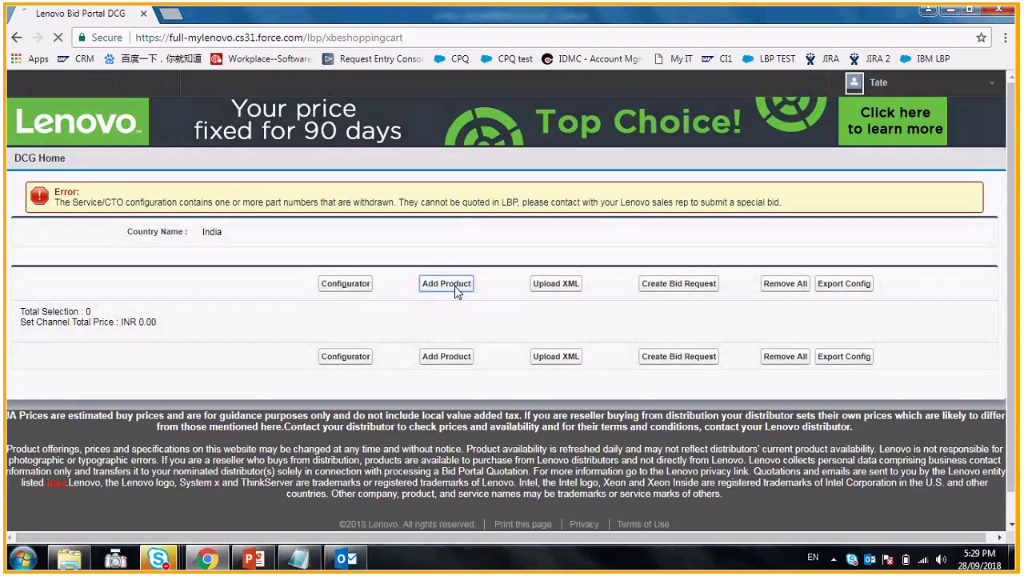
click(304, 246)
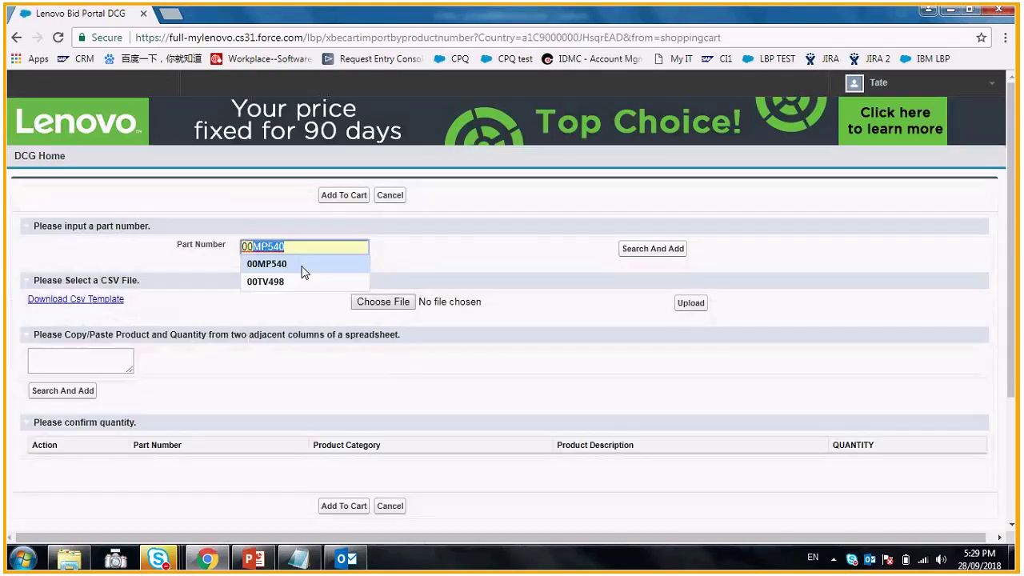
click(267, 263)
click(675, 256)
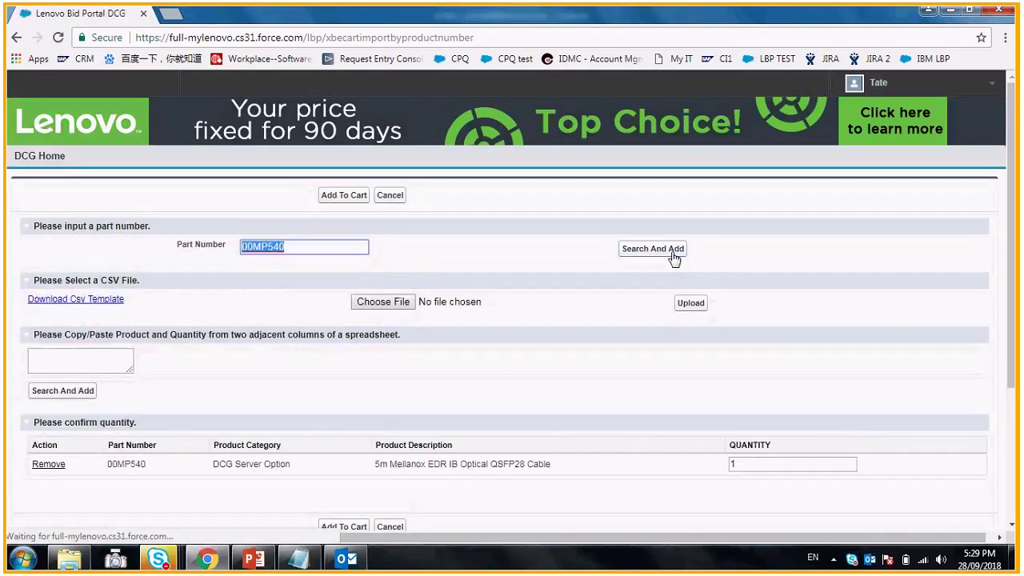
scroll(297, 398, down, 1)
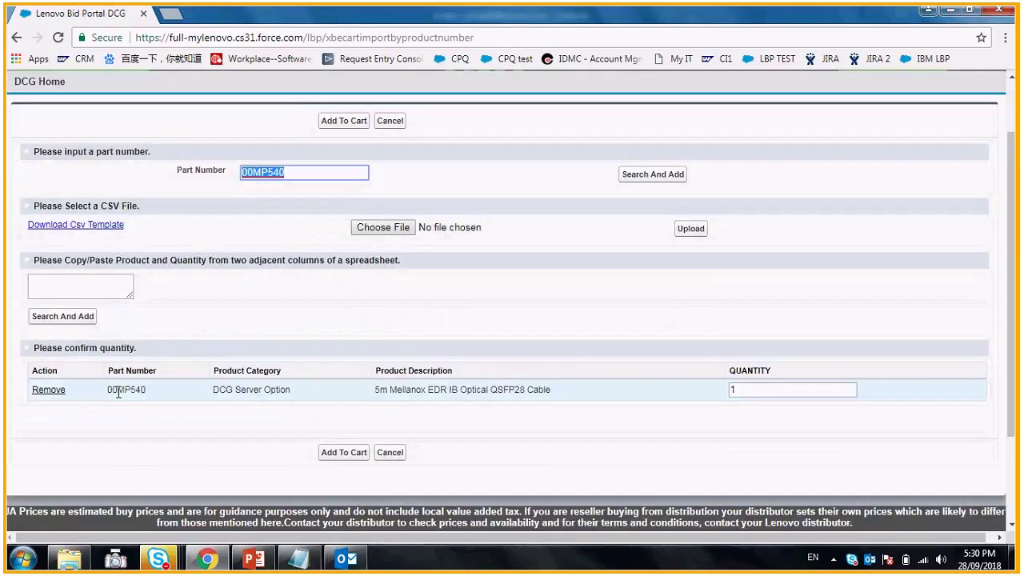
click(345, 455)
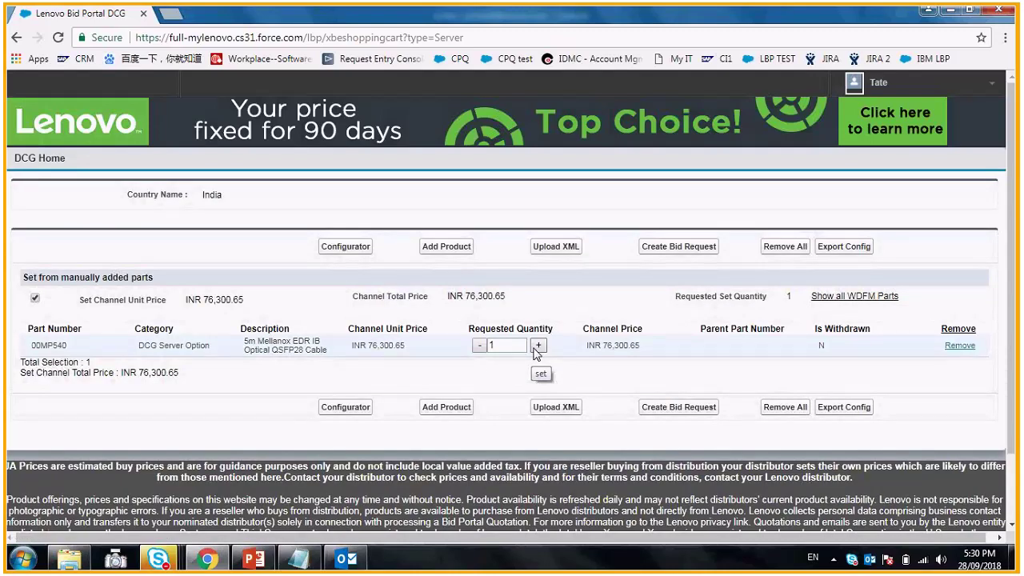
click(678, 258)
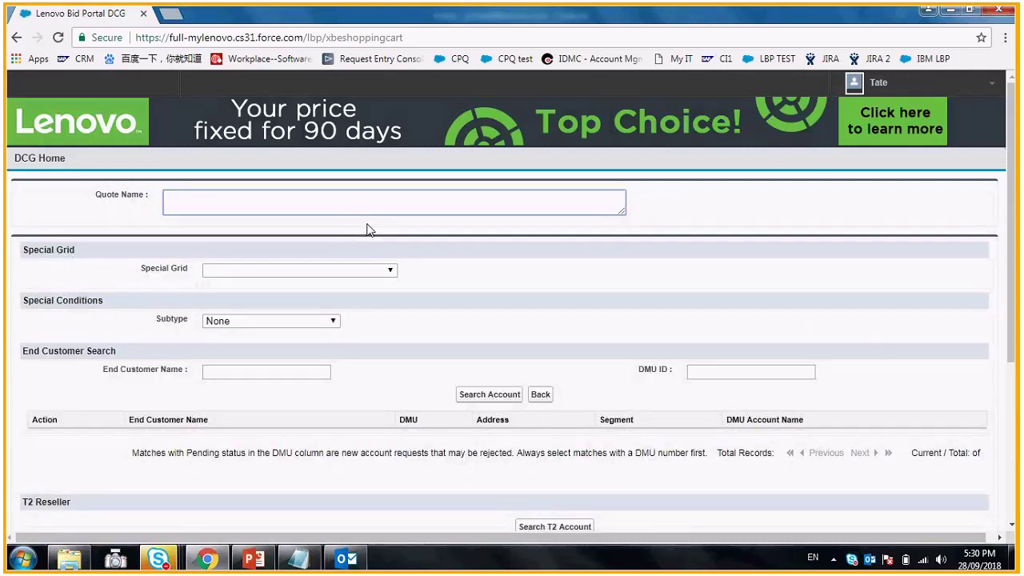
click(231, 202)
- Enter DEMO as the quote name and try the IN Auto-approve Special Grid, then clear it
text(DEMO)
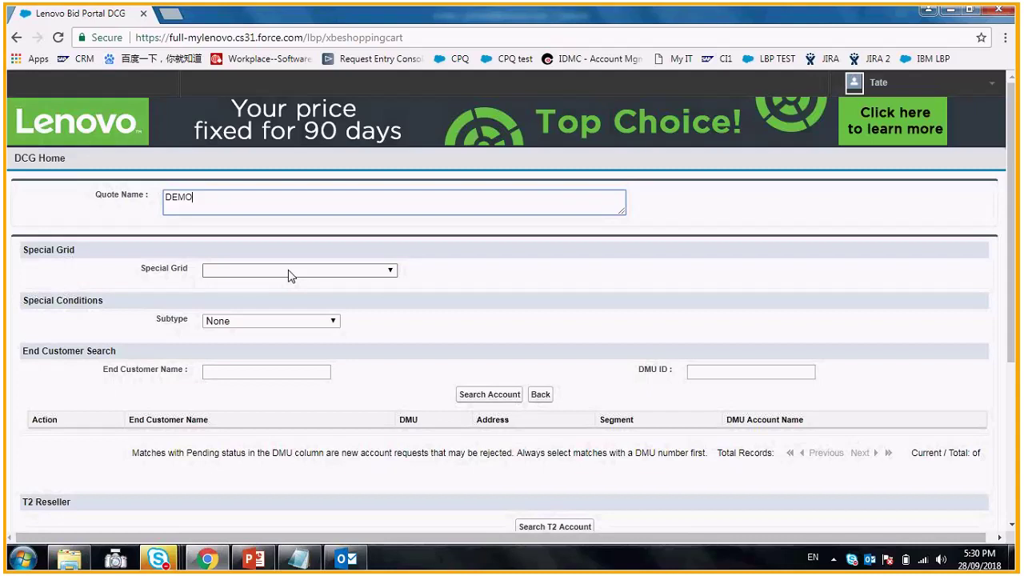
click(294, 272)
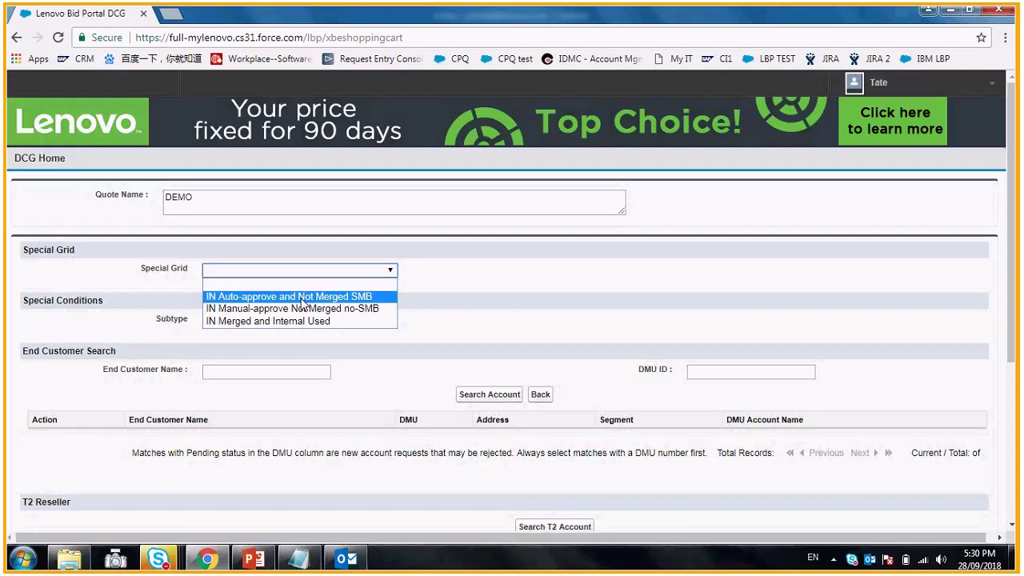
click(302, 297)
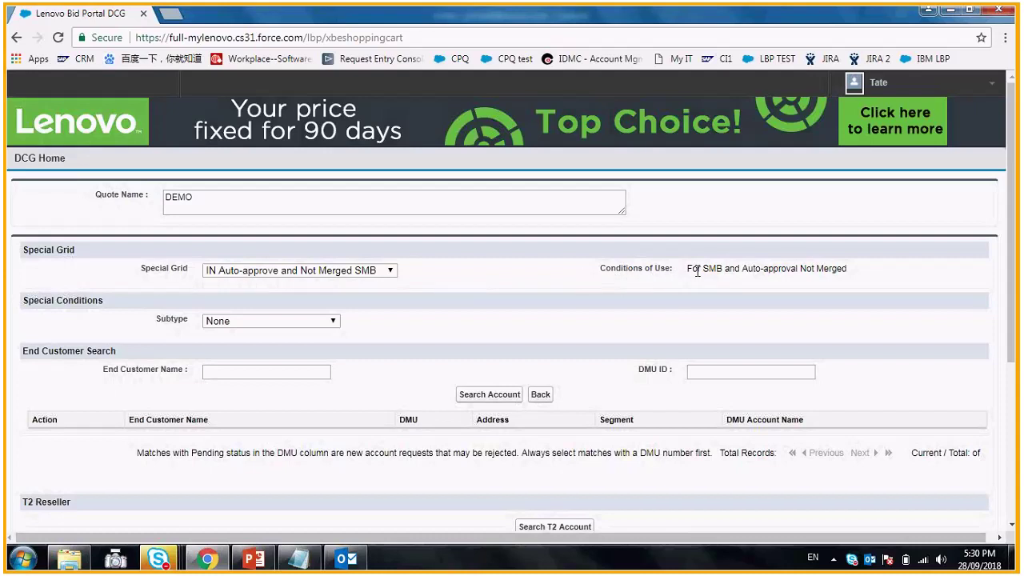
click(378, 272)
click(348, 285)
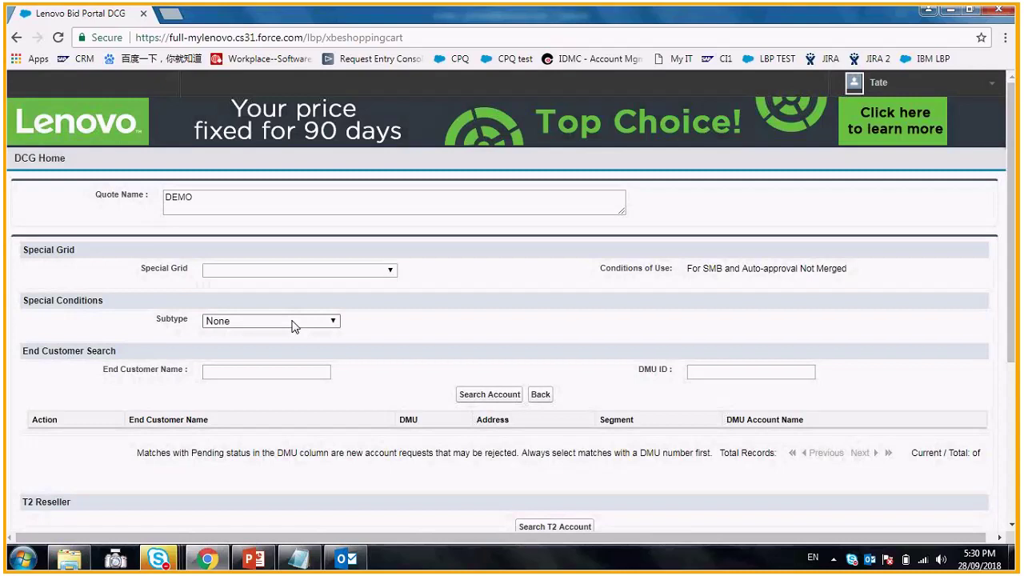
- Switch the Subtype to BP Internal, then return it to None
click(293, 326)
click(276, 343)
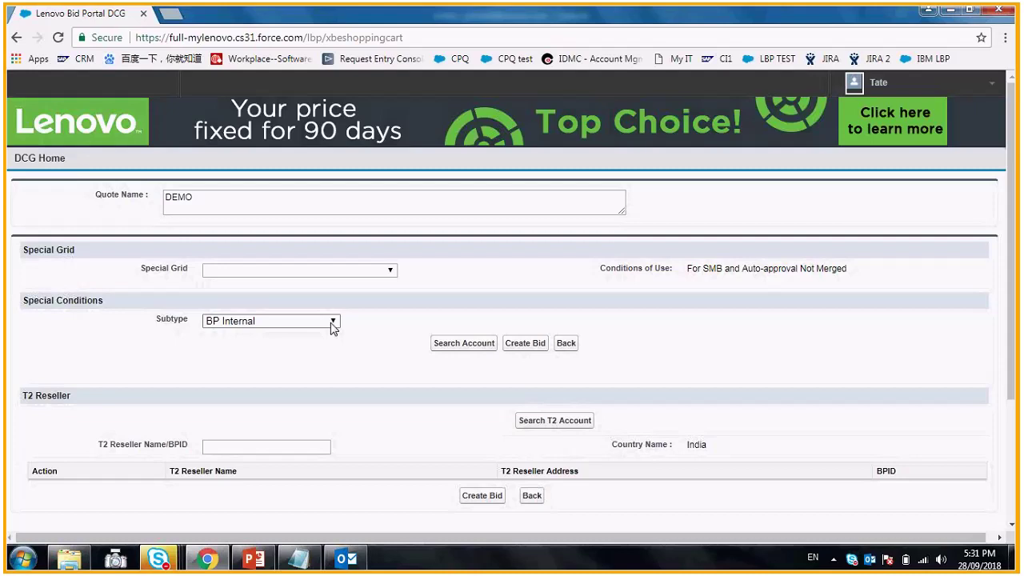
click(332, 323)
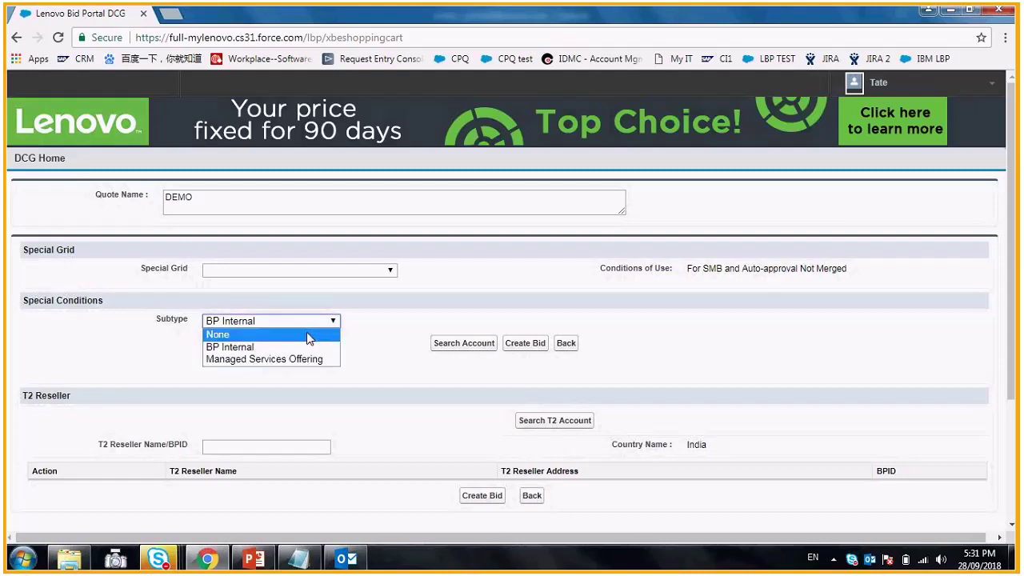
click(309, 336)
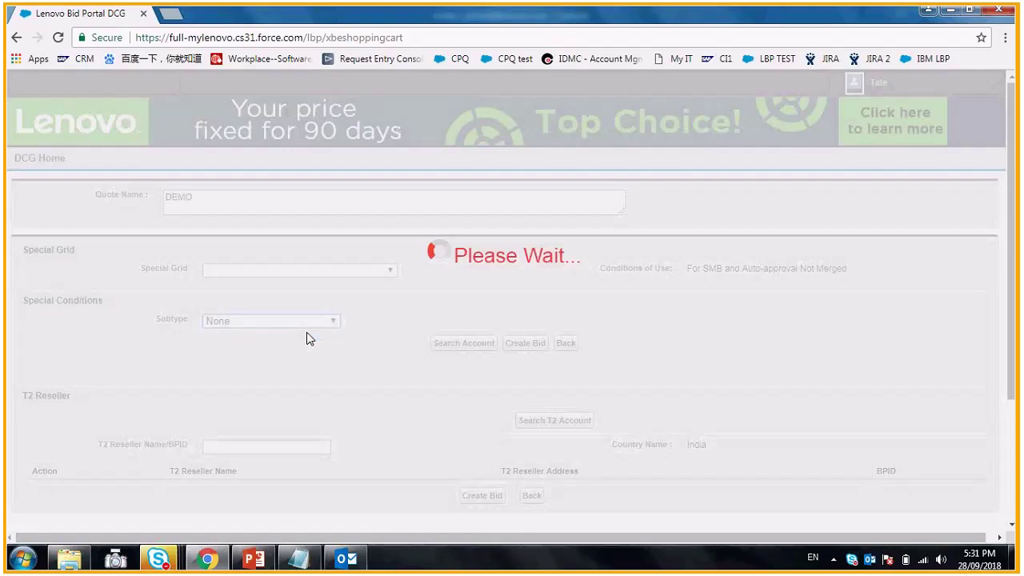
scroll(435, 296, down, 1)
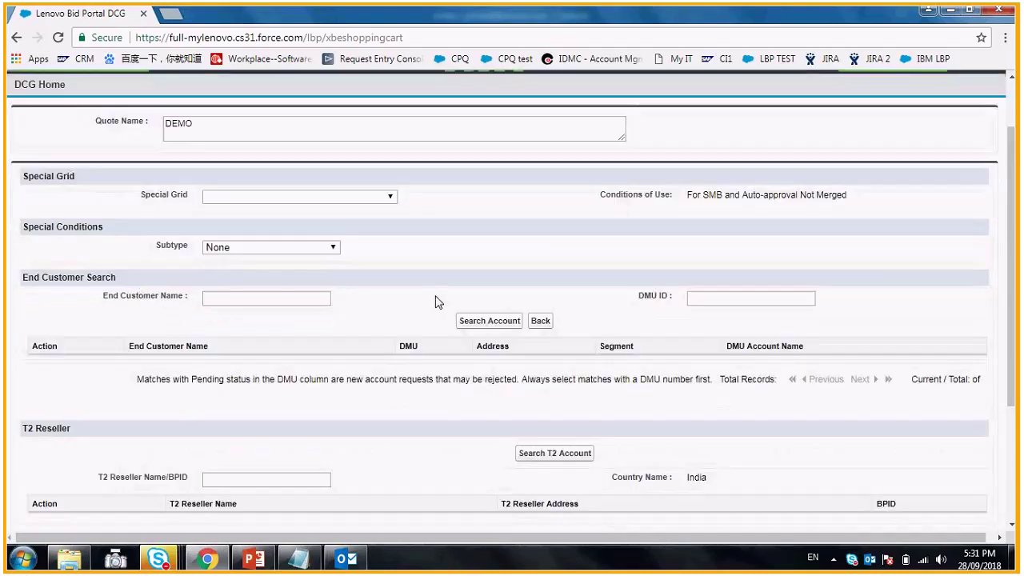
click(263, 301)
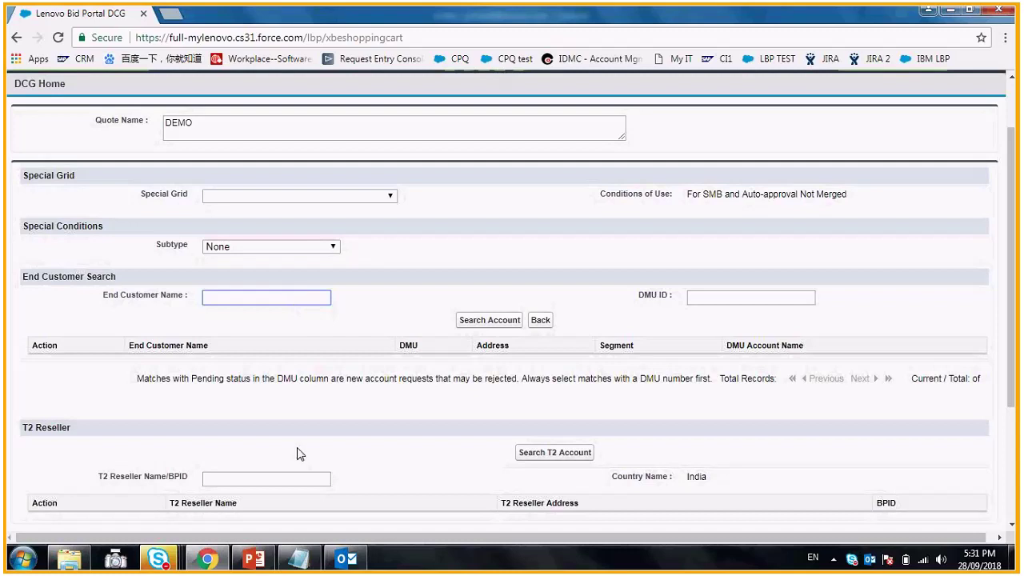
scroll(297, 453, down, 1)
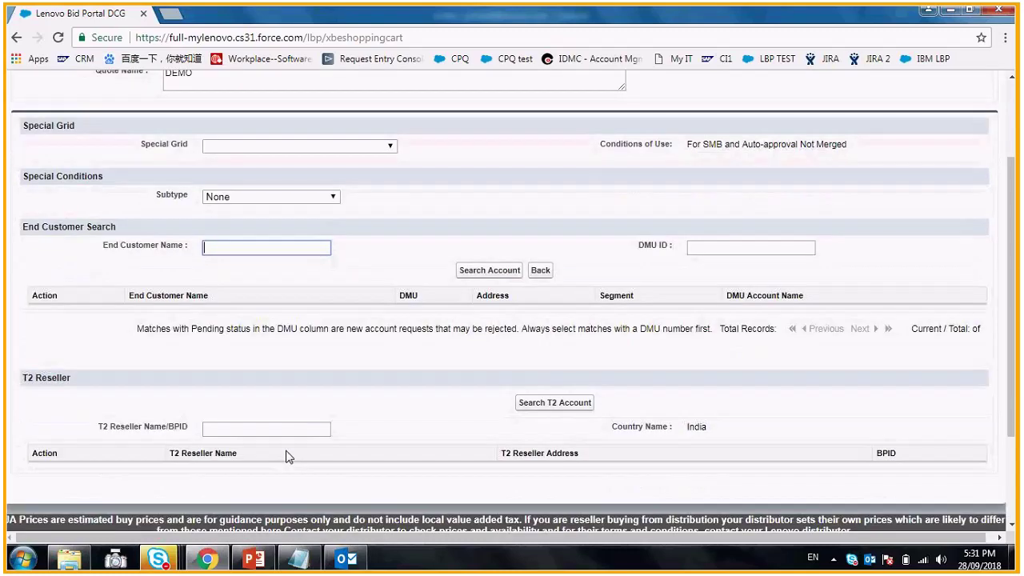
click(232, 430)
scroll(193, 412, down, 1)
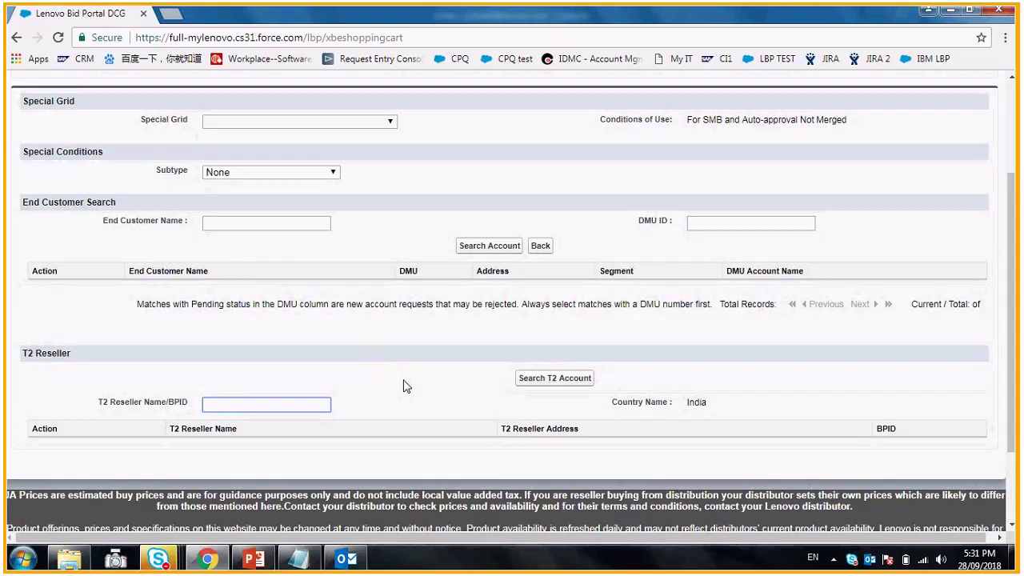
scroll(404, 386, up, 1)
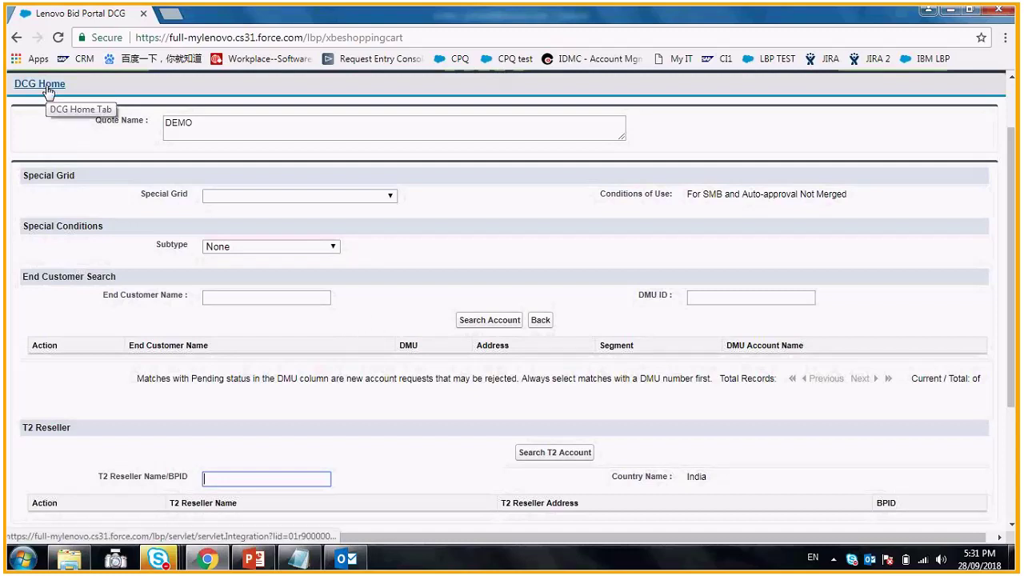
scroll(36, 92, up, 1)
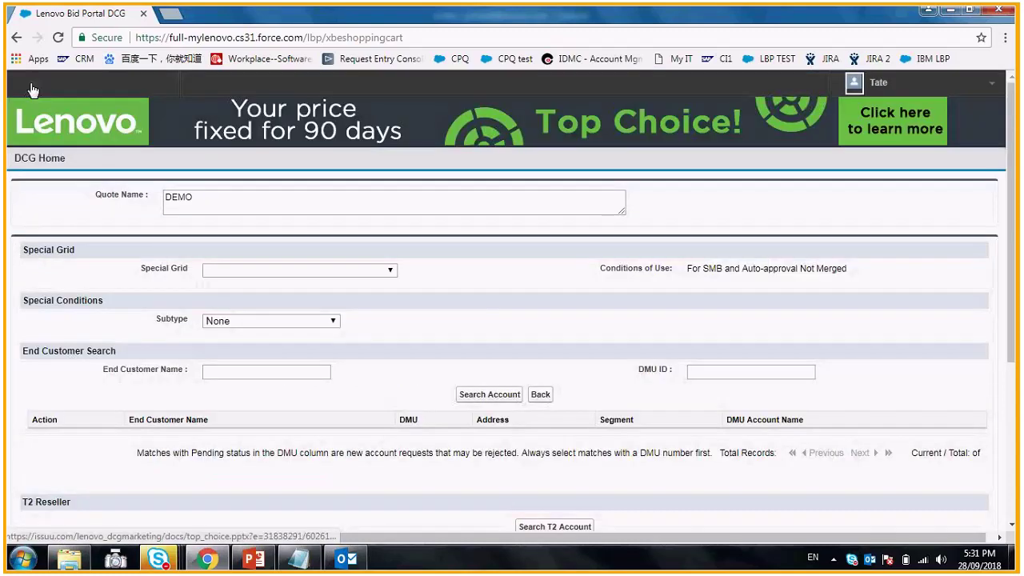
- Back on the cart, raise part 00MP540's requested quantity to 4 and start a new bid request
click(15, 38)
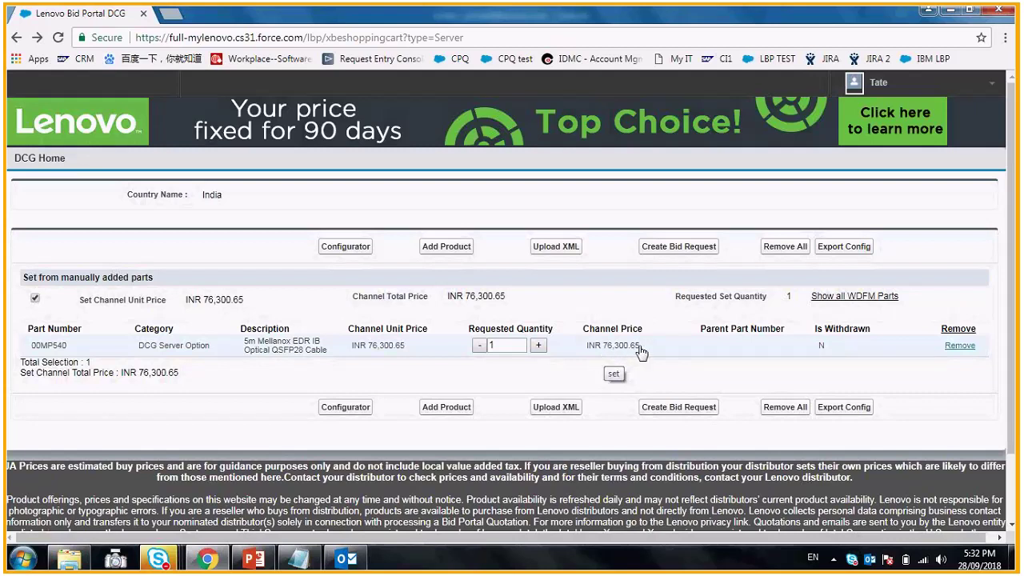
click(540, 347)
click(540, 347)
click(540, 348)
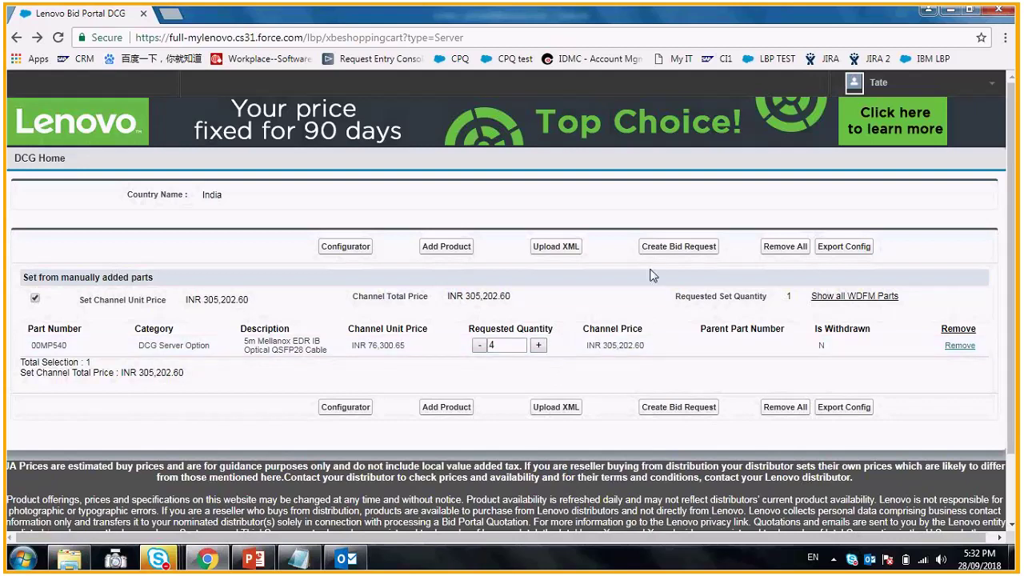
click(672, 253)
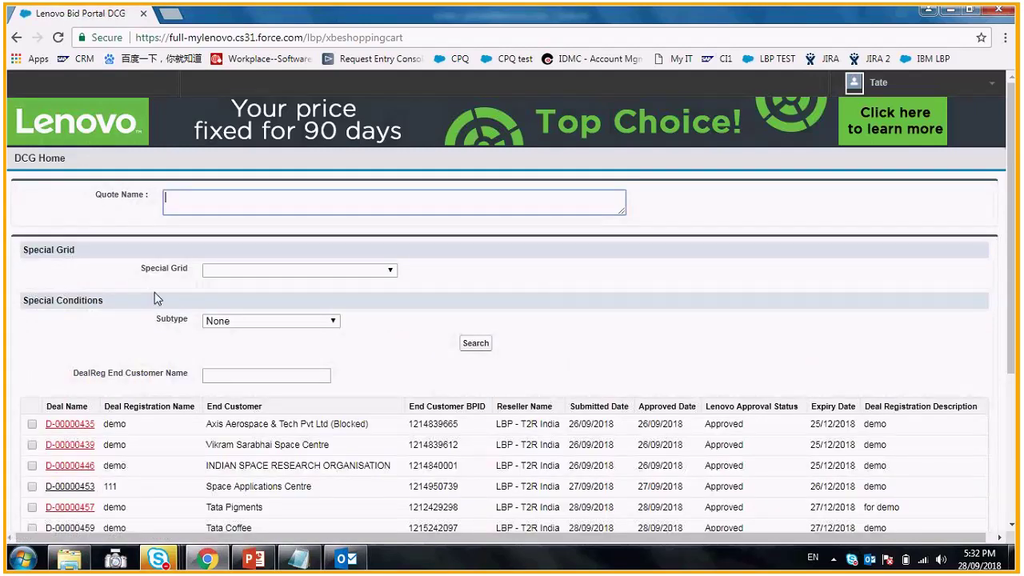
- Name the quote DEMO, tick deal D-00000446 (INDIAN SPACE RESEARCH ORGANISATION), and create the bid
scroll(159, 309, down, 1)
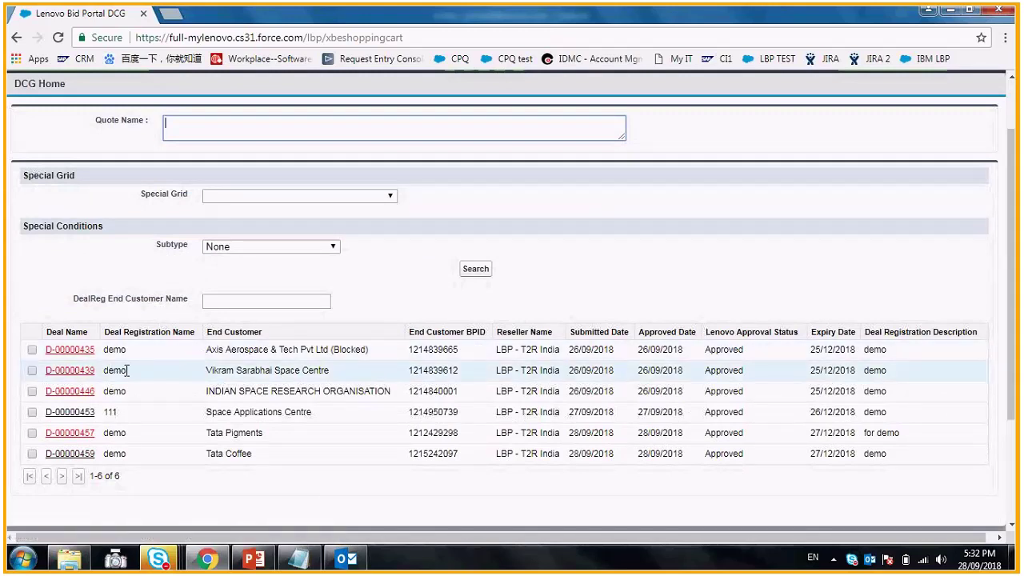
scroll(184, 304, up, 1)
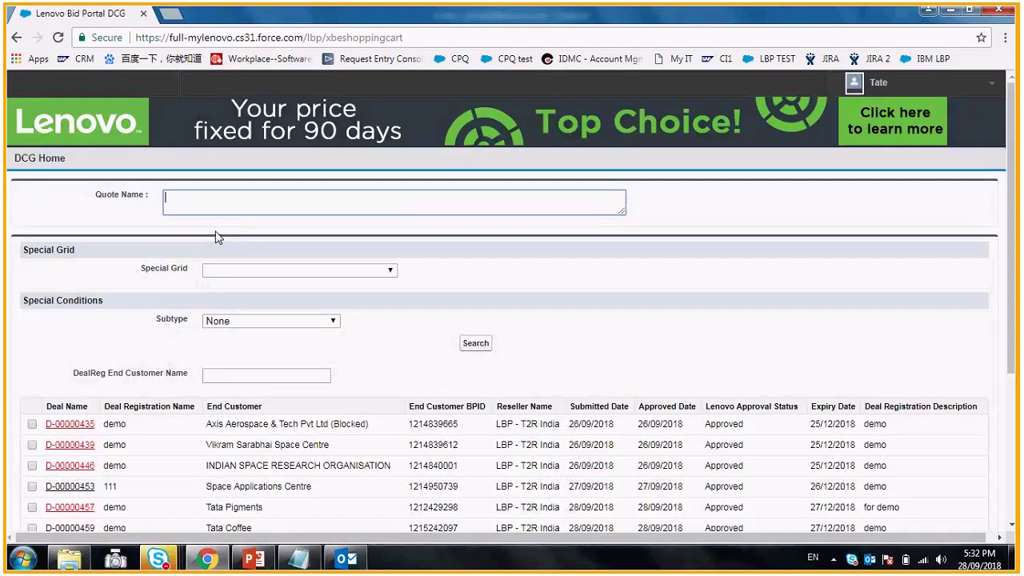
text(DEMO)
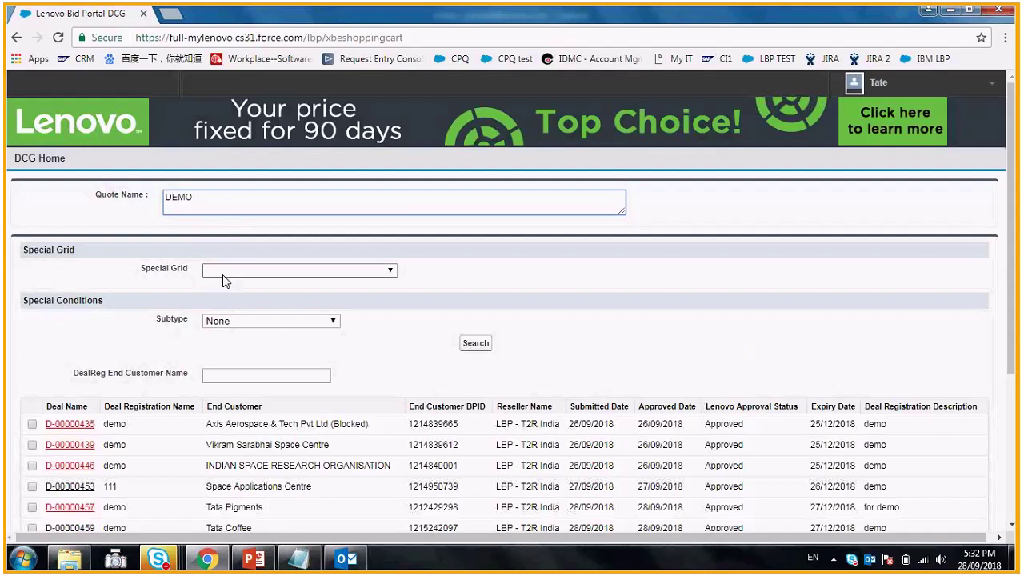
scroll(304, 342, down, 1)
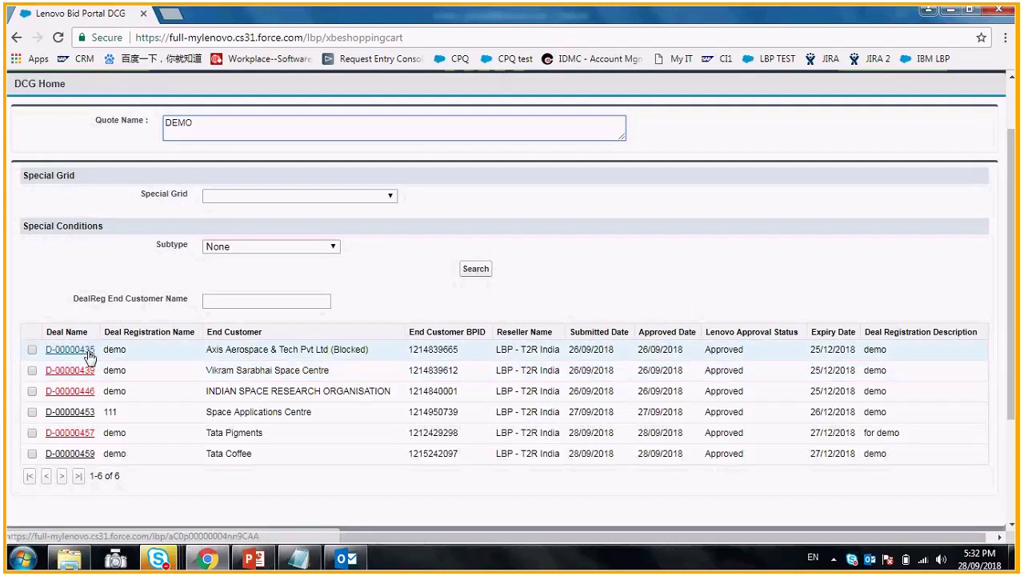
click(33, 392)
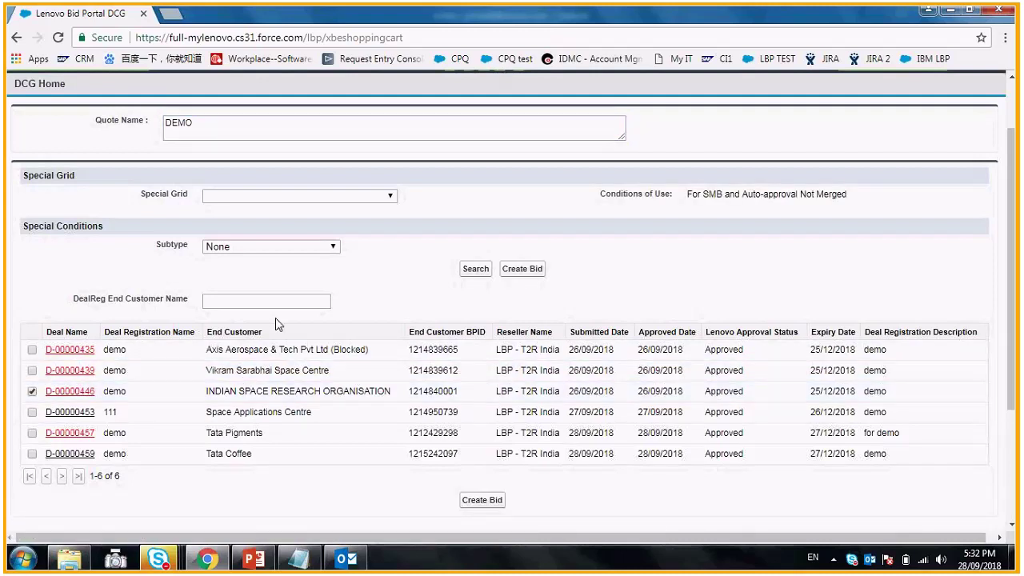
click(482, 501)
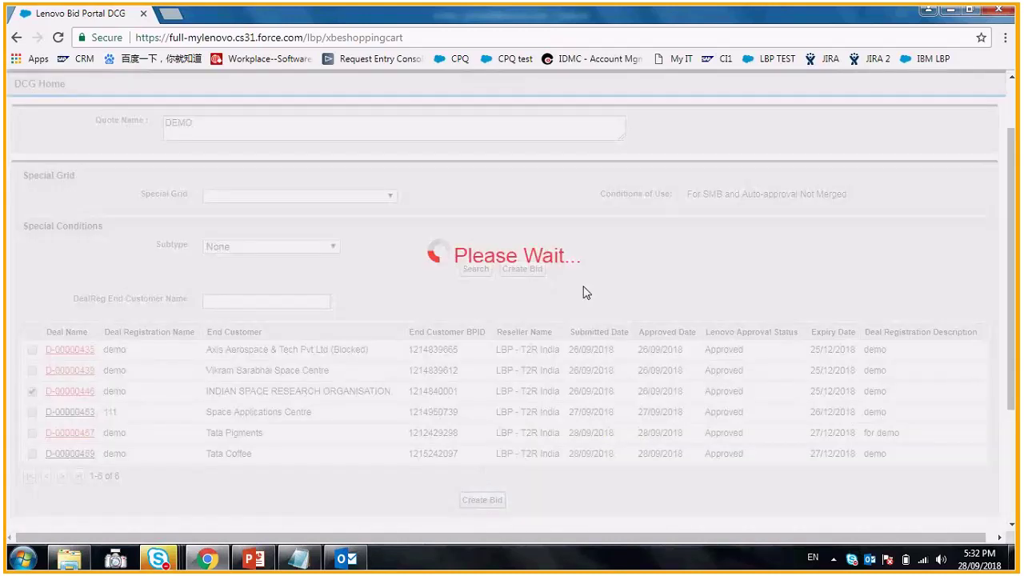
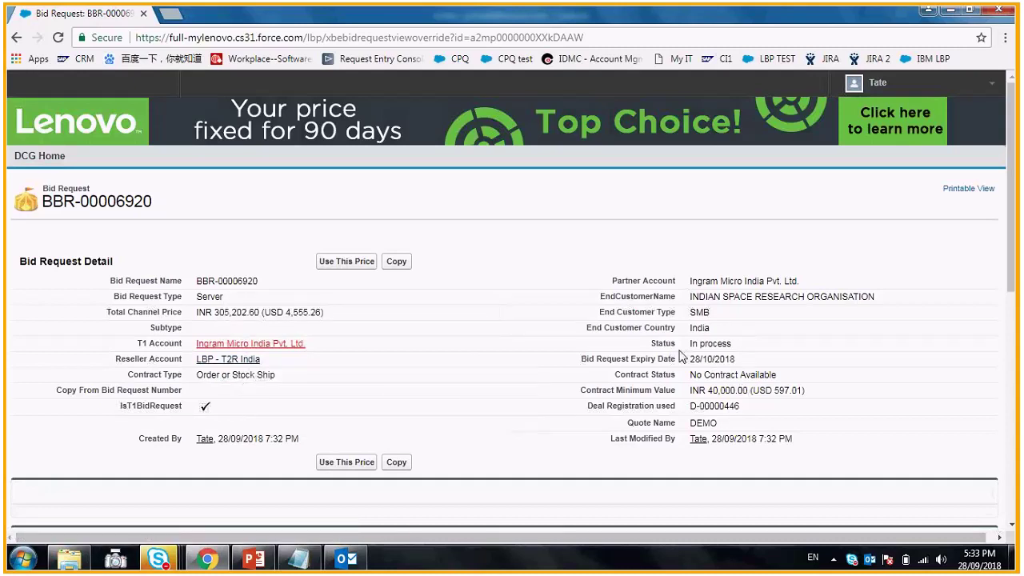
- Review and highlight the item's three discount lines and three bid conditions
scroll(498, 366, down, 2)
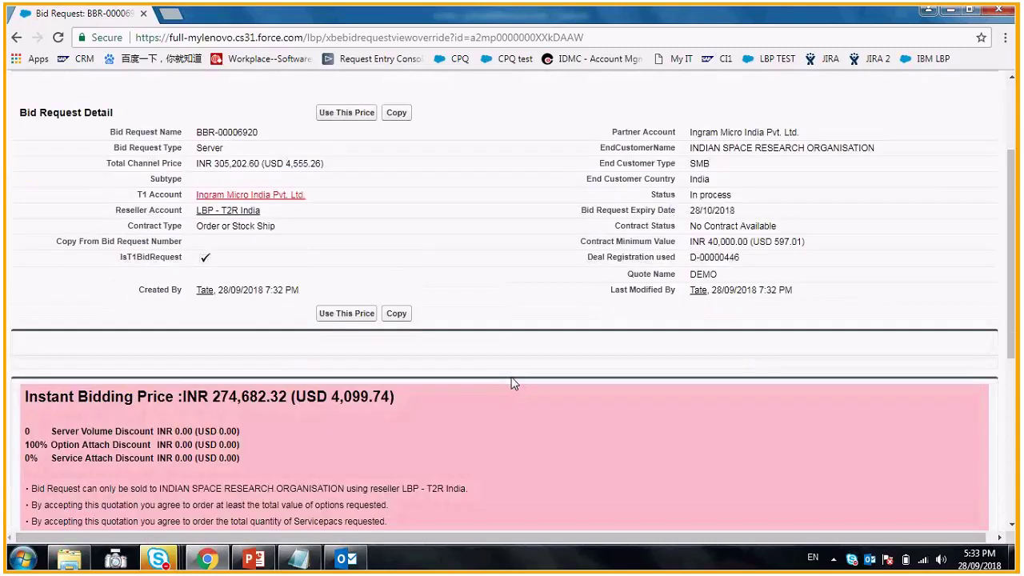
scroll(512, 382, down, 1)
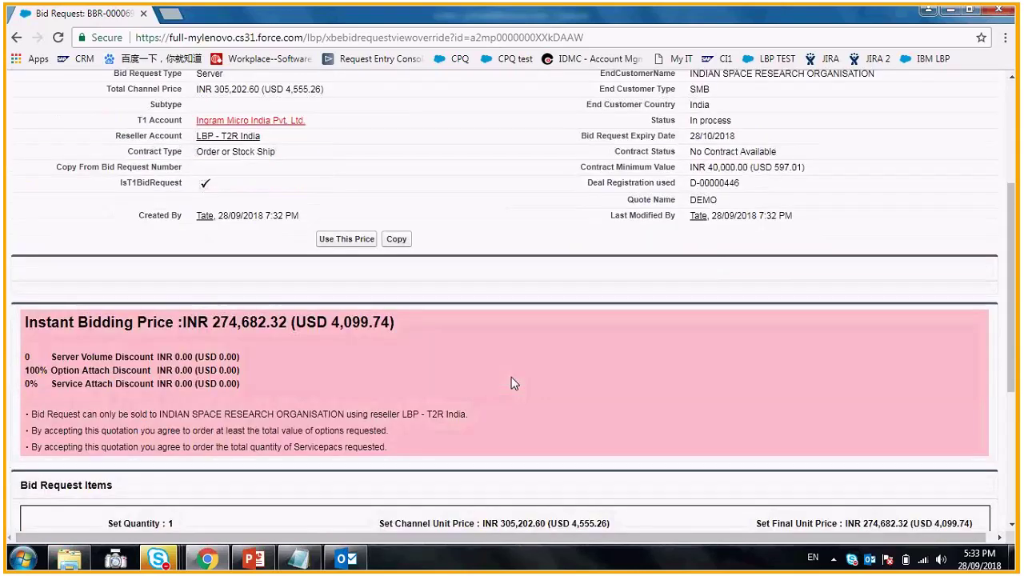
scroll(512, 383, down, 1)
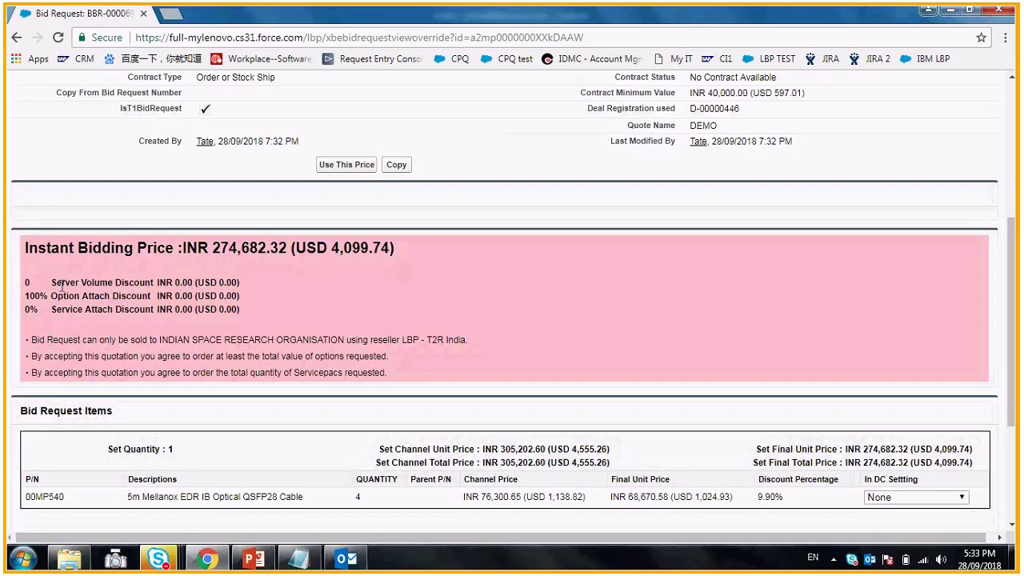
drag(96, 282, 236, 315)
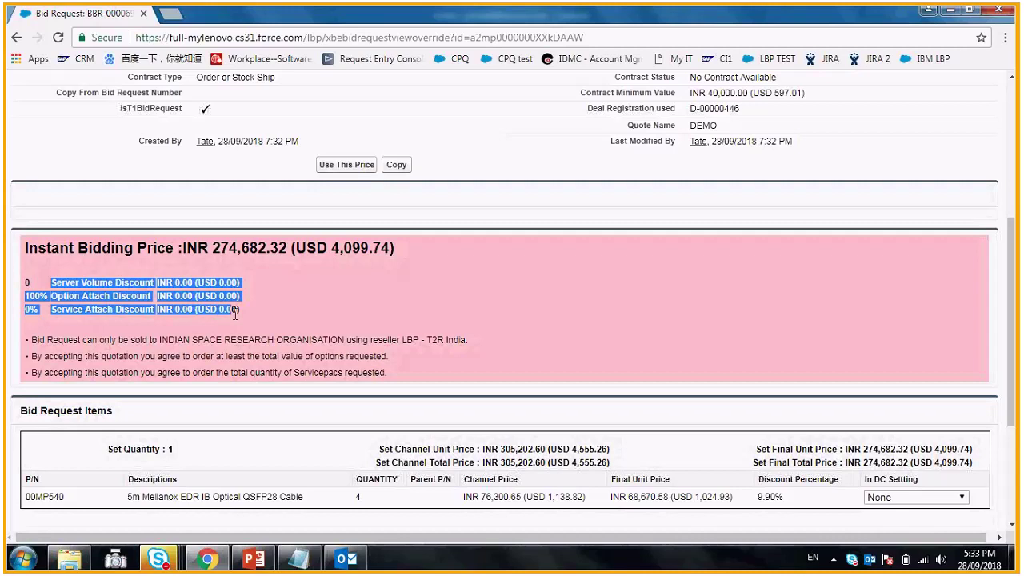
click(76, 324)
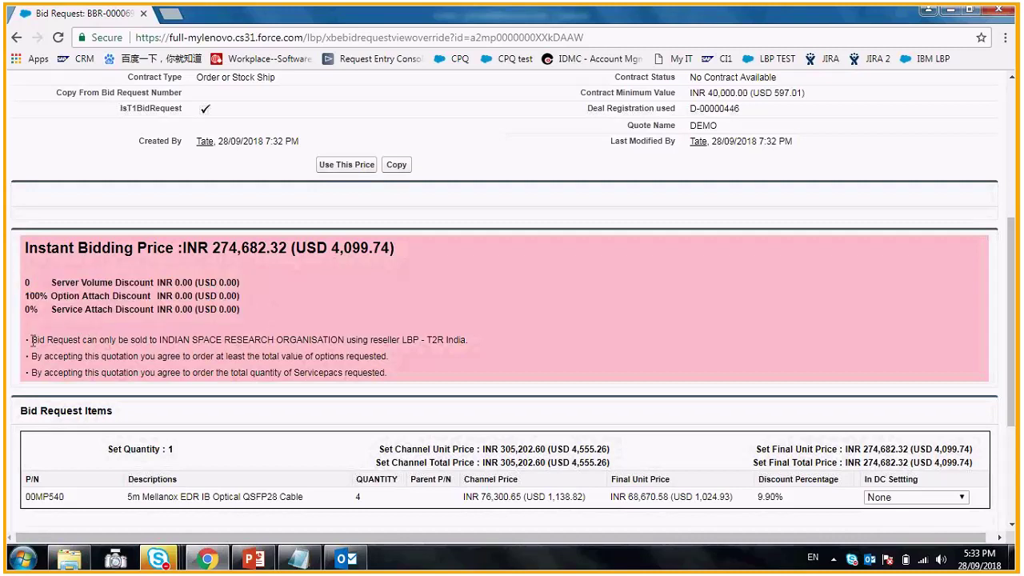
drag(32, 340, 400, 374)
click(399, 373)
- Set item 00MP540's DC to DCG Bangalore DC and accept the instant bidding price
scroll(400, 371, down, 1)
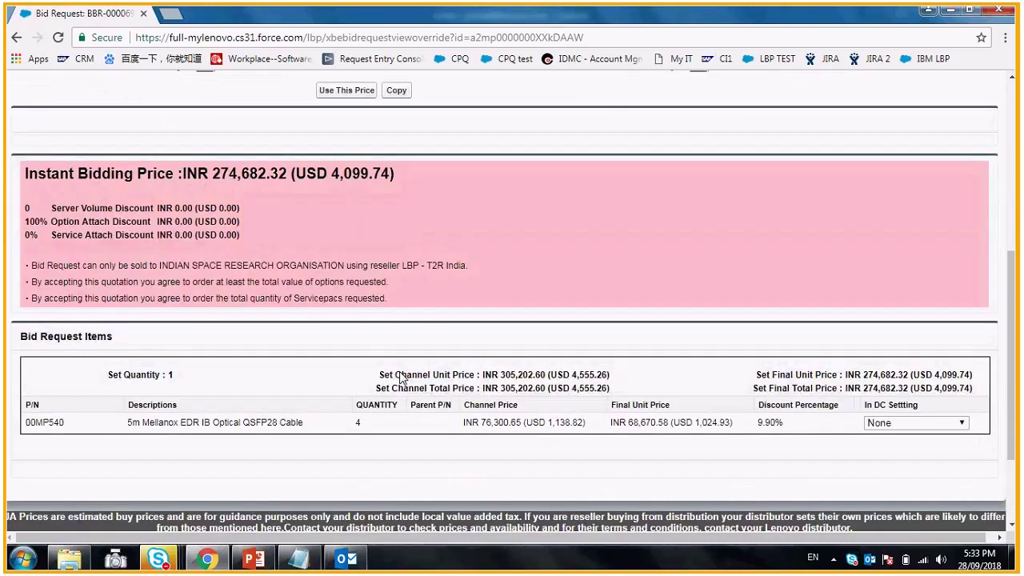
click(905, 425)
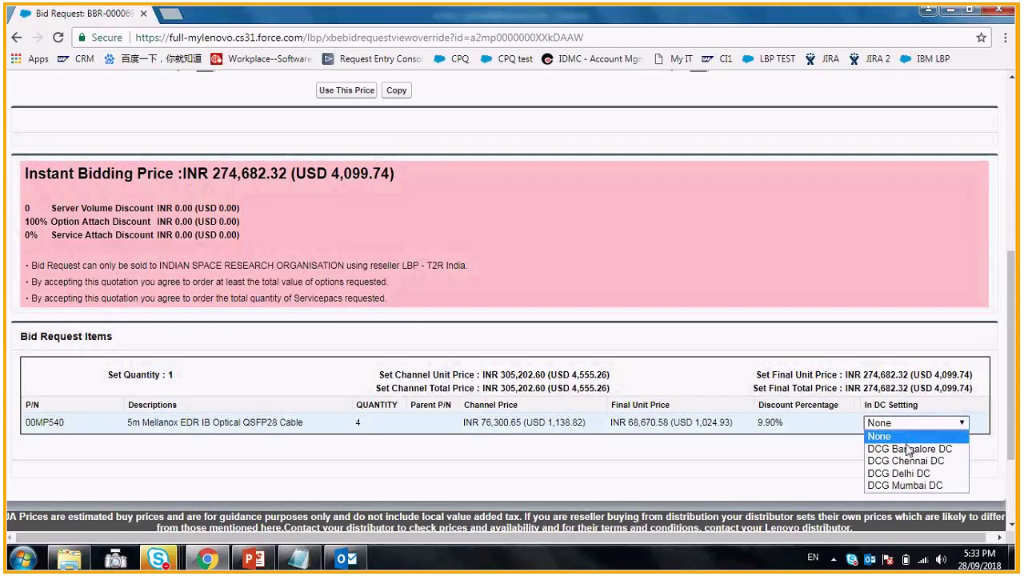
click(908, 450)
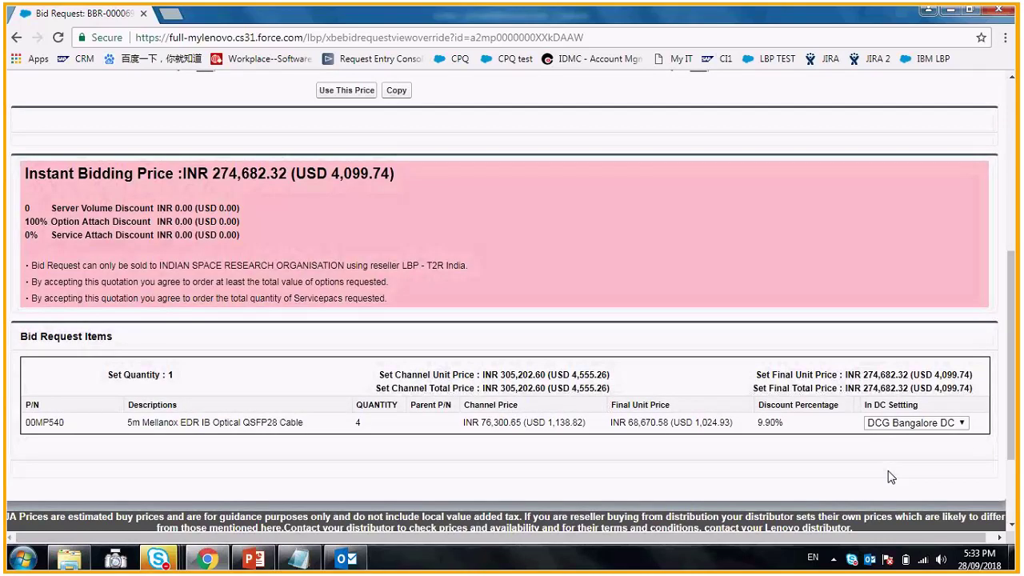
scroll(346, 232, up, 4)
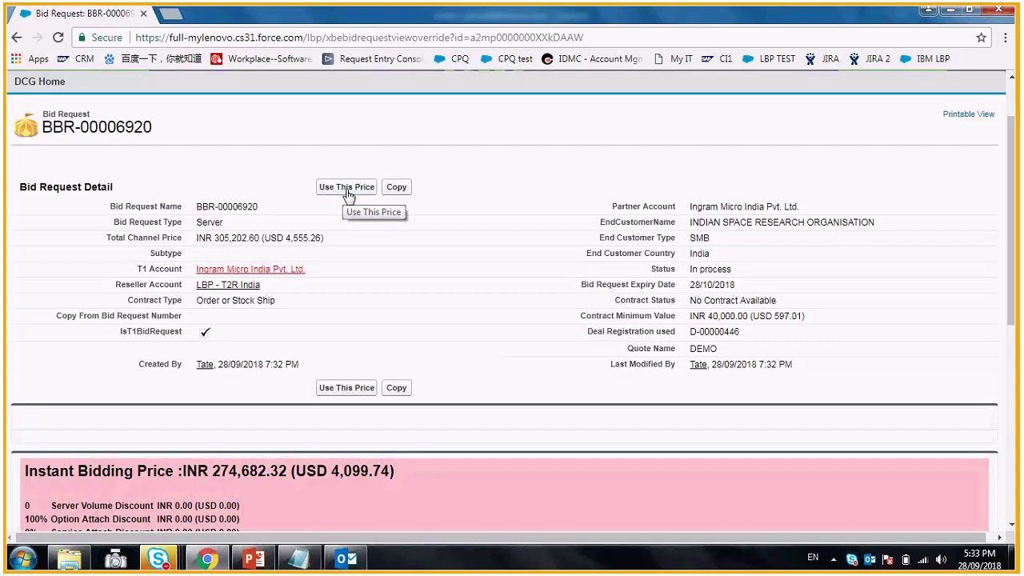
click(347, 191)
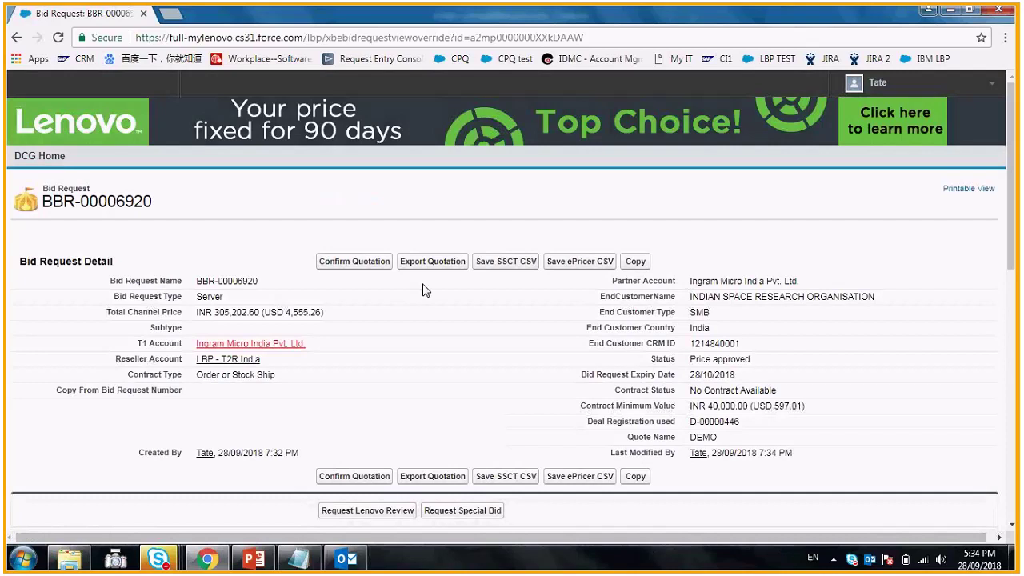
- Open the Export Quotation page for the DEMO bid request BBR-00006920
scroll(424, 290, down, 1)
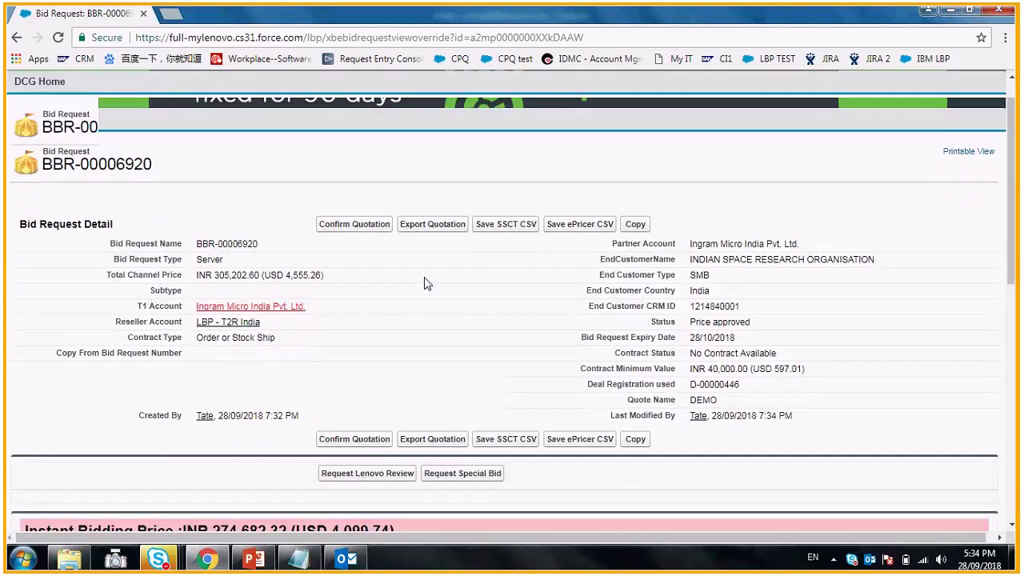
scroll(358, 267, up, 1)
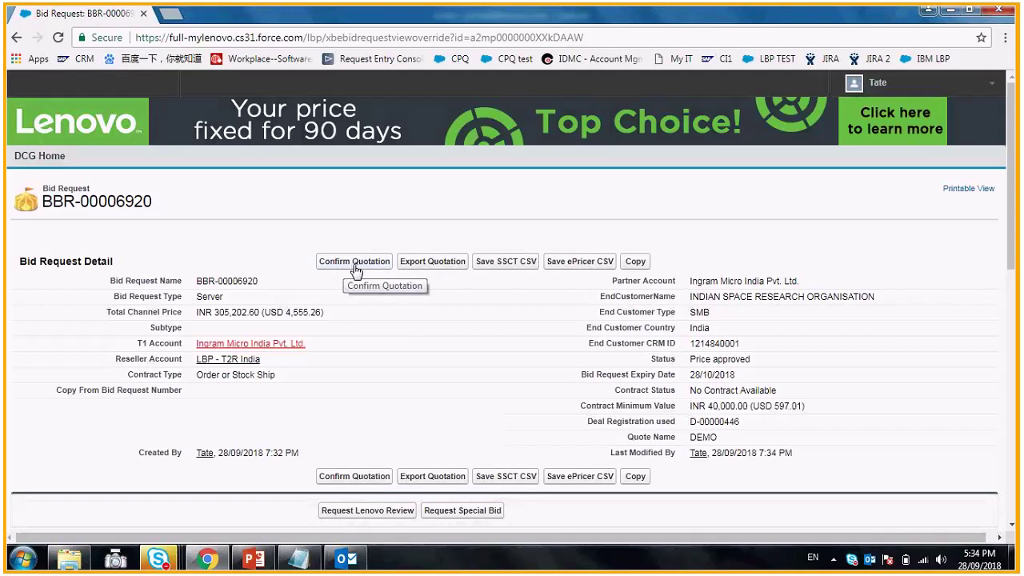
click(442, 270)
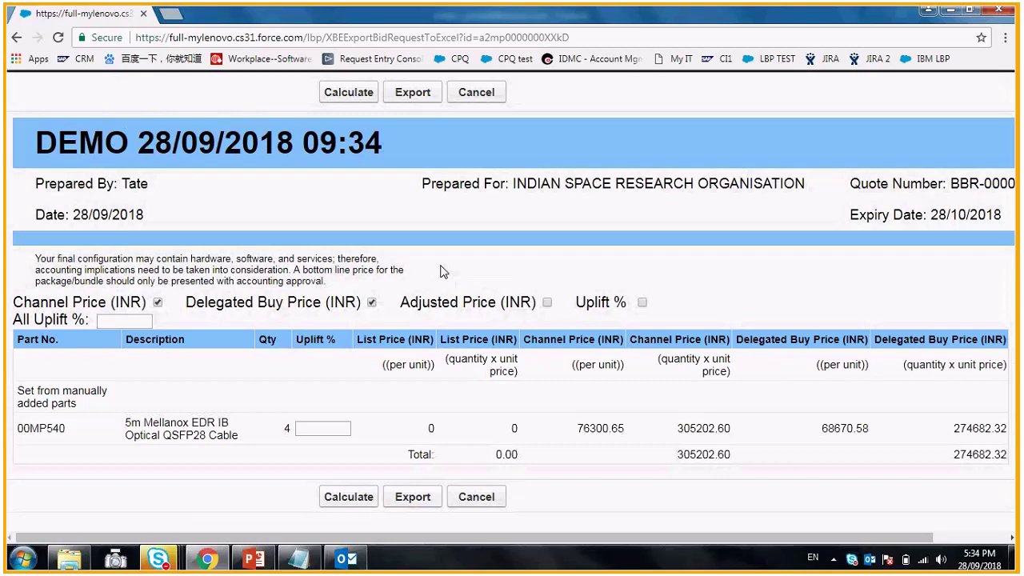
- Apply a 10% All Uplift to the quotation, giving an adjusted total of 305202.56 INR
click(310, 431)
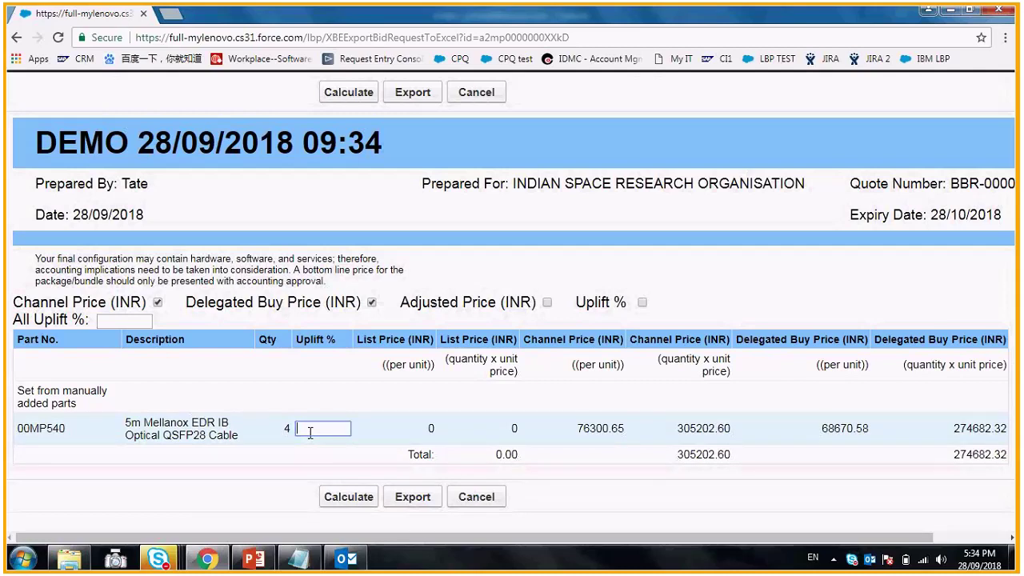
click(126, 321)
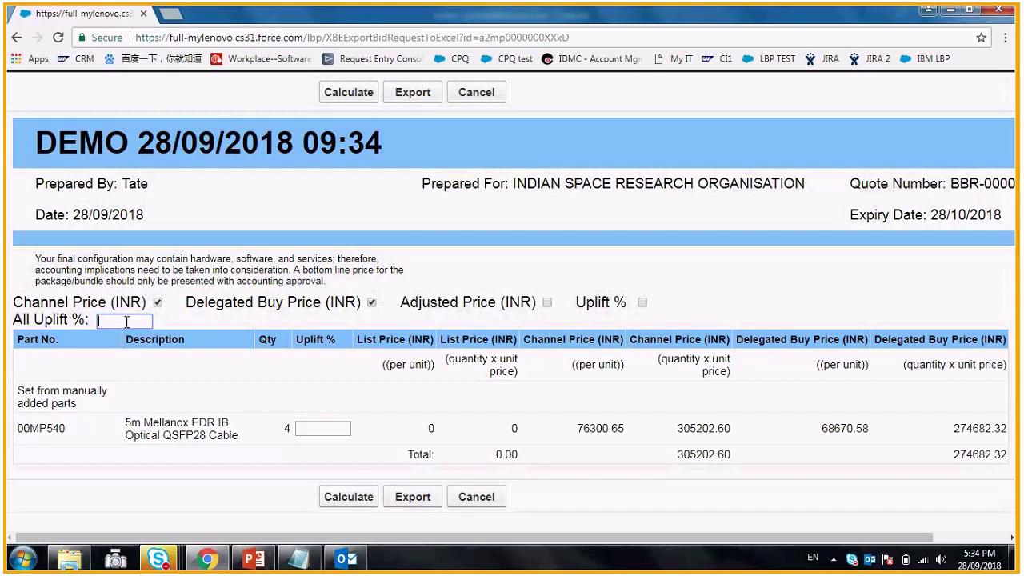
text(10)
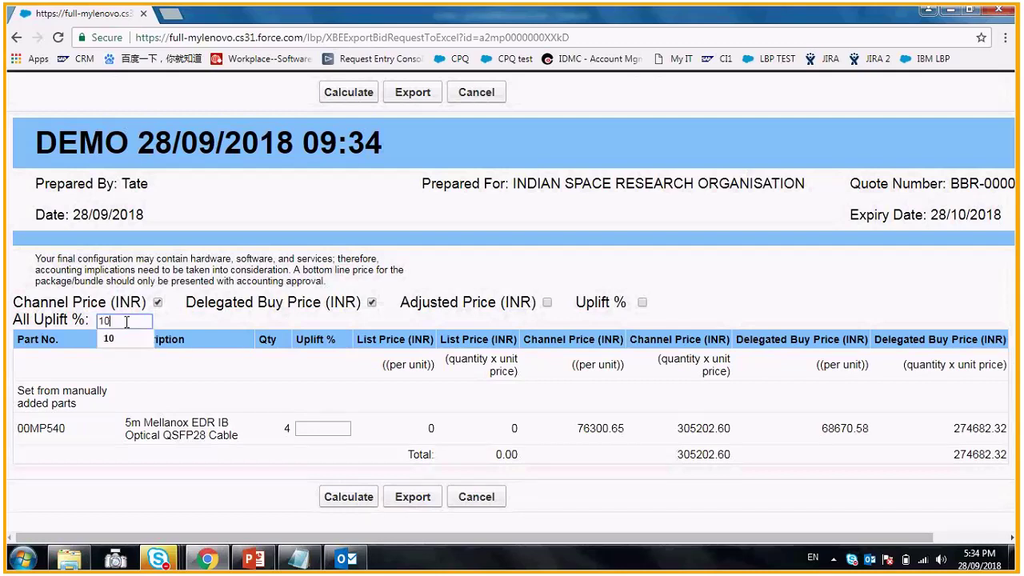
click(392, 538)
drag(391, 543, 453, 545)
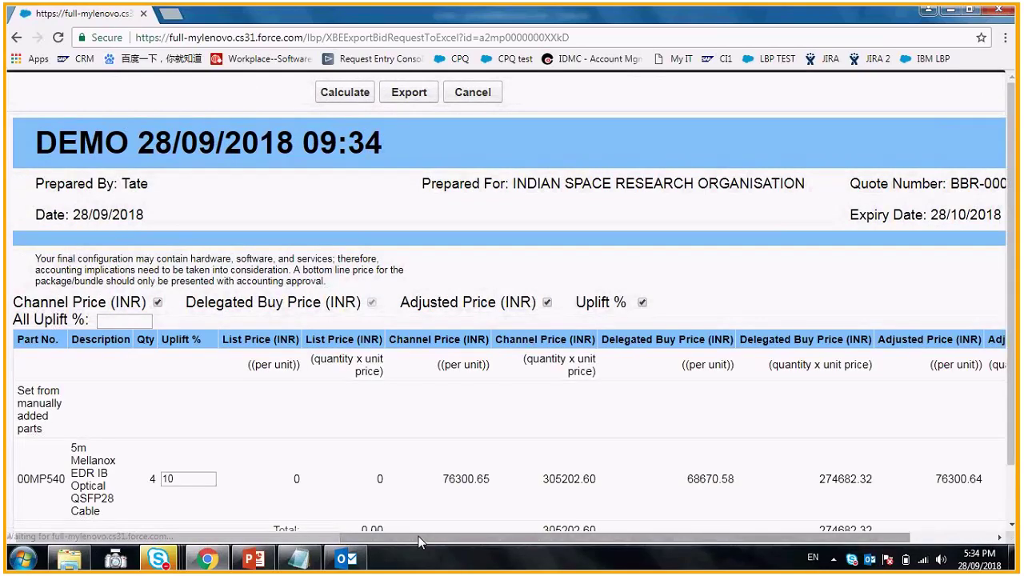
drag(419, 543, 835, 458)
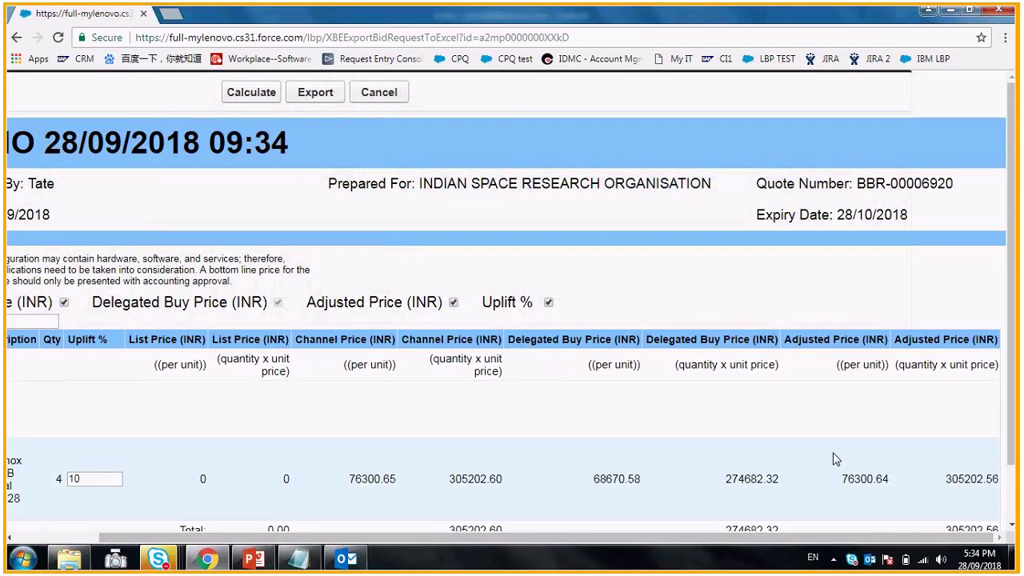
- Export the uplifted quotation to Excel
scroll(927, 353, down, 1)
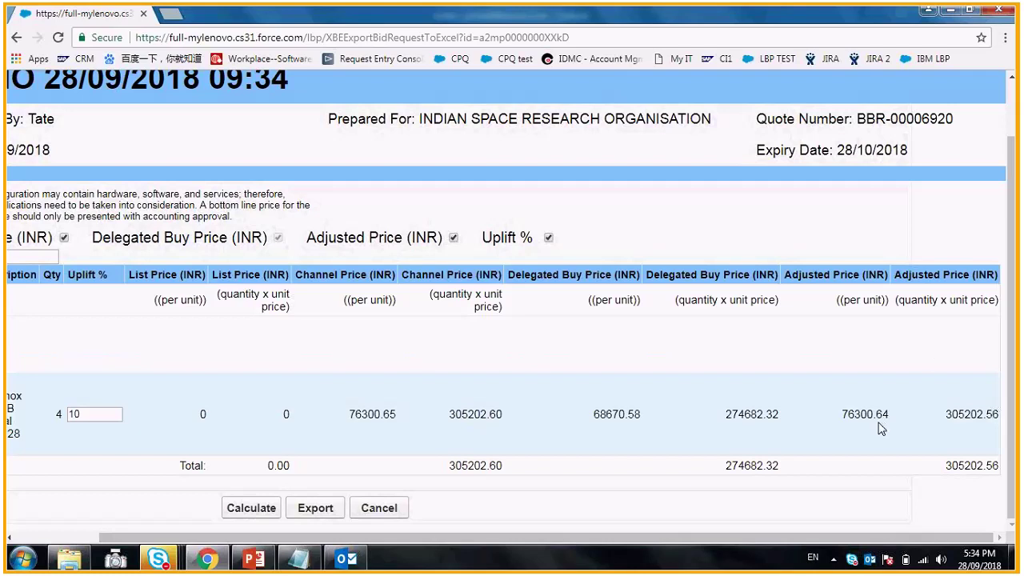
scroll(661, 432, up, 1)
scroll(662, 432, up, 1)
click(316, 92)
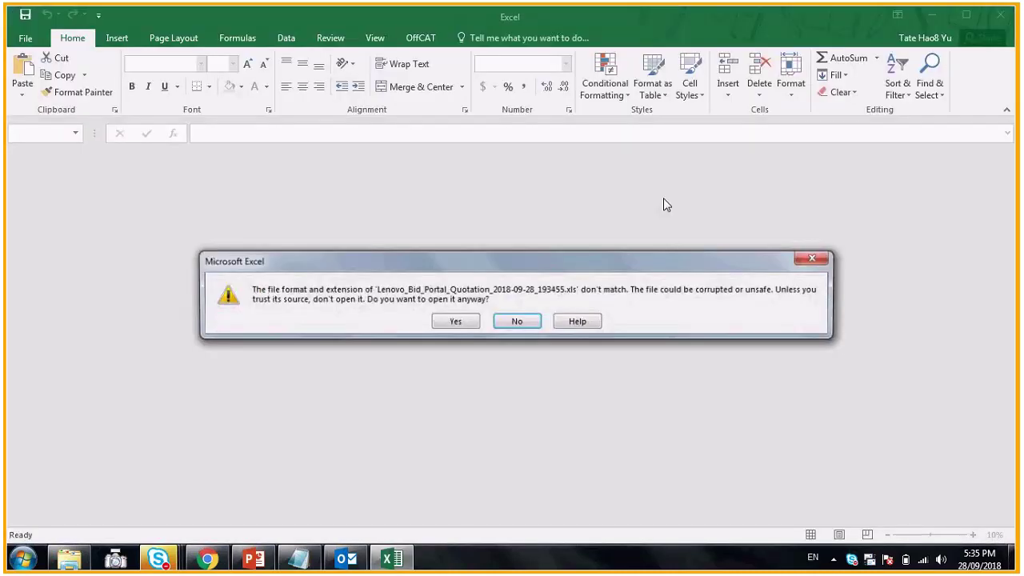
- Open the exported quotation workbook in Excel Protected View, then close Excel
click(462, 322)
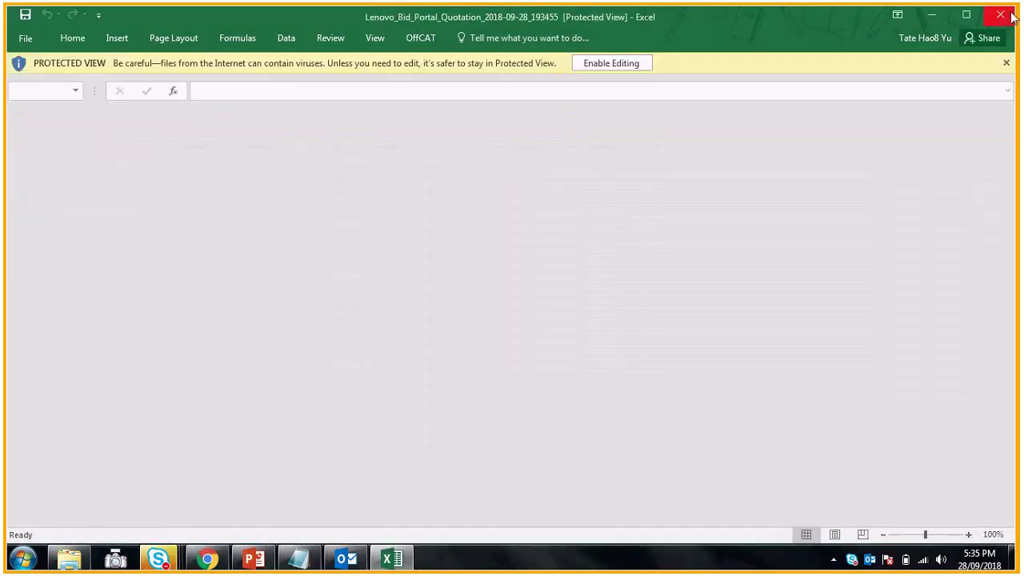
click(1010, 16)
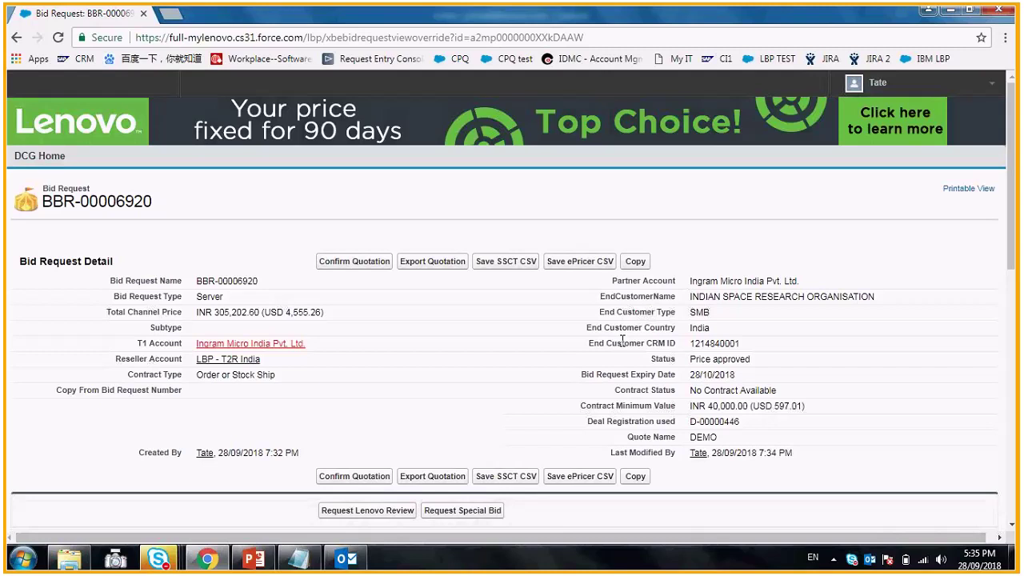
- Review BBR-00006920's pricing and discount code field, then scroll back to Bid Request Detail
scroll(622, 341, down, 1)
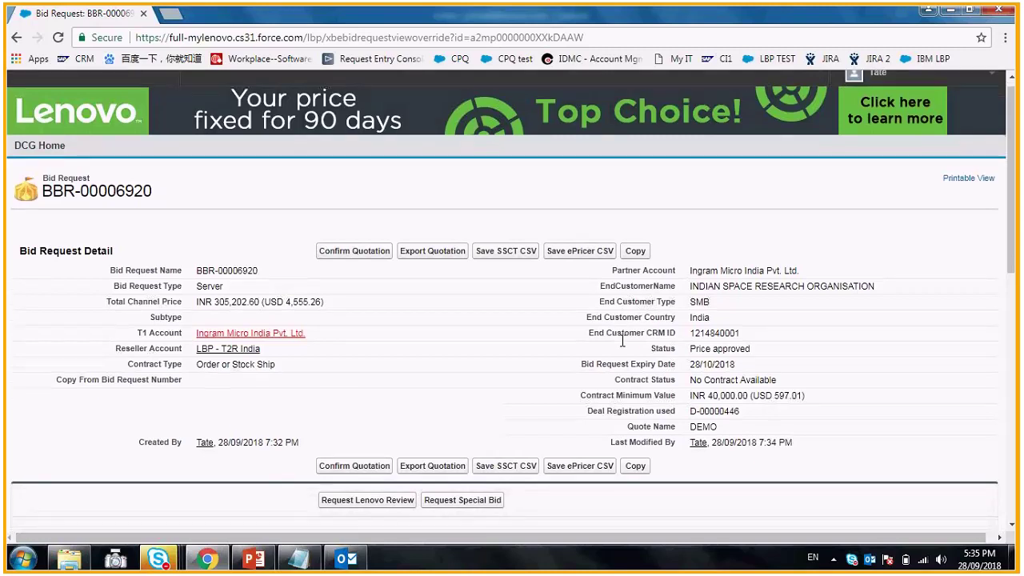
scroll(622, 340, down, 1)
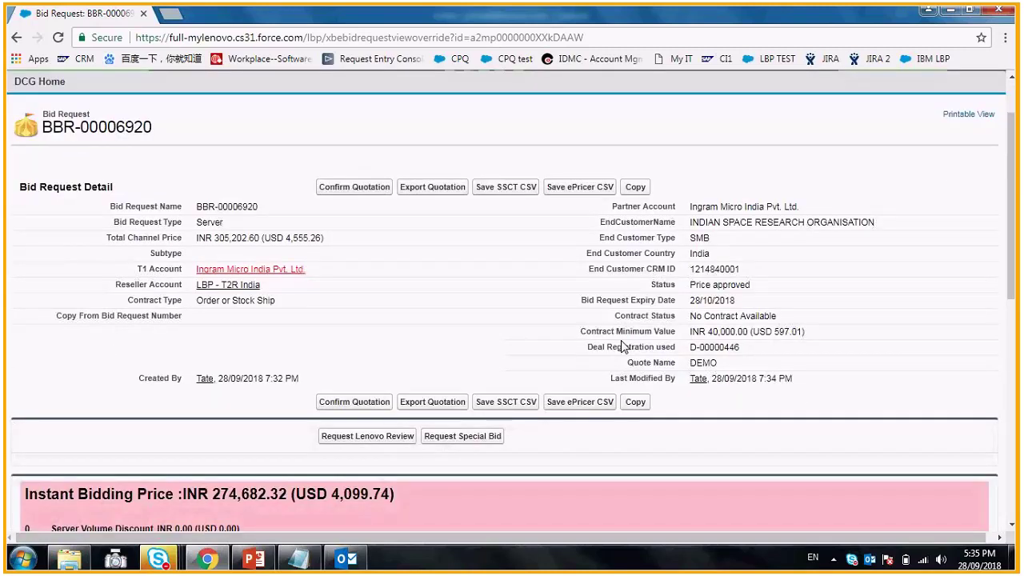
scroll(622, 345, down, 2)
scroll(620, 340, down, 3)
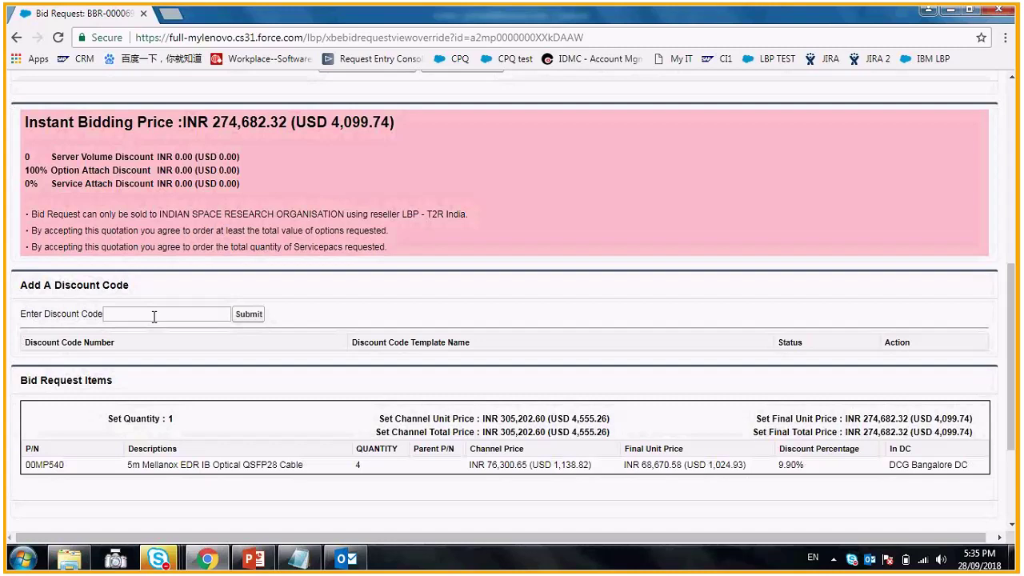
click(154, 317)
scroll(160, 316, up, 2)
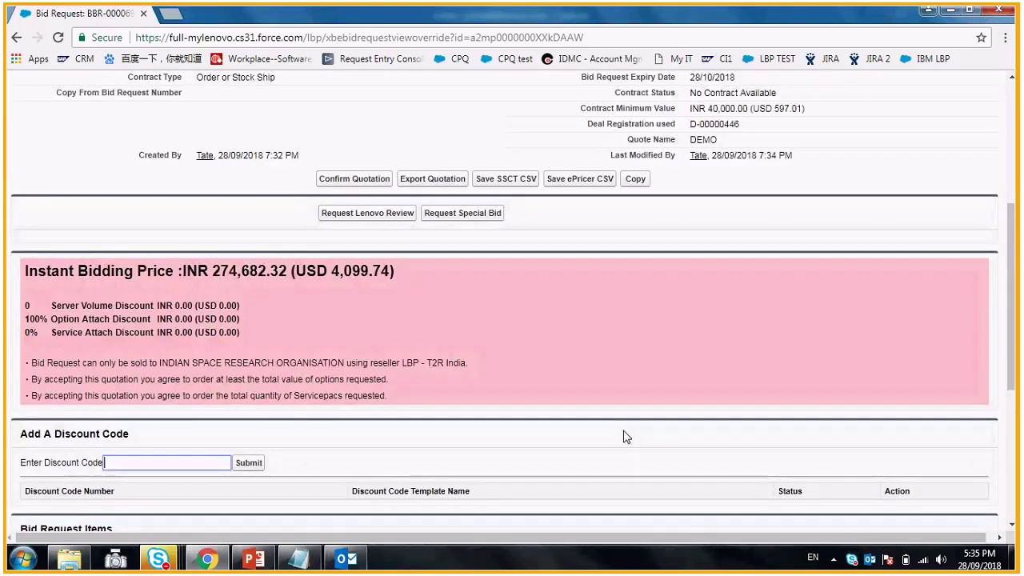
scroll(626, 436, up, 2)
scroll(625, 436, up, 1)
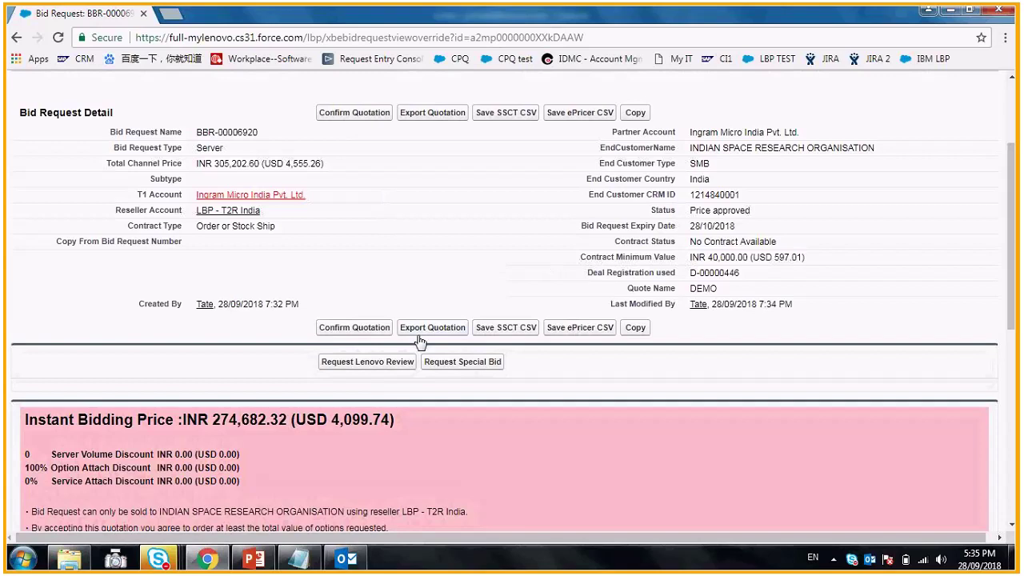
- Request a Lenovo review for BBR-00006920 with the justification 111
click(357, 368)
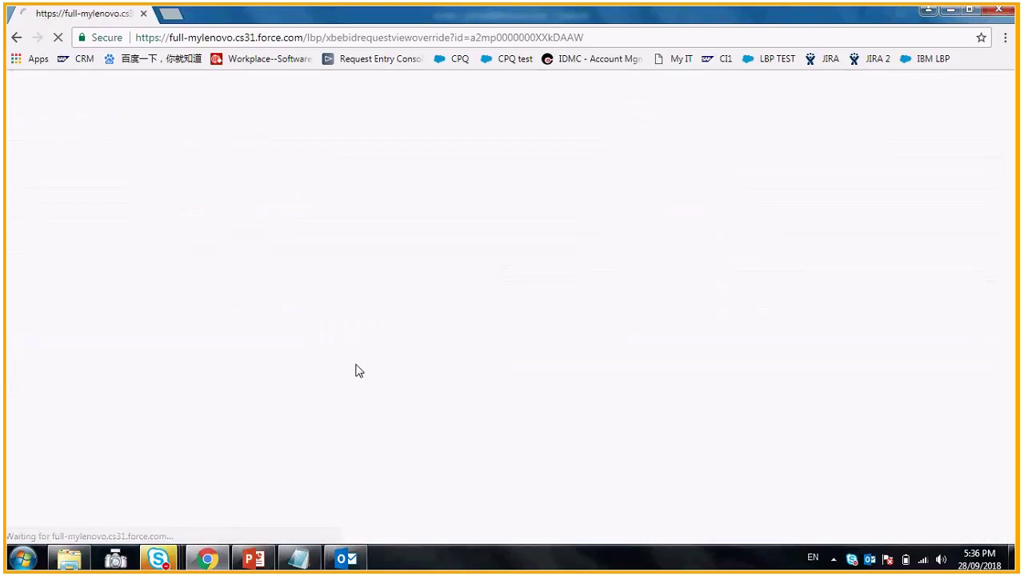
click(253, 182)
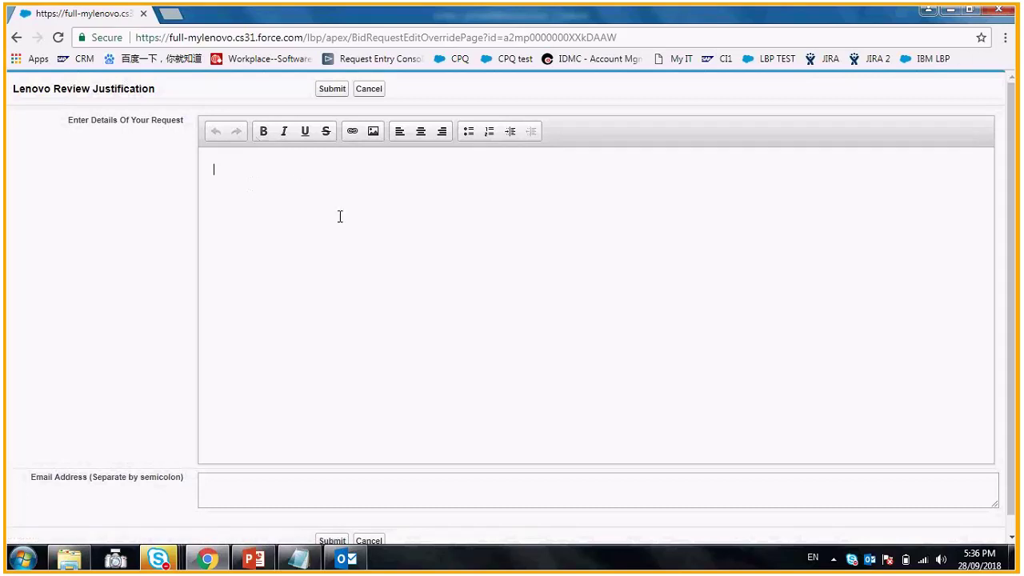
text(111)
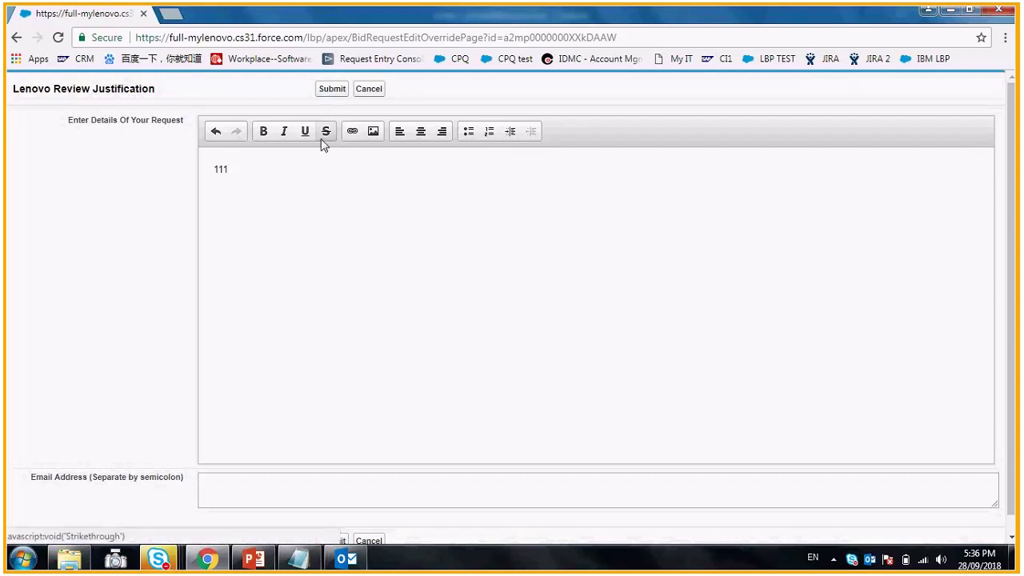
click(332, 93)
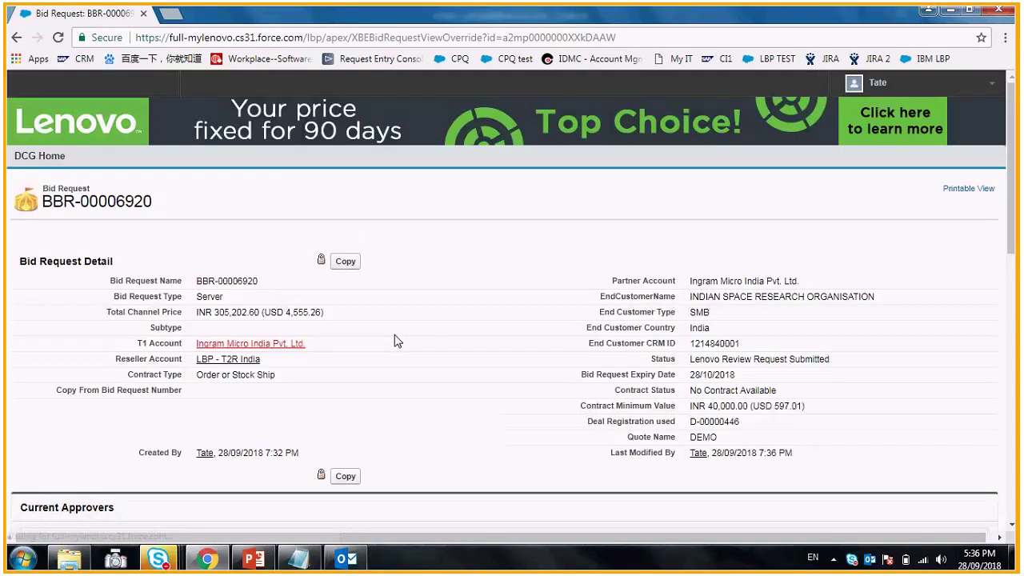
scroll(394, 340, down, 2)
scroll(394, 341, down, 3)
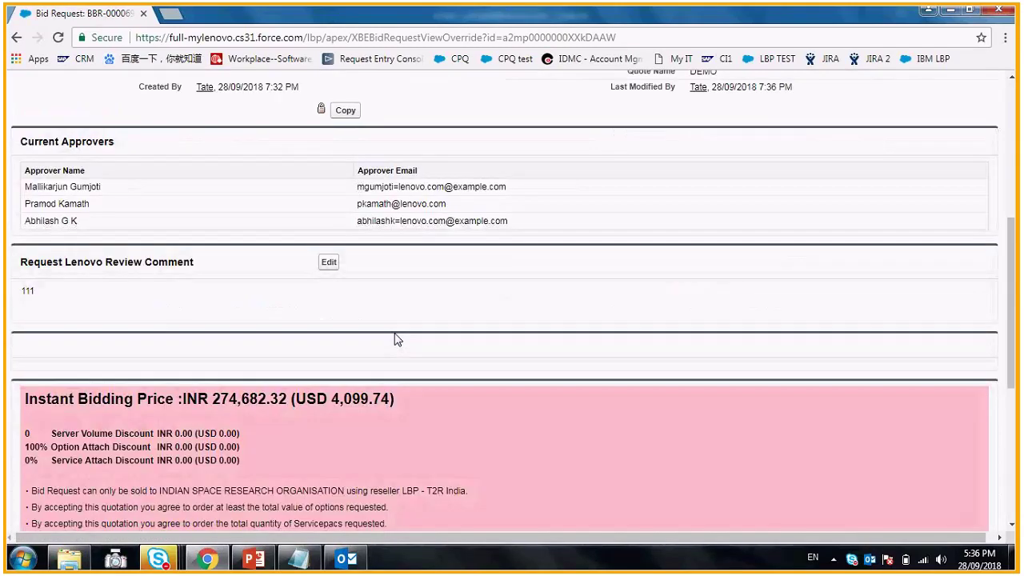
scroll(394, 341, down, 1)
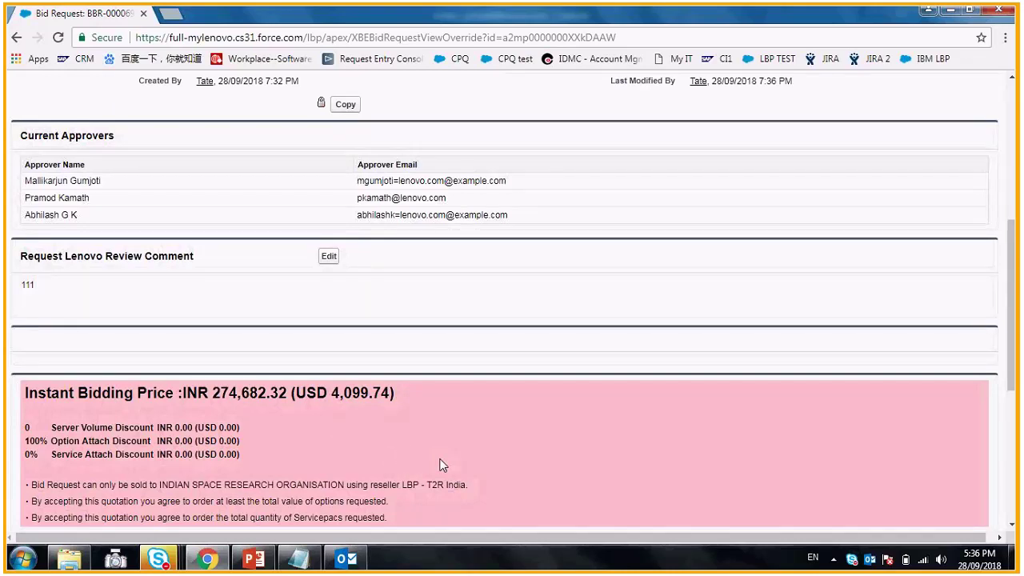
scroll(442, 464, up, 4)
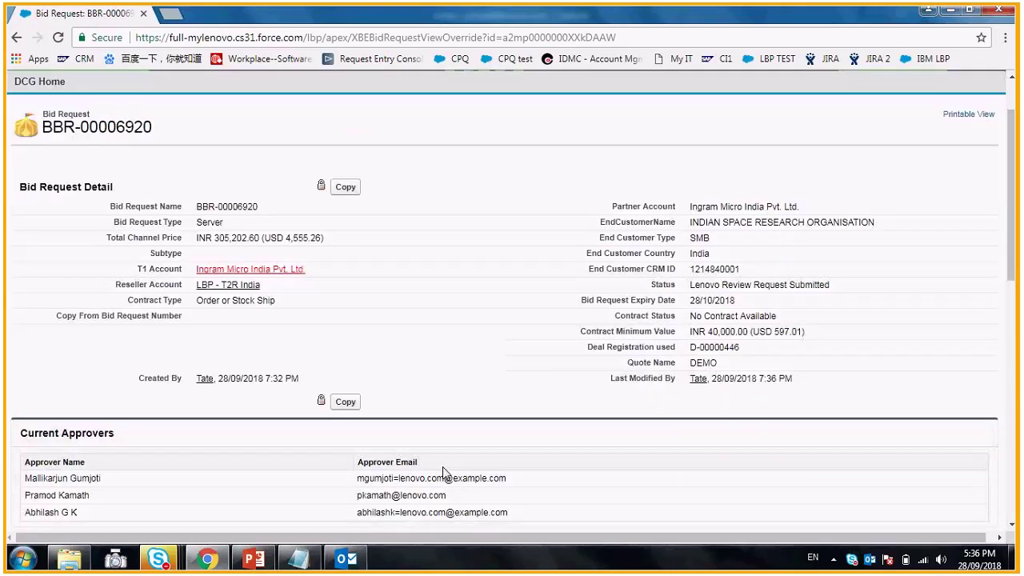
scroll(410, 439, down, 1)
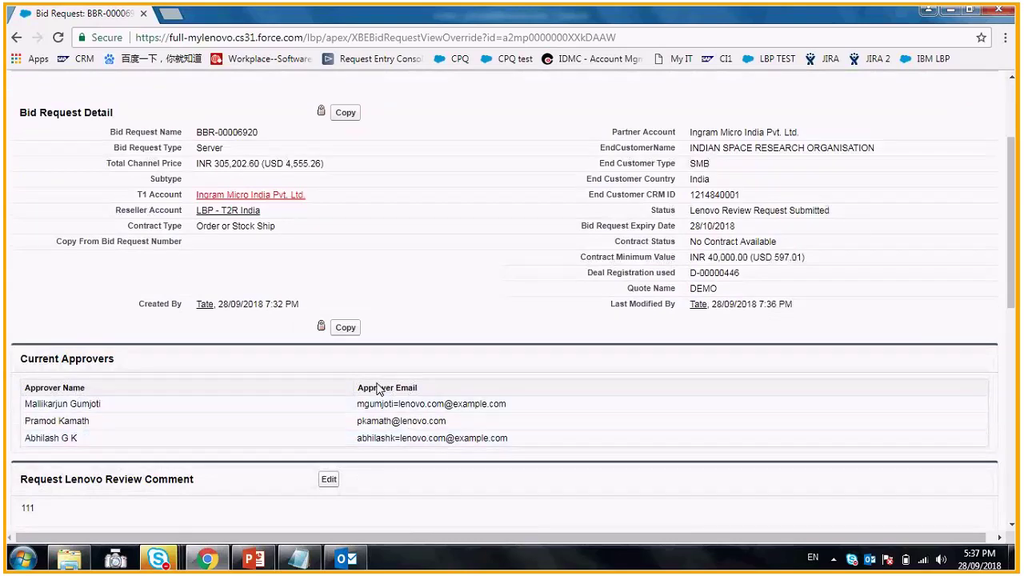
scroll(142, 186, up, 1)
scroll(142, 183, up, 1)
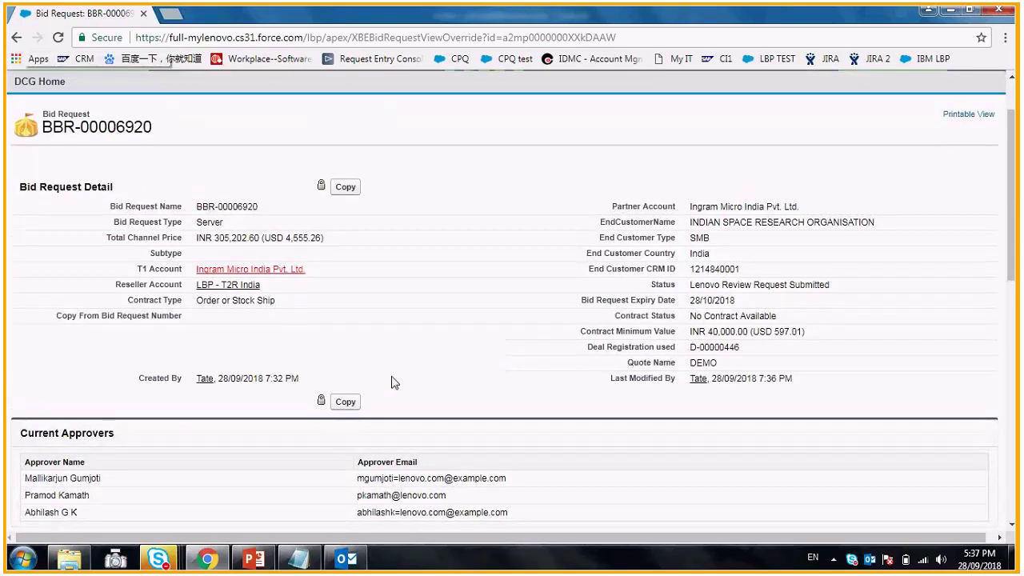
scroll(400, 389, down, 3)
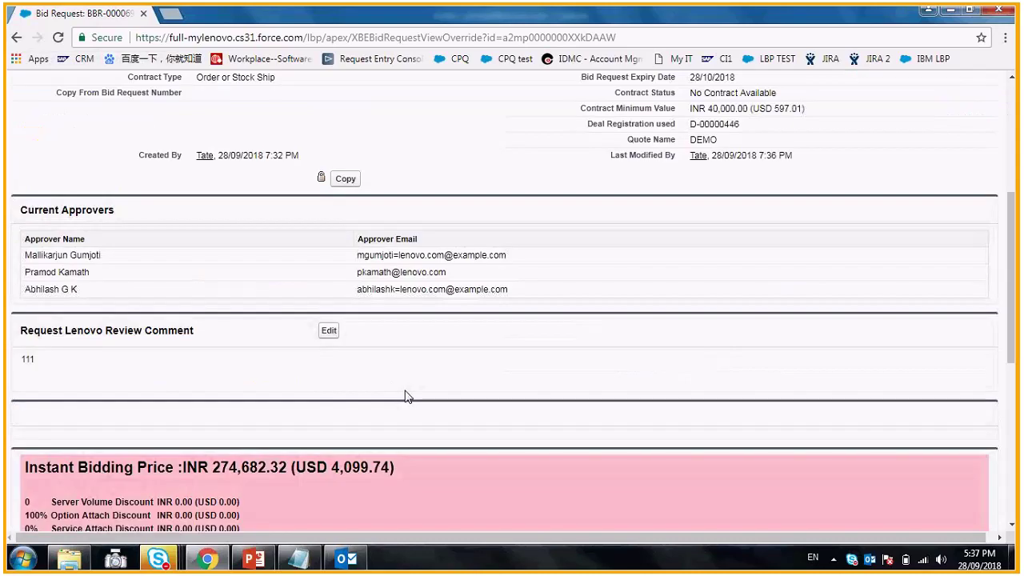
scroll(407, 396, down, 2)
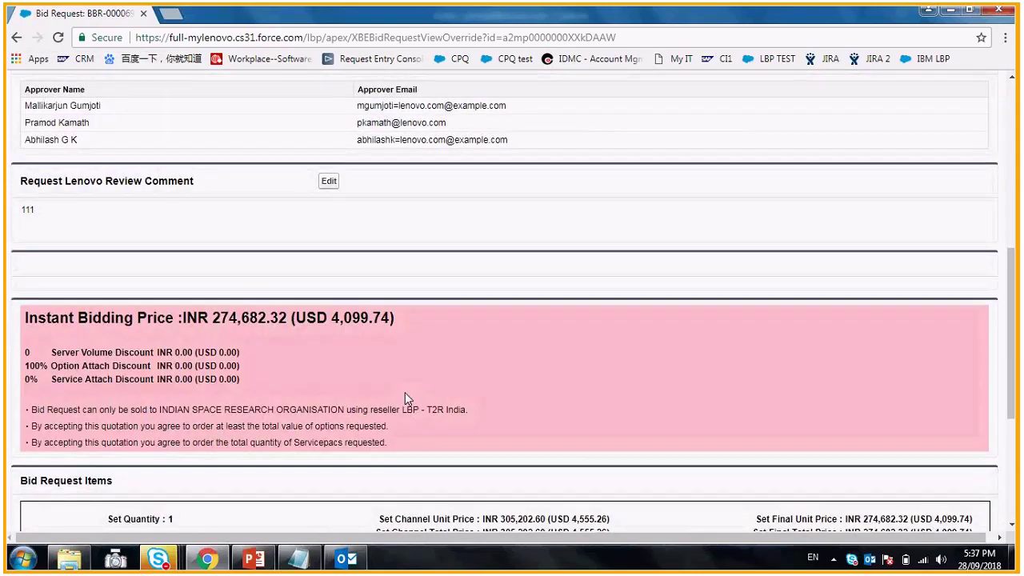
scroll(405, 394, down, 3)
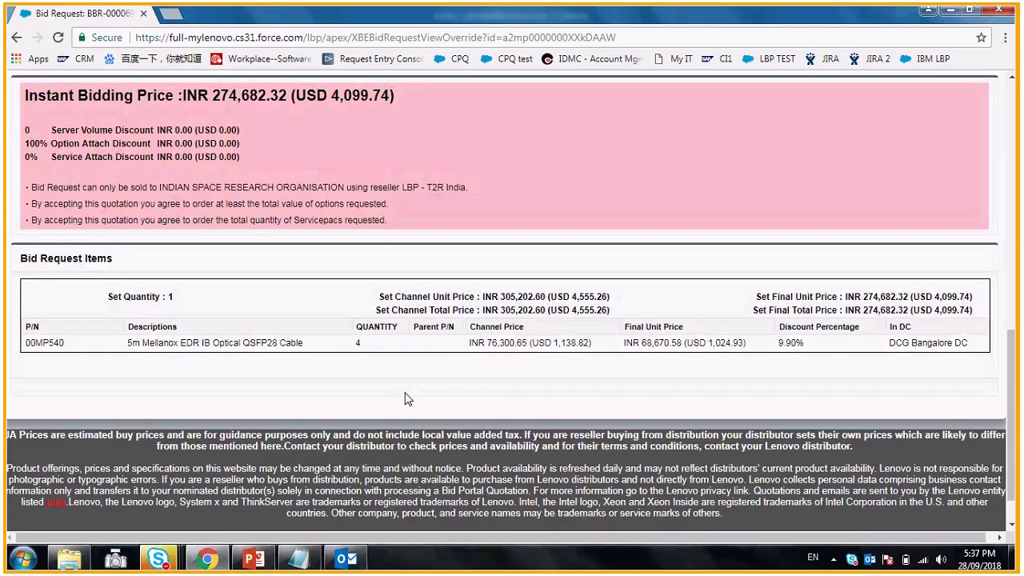
scroll(412, 407, up, 5)
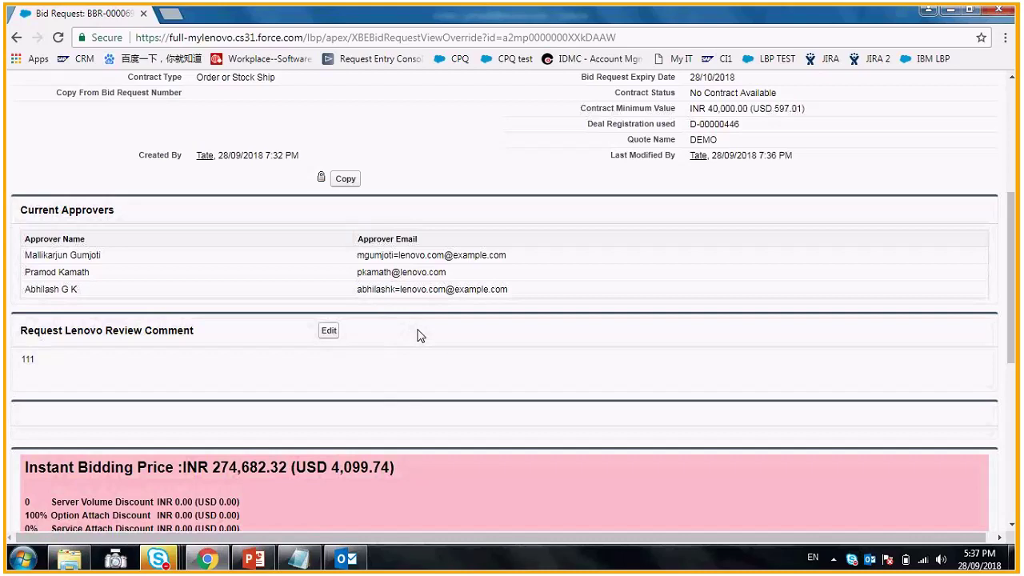
scroll(420, 335, up, 3)
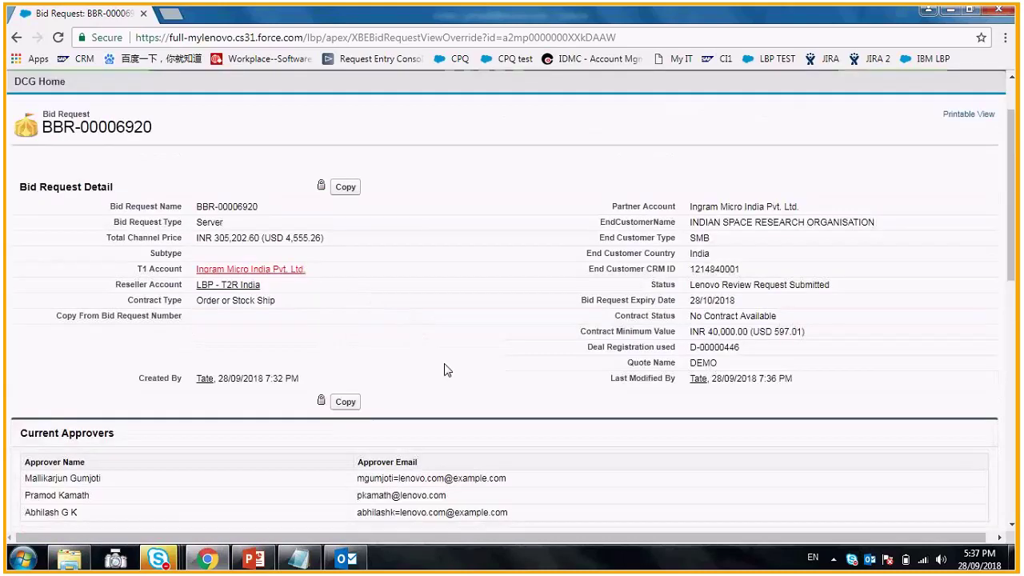
- From DCG Home, begin a new bid request and go to adding products by part number
click(44, 87)
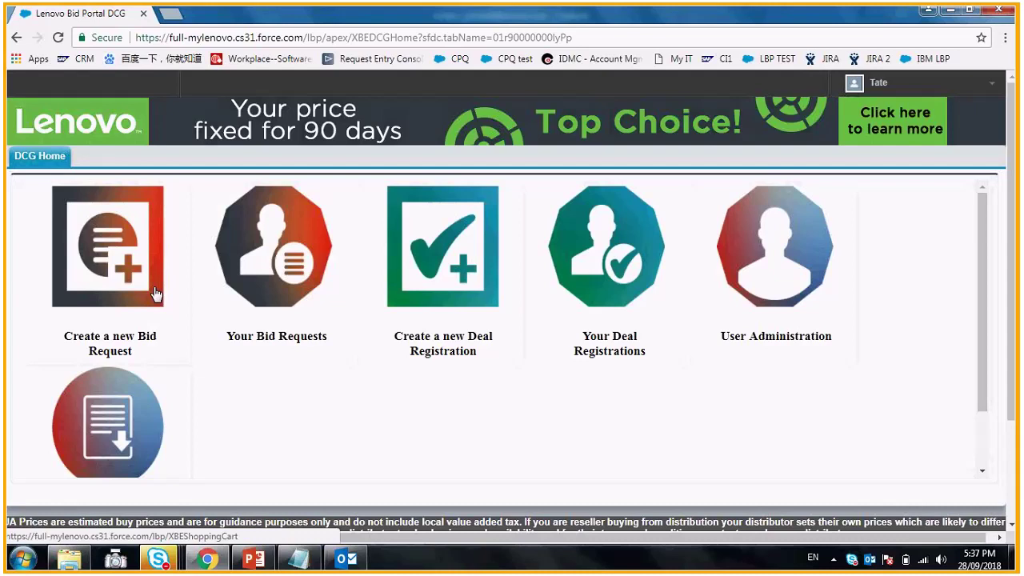
click(147, 275)
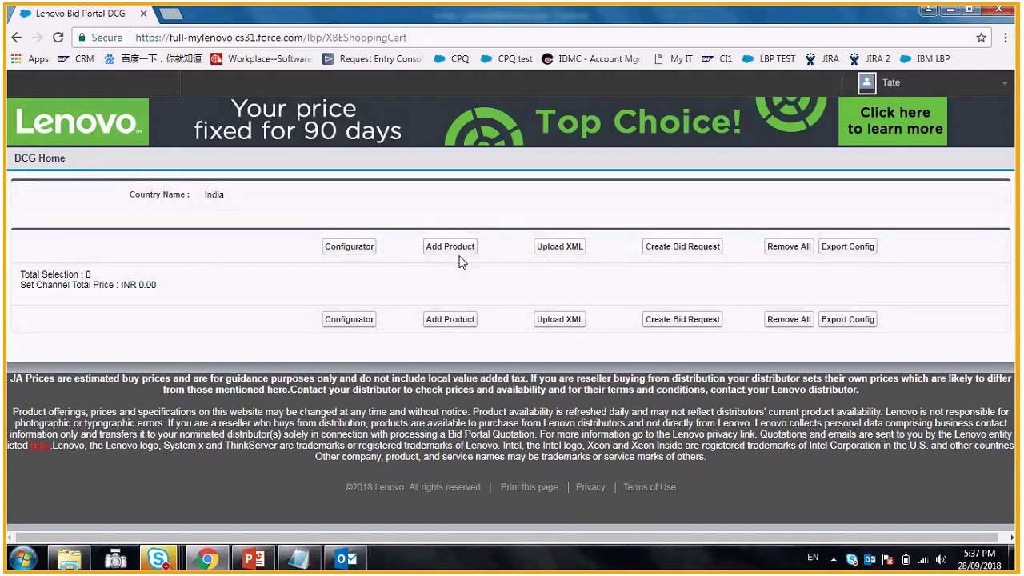
click(457, 251)
- Add part 00MP540 to the cart, raise its quantity to 4, and create a bid request
click(340, 248)
text(0)
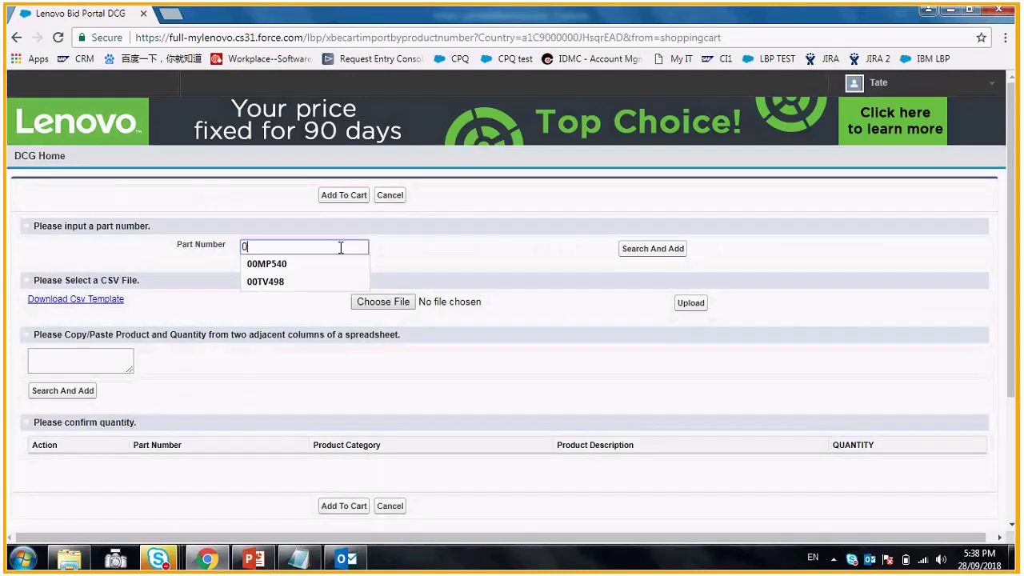
key(Down)
key(Return)
click(648, 254)
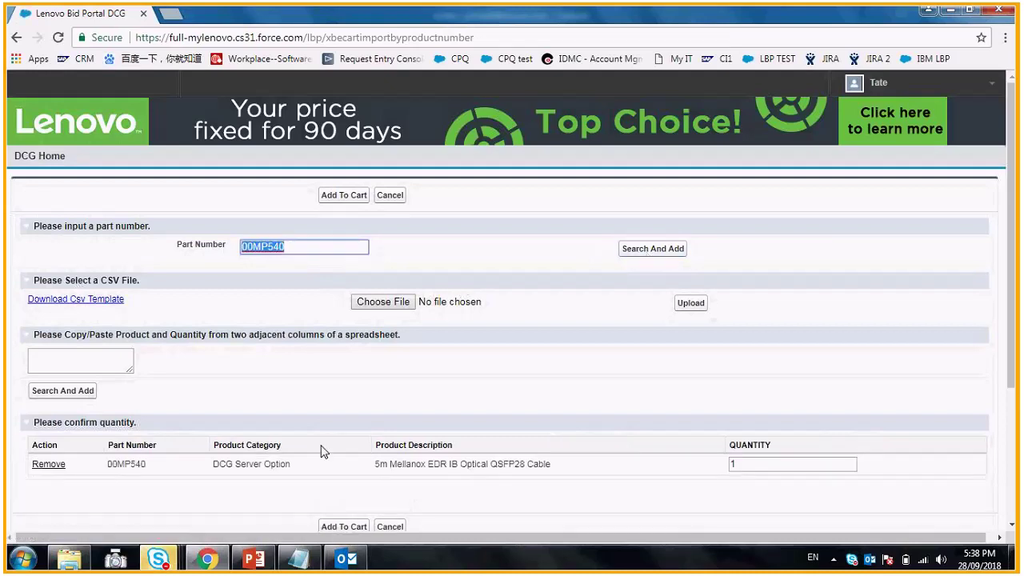
click(340, 528)
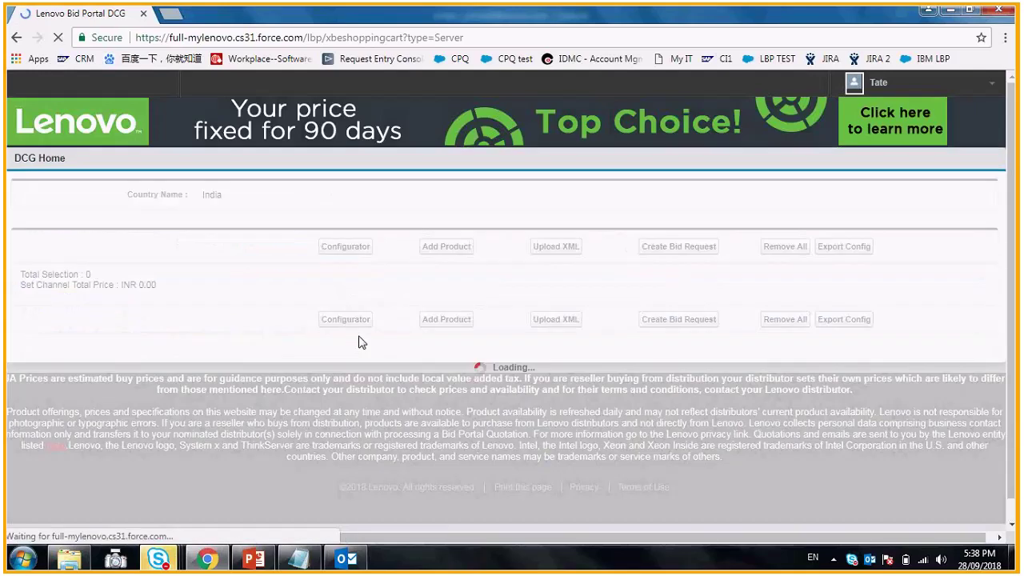
click(539, 346)
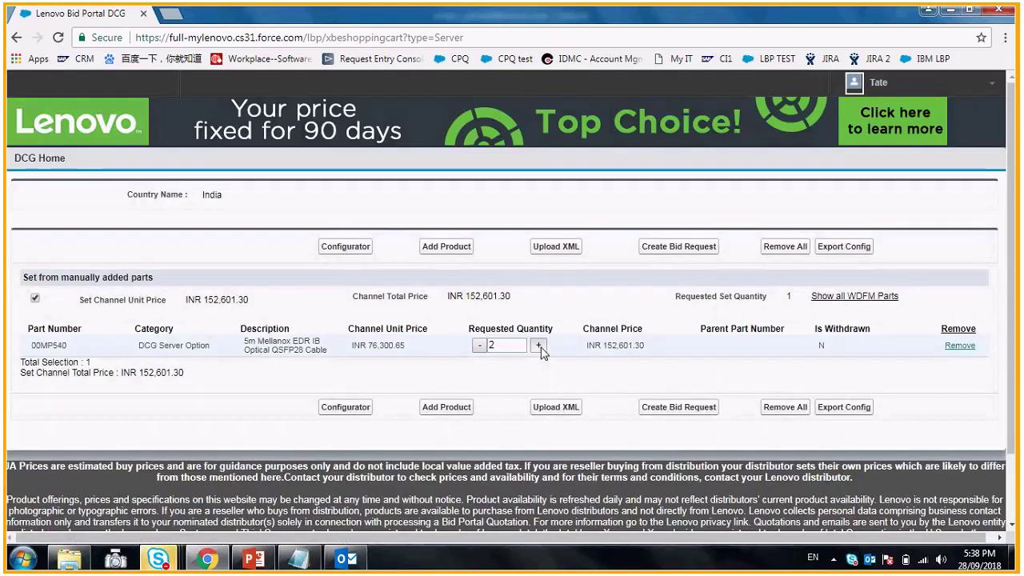
click(680, 248)
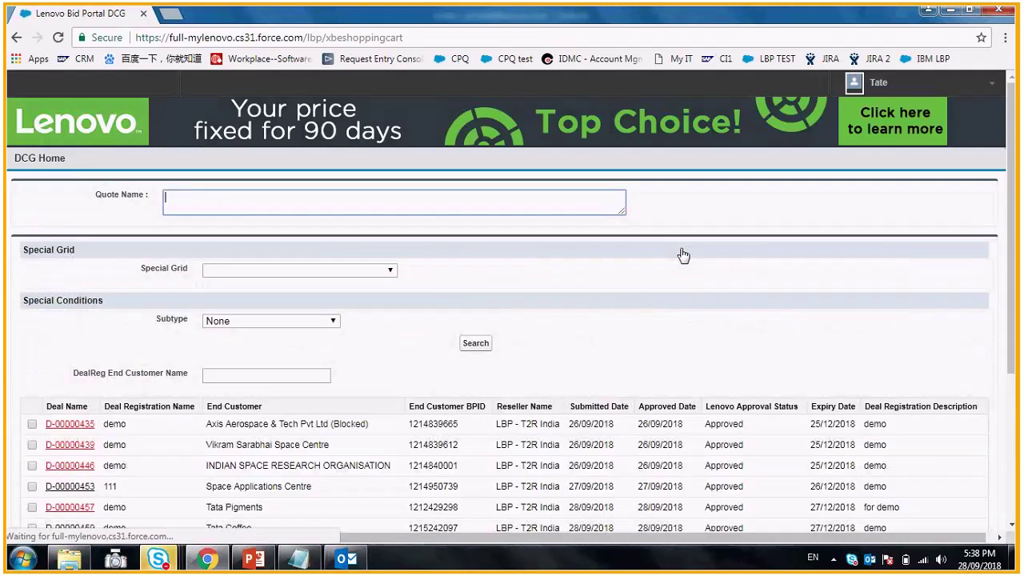
- Name the quote 111, tick Tata Pigments deal D-00000457, and create the bid
text(111)
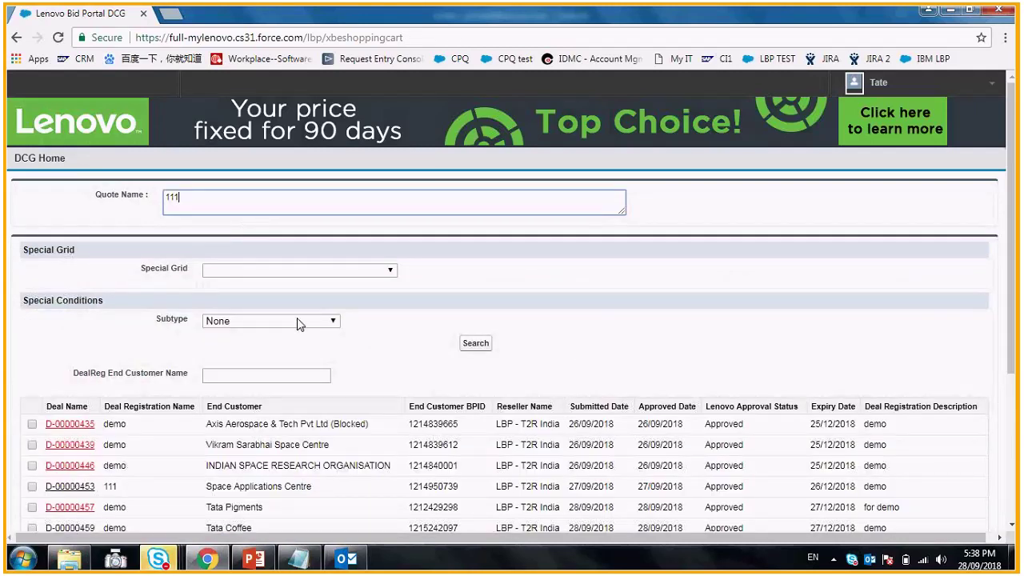
scroll(33, 368, down, 3)
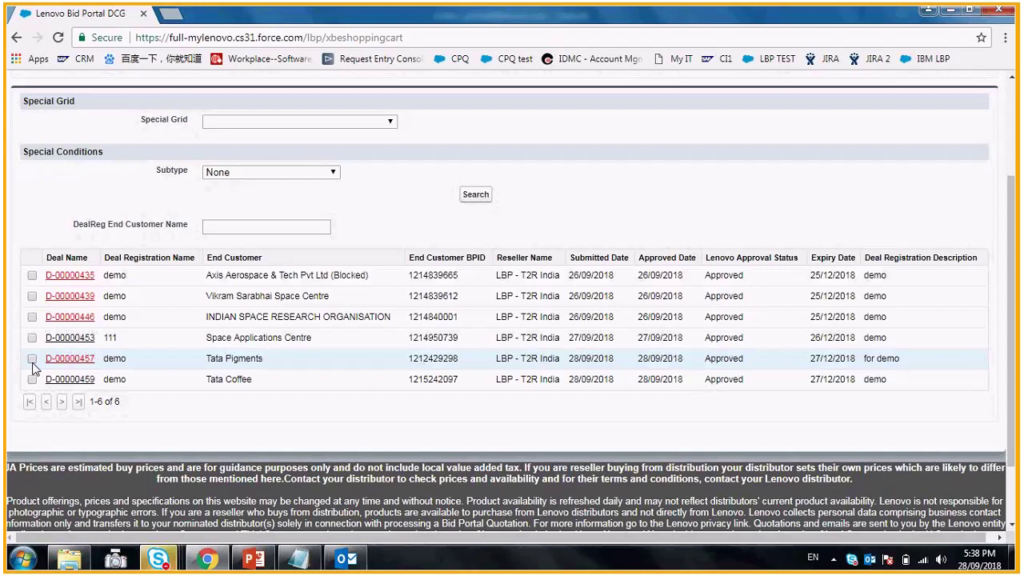
click(32, 359)
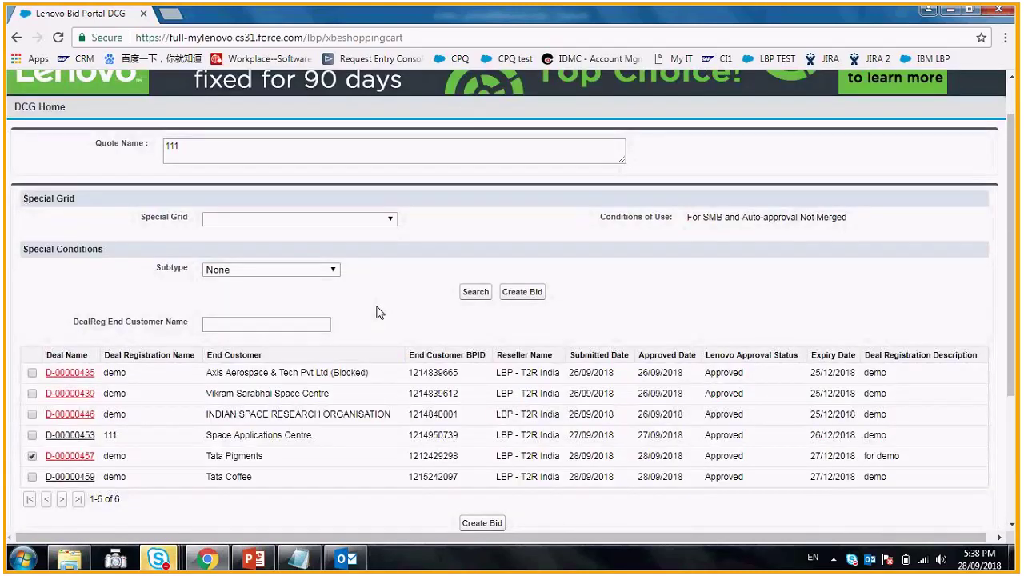
scroll(481, 430, down, 2)
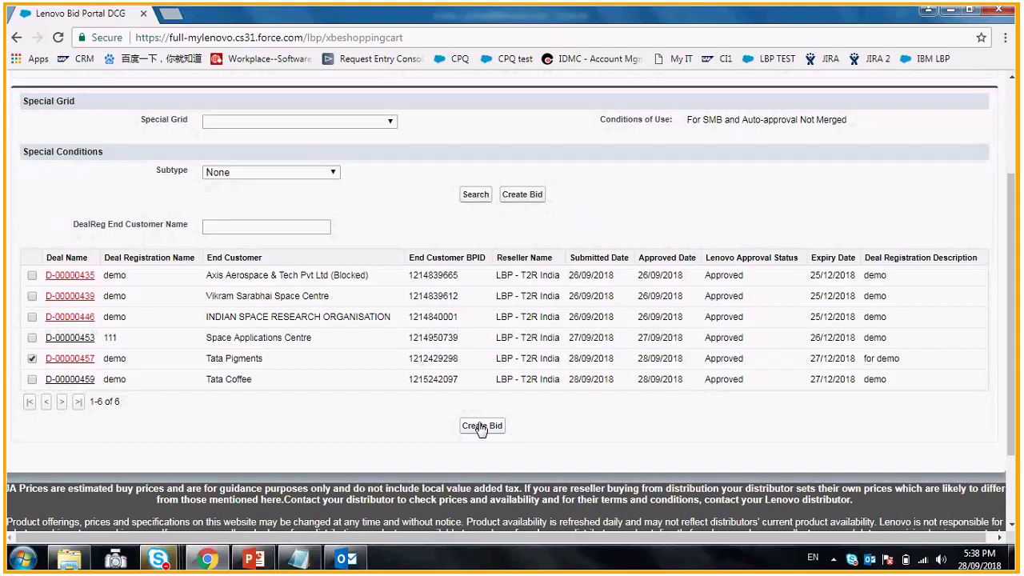
click(480, 426)
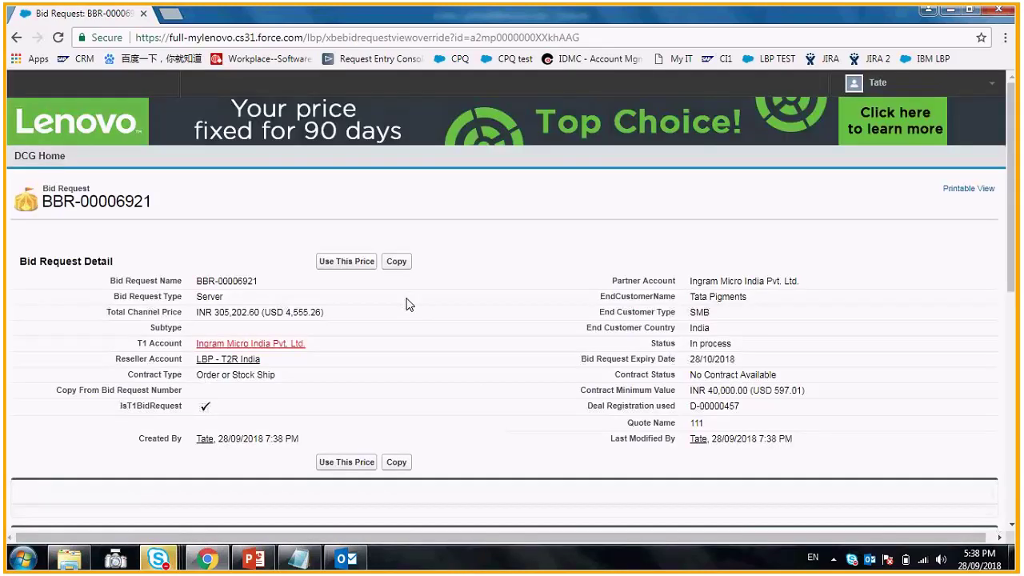
- Review BBR-00006921's instant price, then open and cancel a special bid request
scroll(392, 316, down, 4)
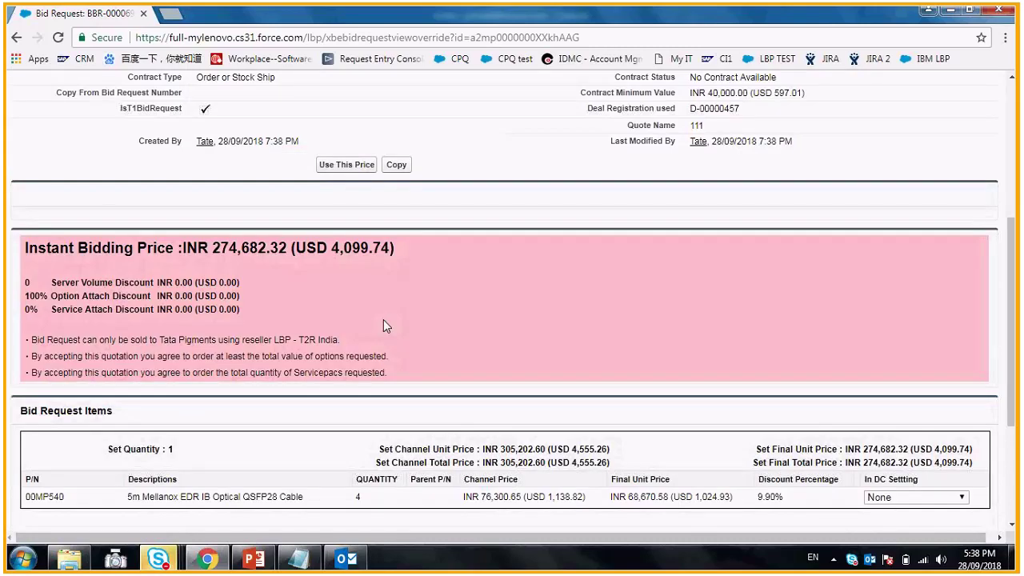
scroll(383, 325, down, 1)
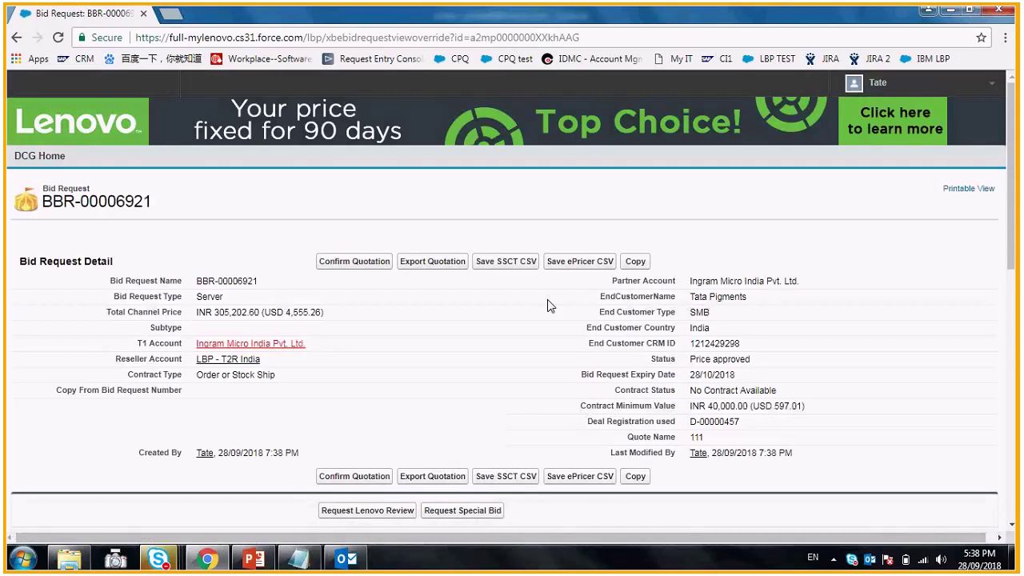
scroll(552, 307, down, 1)
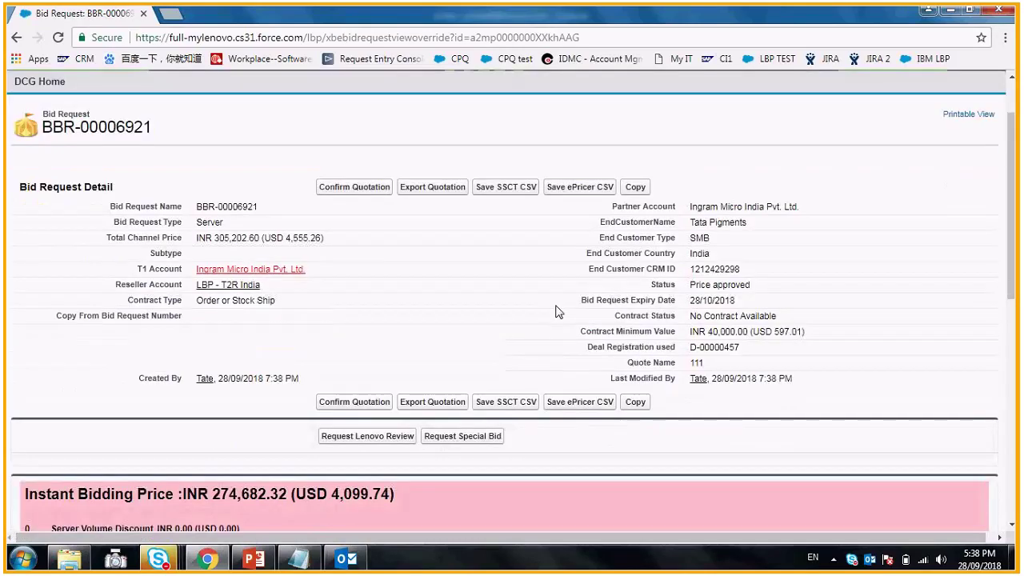
scroll(452, 369, down, 1)
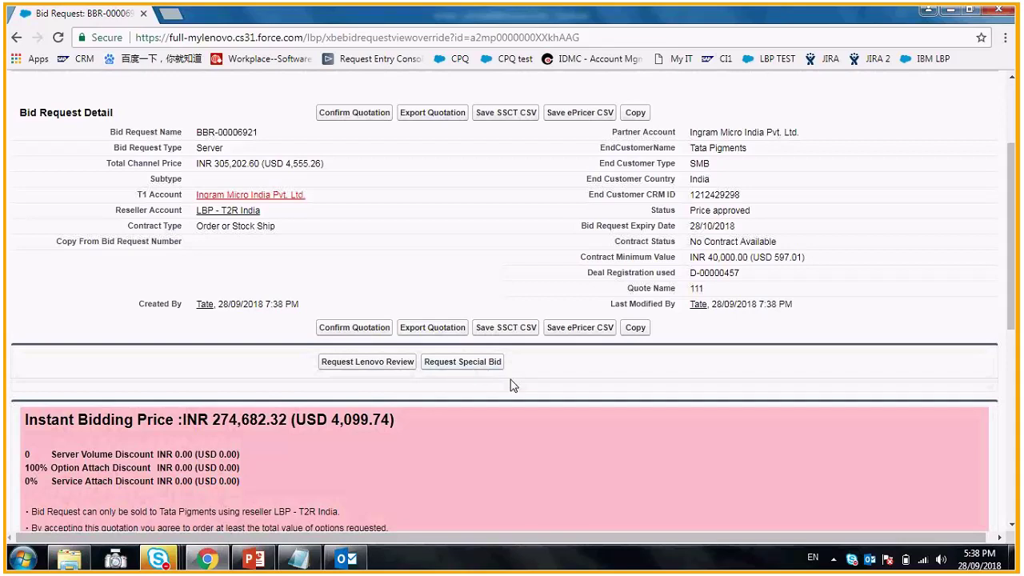
click(488, 361)
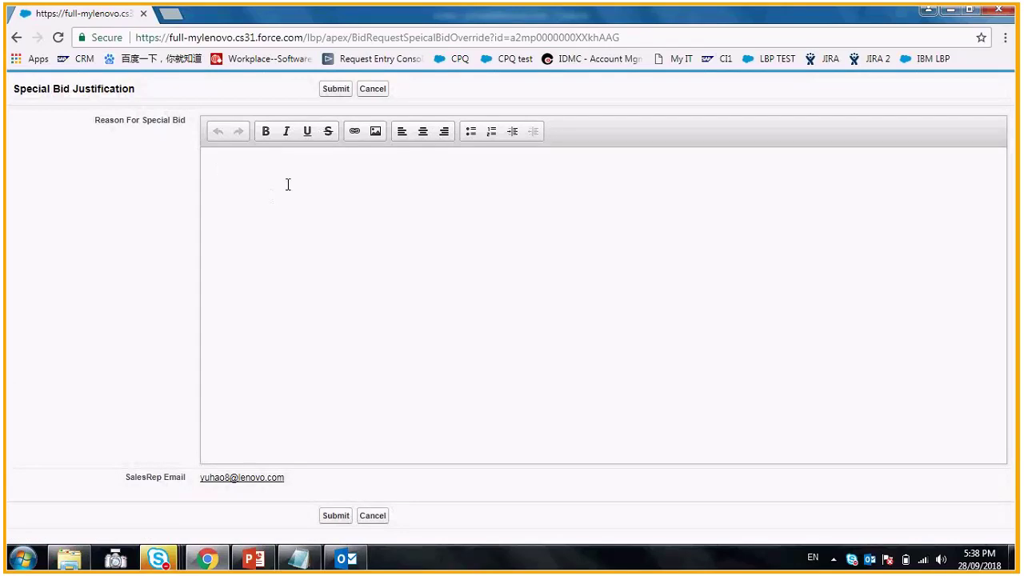
click(379, 515)
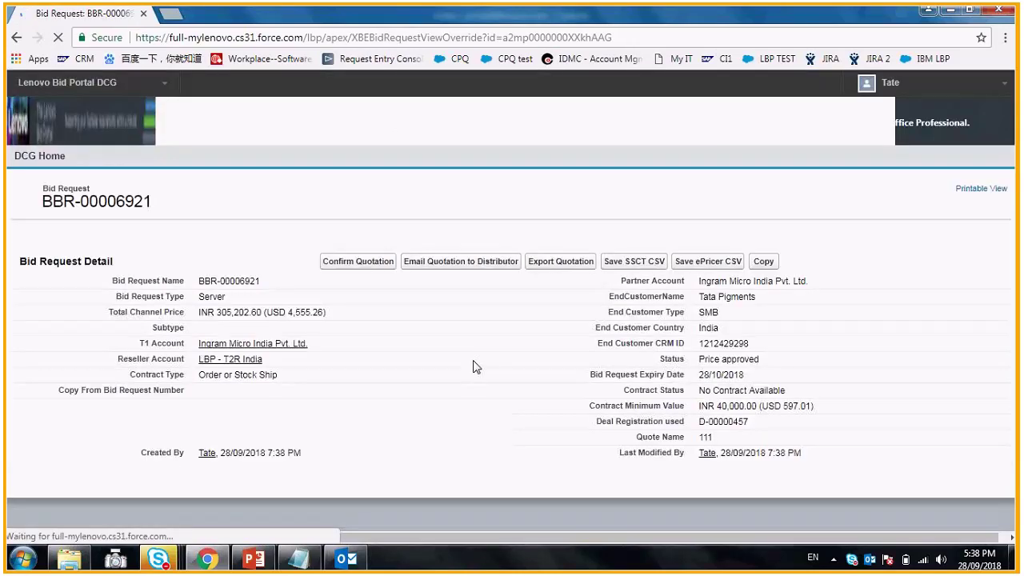
scroll(364, 444, down, 1)
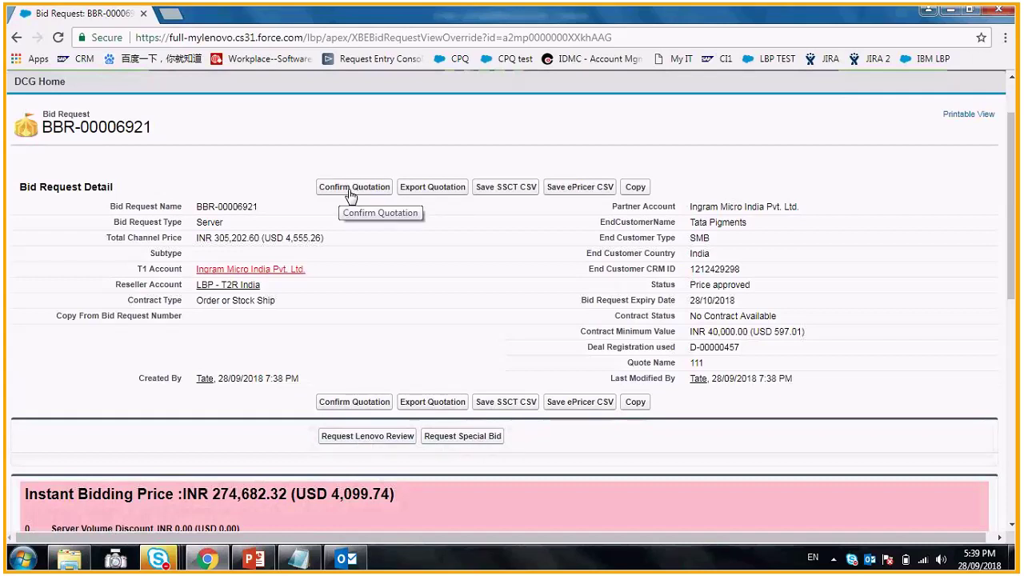
- Confirm BBR-00006921's quotation with no additional subtype, then check its new status
click(349, 193)
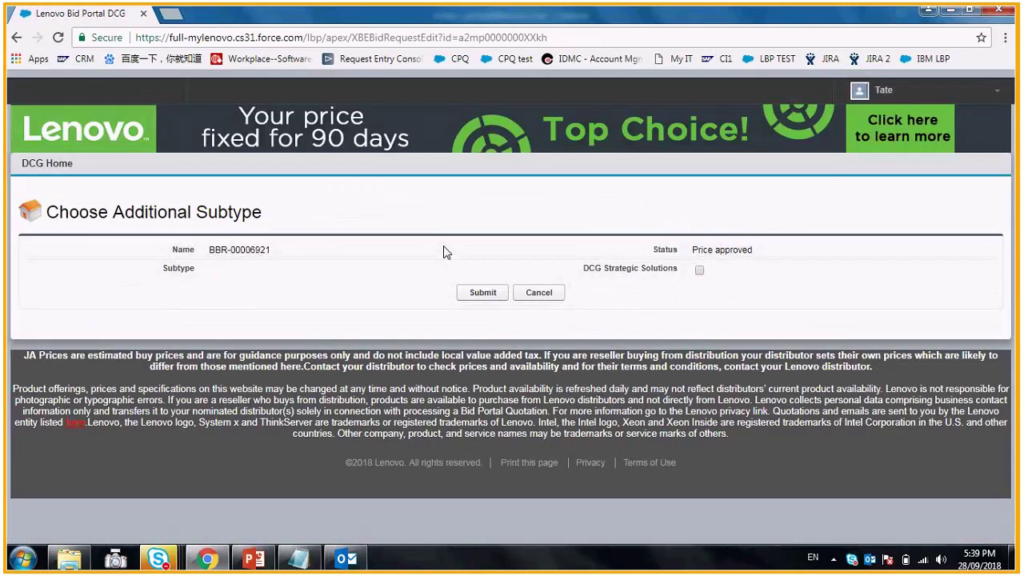
click(484, 293)
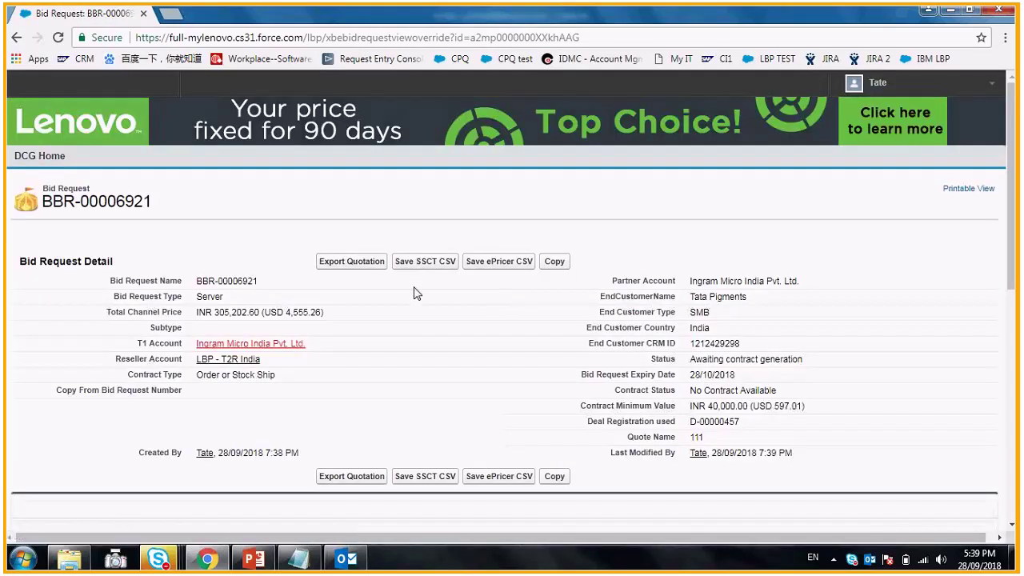
scroll(405, 293, down, 1)
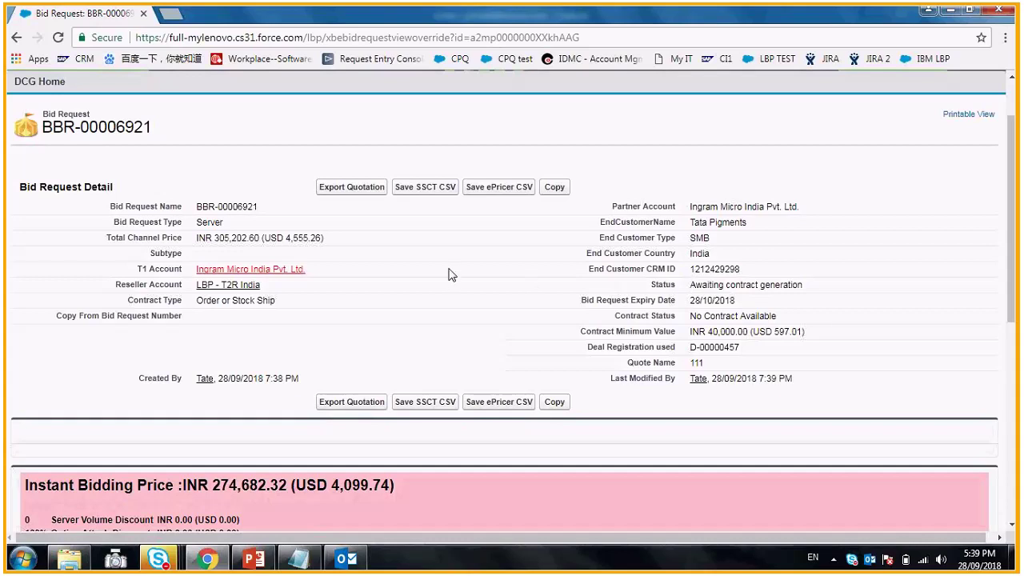
scroll(448, 275, up, 2)
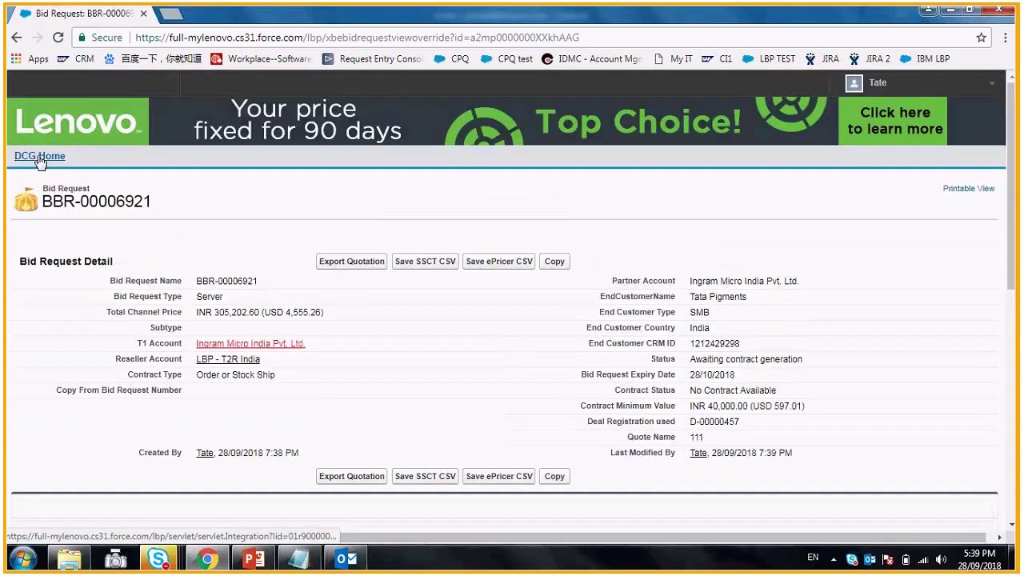
- From DCG Home, open Your Bid Requests and find BBR-00006921 for Tata Pigments at the top
click(38, 157)
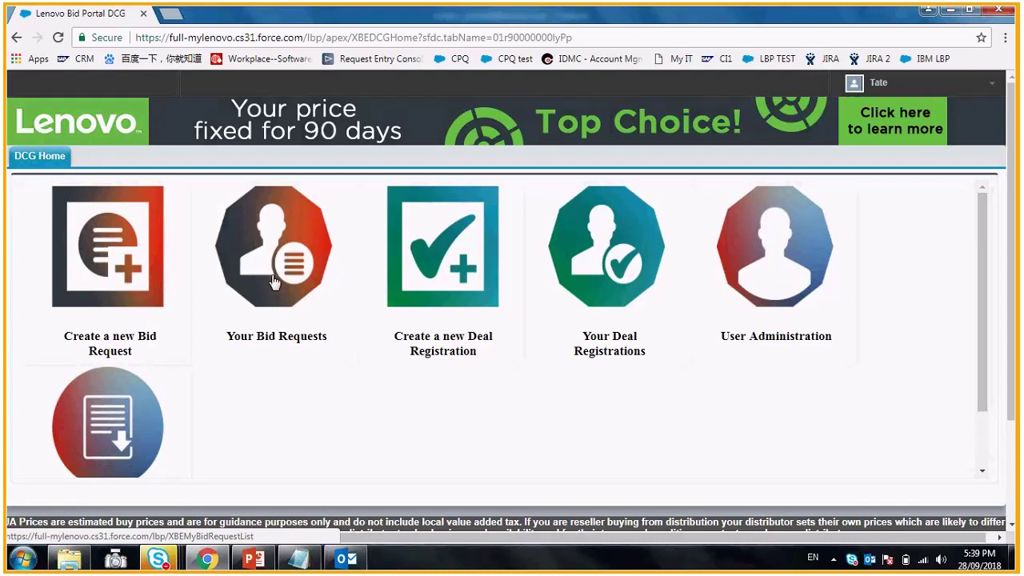
click(276, 273)
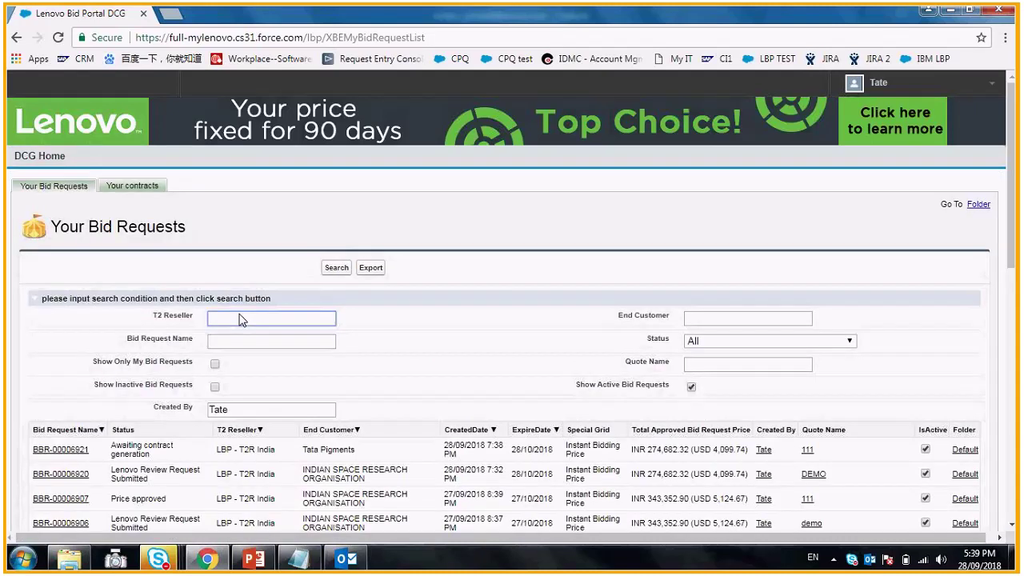
scroll(382, 363, down, 1)
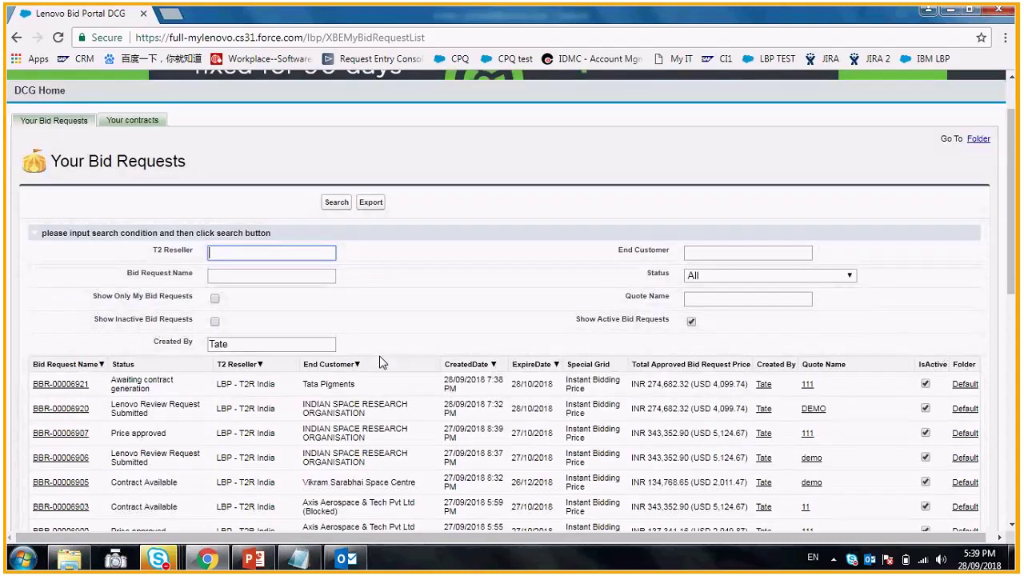
scroll(417, 326, down, 1)
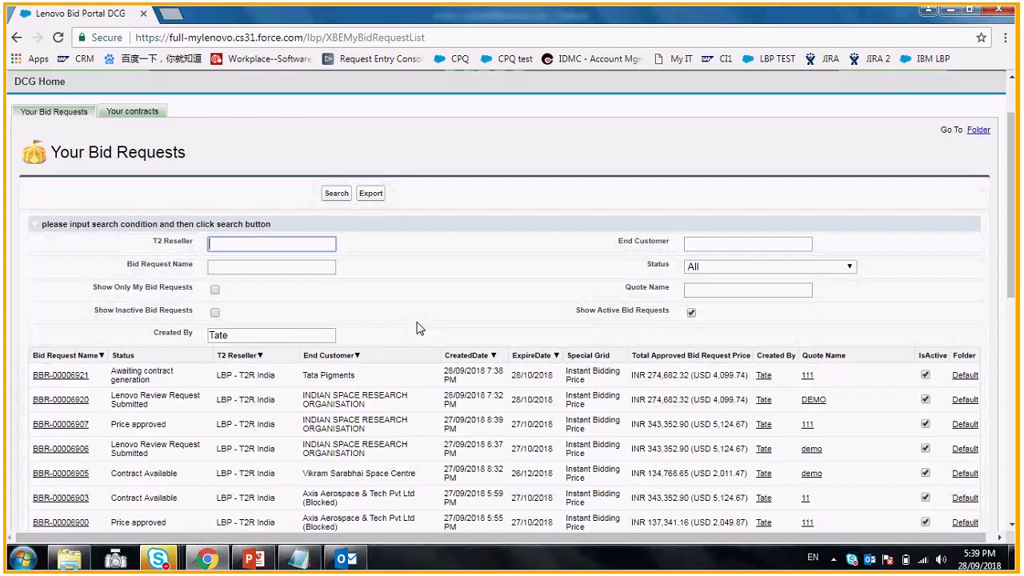
scroll(296, 308, up, 1)
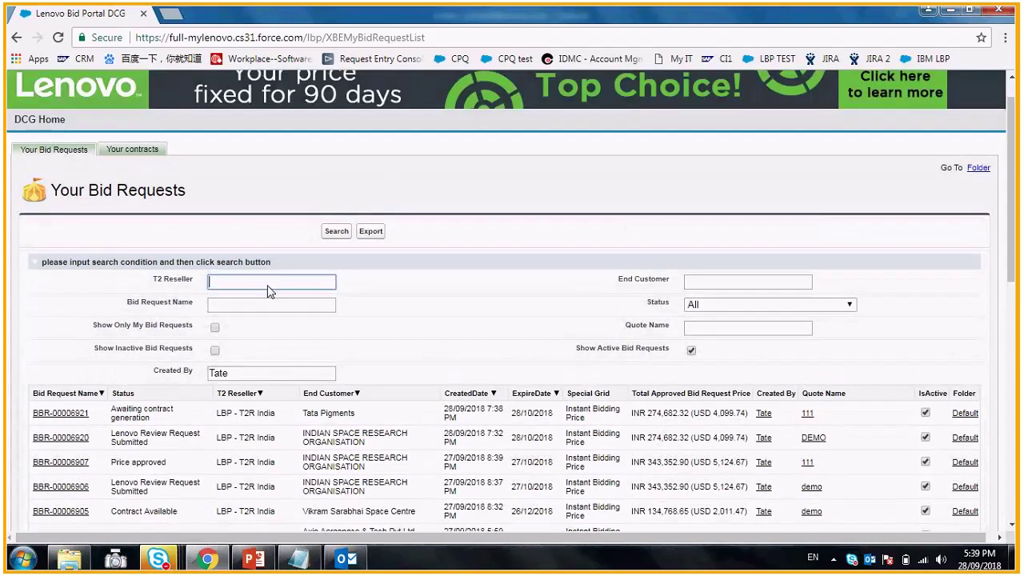
- Export Your Bid Requests to Excel as 2018-09-28_194003, review it, then close Excel
scroll(395, 270, up, 1)
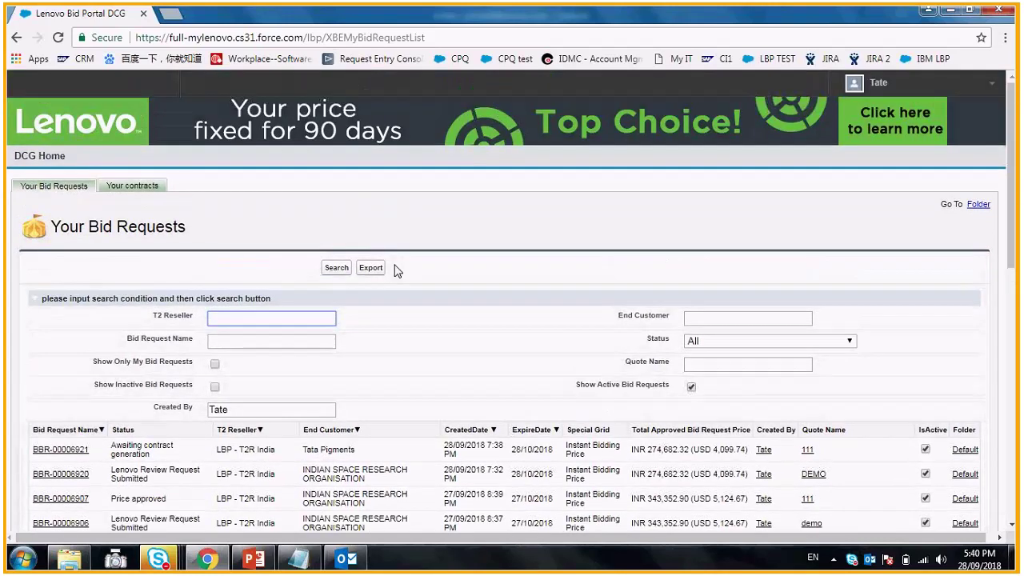
click(371, 272)
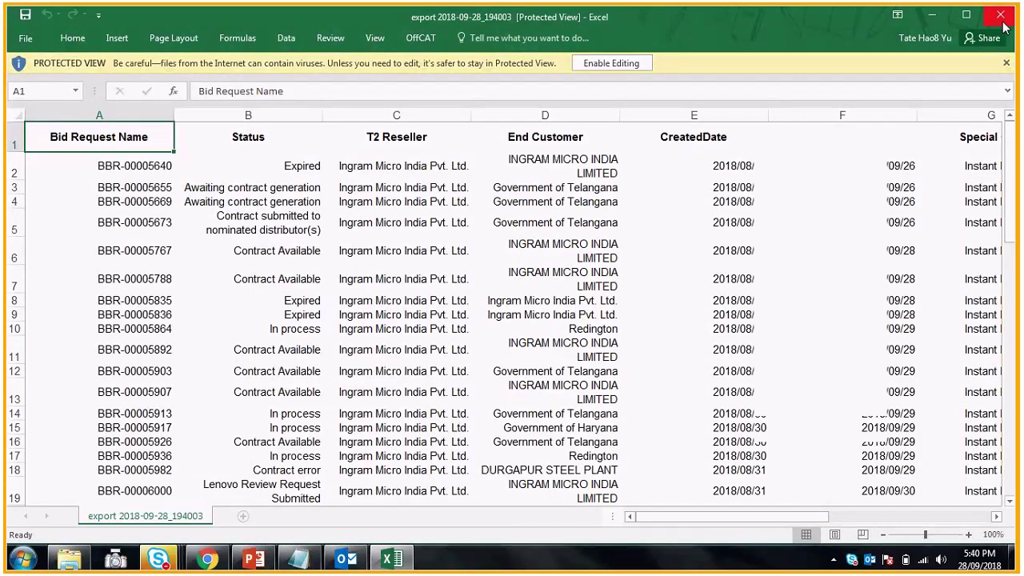
click(1000, 16)
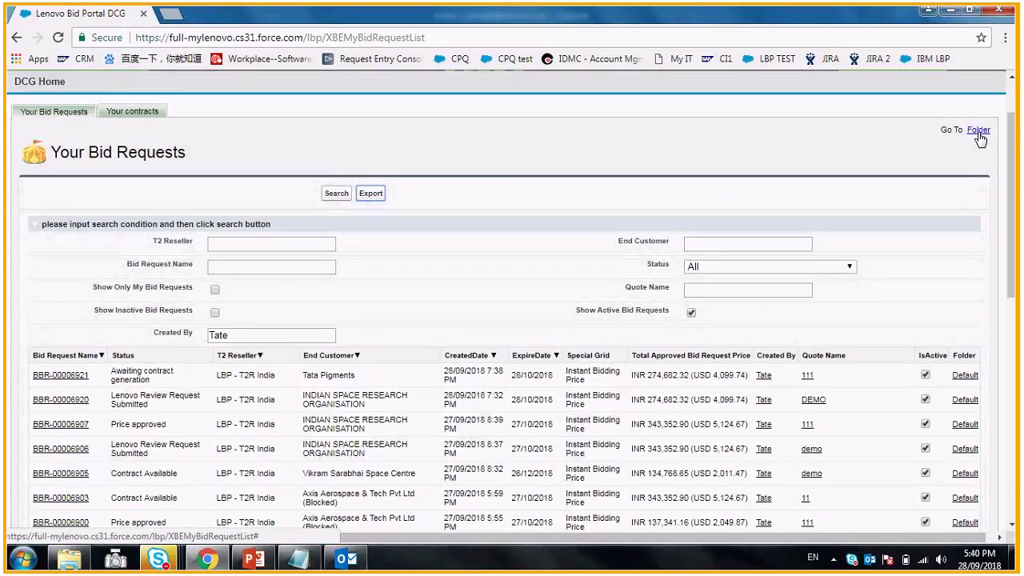
- Save a new bid request folder called 'NEW FOLDER', then go back to the request list
click(977, 130)
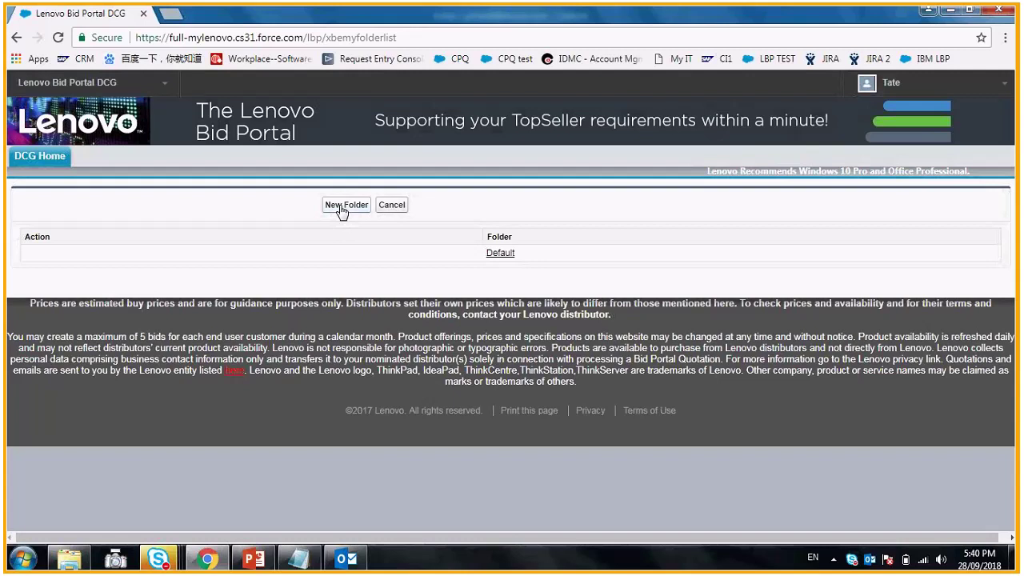
click(341, 210)
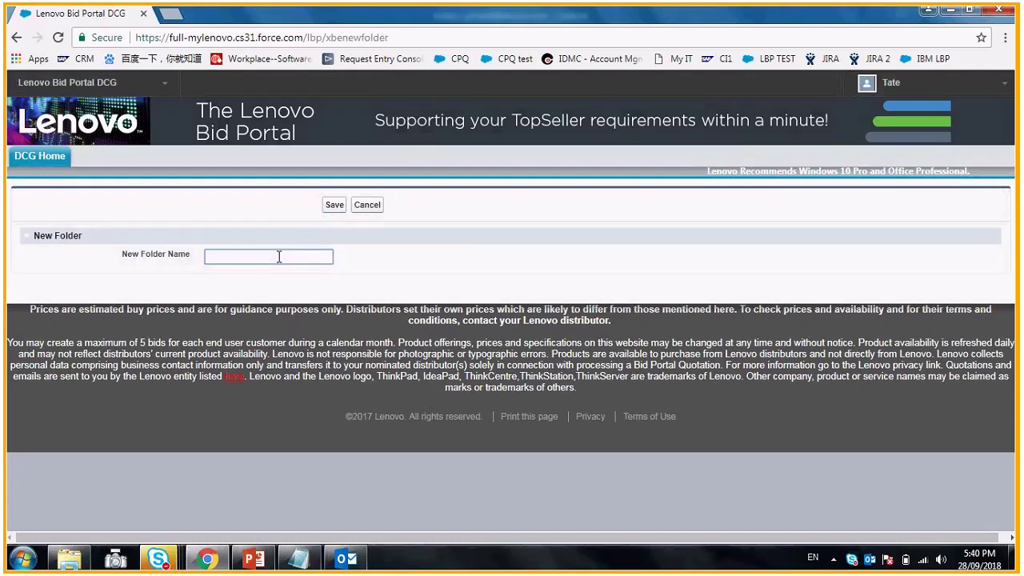
text(NEW FOLDER)
click(335, 208)
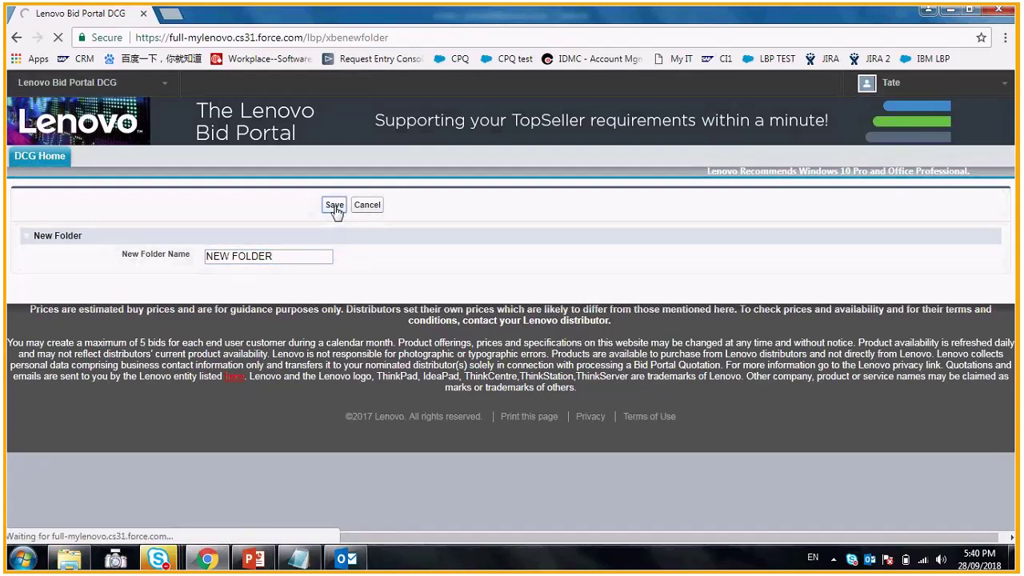
click(392, 206)
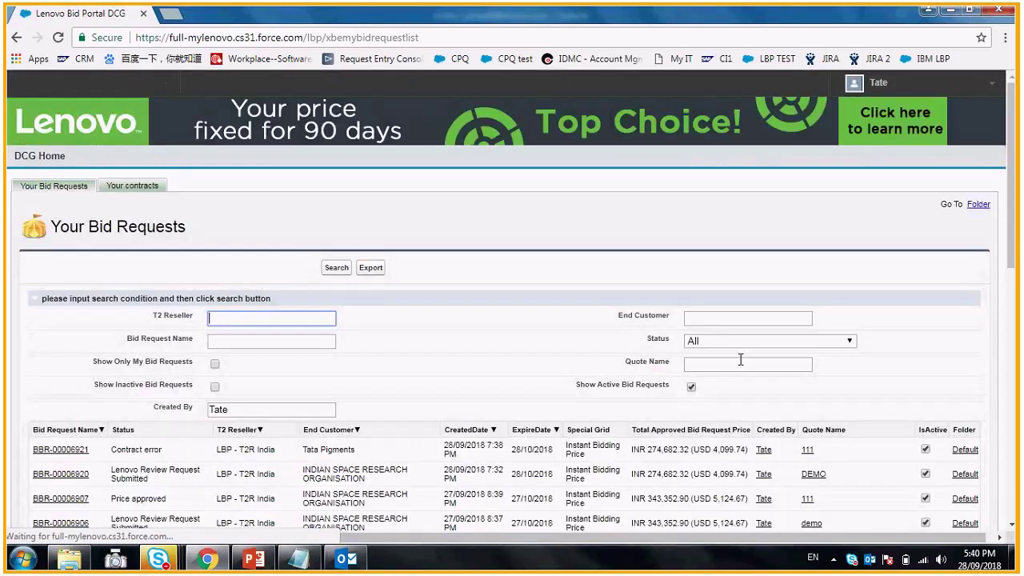
scroll(741, 359, down, 1)
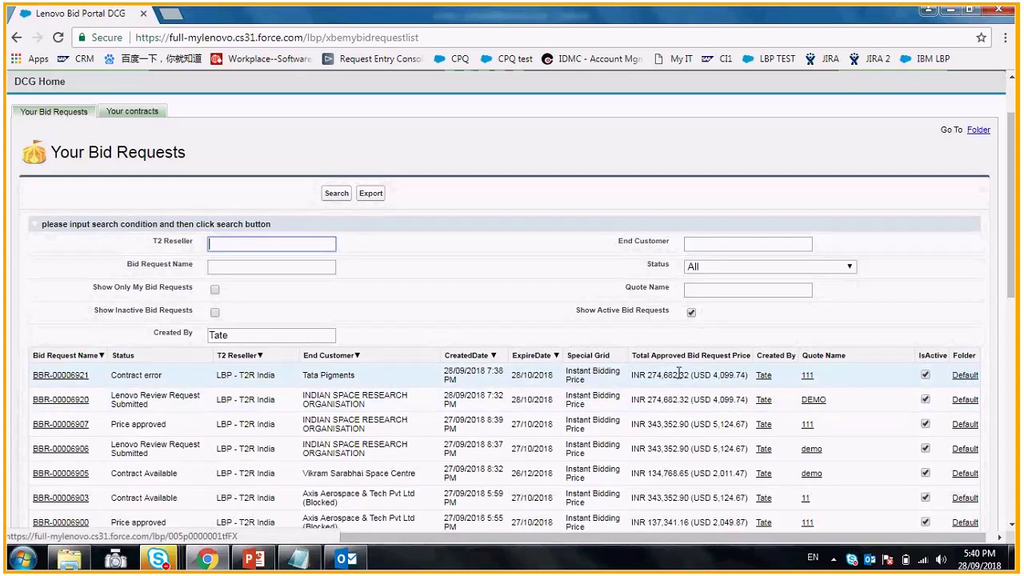
- Reassign BBR-00006921 from Default to NEW FOLDER and check the updated list
click(965, 375)
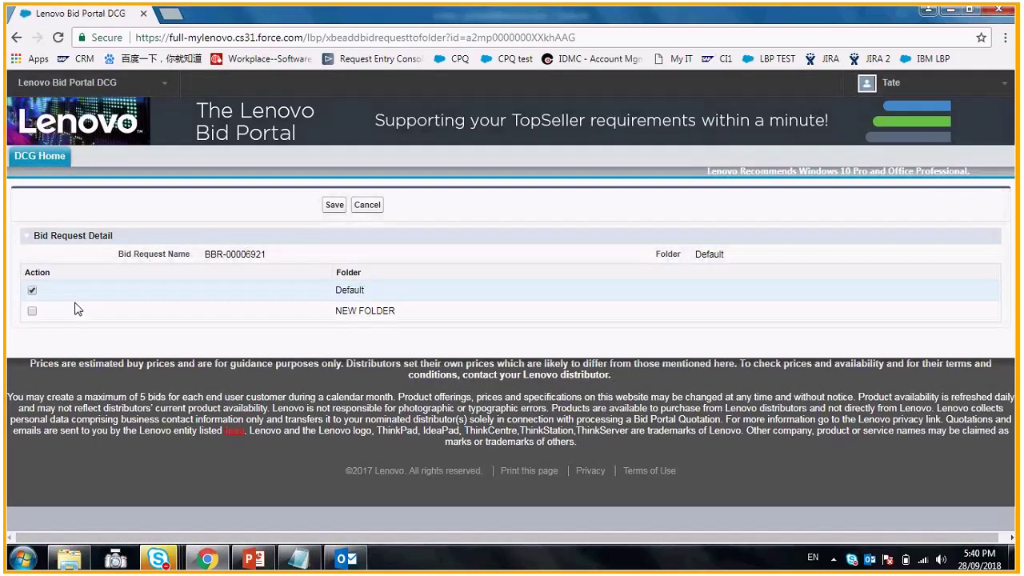
click(32, 311)
click(335, 205)
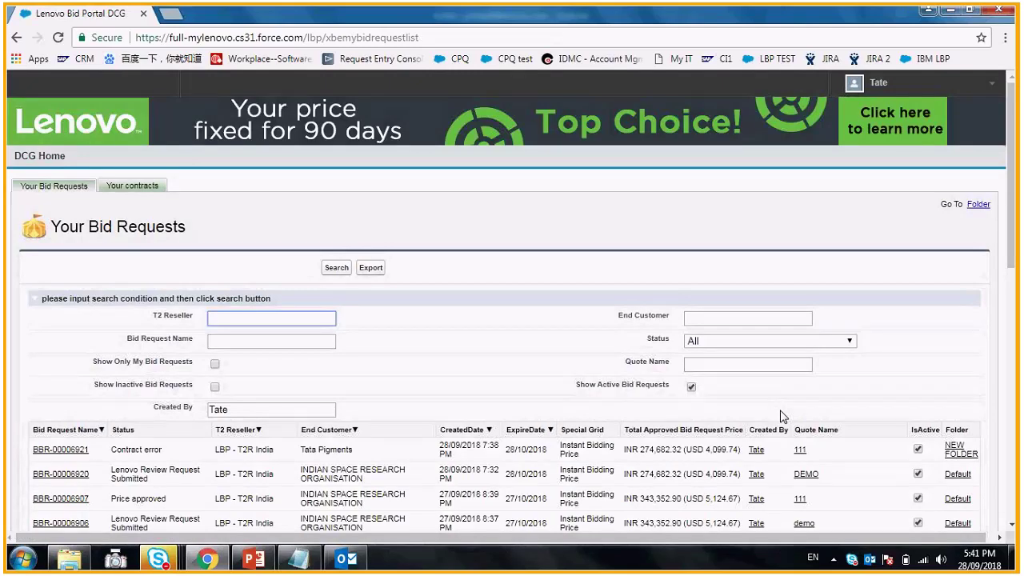
scroll(783, 417, down, 1)
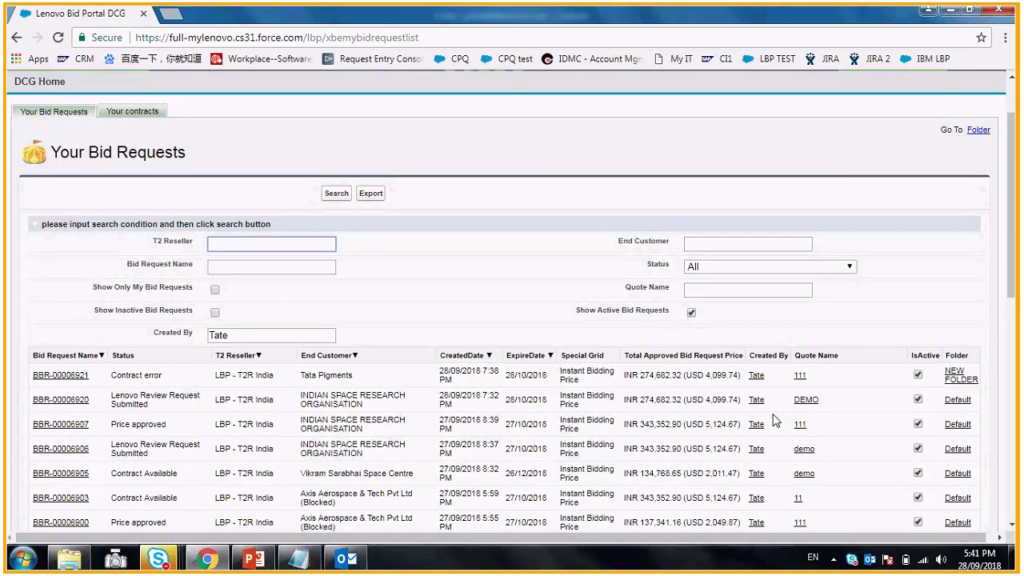
scroll(205, 296, down, 3)
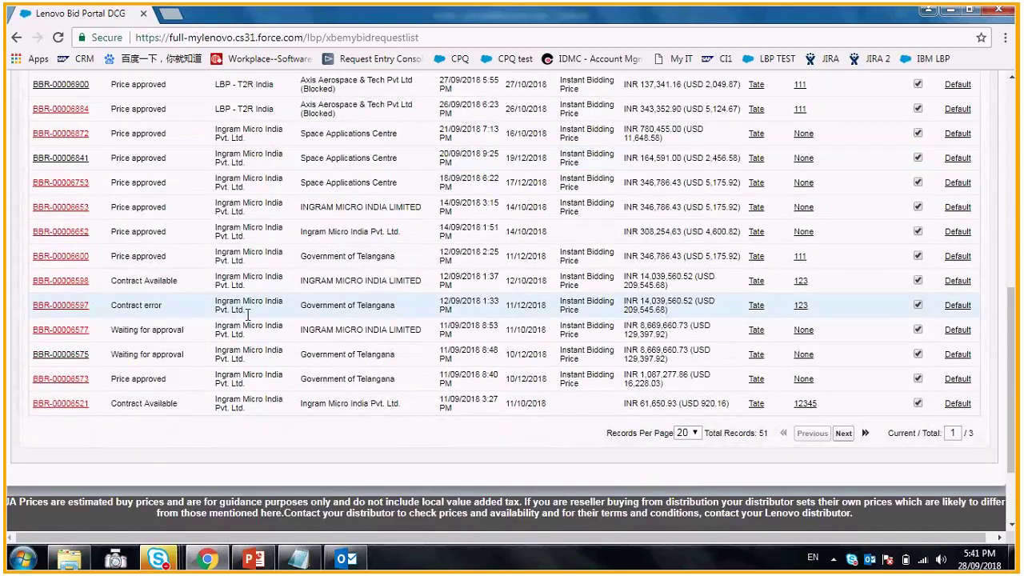
scroll(248, 315, up, 7)
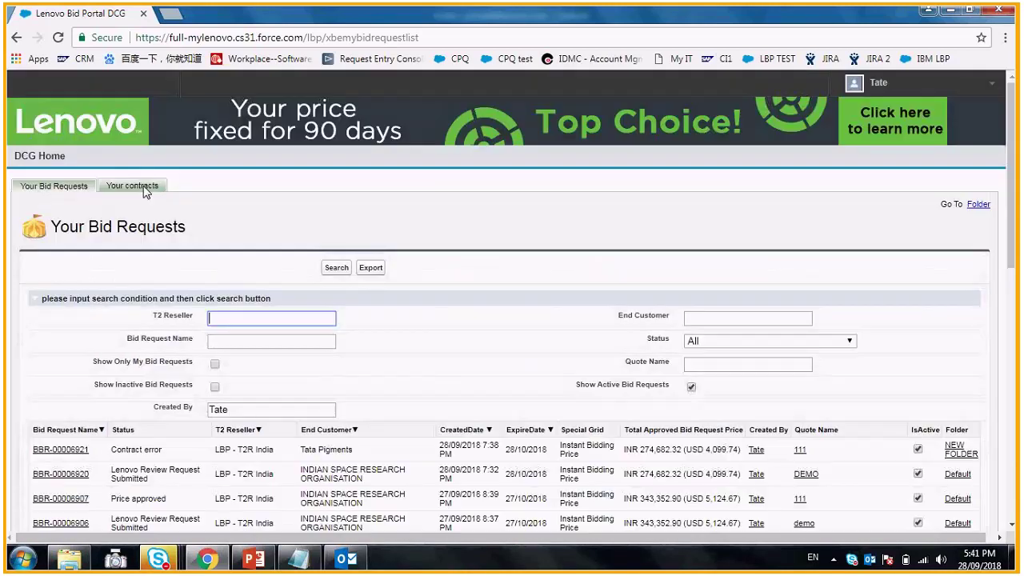
- Scroll through the Your contracts table of 18 contracts
click(141, 190)
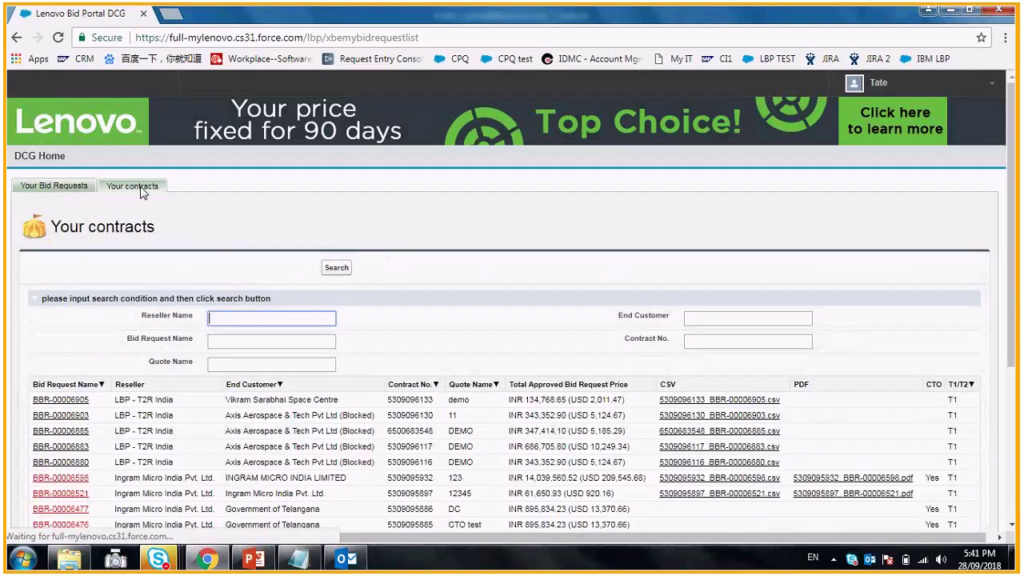
scroll(346, 367, down, 1)
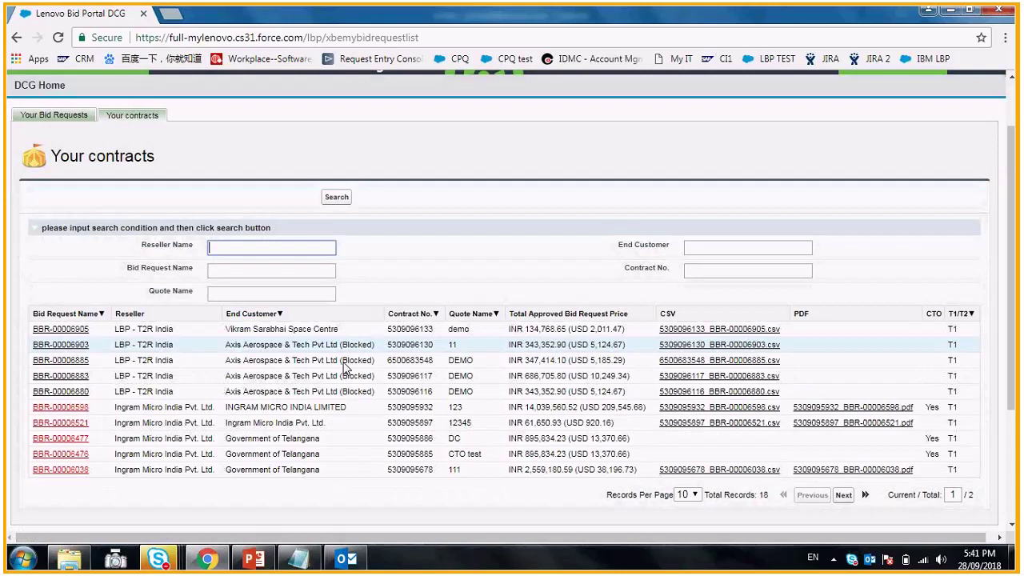
scroll(209, 339, down, 1)
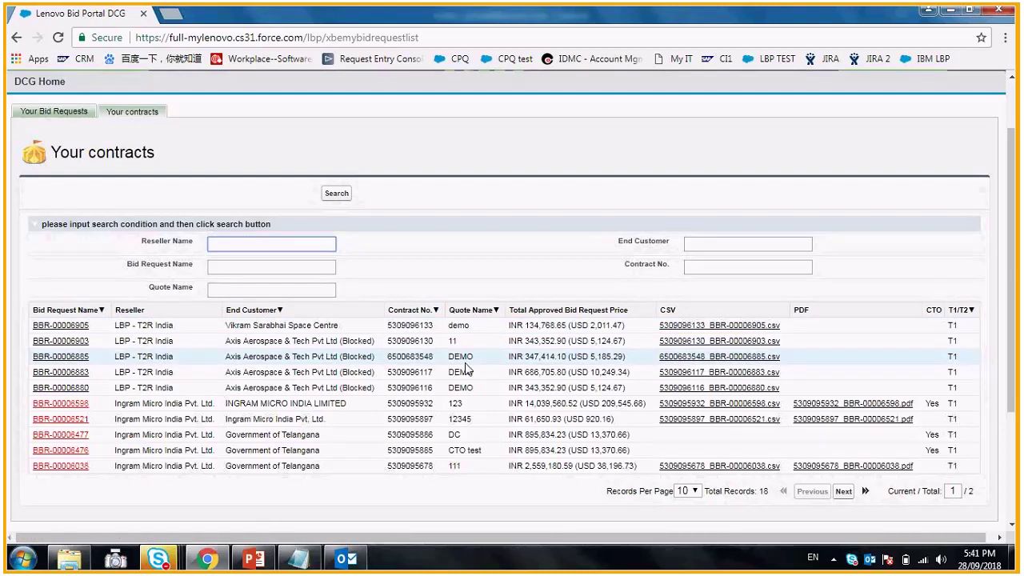
scroll(42, 160, up, 1)
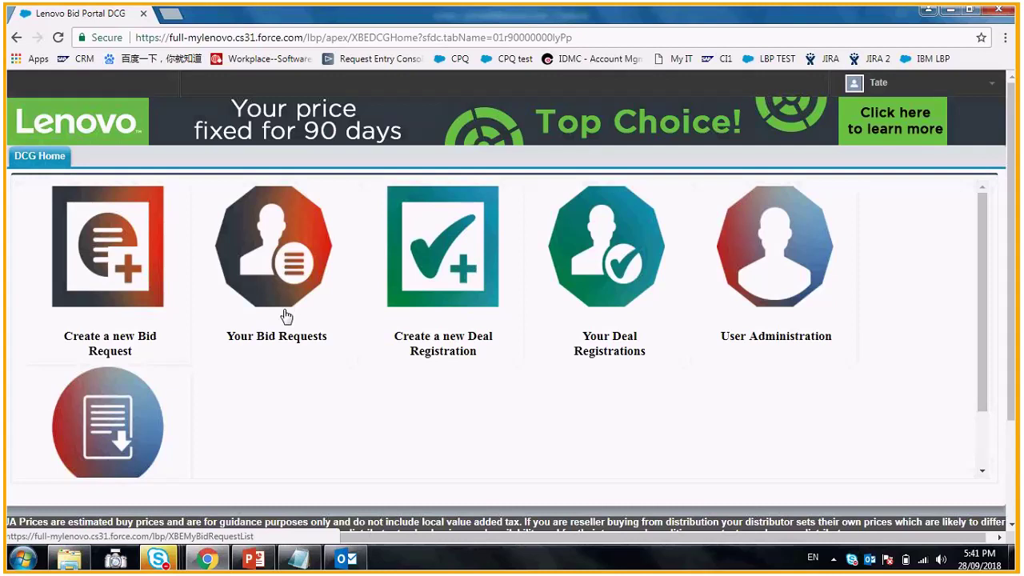
- In User Administration, enter the admin contact's email from the suggestion and add it to Generic Email
click(782, 276)
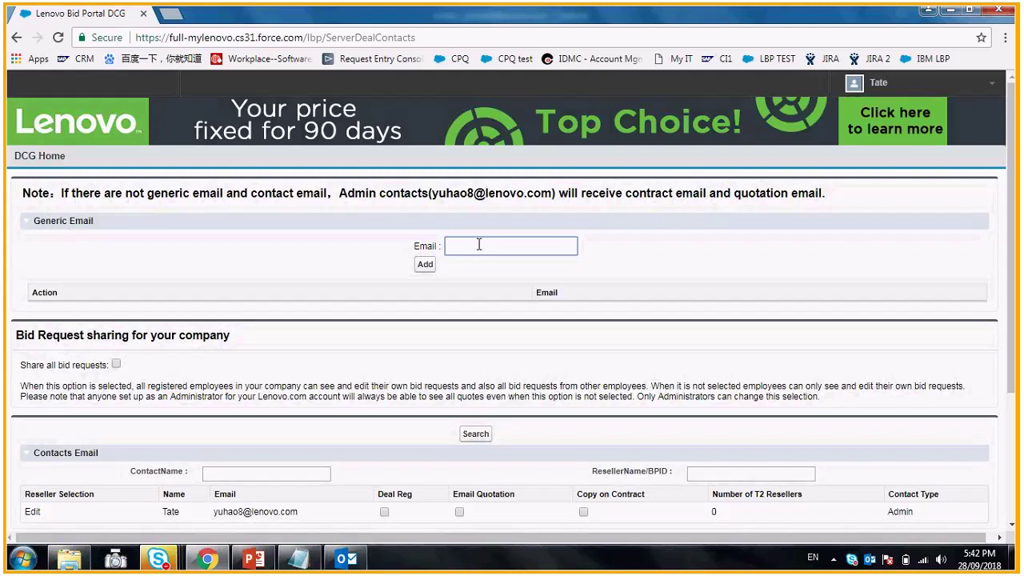
text(y)
key(BackSpace)
text(yuh)
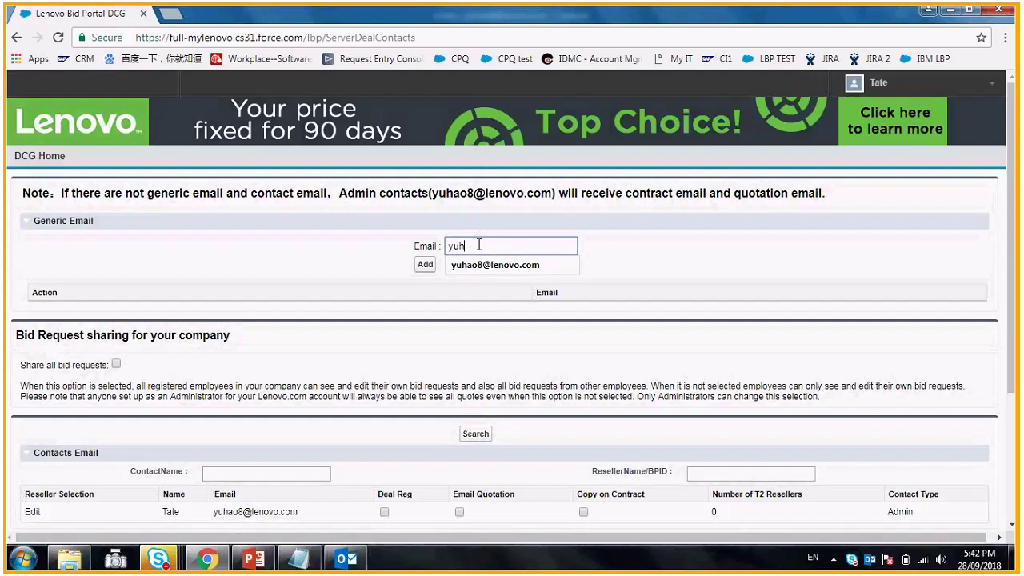
click(495, 264)
click(424, 265)
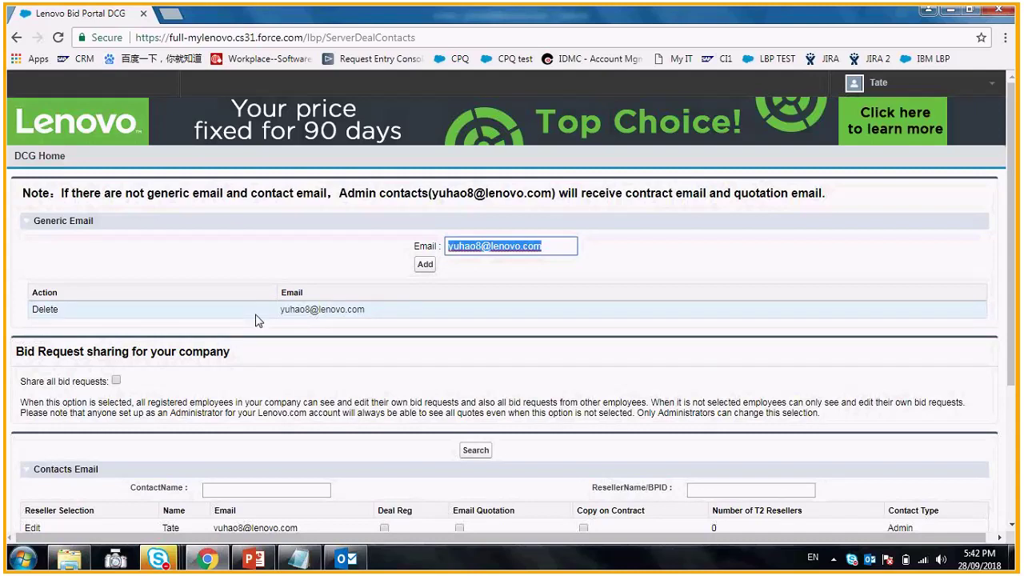
scroll(376, 316, down, 1)
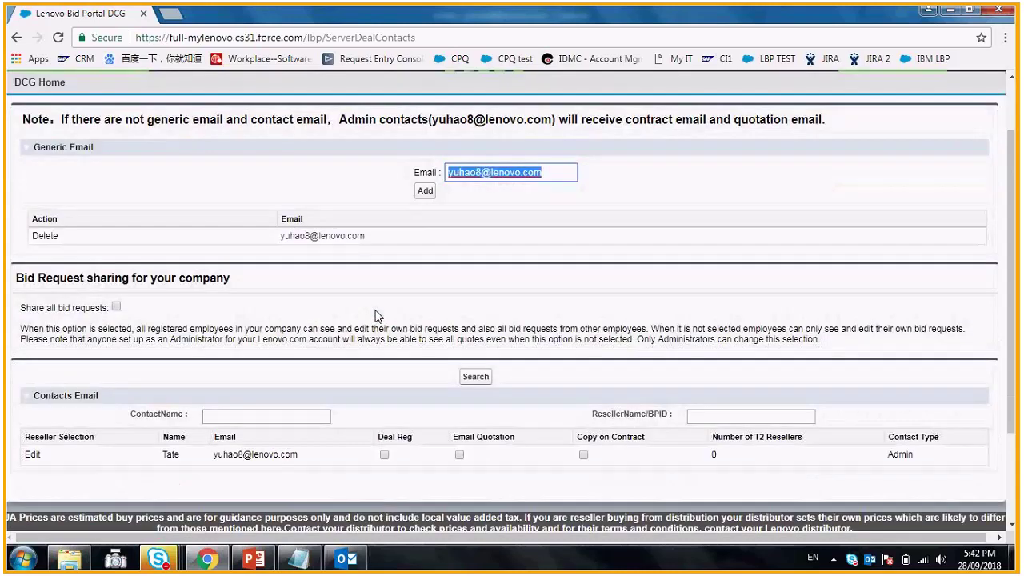
scroll(376, 316, down, 1)
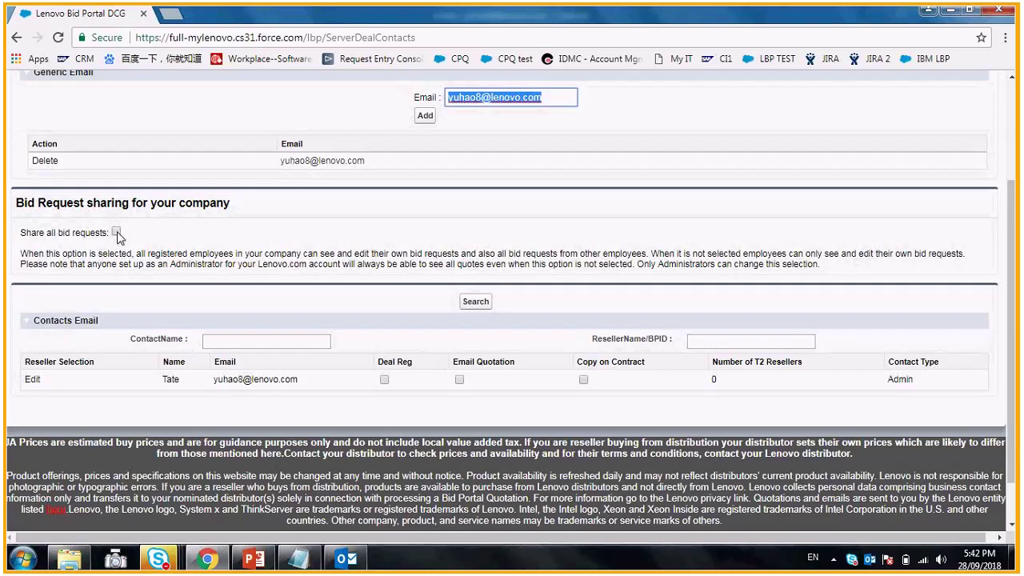
click(116, 232)
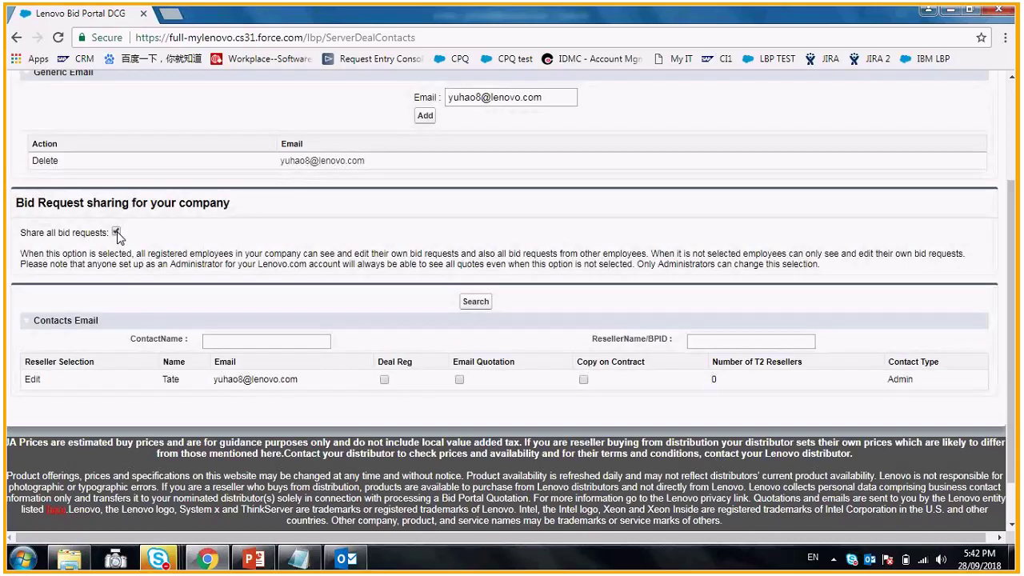
click(116, 232)
scroll(432, 398, down, 1)
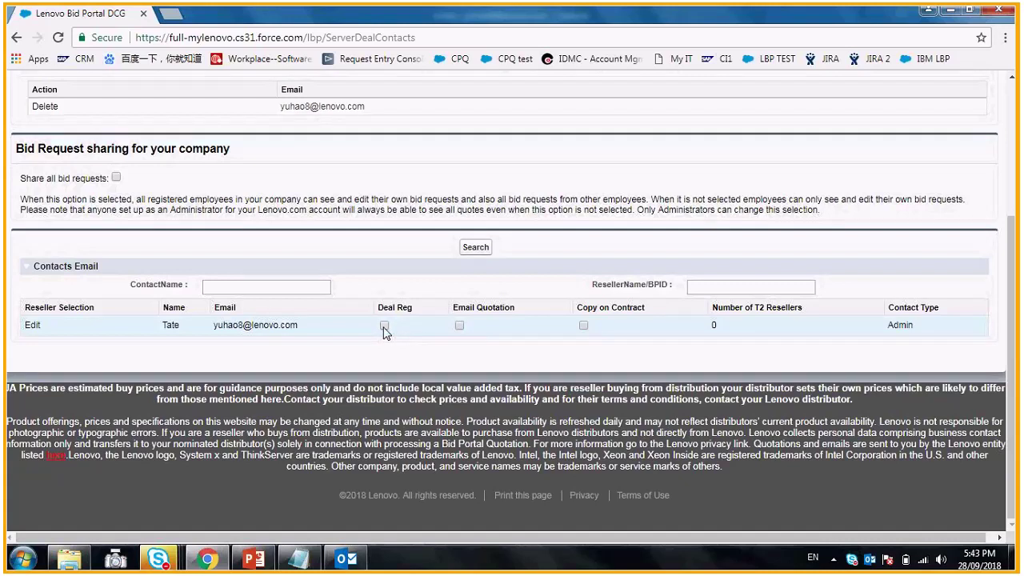
click(384, 327)
key(F5)
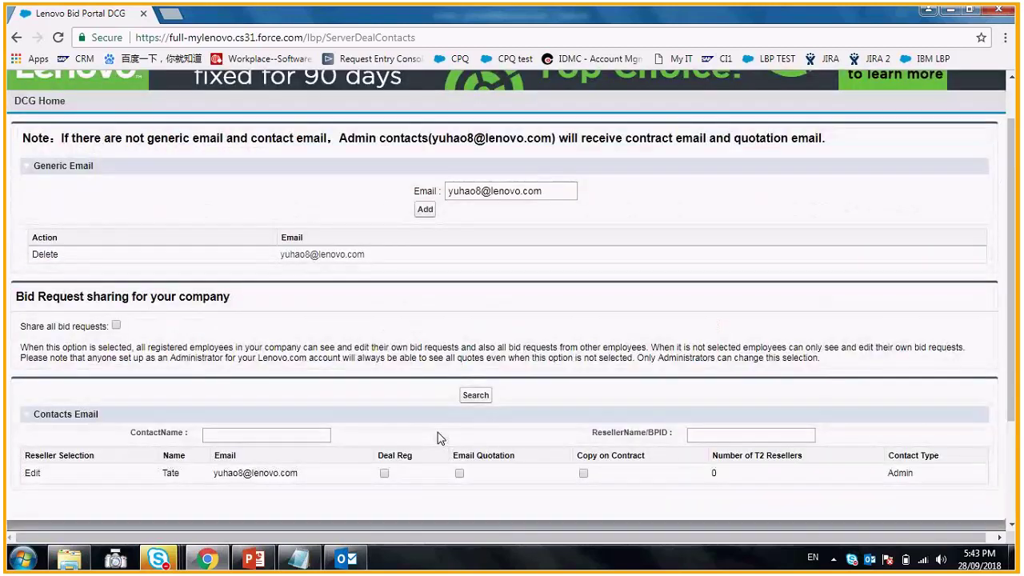
scroll(904, 308, down, 3)
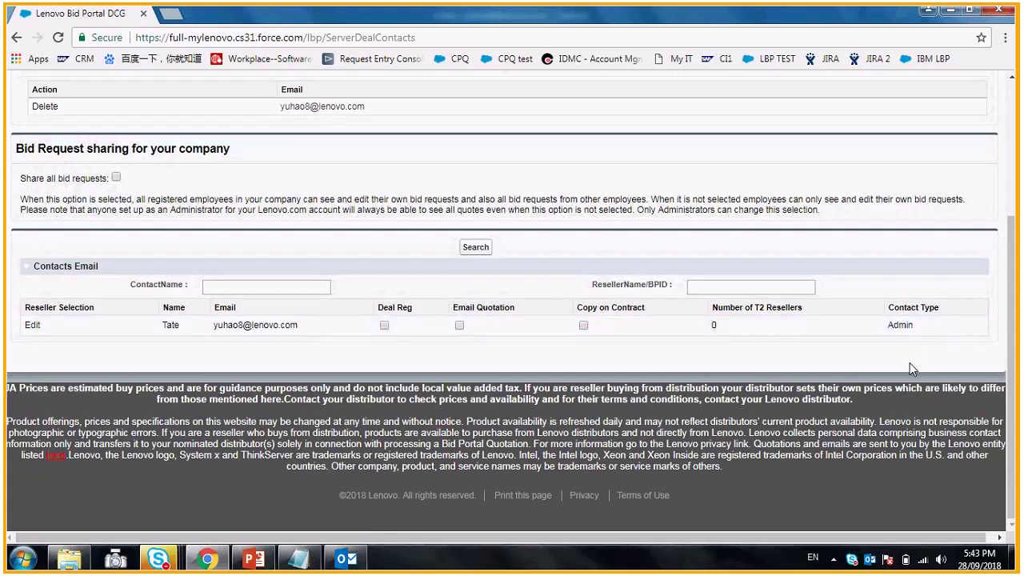
scroll(909, 368, up, 1)
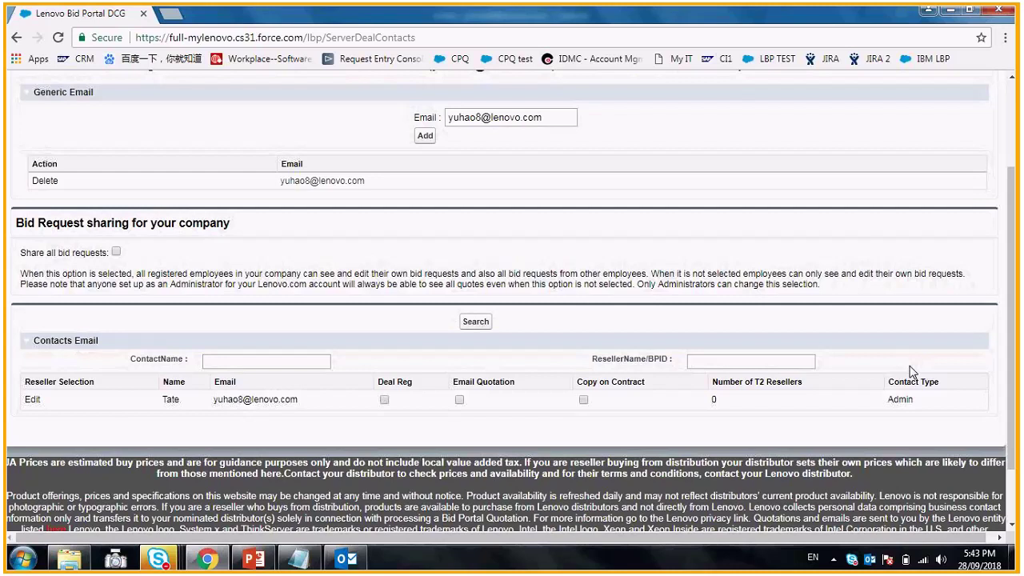
scroll(909, 368, up, 2)
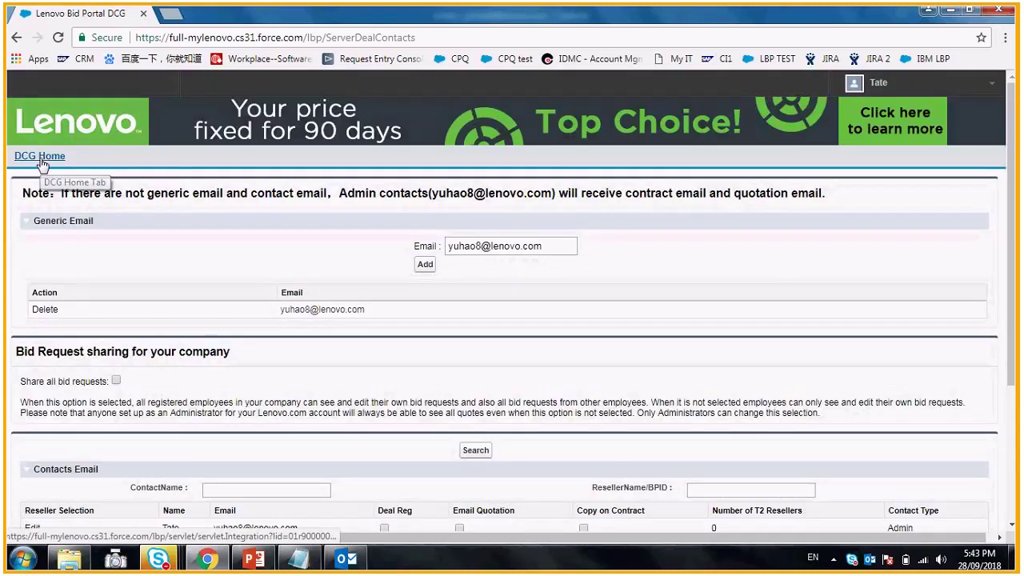
- Return to DCG Home, opening and closing the June 2016 User Guide download along the way
click(40, 157)
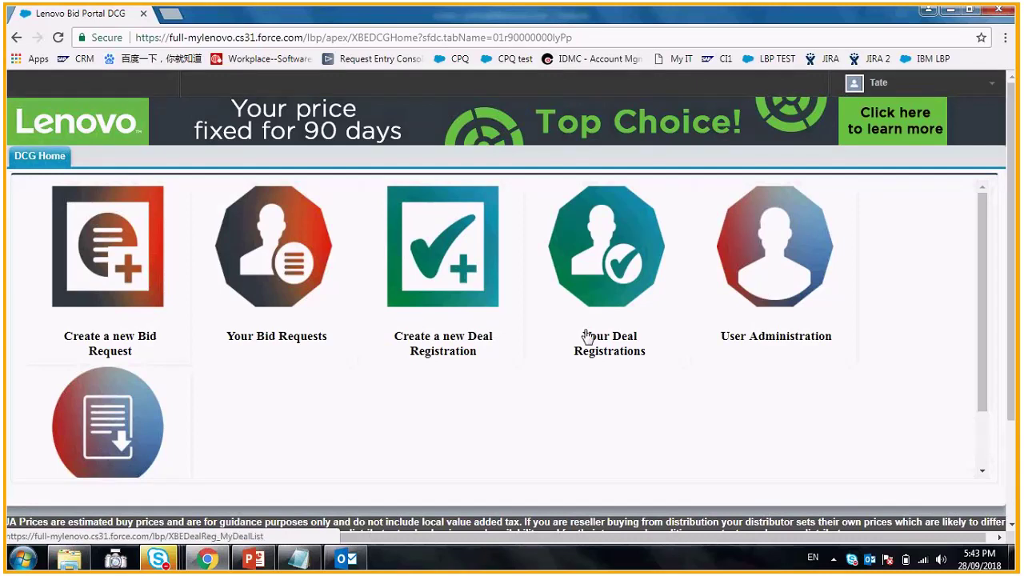
scroll(120, 384, down, 1)
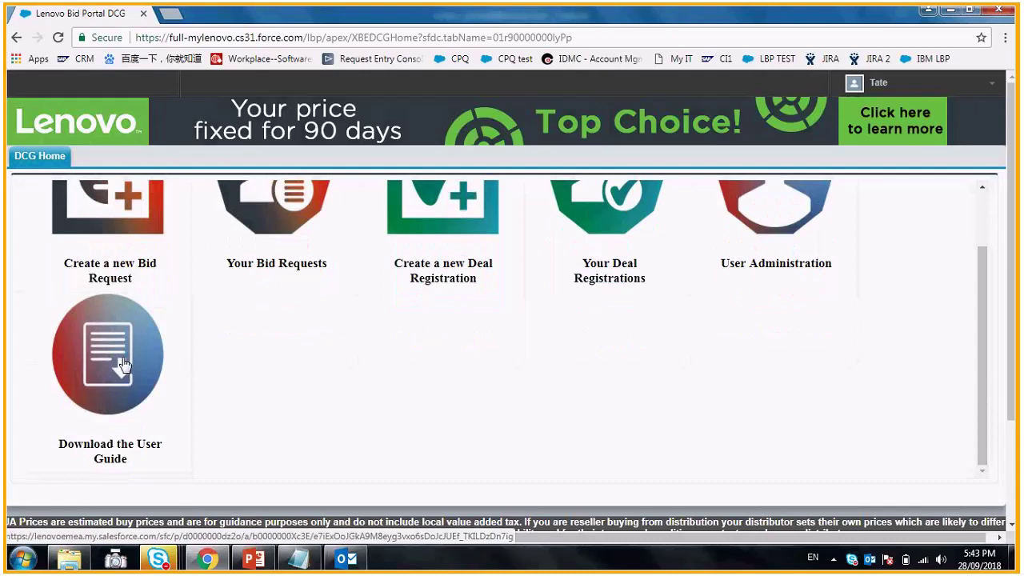
click(124, 365)
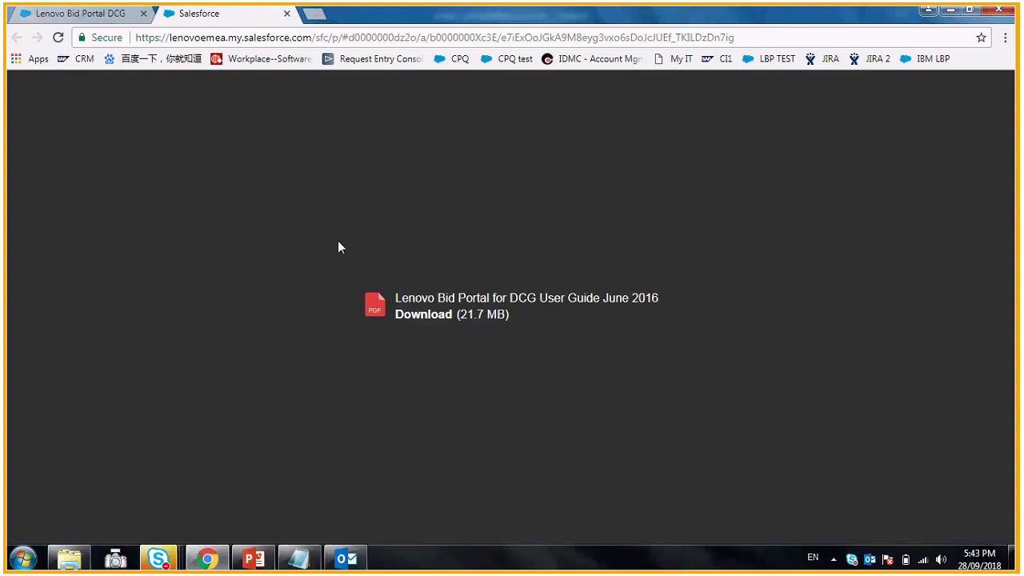
click(287, 13)
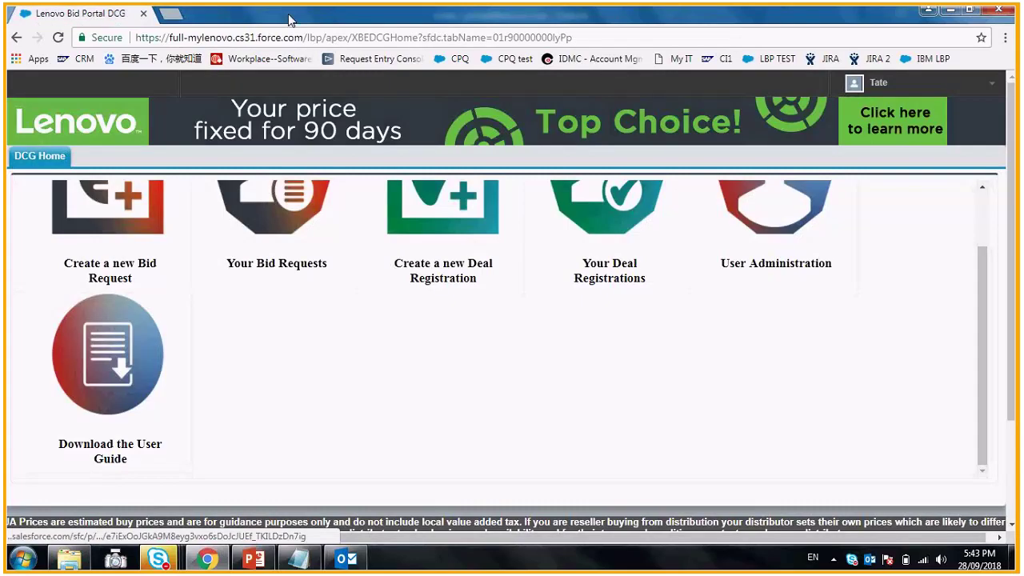
scroll(496, 350, up, 1)
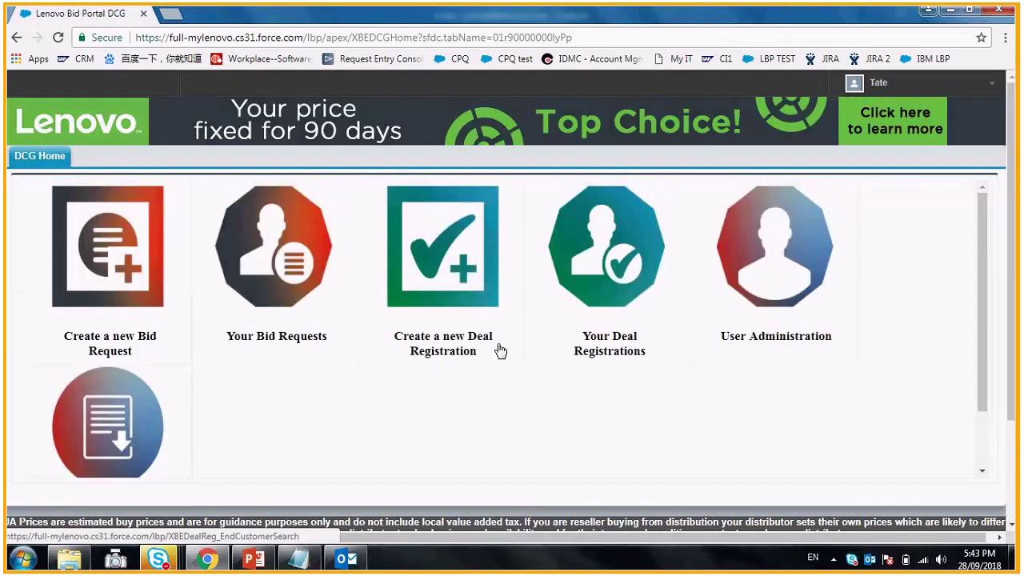